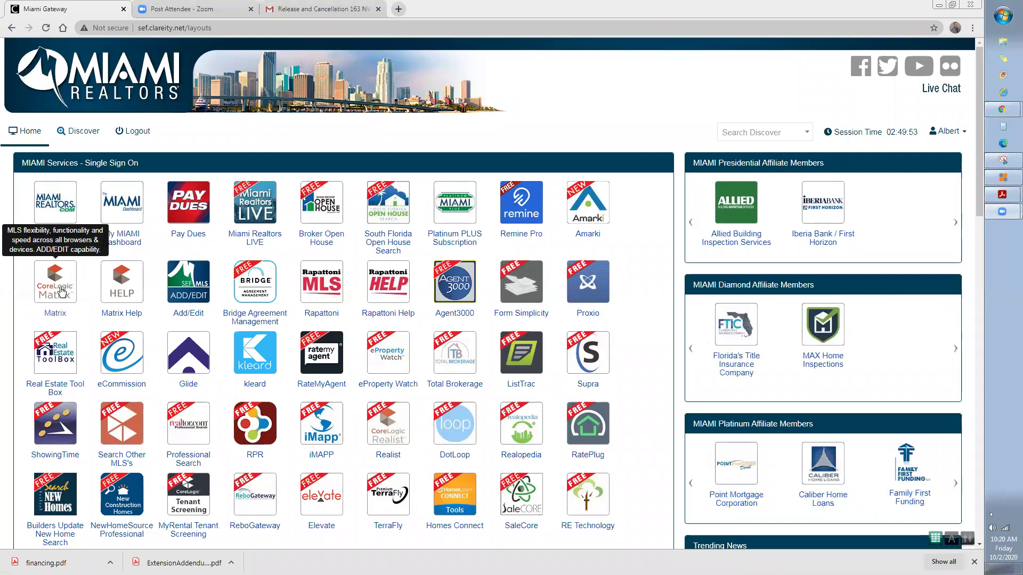
Step: Launch Matrix from the MIAMI Services single sign-on icon into a new tab
click(62, 291)
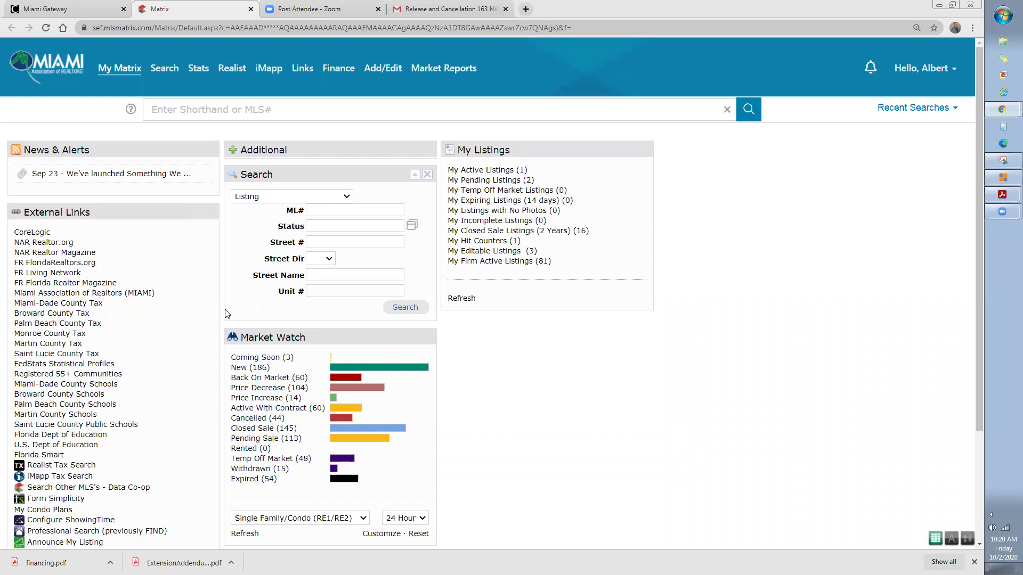
Step: Reload the Matrix dashboard, look over the My Matrix and Search menus, and open the user account menu
click(74, 72)
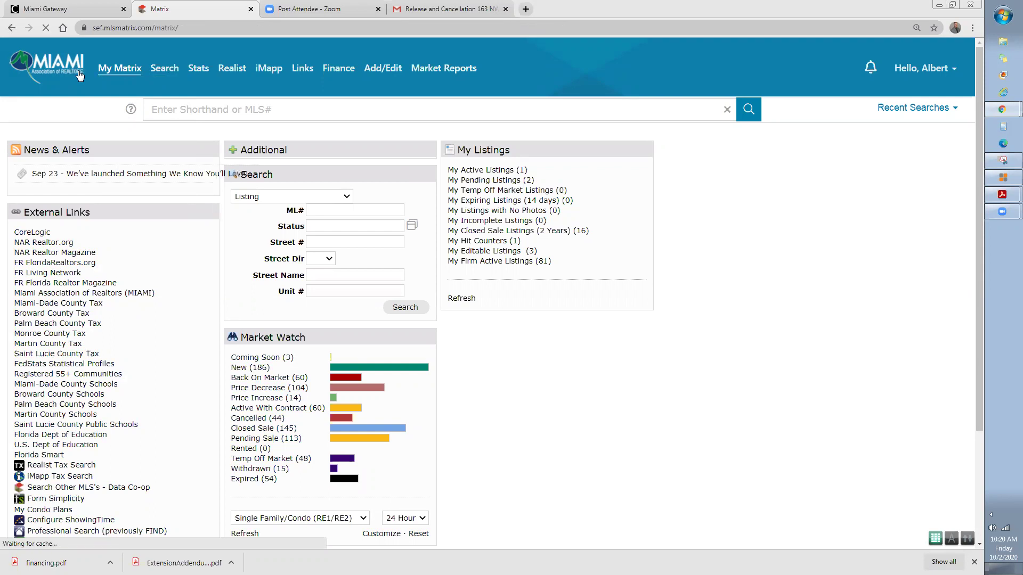
mouse_move(115, 70)
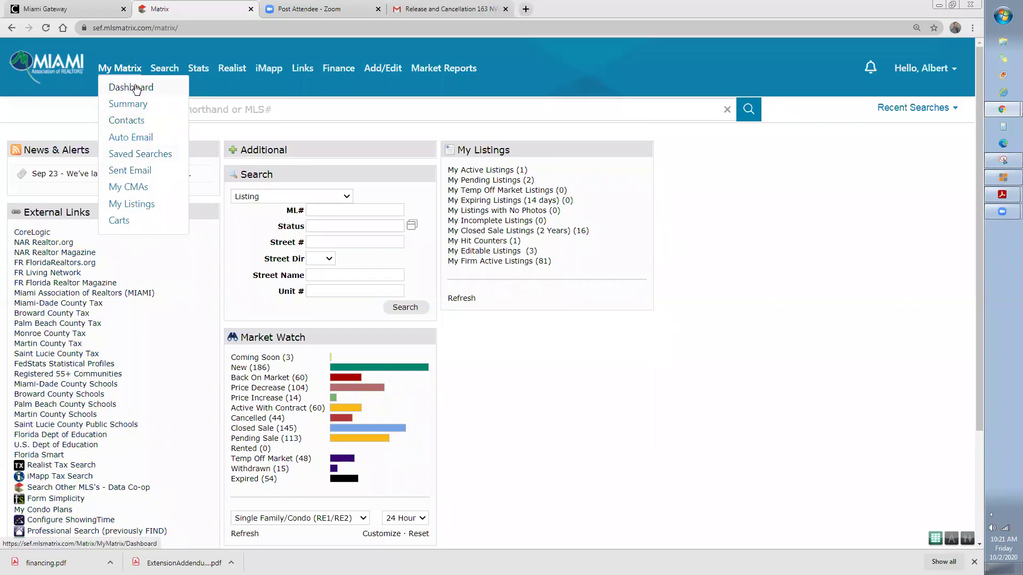
mouse_move(168, 75)
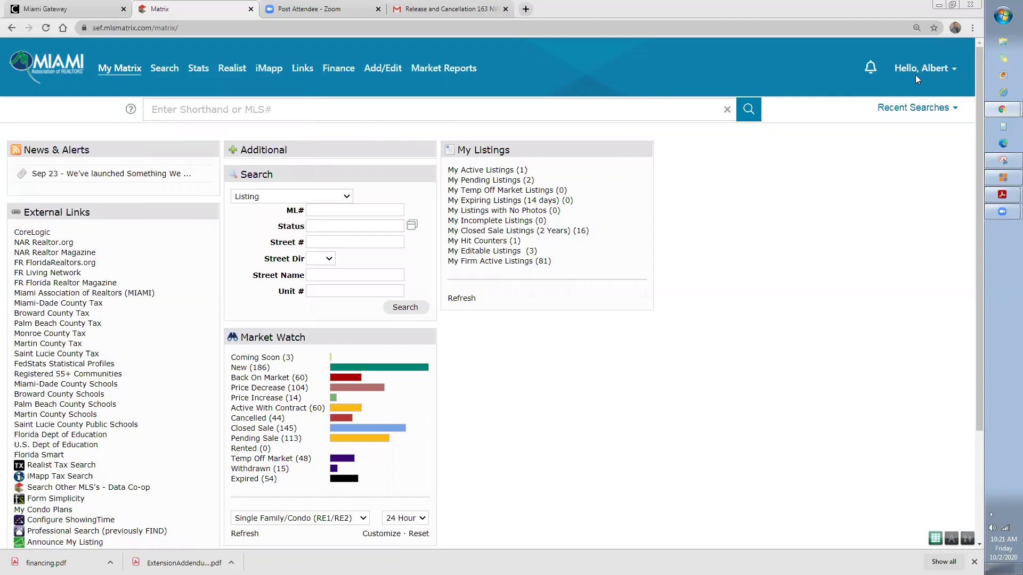
click(951, 70)
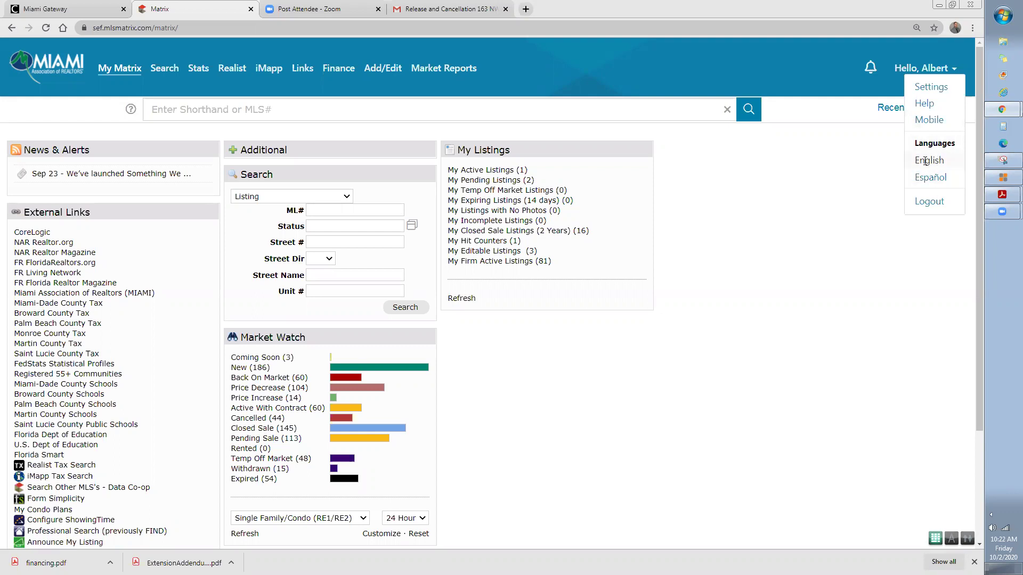
Step: Choose Settings from the user account menu
click(928, 90)
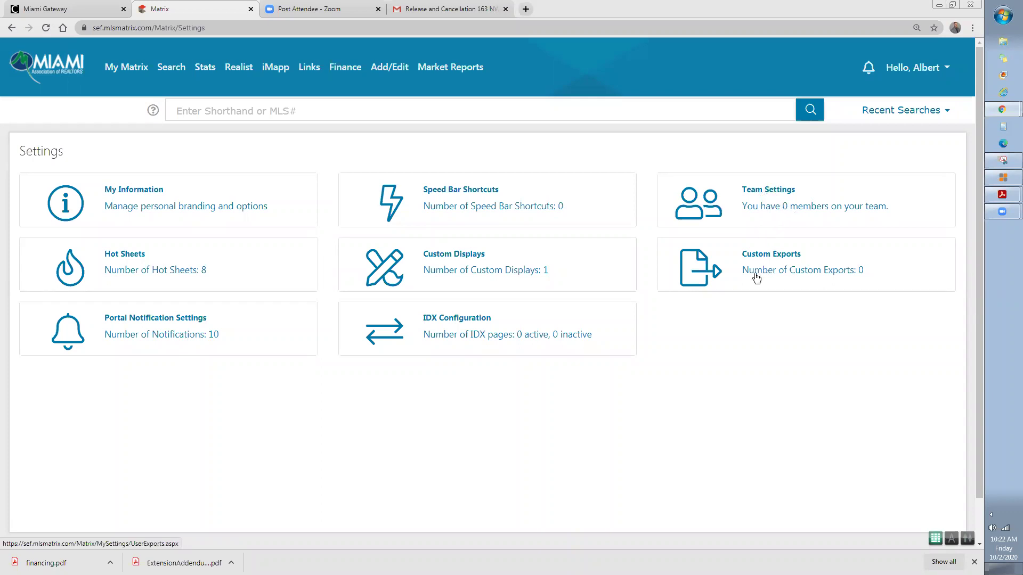
Step: Open My Information from the Settings page
click(130, 191)
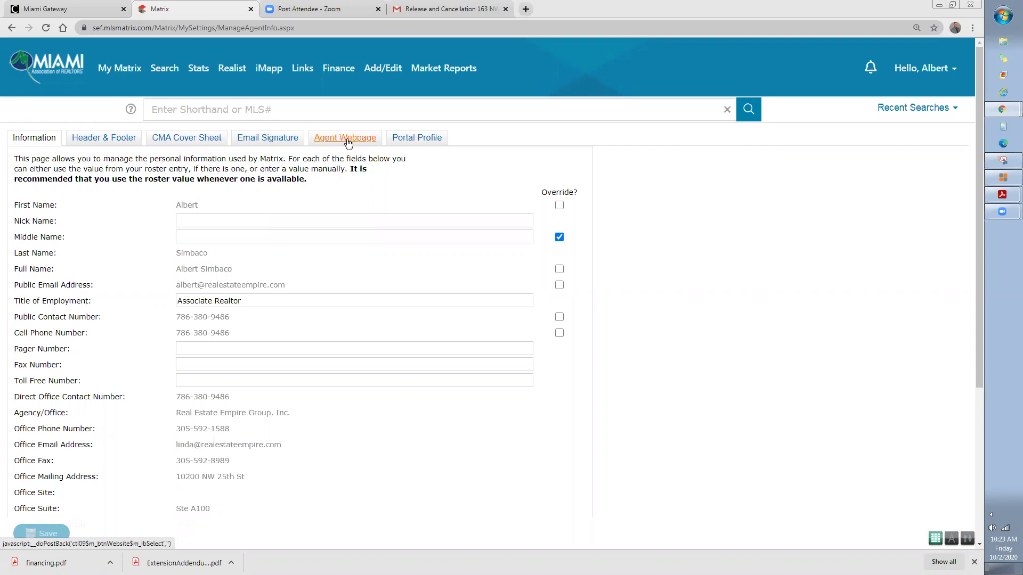
click(412, 140)
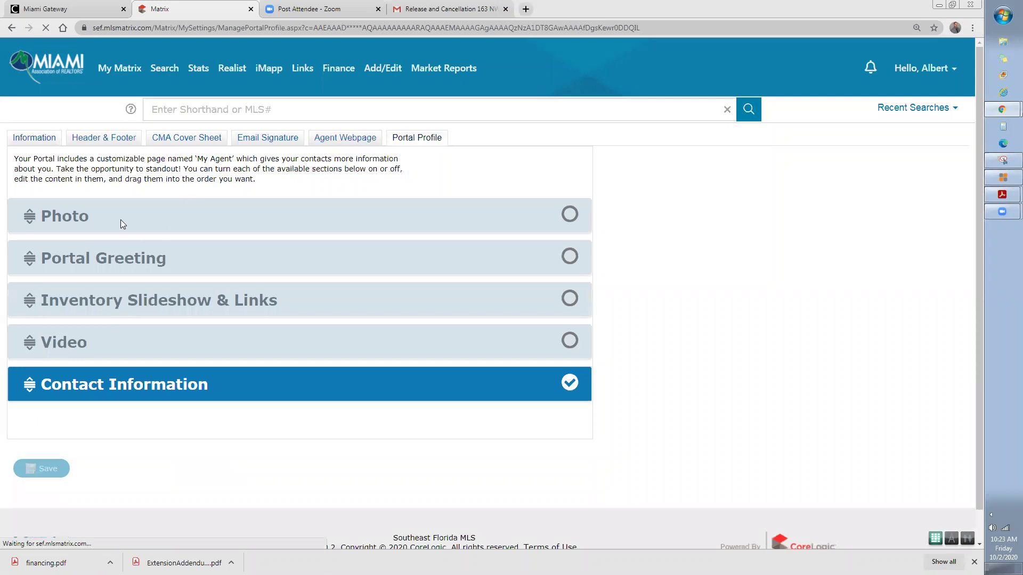
click(62, 228)
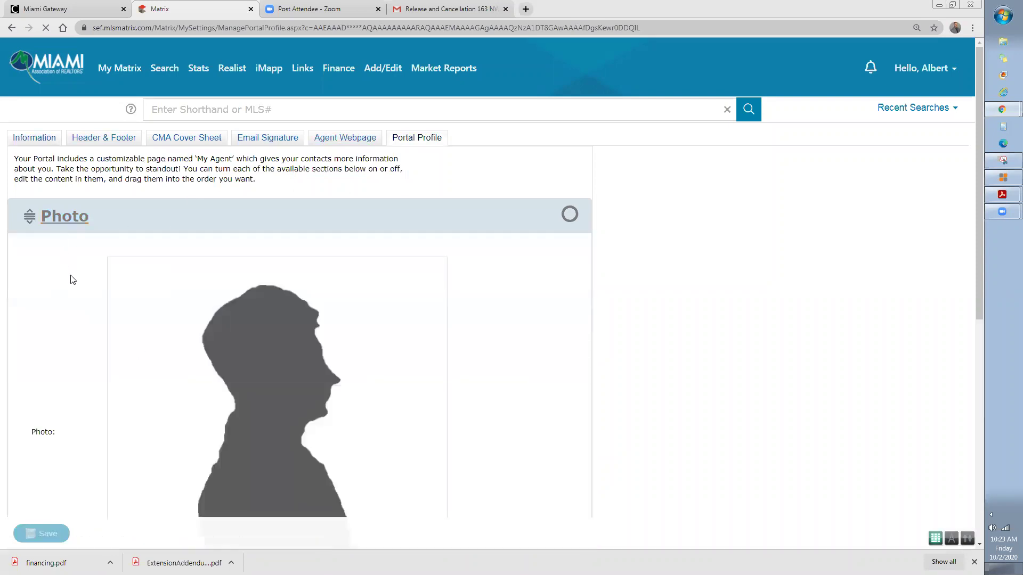
click(53, 219)
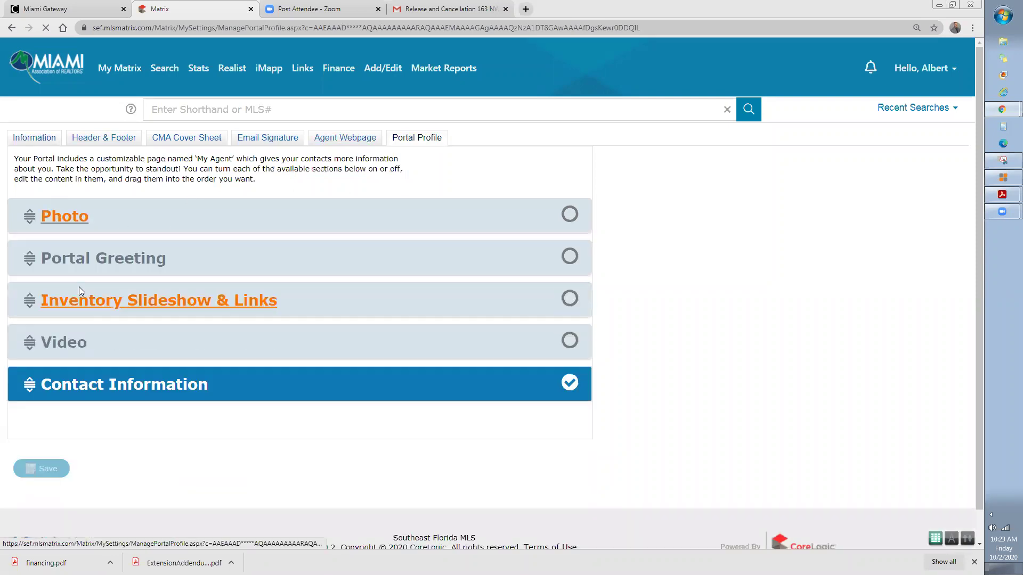
click(70, 266)
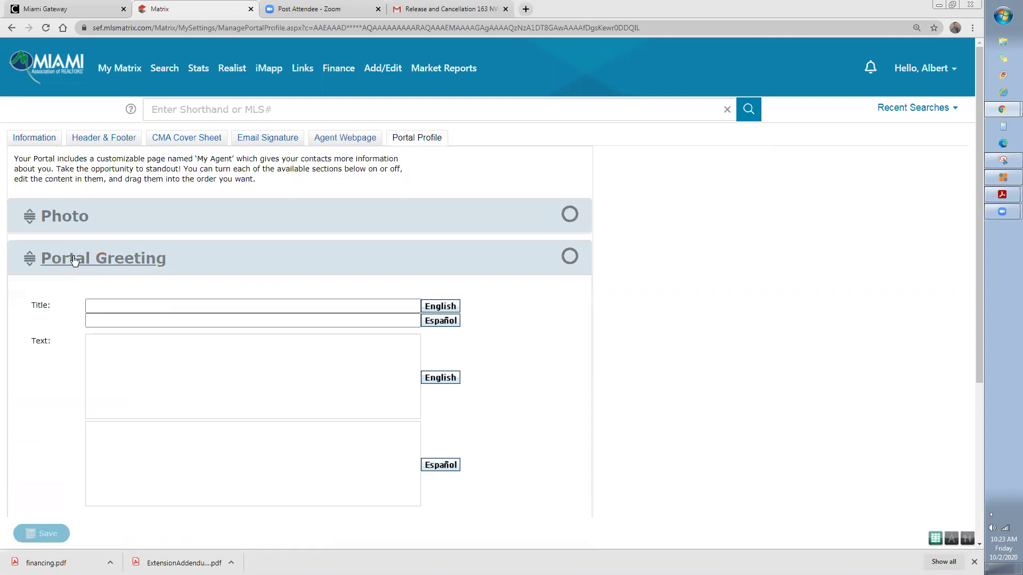
click(74, 264)
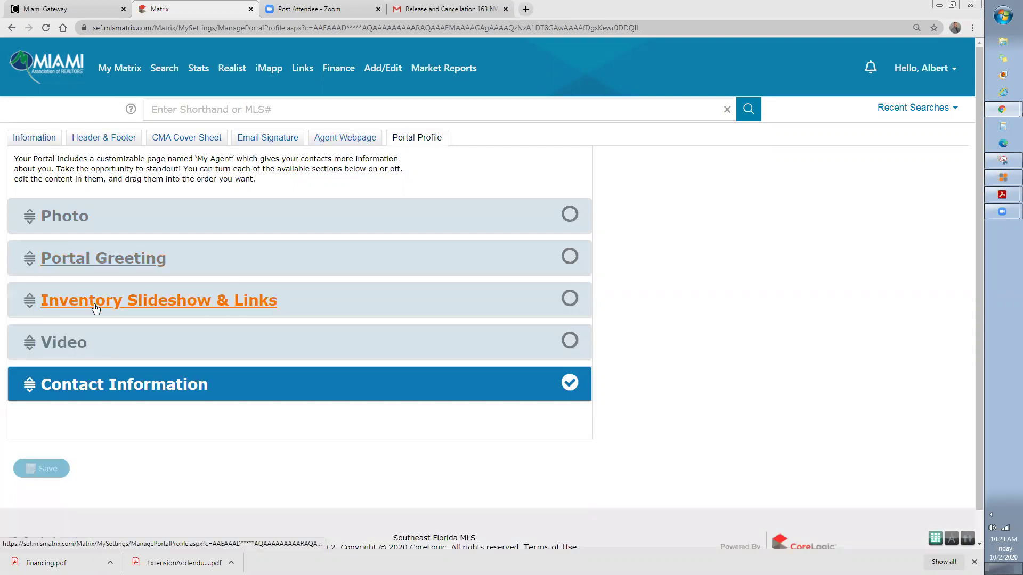
click(95, 308)
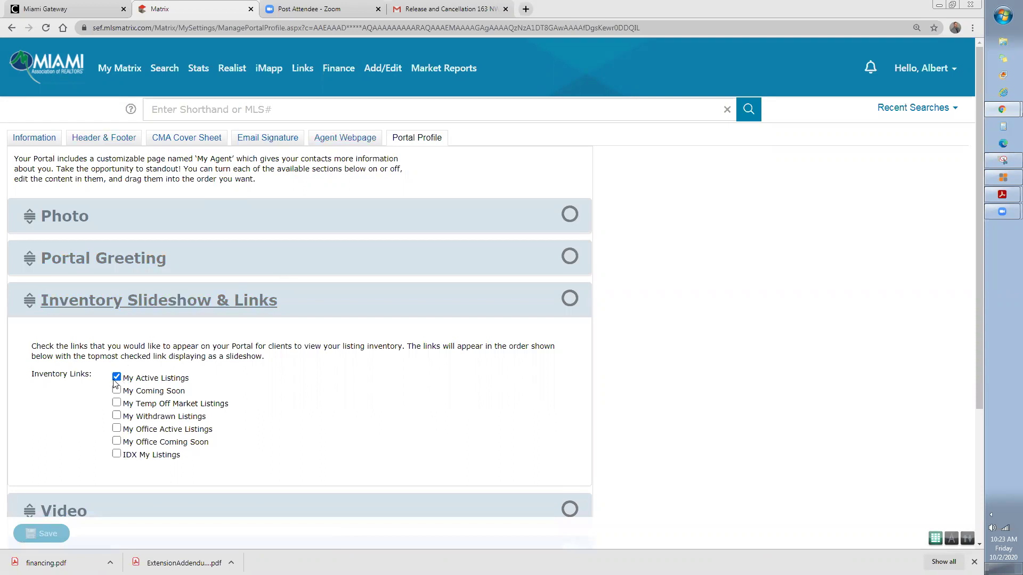
click(104, 300)
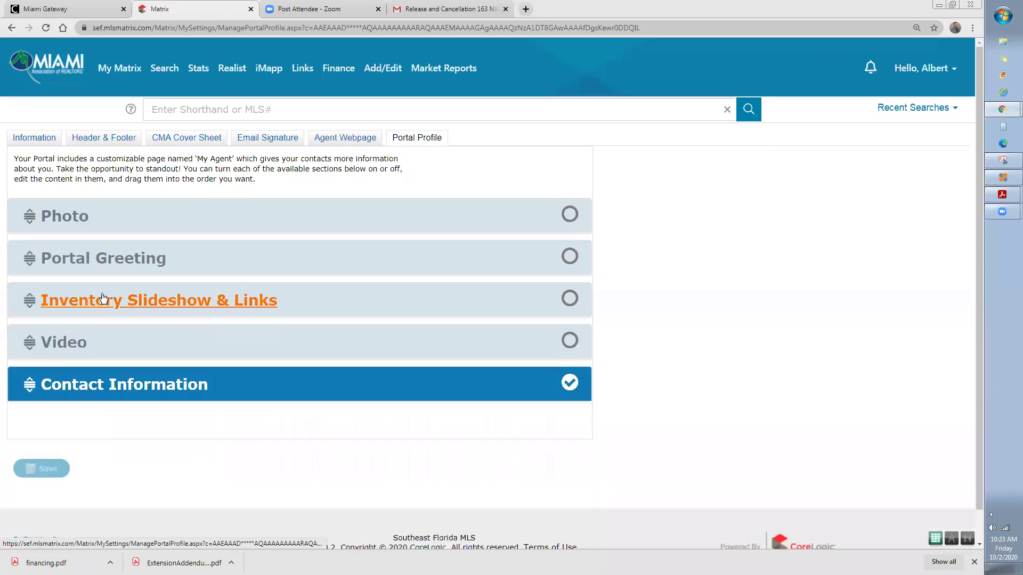
click(68, 347)
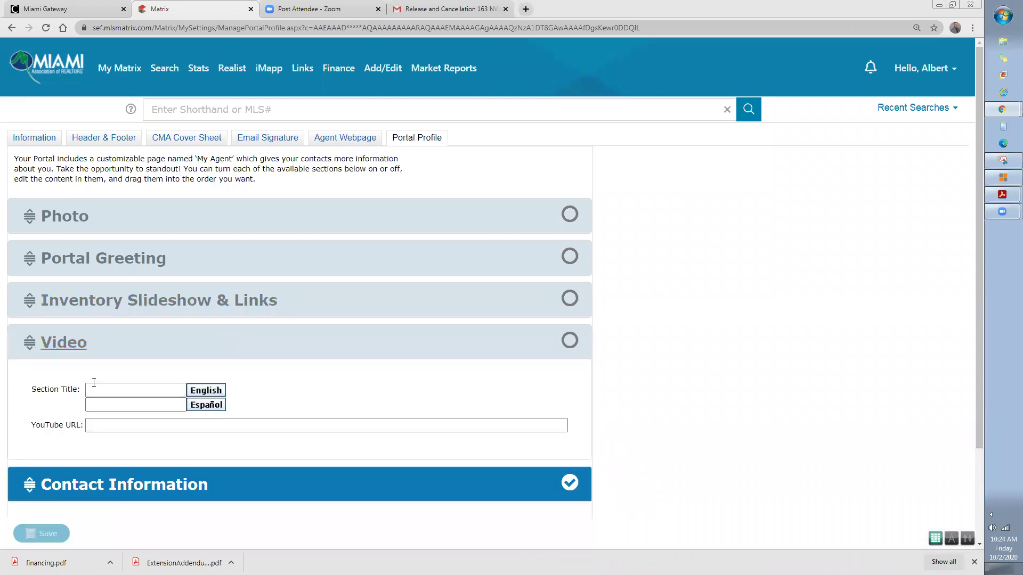
click(64, 347)
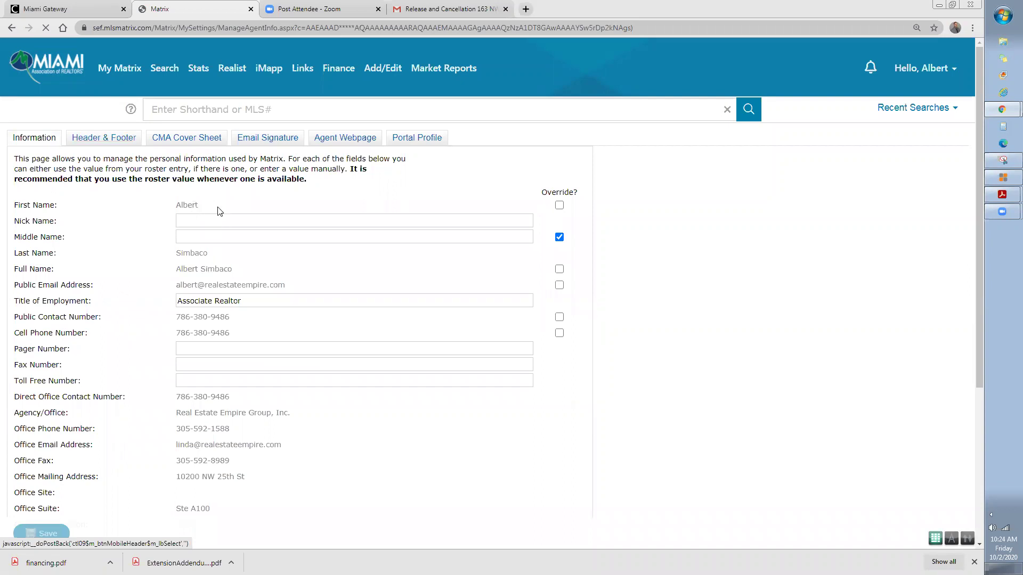
Step: Leave First Name on its roster value with Override unticked, and save the personal information
click(559, 206)
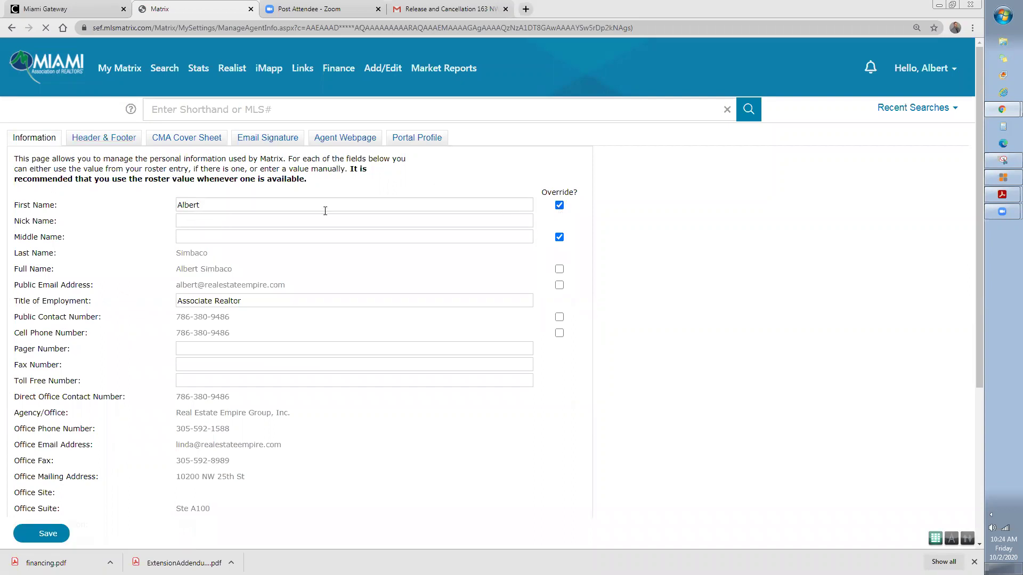
click(277, 205)
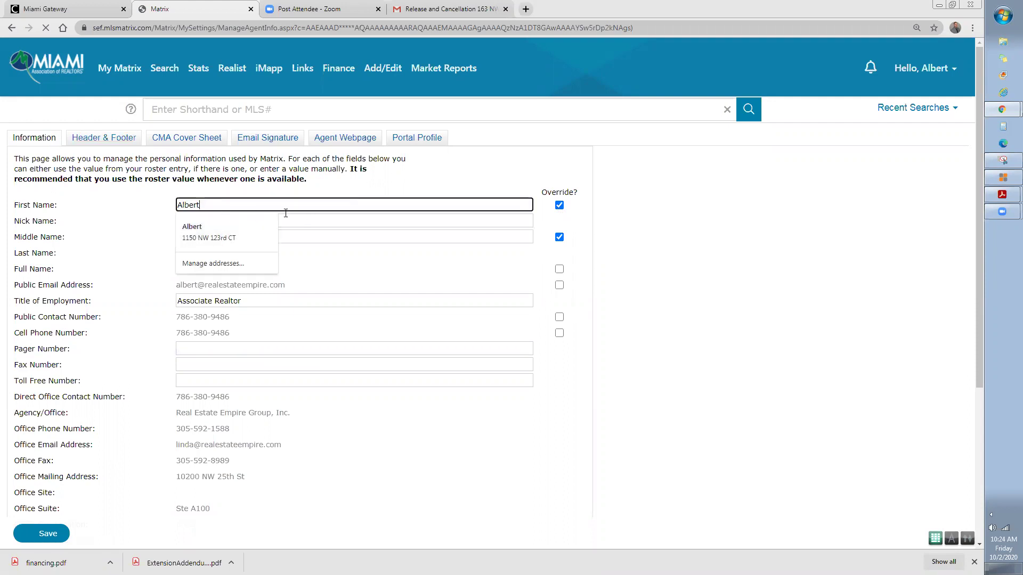
click(558, 207)
click(558, 207)
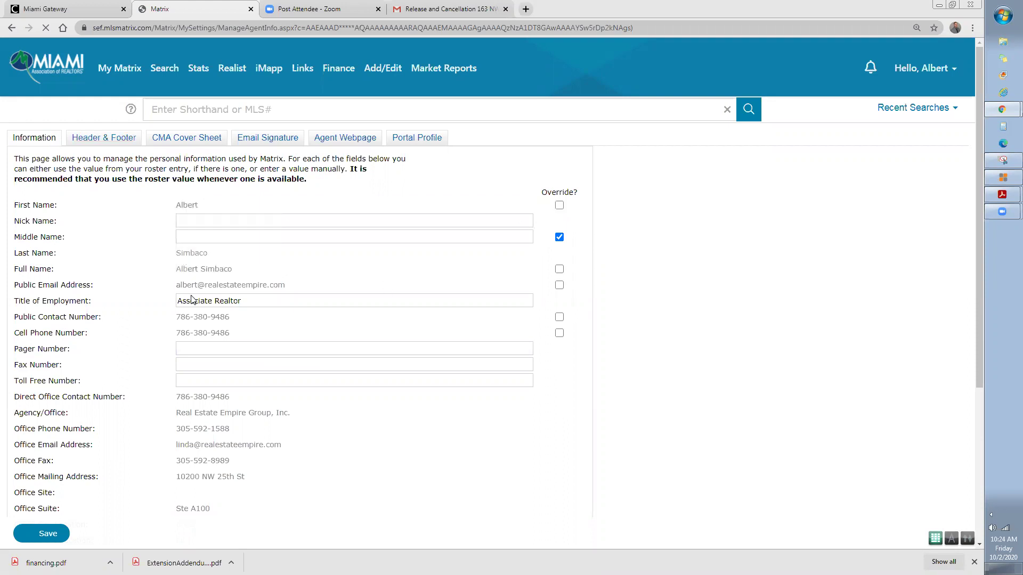
click(47, 534)
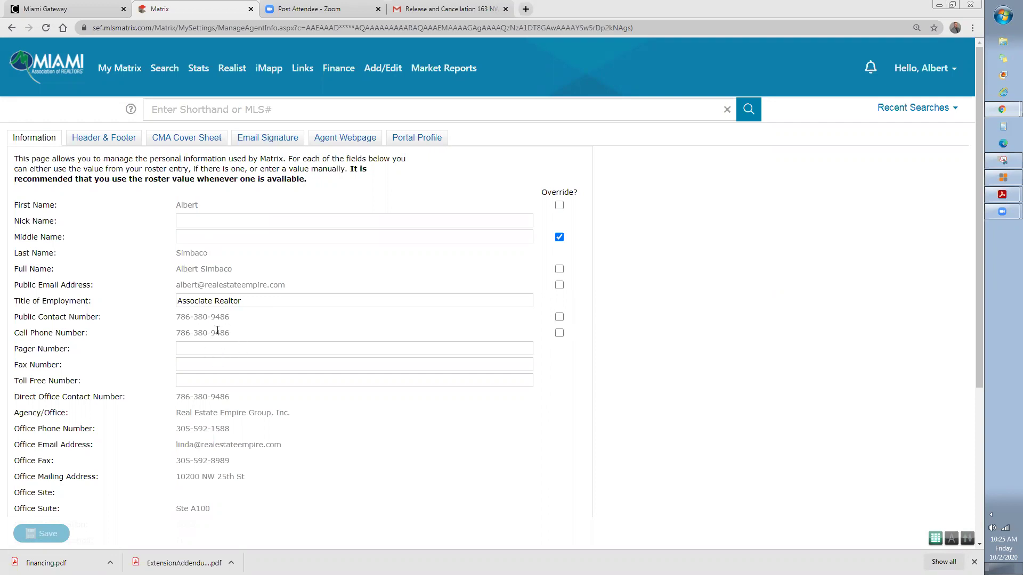
Step: Review the Tag Line 'Finding you the Home of your dreams!' and Additional Information fields, then return to the top
scroll(232, 339, down, 1)
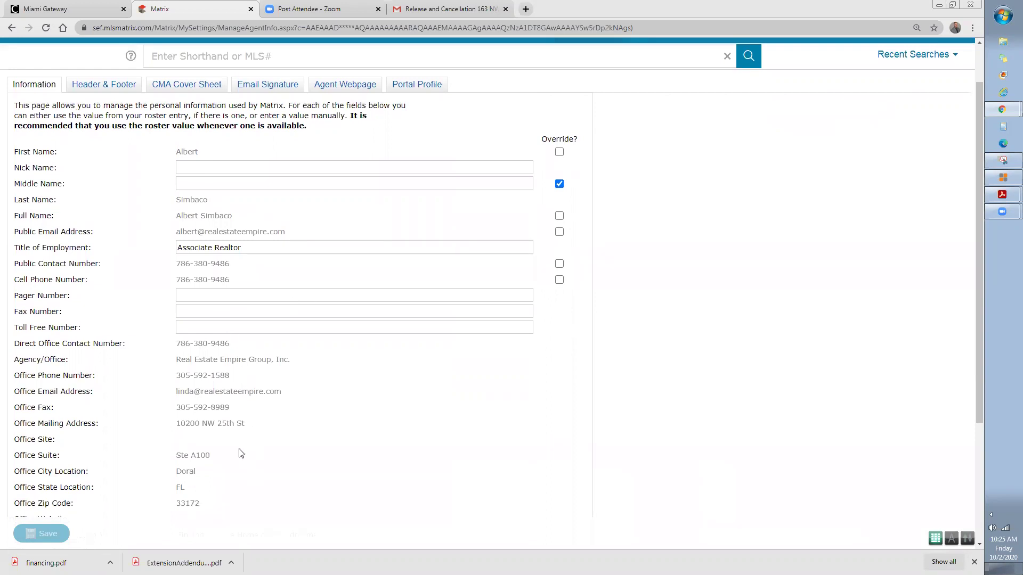
scroll(233, 446, down, 2)
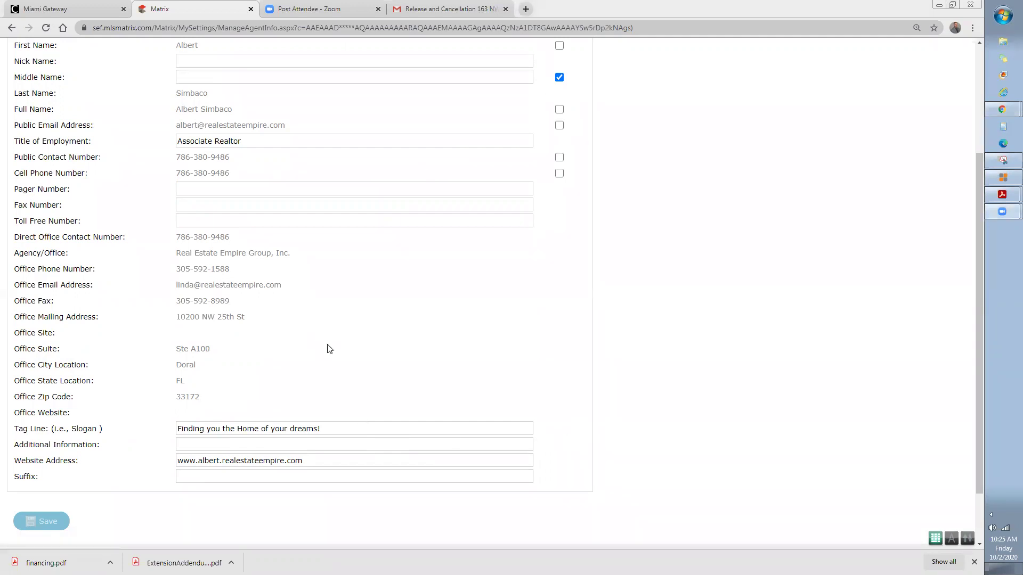
click(337, 428)
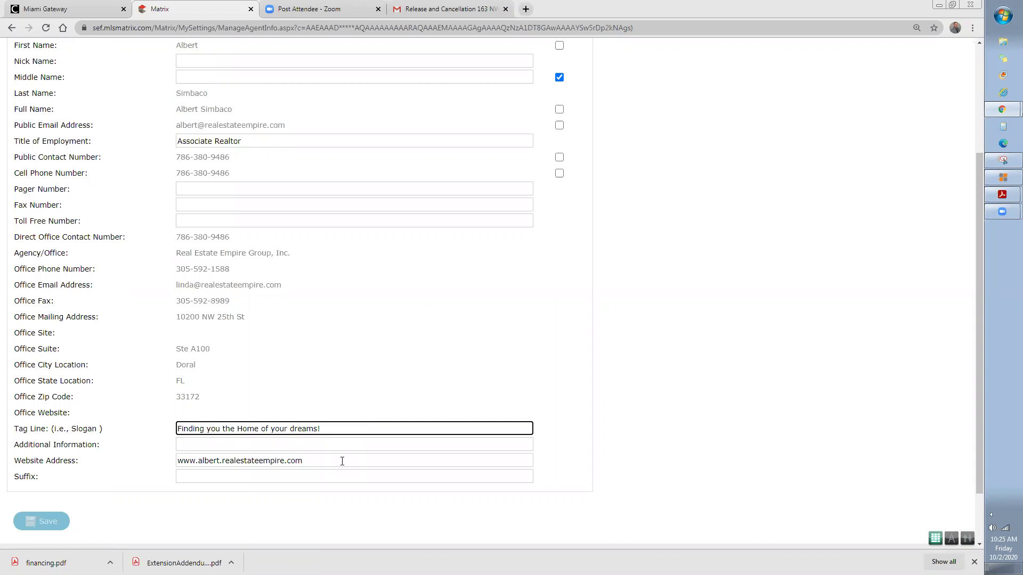
click(327, 447)
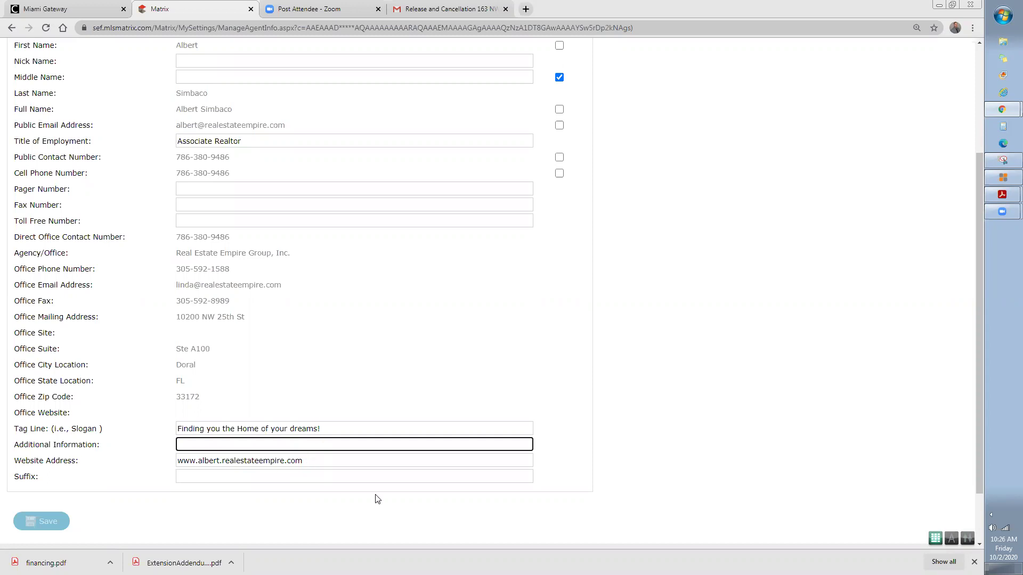
scroll(318, 404, up, 1)
scroll(322, 408, up, 3)
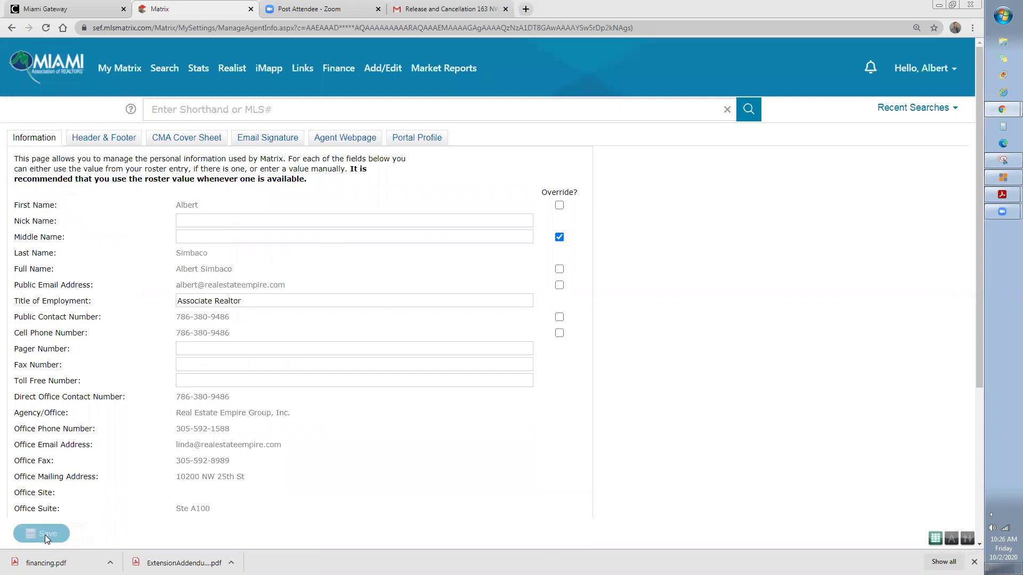
Step: Go to the Header & Footer settings and bring up the banner template chooser
click(131, 143)
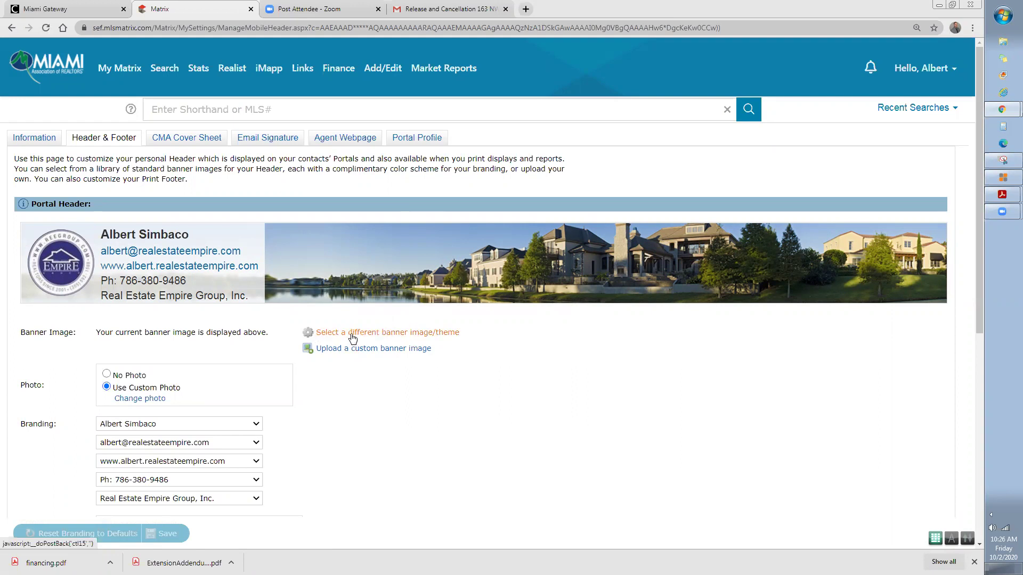
click(374, 336)
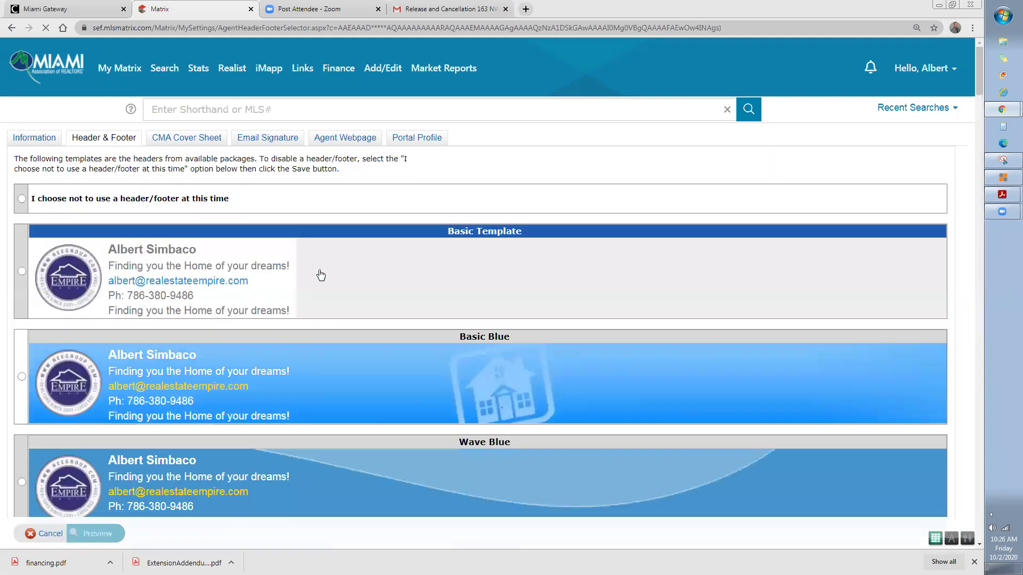
Step: Select the Luxurious Villa banner theme from the template list and preview it
scroll(318, 281, down, 3)
scroll(312, 290, down, 10)
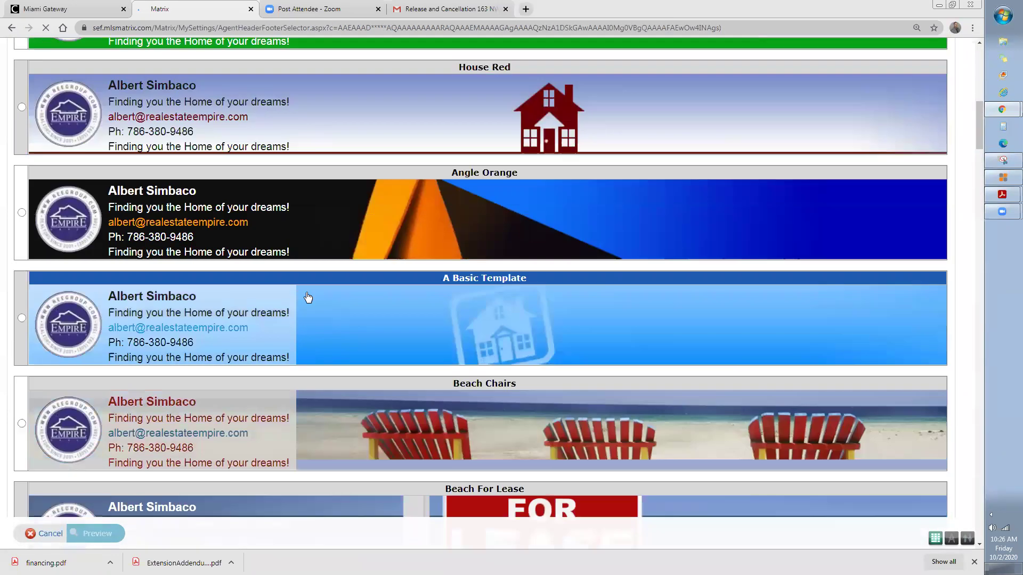
scroll(310, 297, down, 3)
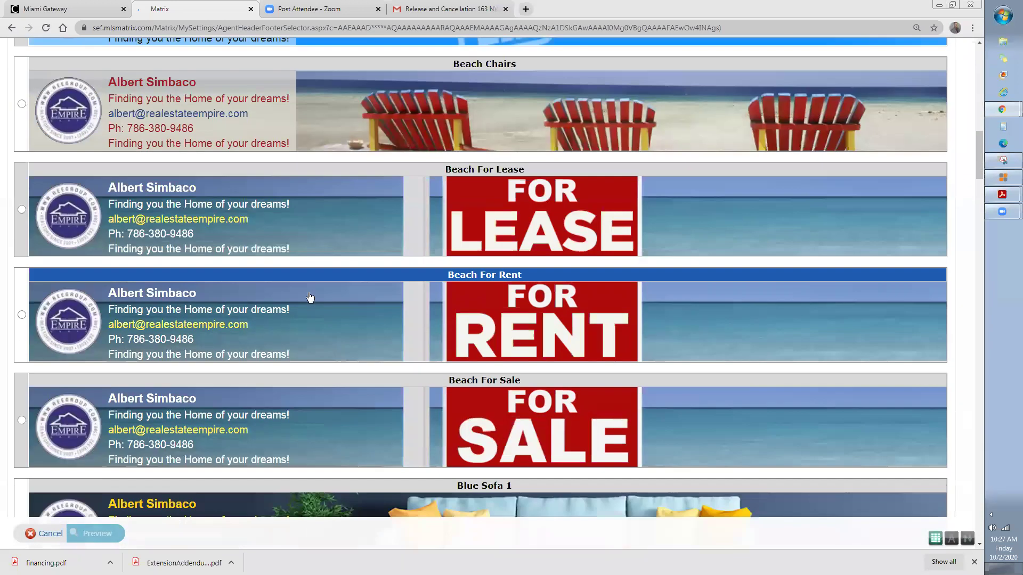
scroll(312, 299, down, 4)
scroll(312, 299, down, 2)
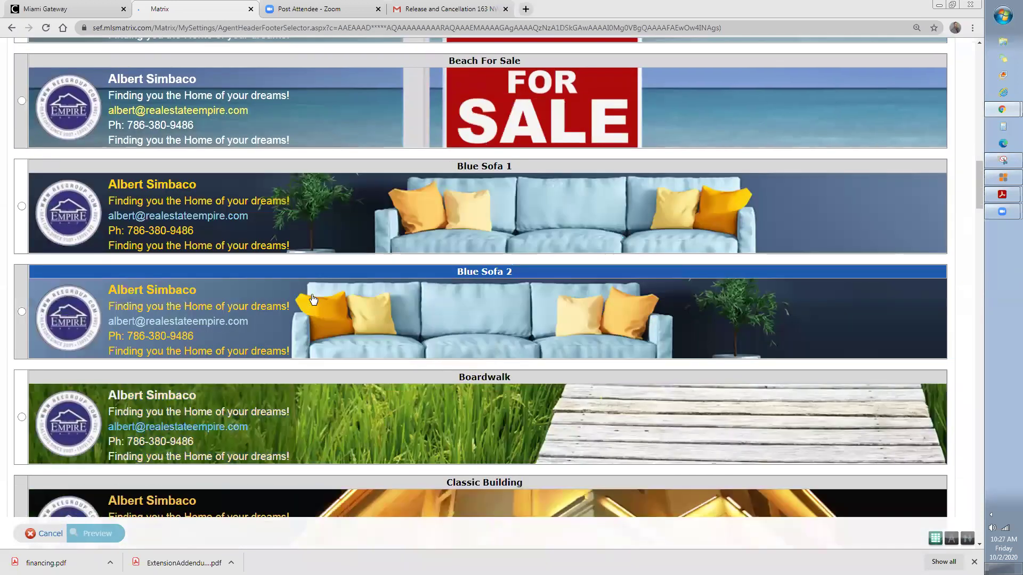
scroll(313, 299, down, 8)
scroll(312, 298, down, 3)
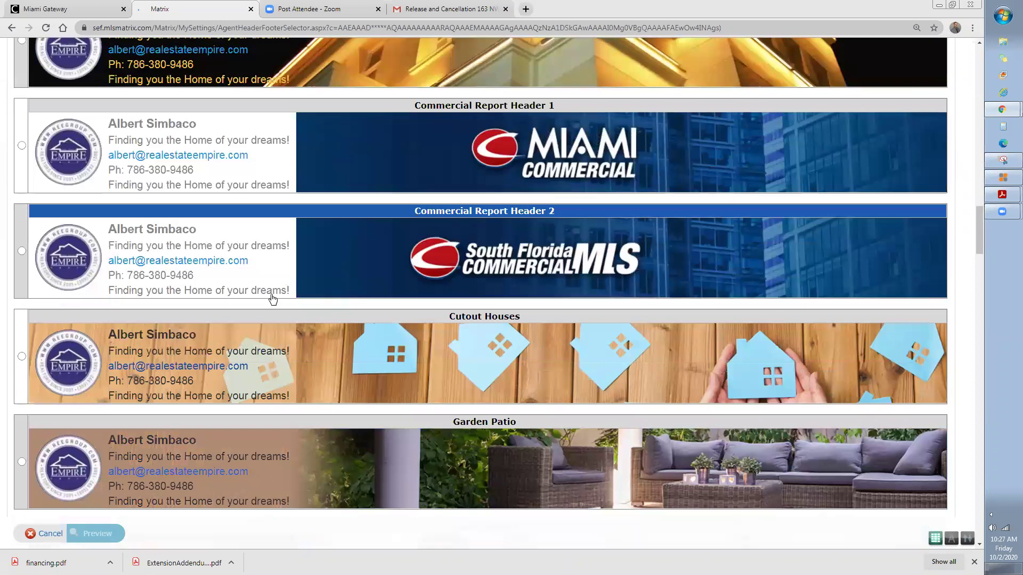
scroll(271, 294, down, 3)
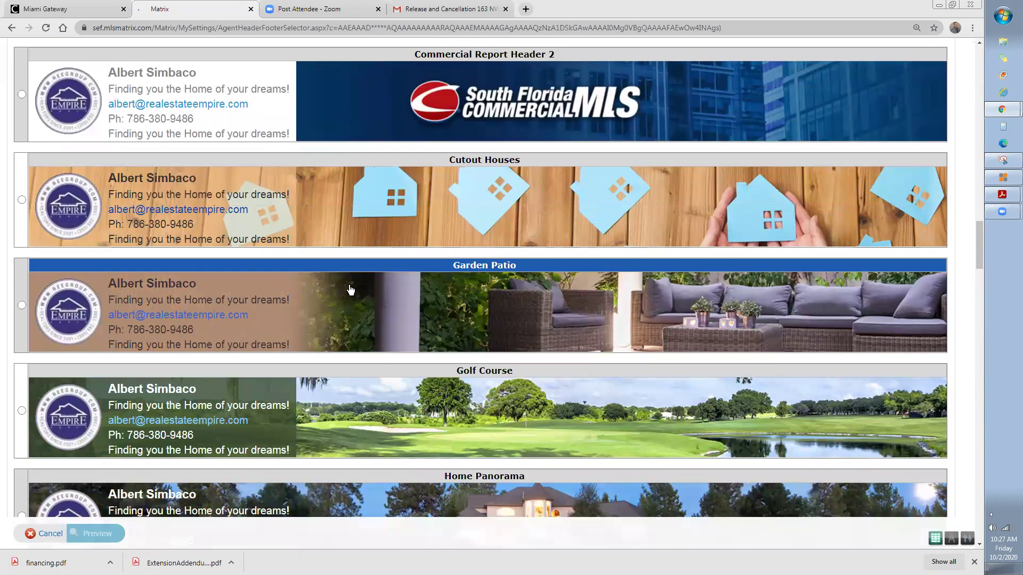
scroll(98, 270, down, 1)
scroll(98, 270, down, 3)
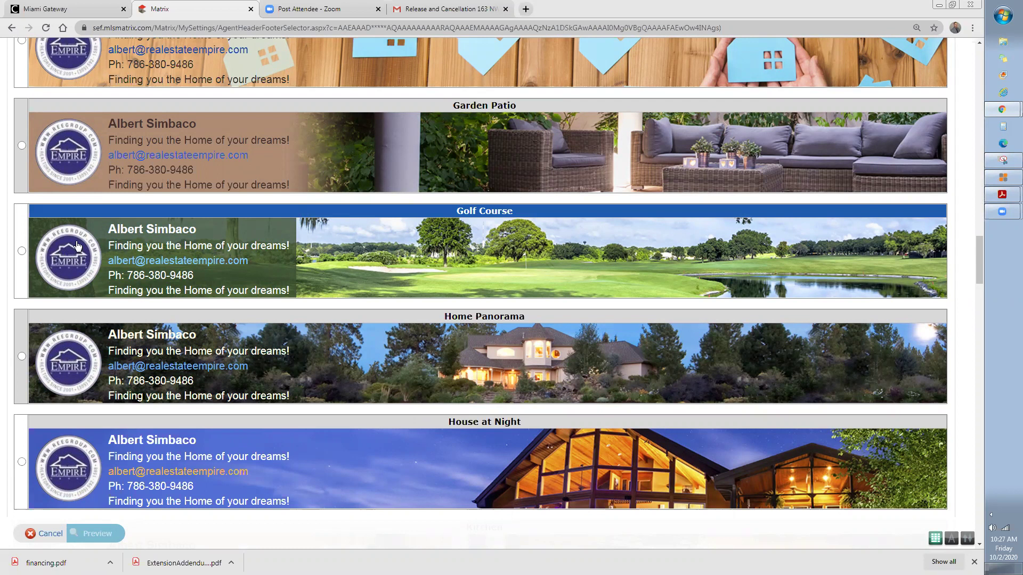
scroll(176, 239, down, 1)
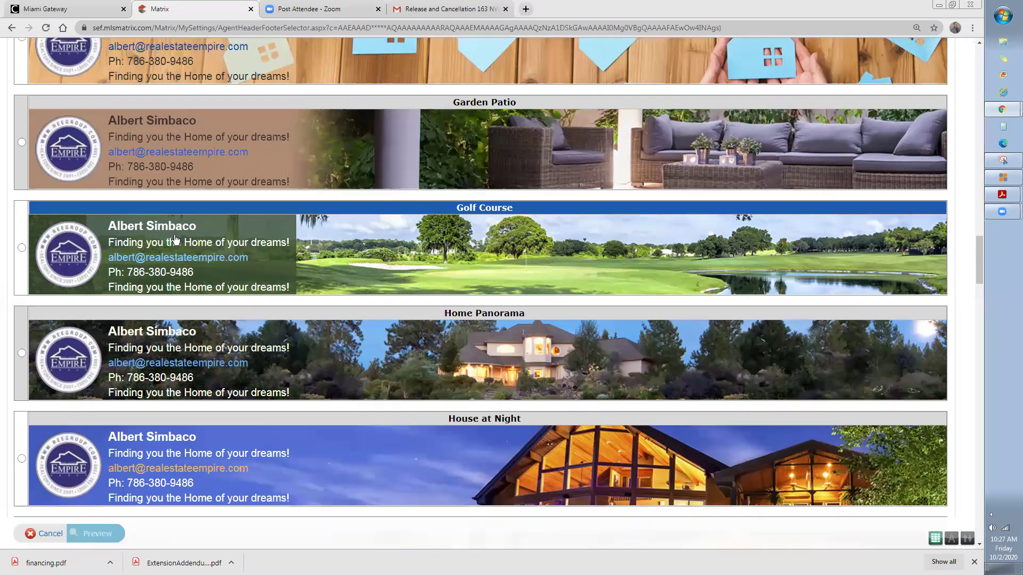
scroll(170, 250, down, 2)
scroll(368, 277, down, 2)
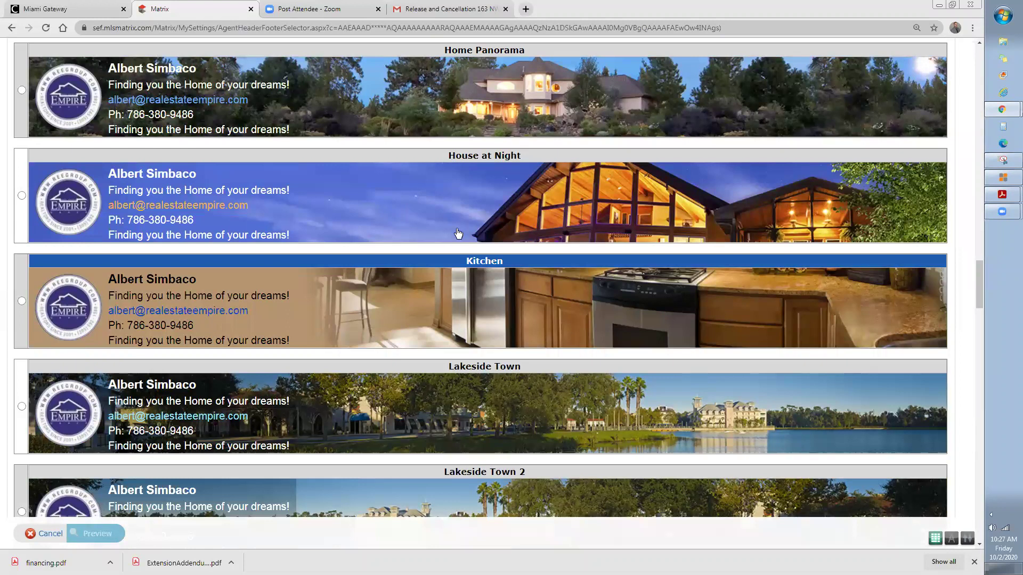
scroll(479, 293, down, 3)
scroll(447, 354, down, 2)
scroll(484, 373, down, 2)
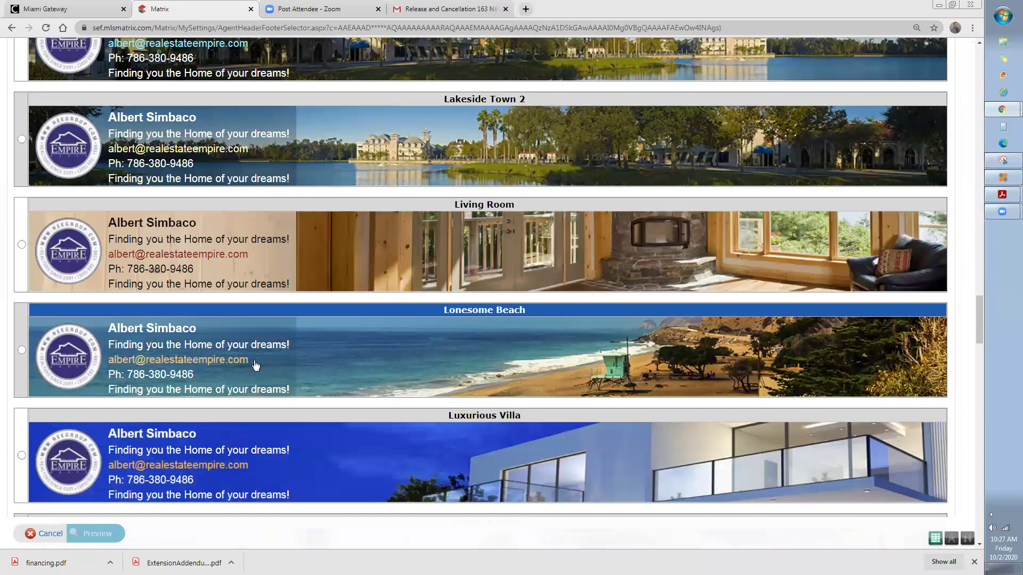
scroll(186, 368, down, 2)
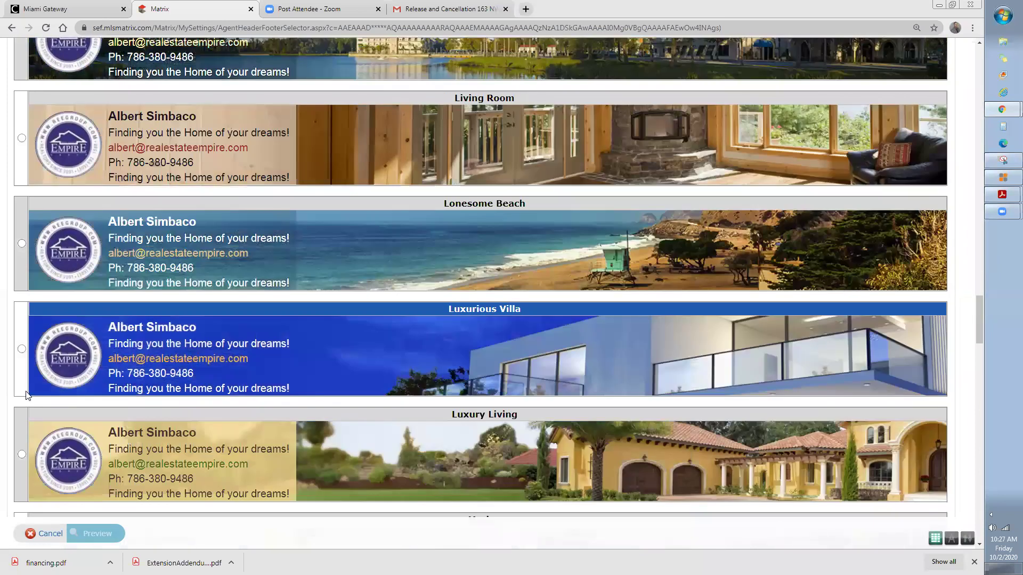
click(21, 348)
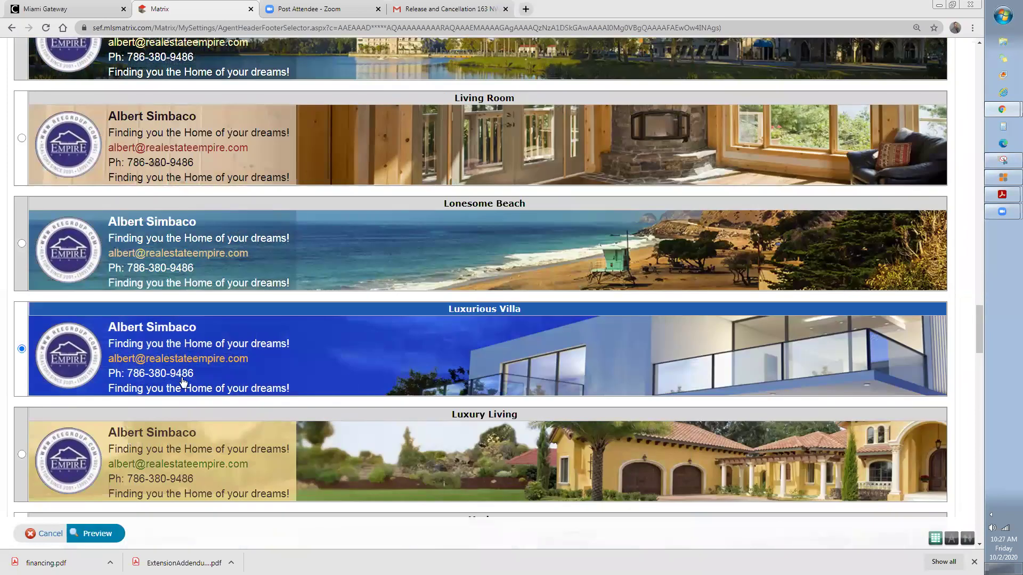
click(95, 534)
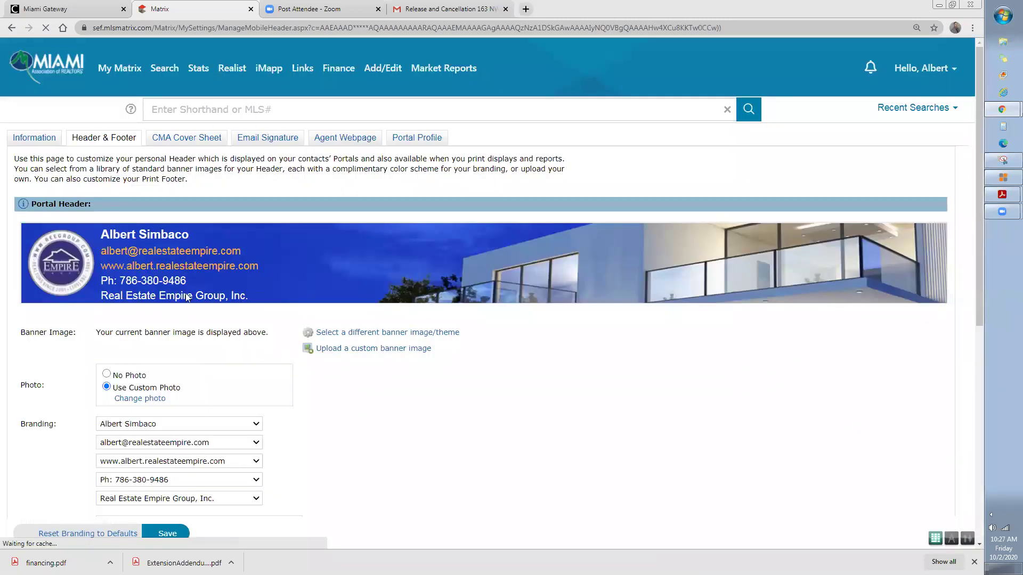
Step: Scroll down to the Luxurious Villa header's Branding and Colors options
scroll(399, 421, down, 2)
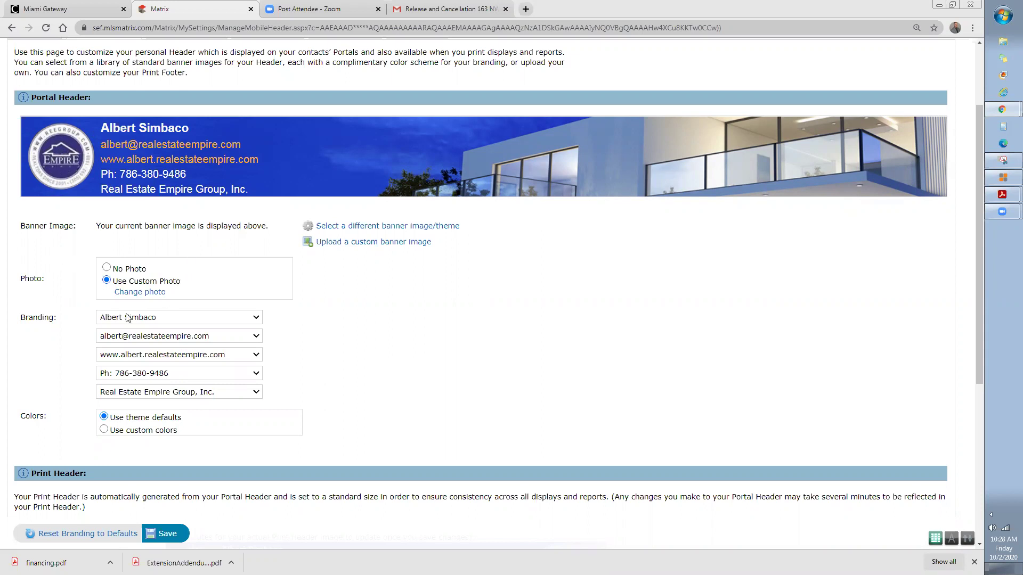
Step: Clear the name, e-mail, website, phone and company name from the existing branding lines
click(254, 318)
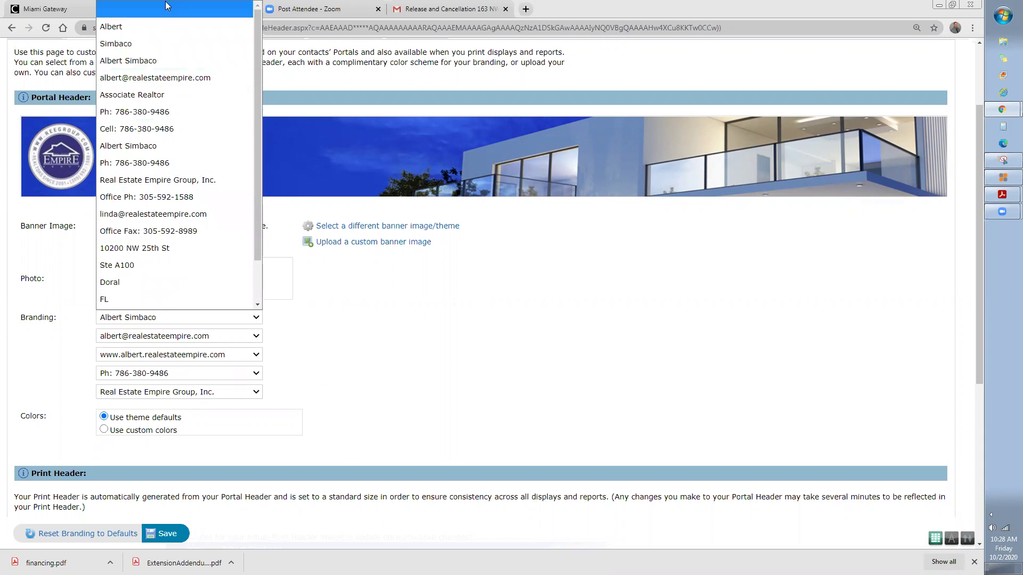
click(166, 8)
click(200, 336)
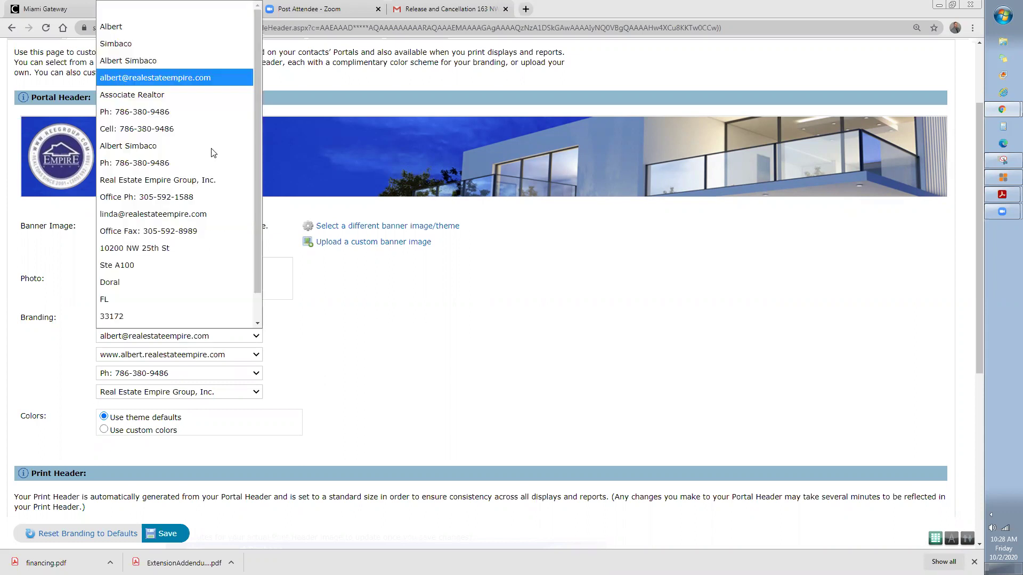
click(162, 6)
click(230, 356)
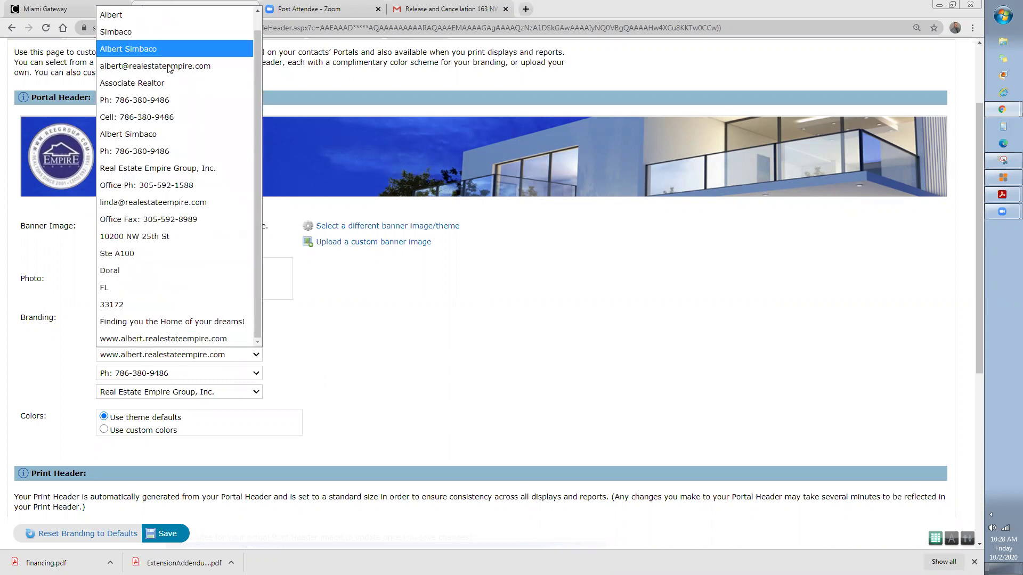
click(161, 15)
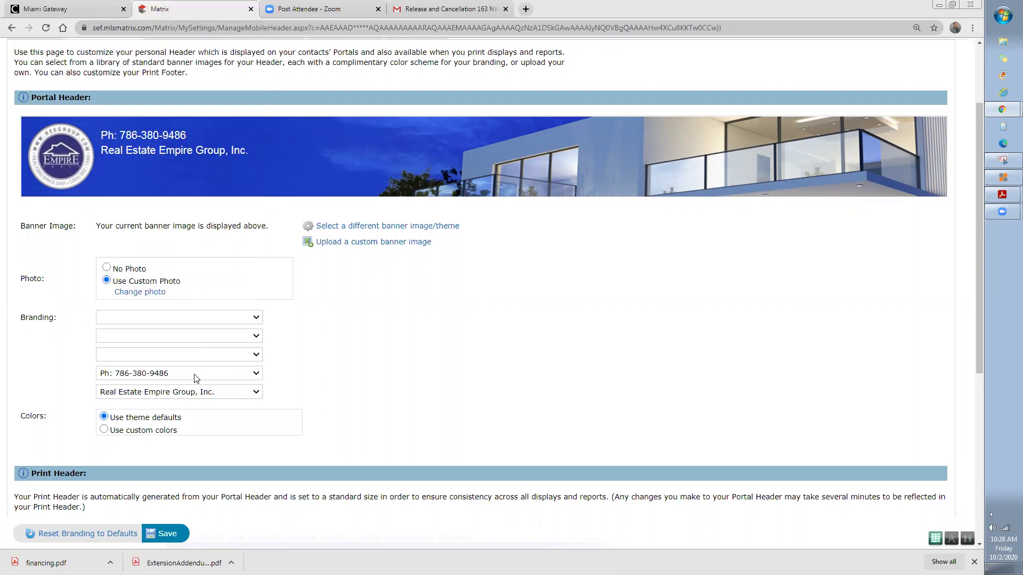
click(195, 375)
click(163, 32)
click(212, 394)
click(358, 317)
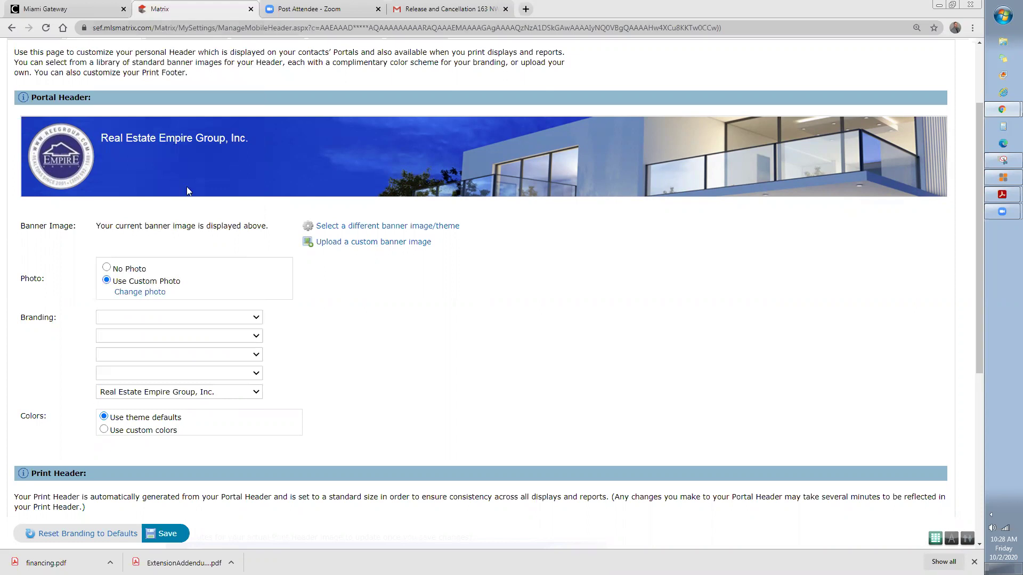
key(Up)
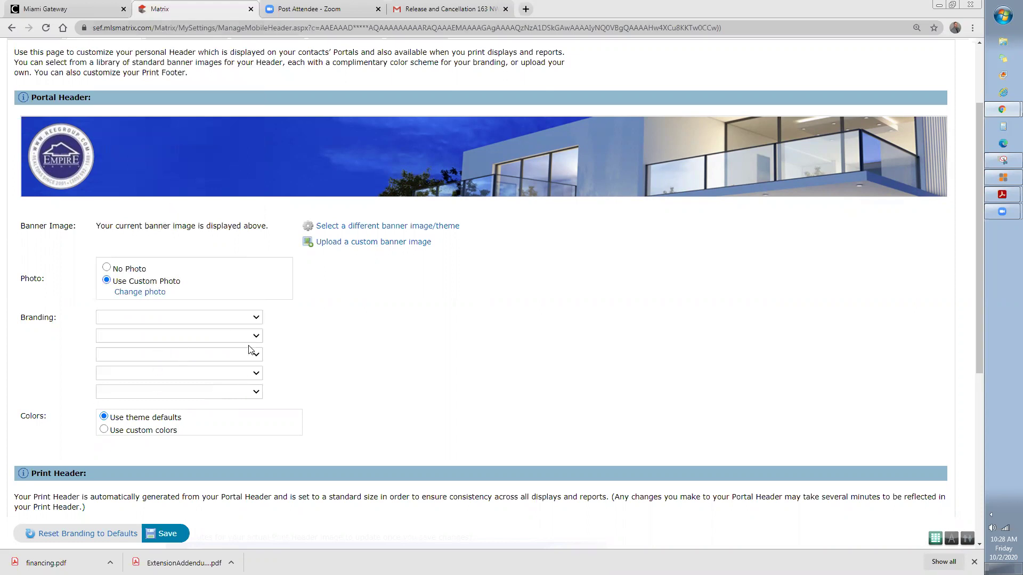
Step: Fill the branding lines with company name, agent's name, Associate Realtor, e-mail and phone number
click(256, 320)
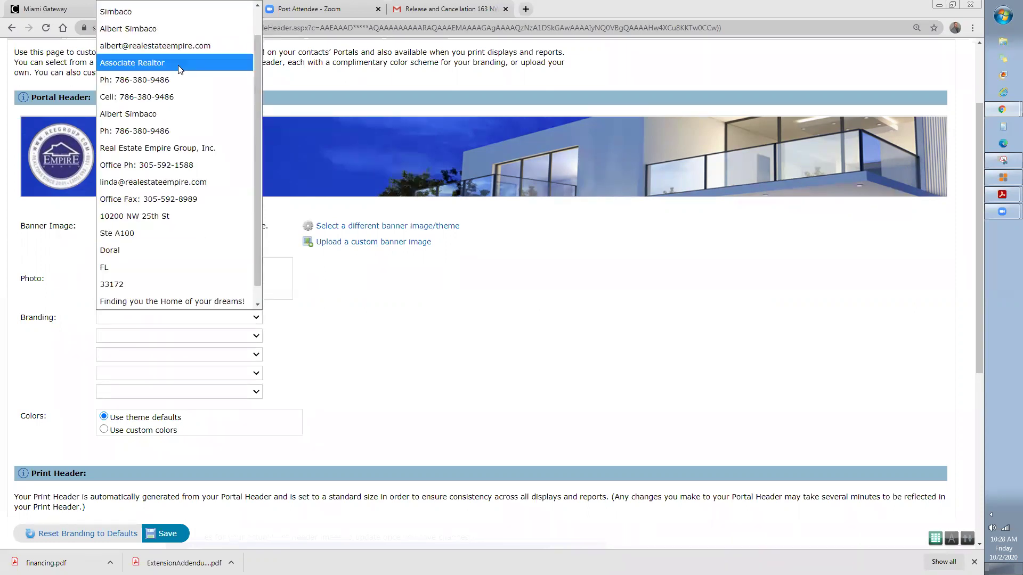
click(184, 149)
click(250, 339)
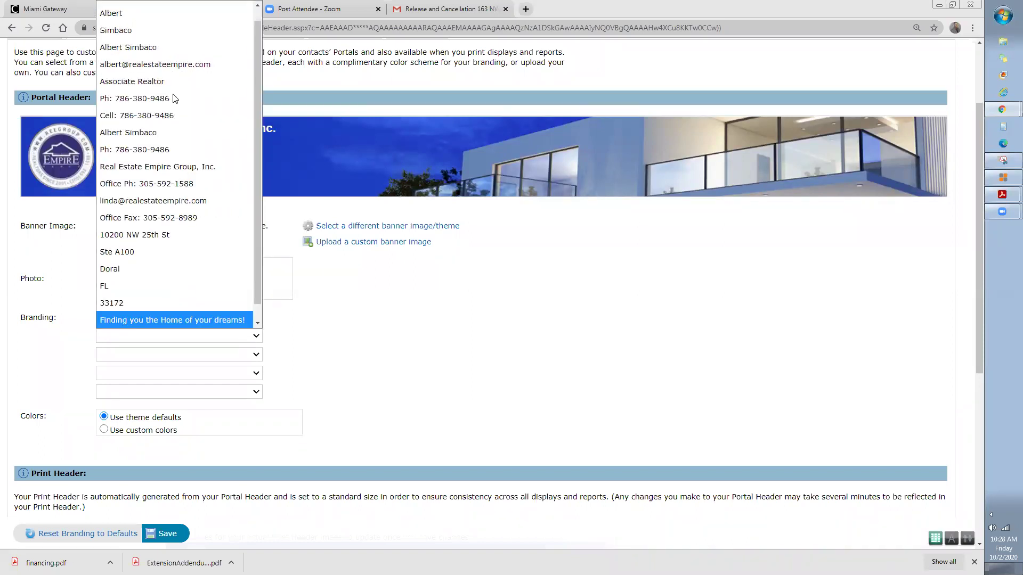
click(171, 47)
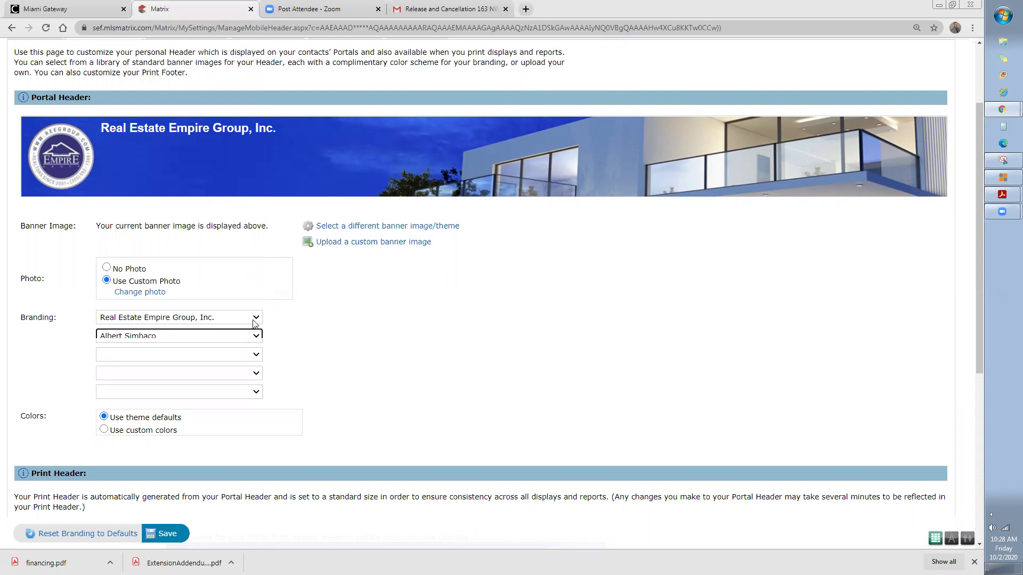
click(257, 354)
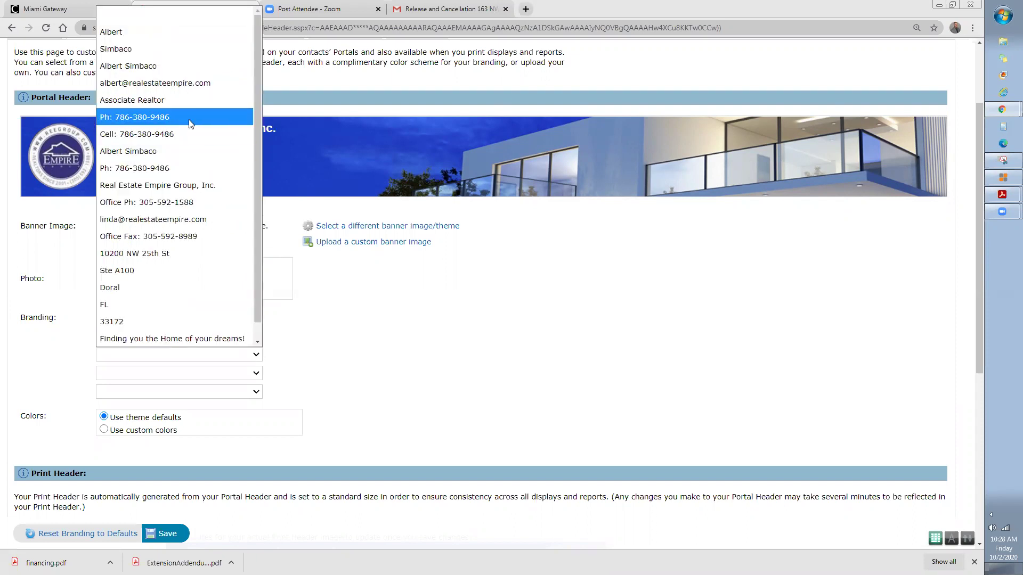
click(195, 108)
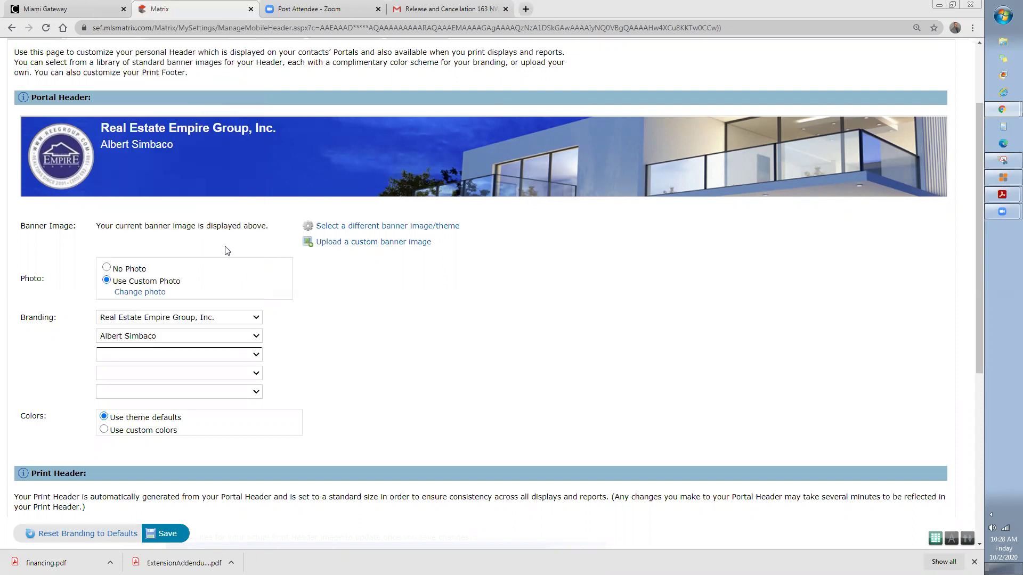
click(256, 373)
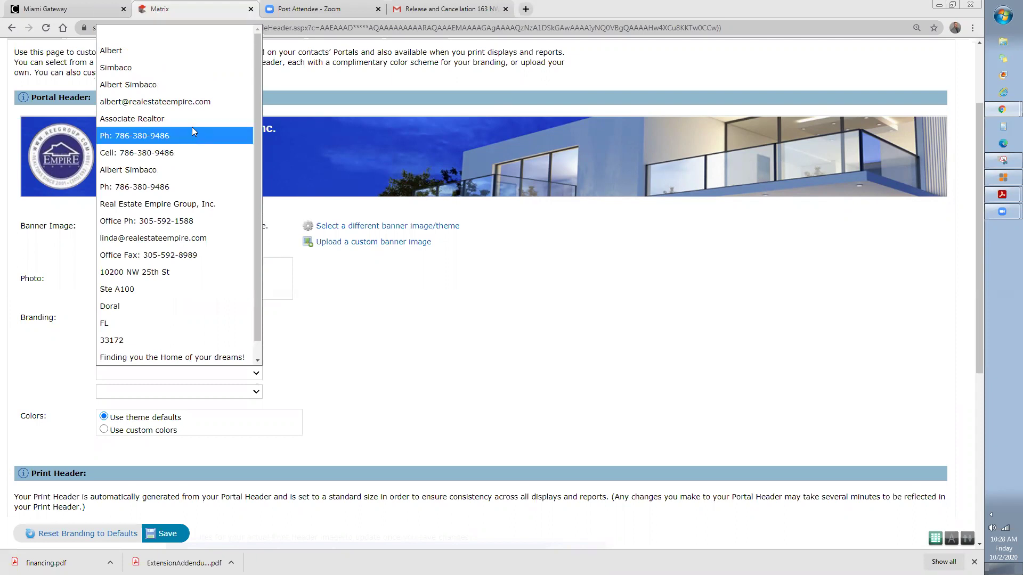
click(202, 101)
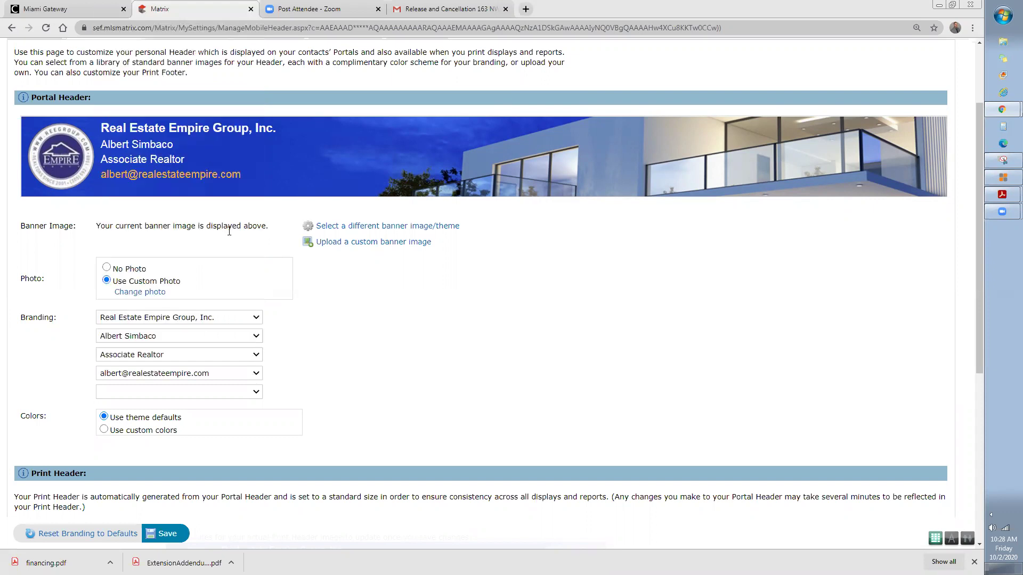
click(256, 392)
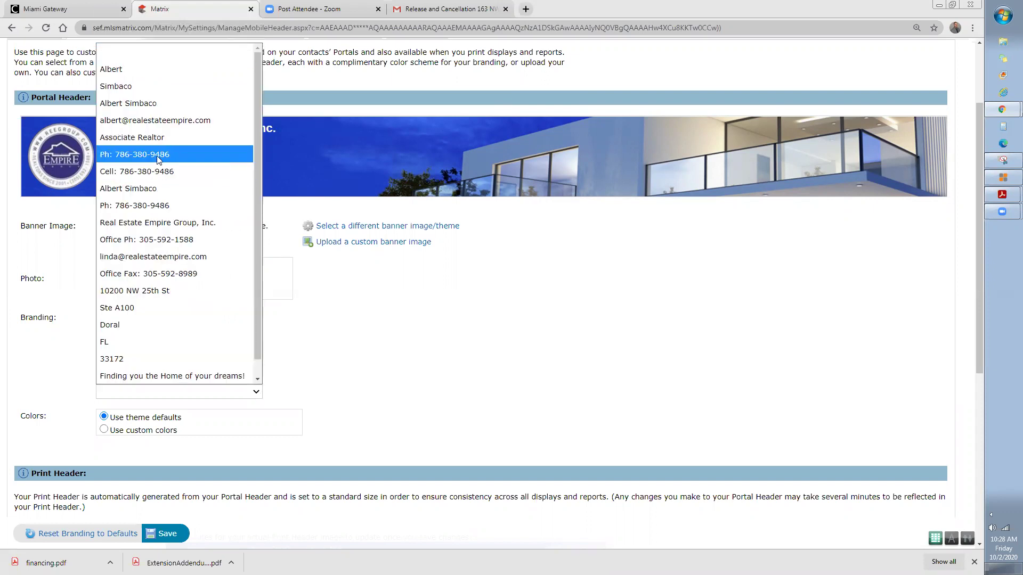
click(158, 156)
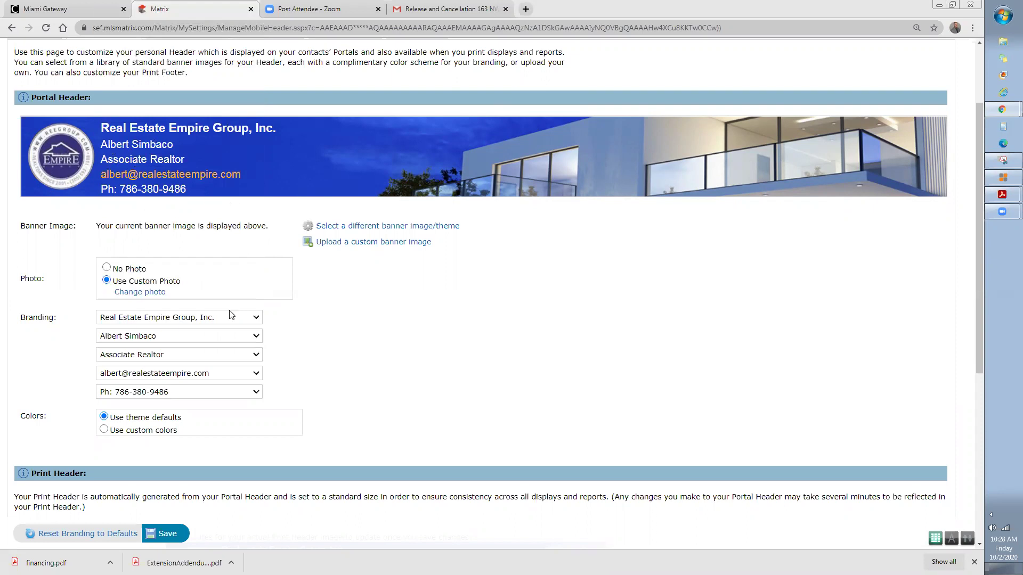
Step: Set the header's first two lines to the agent's name and Real Estate Empire Group, Inc., then save
click(253, 321)
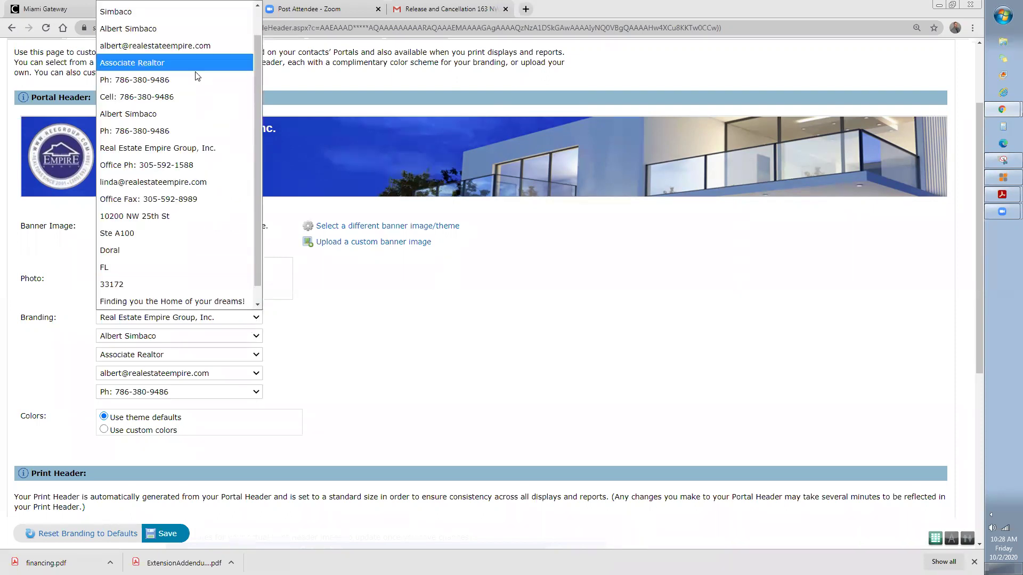
click(198, 29)
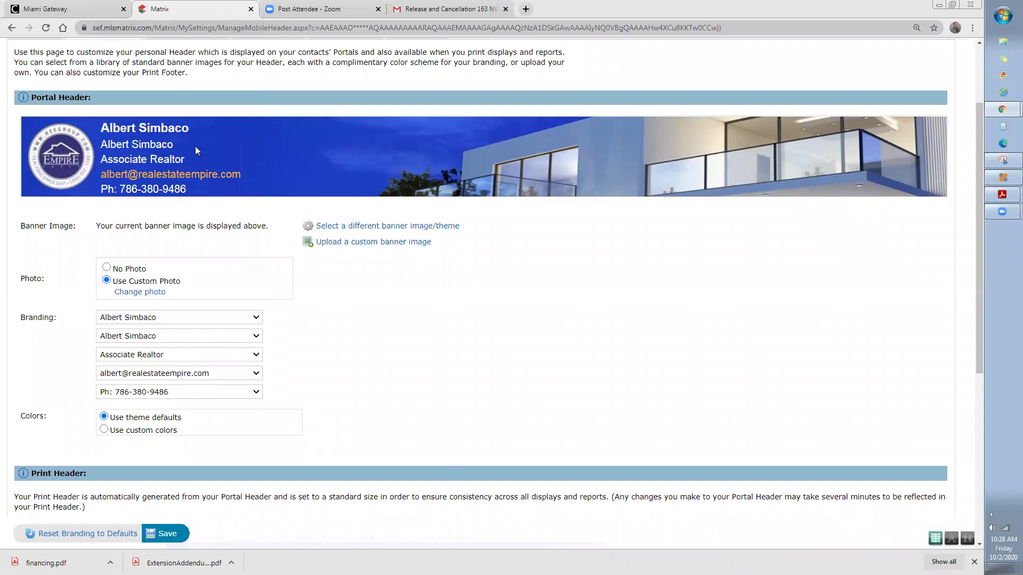
click(211, 336)
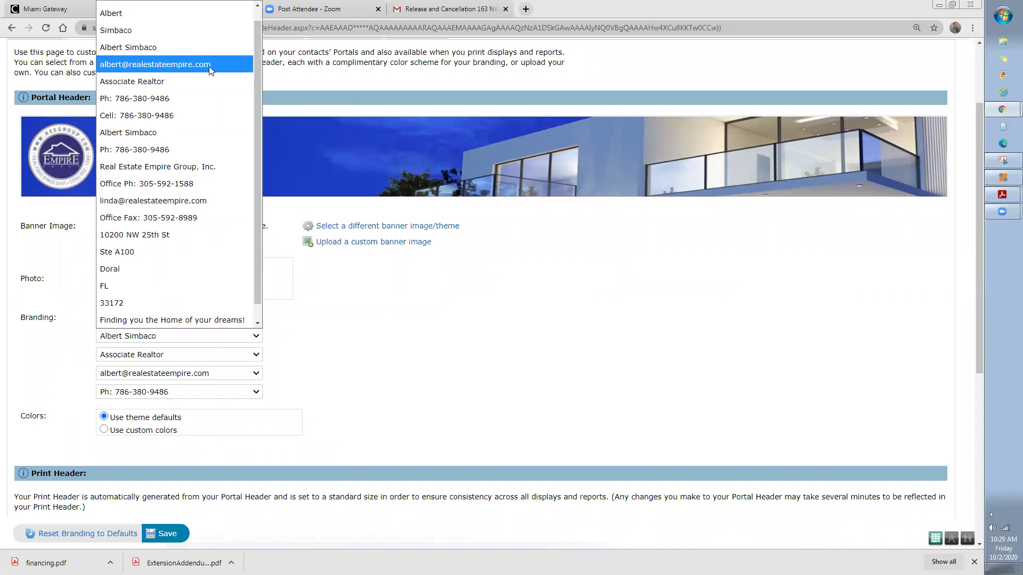
click(207, 167)
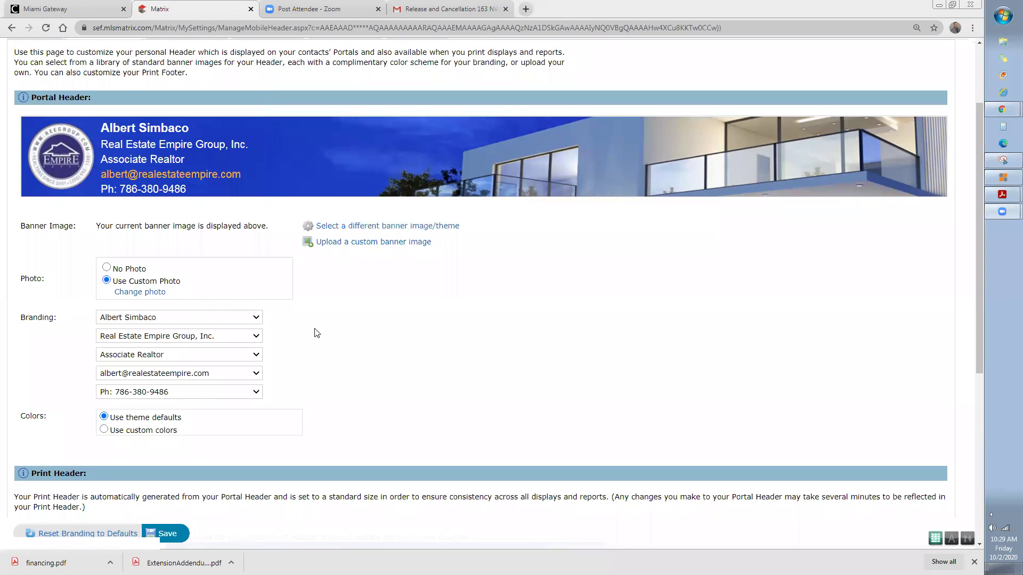
click(165, 538)
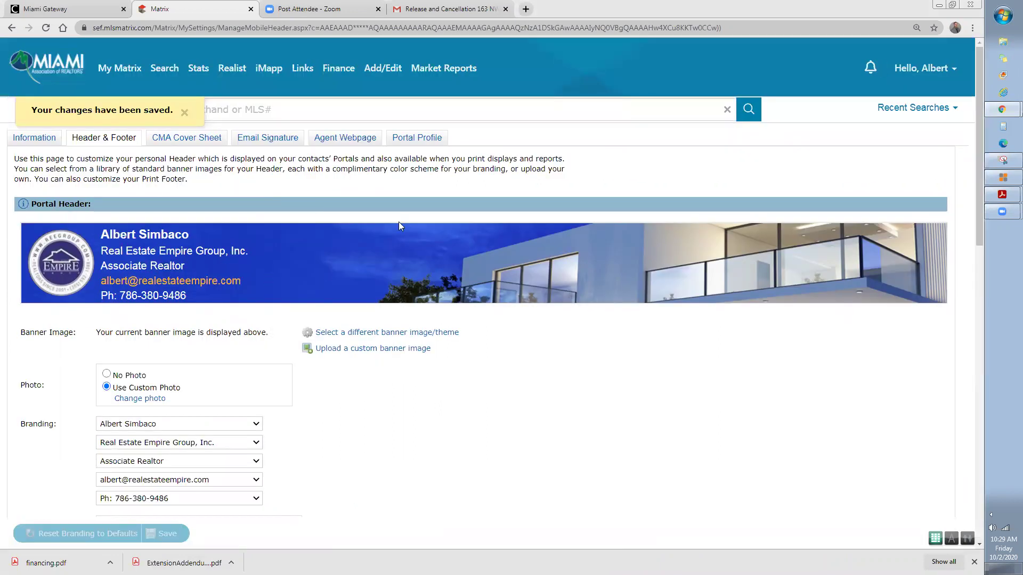
Step: Open the CMA Cover Sheet settings, where Name and Middle Name are overridden
click(202, 139)
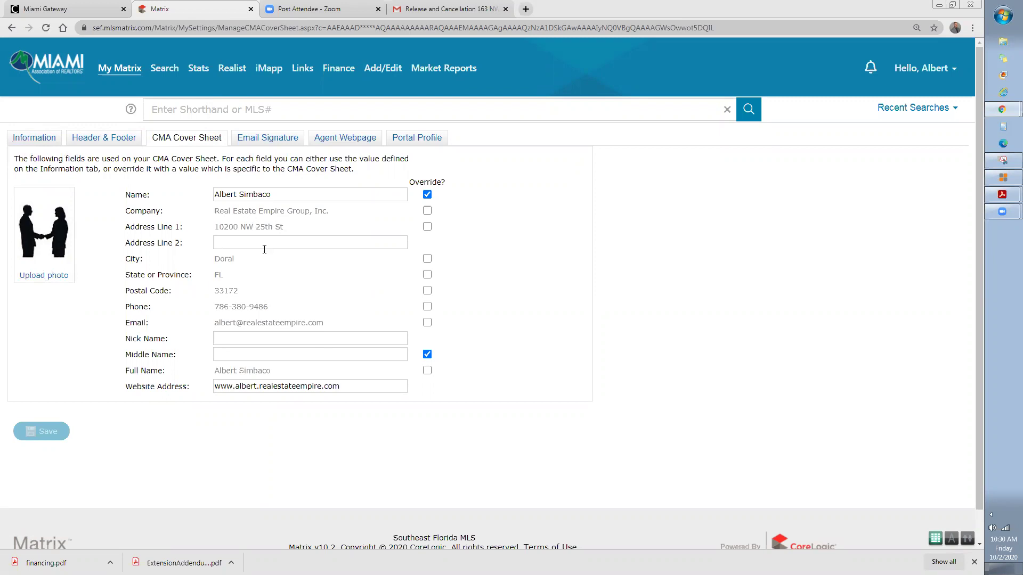
Step: Open the Email Signature settings to view the current 'Regards,' signature
click(264, 141)
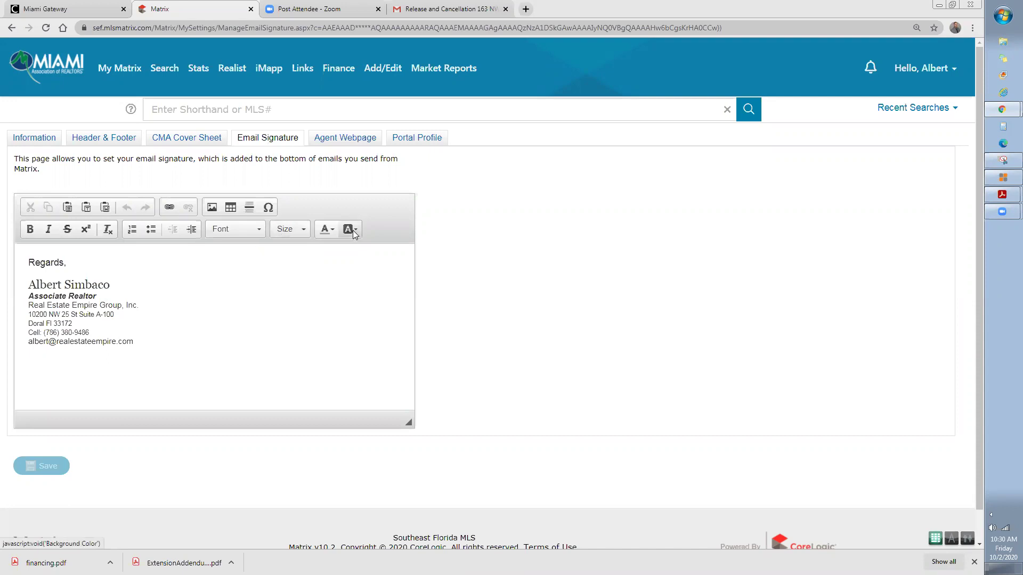
click(300, 231)
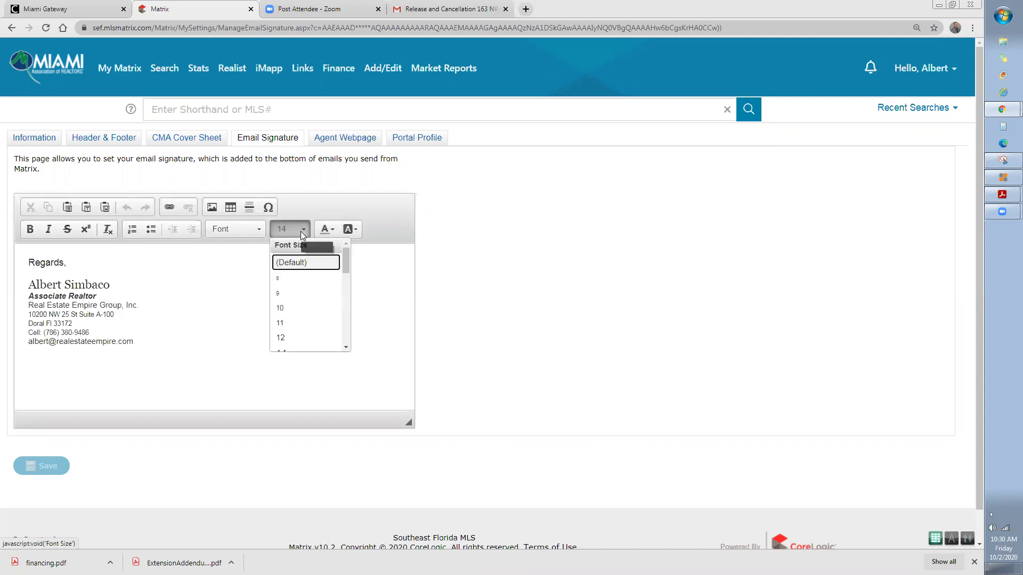
click(248, 279)
click(258, 229)
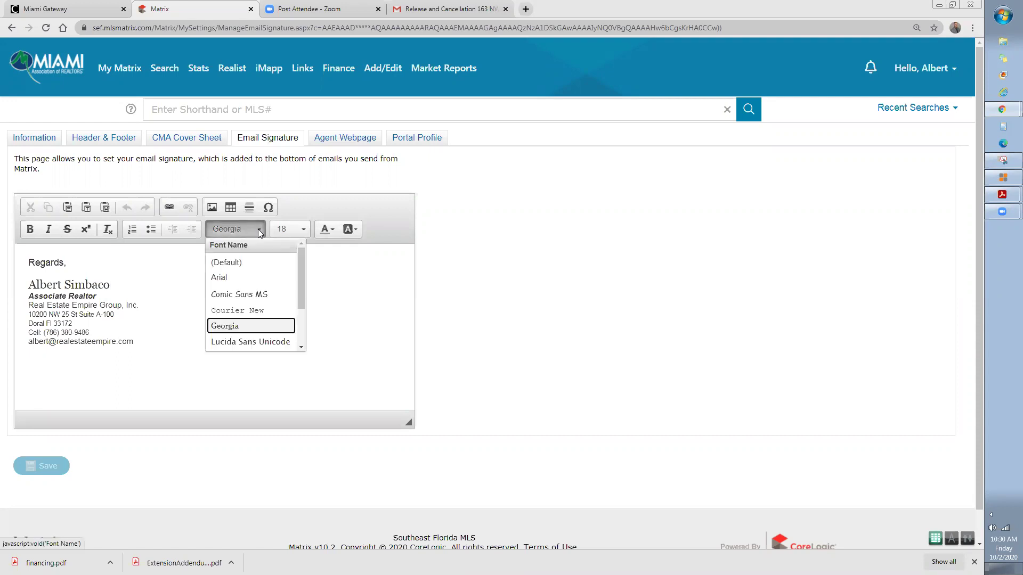
click(192, 266)
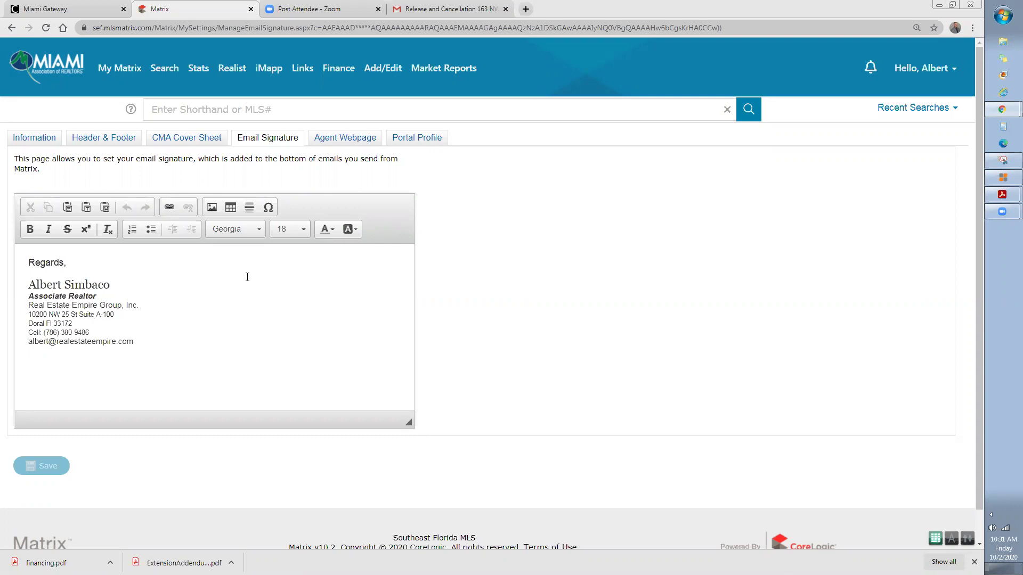
Step: Leave the signature editor for the Agent Webpage settings and start on the Web Page Title field
click(247, 277)
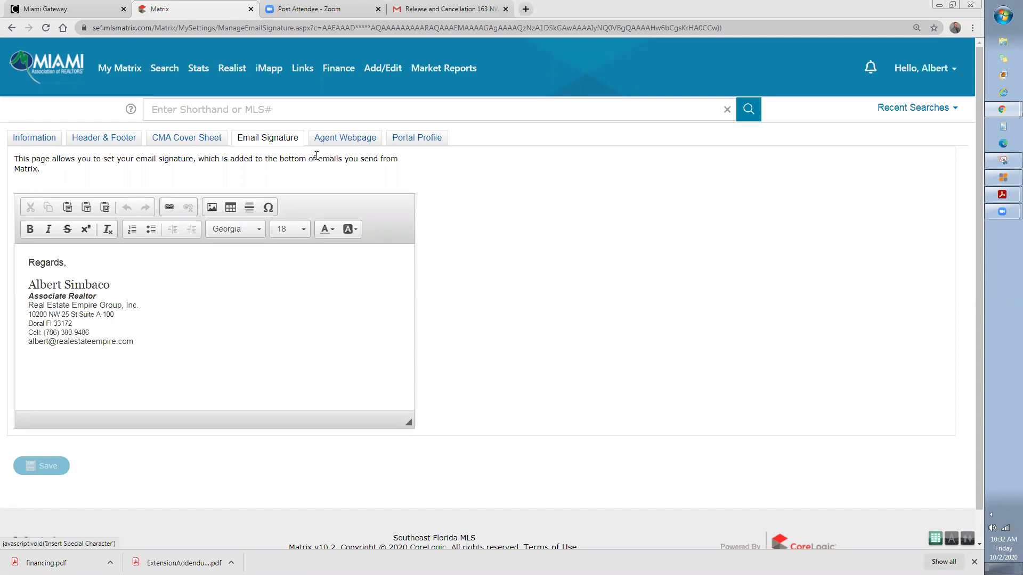
click(340, 140)
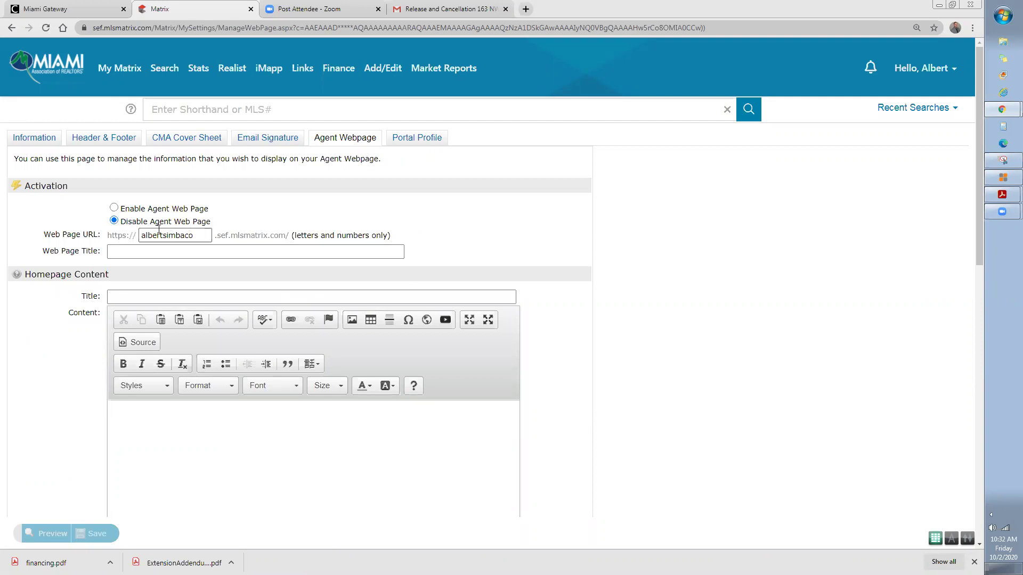
click(259, 251)
Step: Open the Portal Profile settings and briefly expand then collapse the Photo section
click(406, 140)
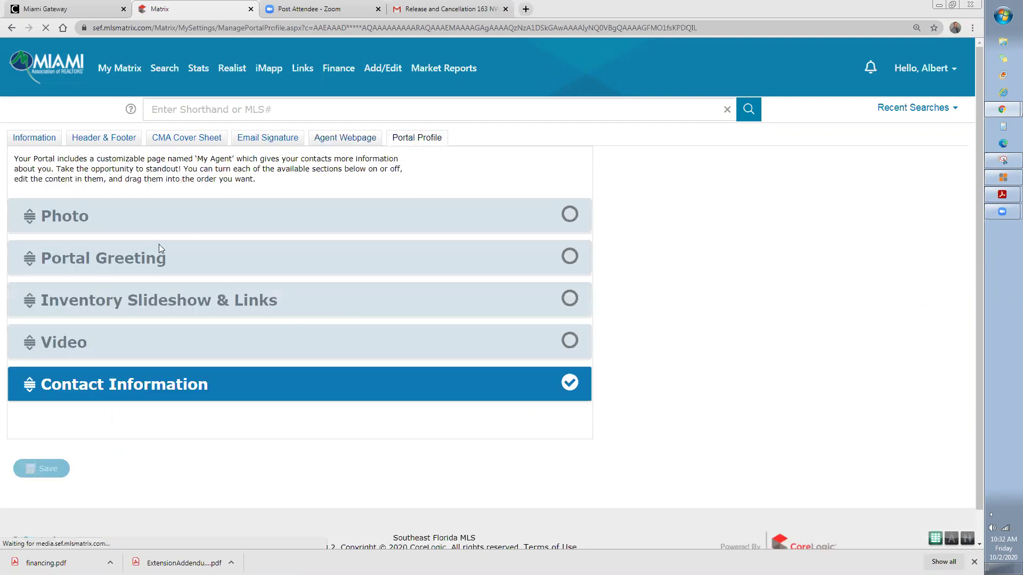
click(83, 224)
click(85, 224)
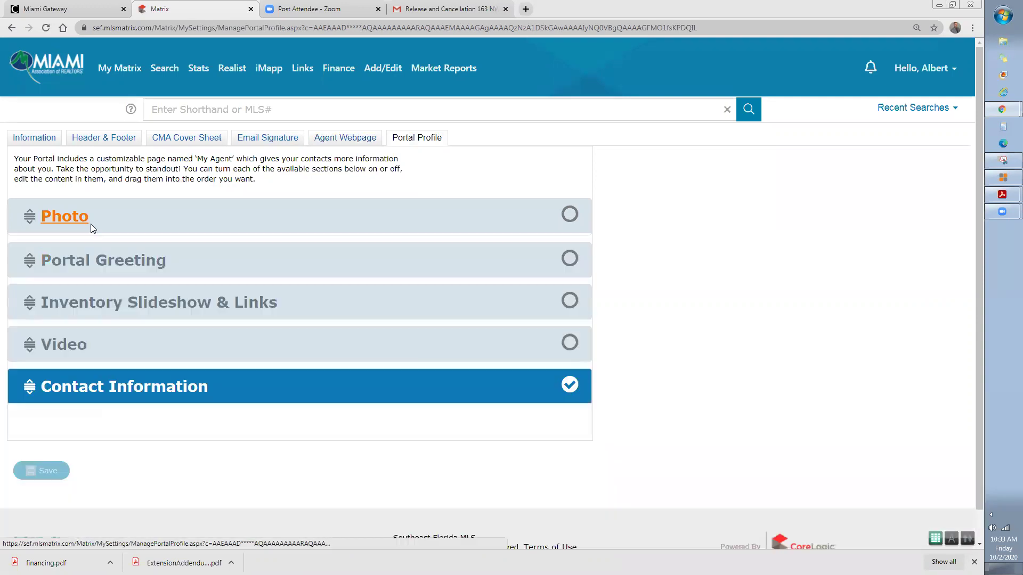
mouse_move(133, 73)
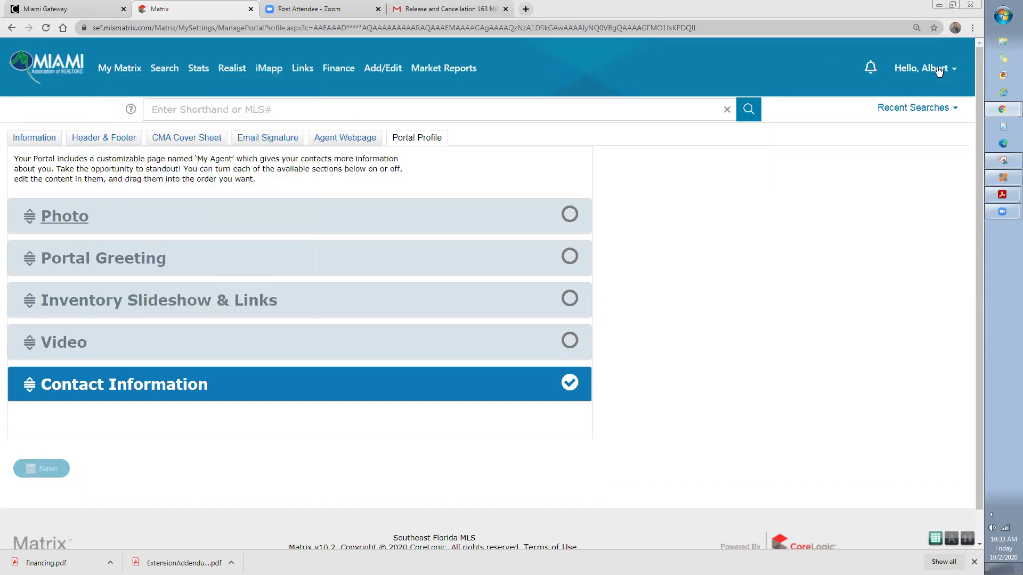
mouse_move(938, 71)
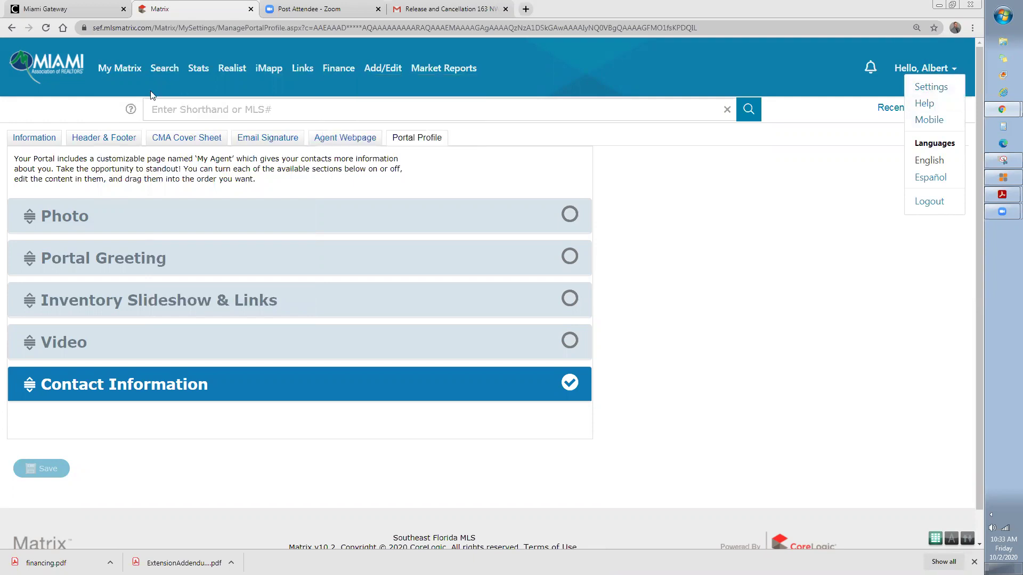
Step: Return to the My Matrix dashboard and bring its External Links list into view
click(128, 65)
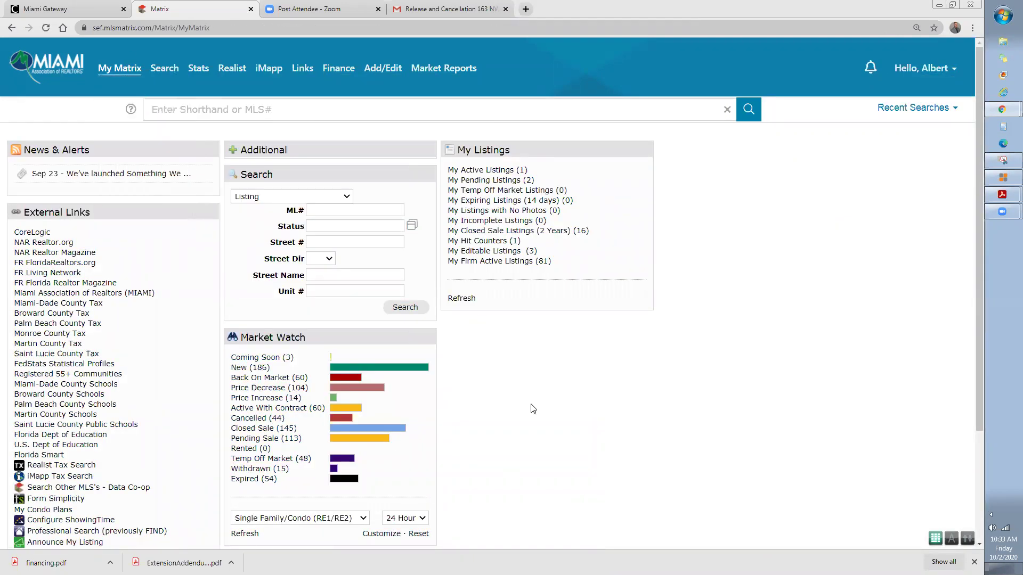
scroll(495, 397, down, 1)
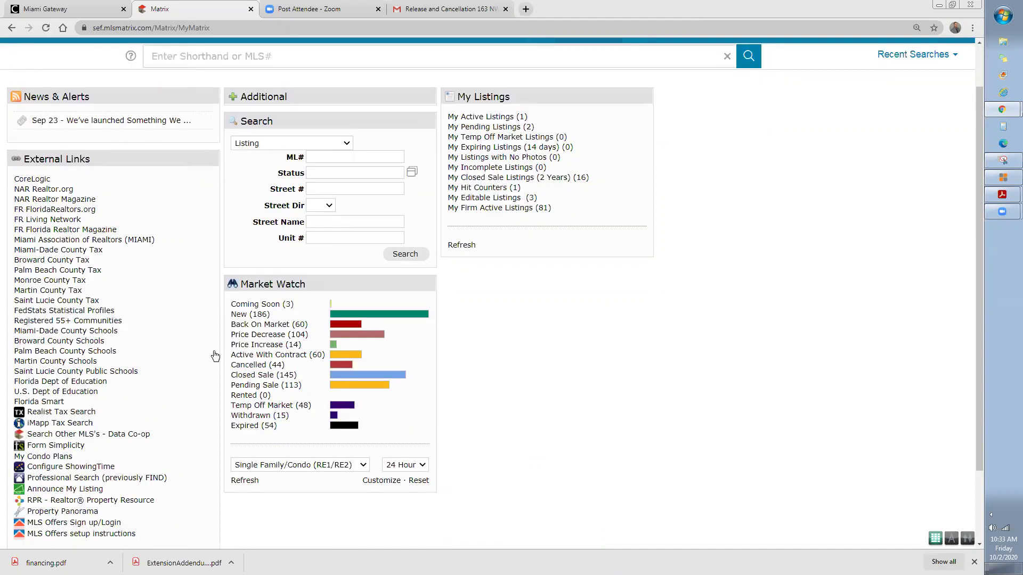
right_click(52, 257)
click(80, 267)
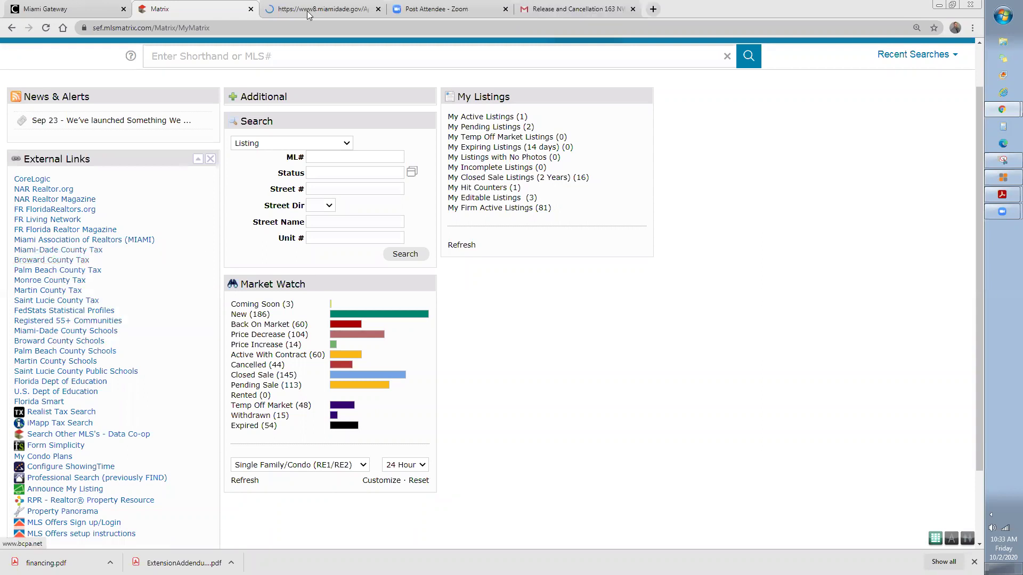
click(308, 12)
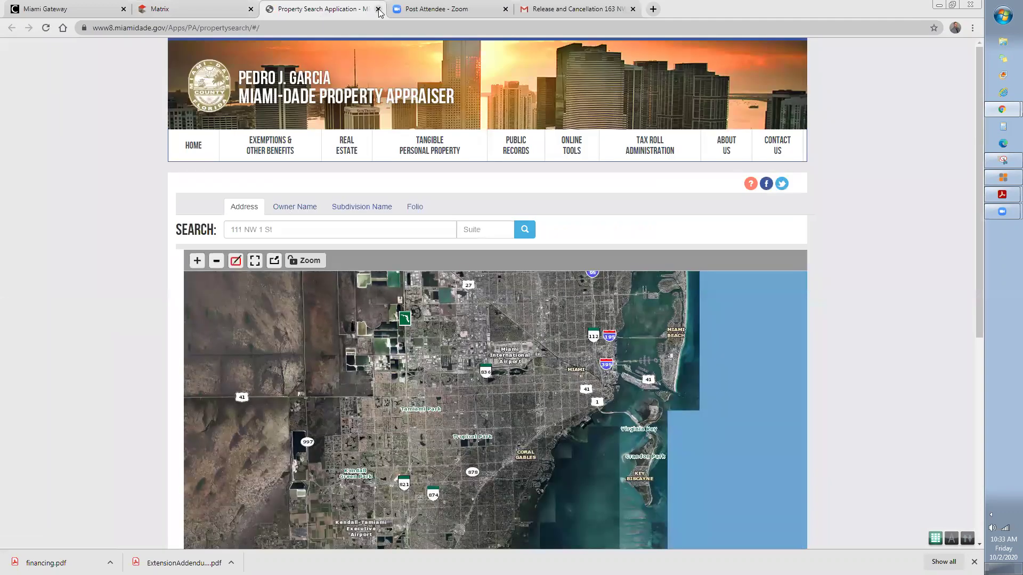
click(305, 233)
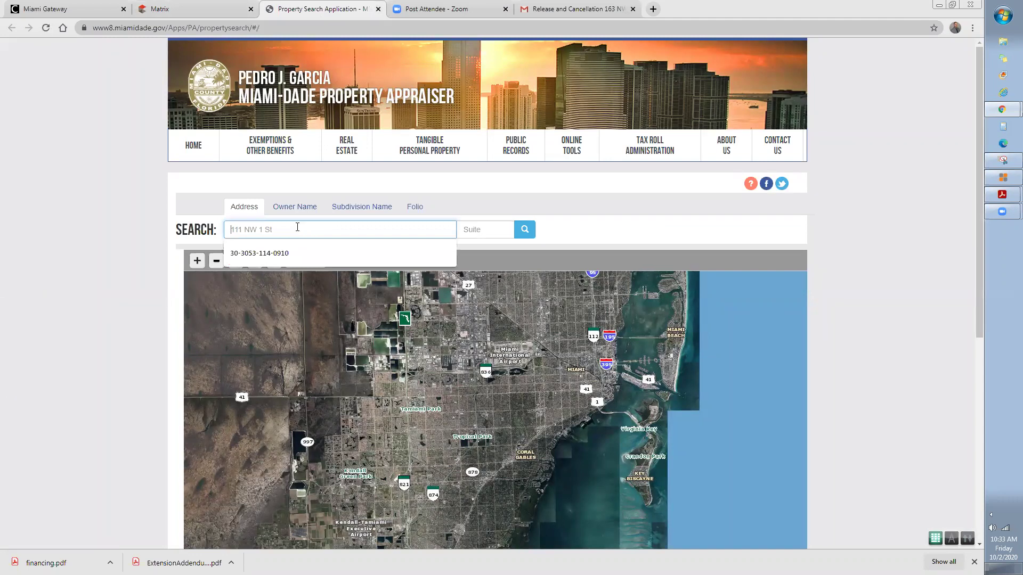
click(377, 9)
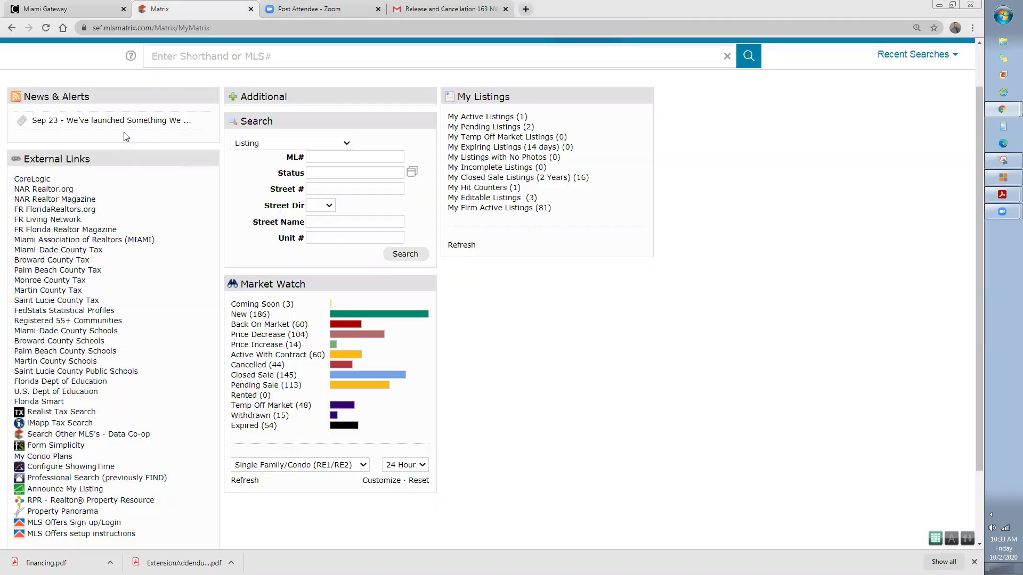
right_click(44, 266)
click(78, 271)
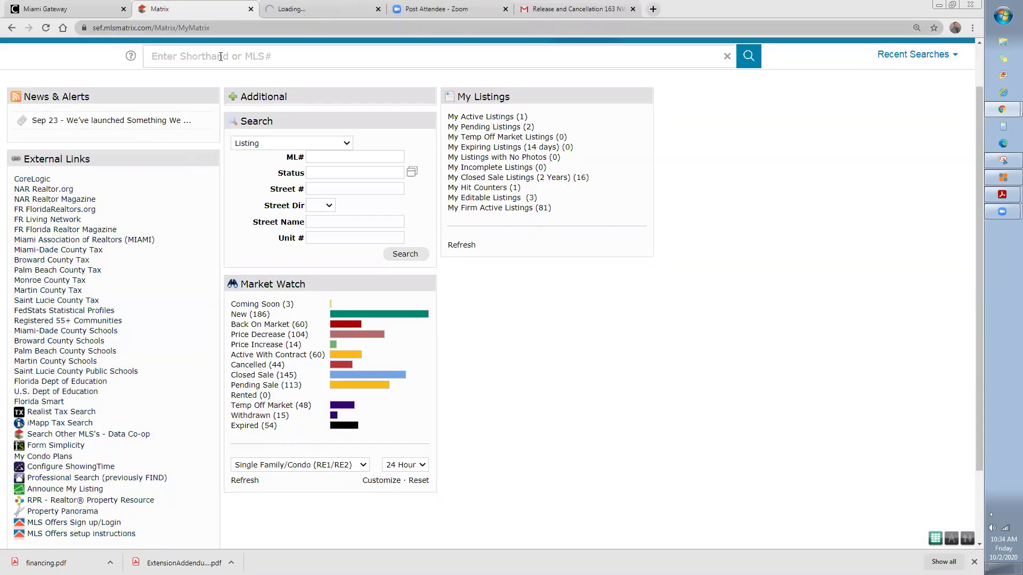
click(317, 12)
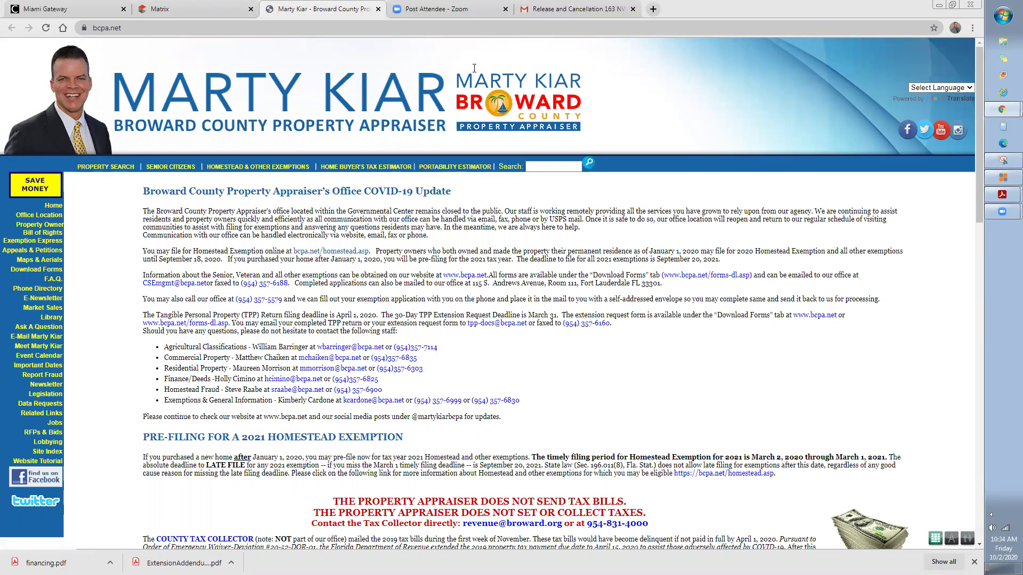
click(378, 9)
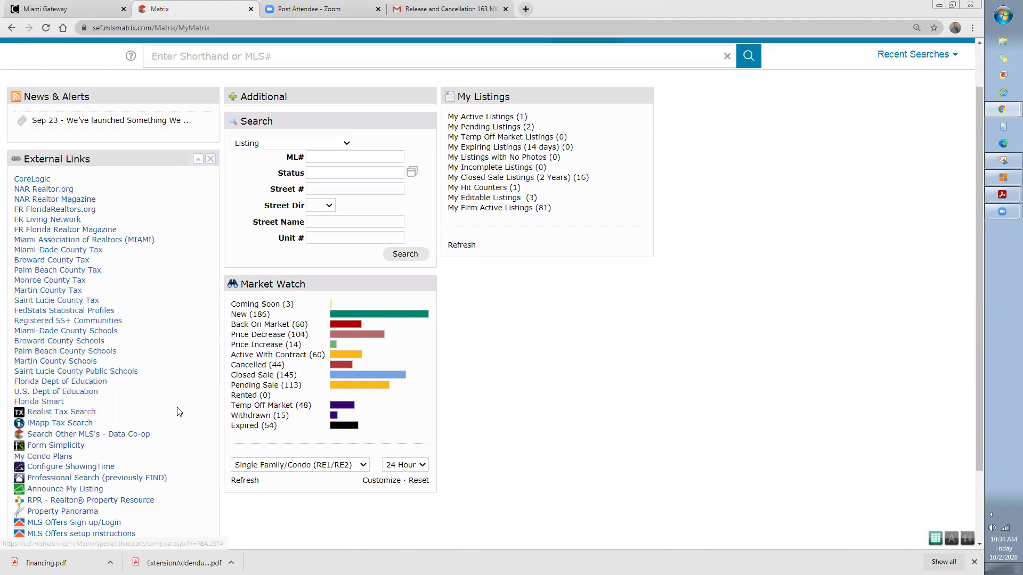
Step: Open iMapp Tax Search from External Links in a new browser tab and switch to it
scroll(101, 354, down, 2)
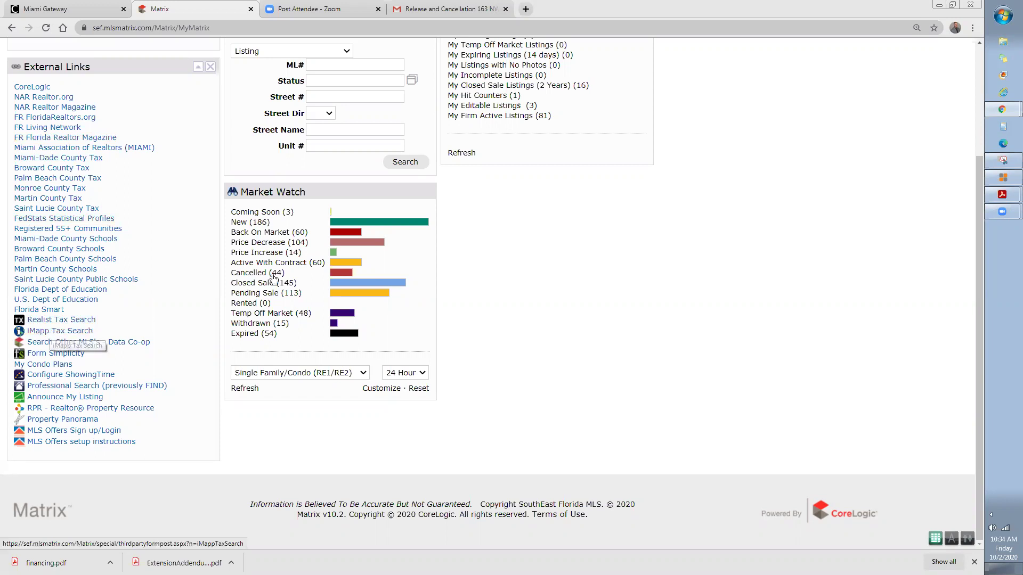
right_click(64, 334)
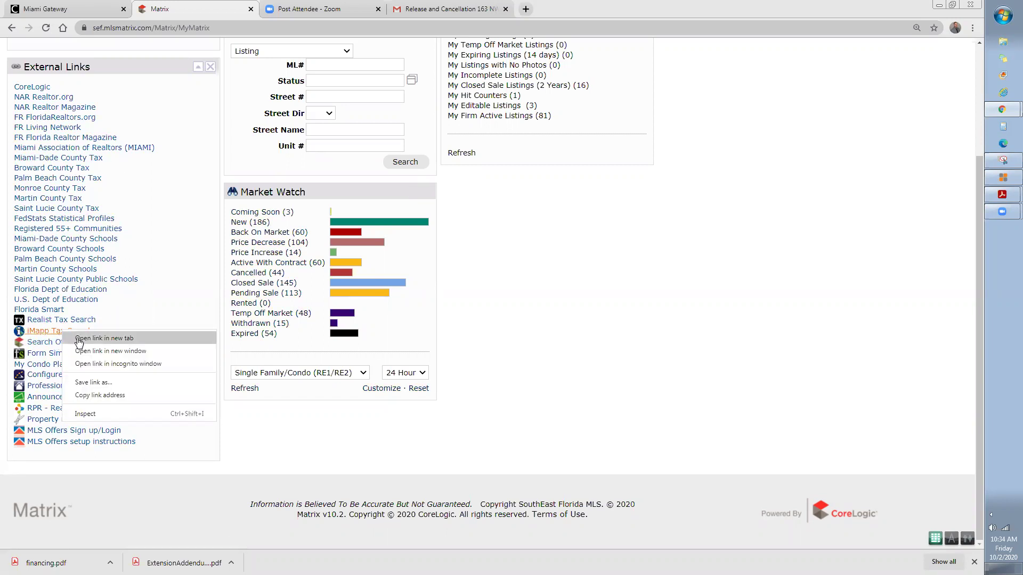
click(80, 341)
click(313, 14)
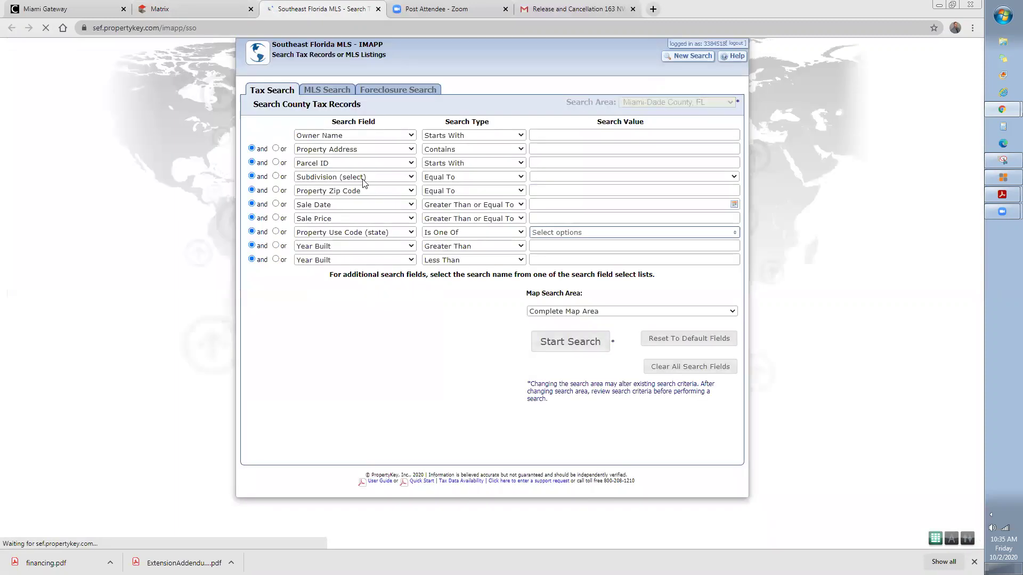
click(572, 136)
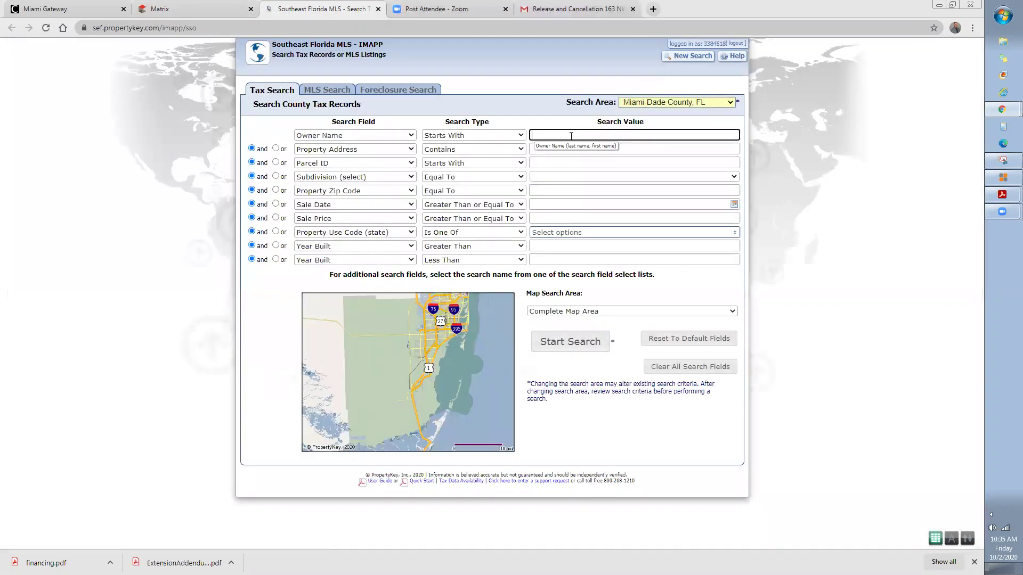
click(556, 147)
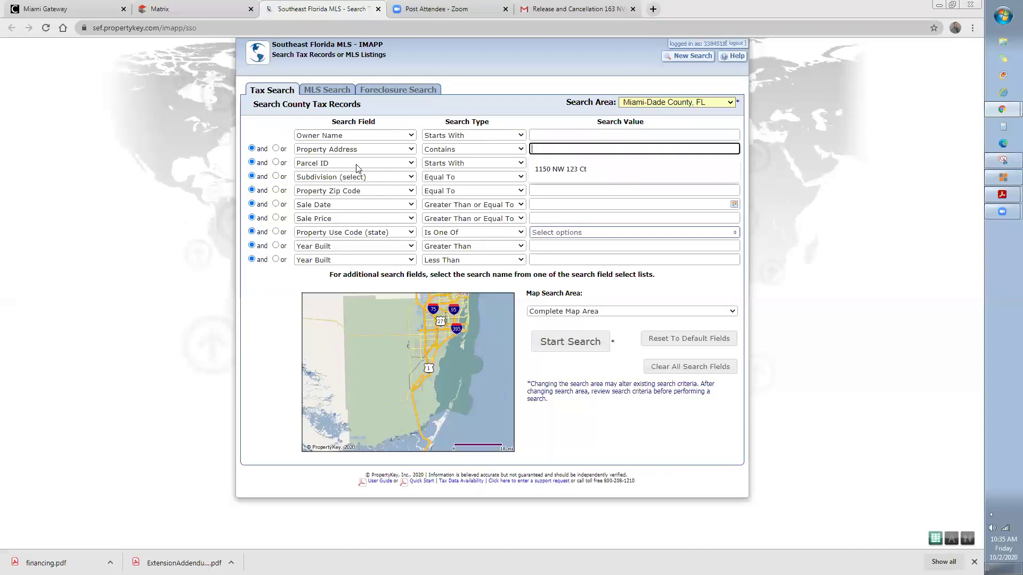
click(411, 149)
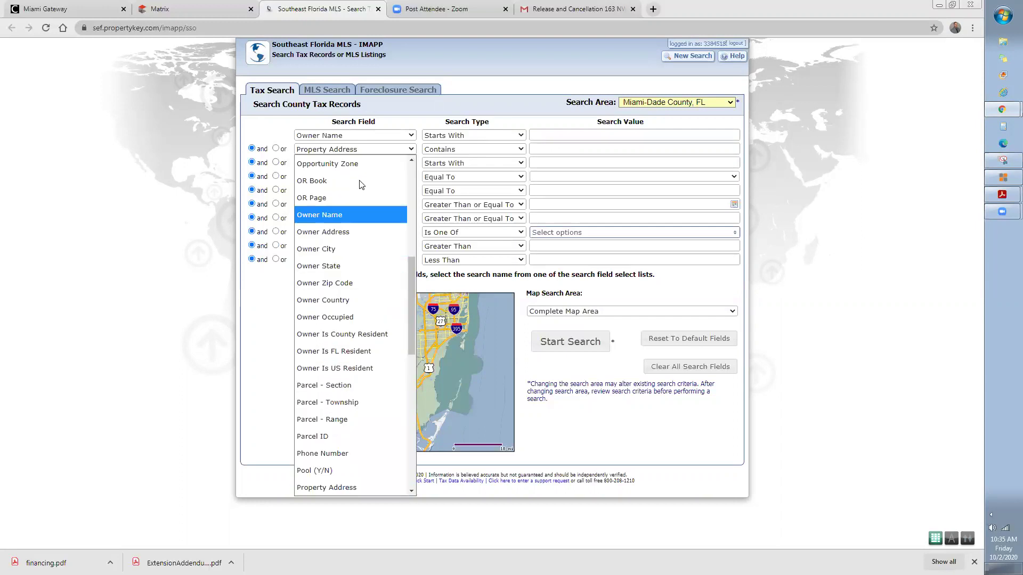
click(368, 149)
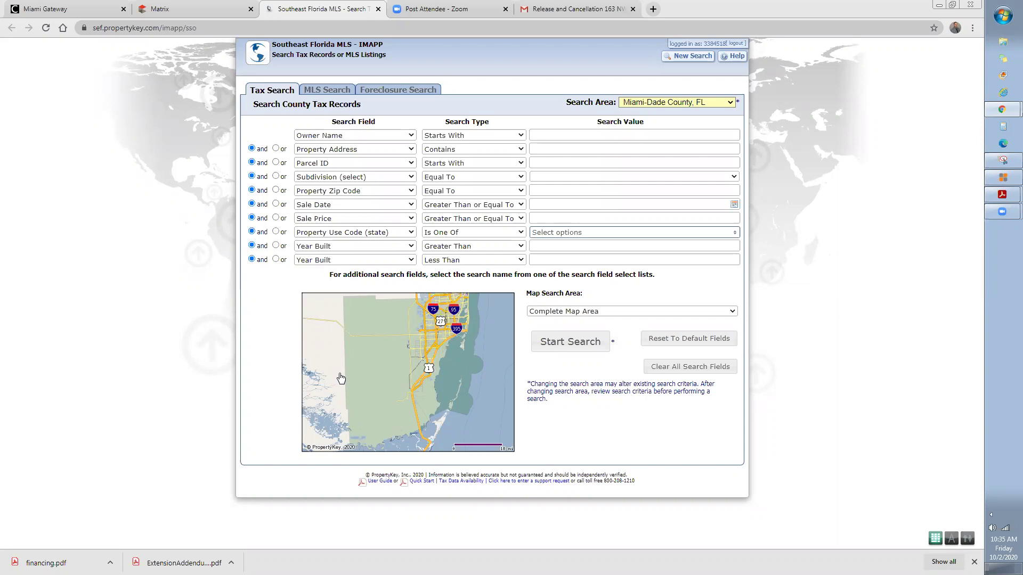
Step: Close the Southeast Florida MLS iMapp tab to return to the Matrix dashboard
click(379, 10)
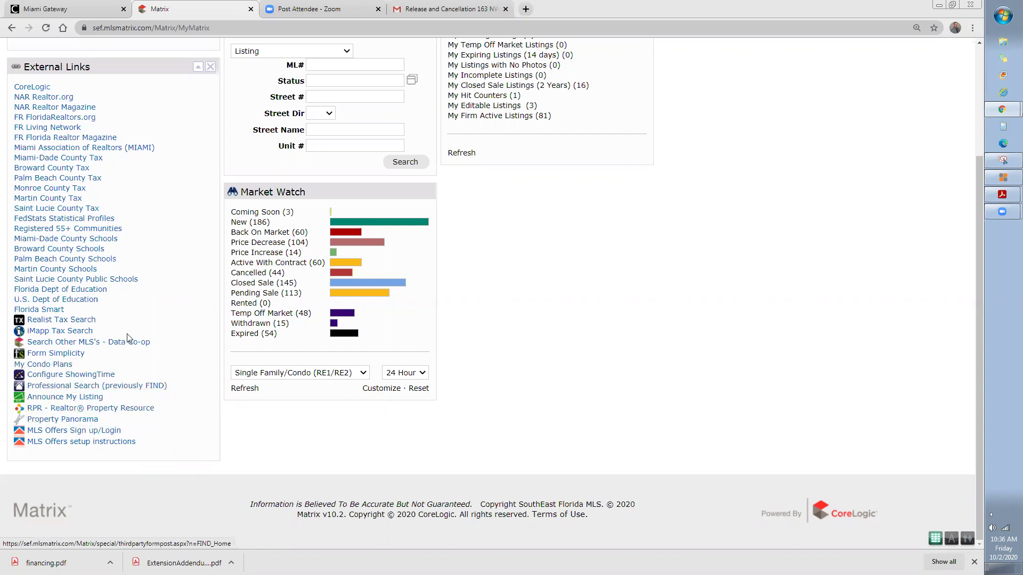
scroll(232, 222, up, 2)
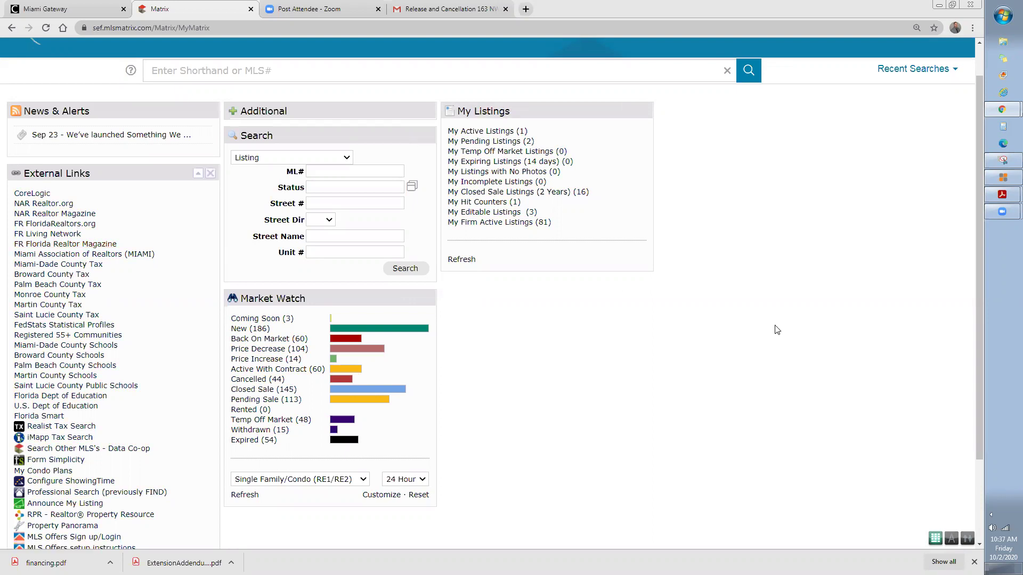
Step: Move My Listings left, External Links to a third column, and Market Watch above Search
drag(563, 113, 47, 370)
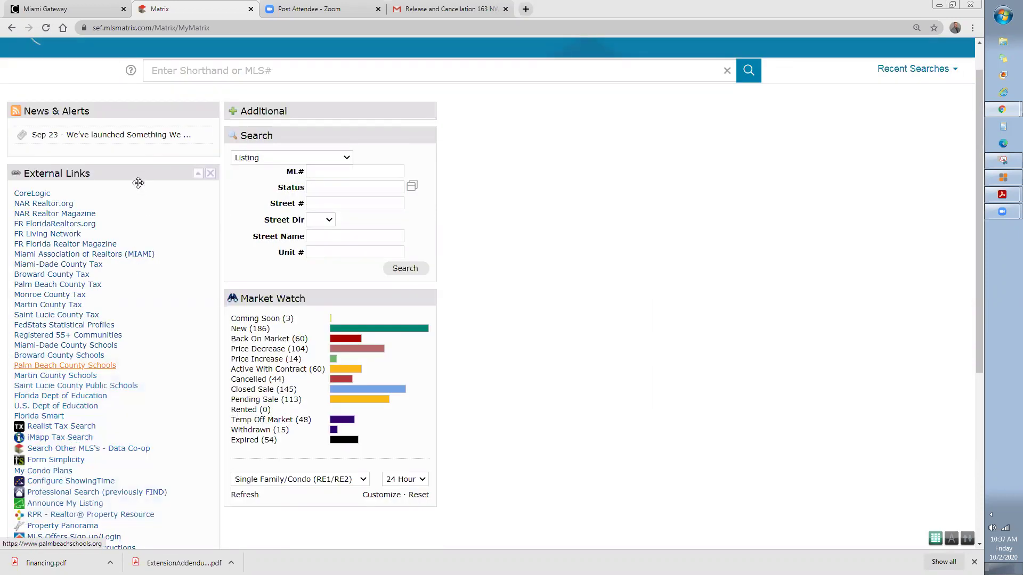
drag(139, 183, 591, 213)
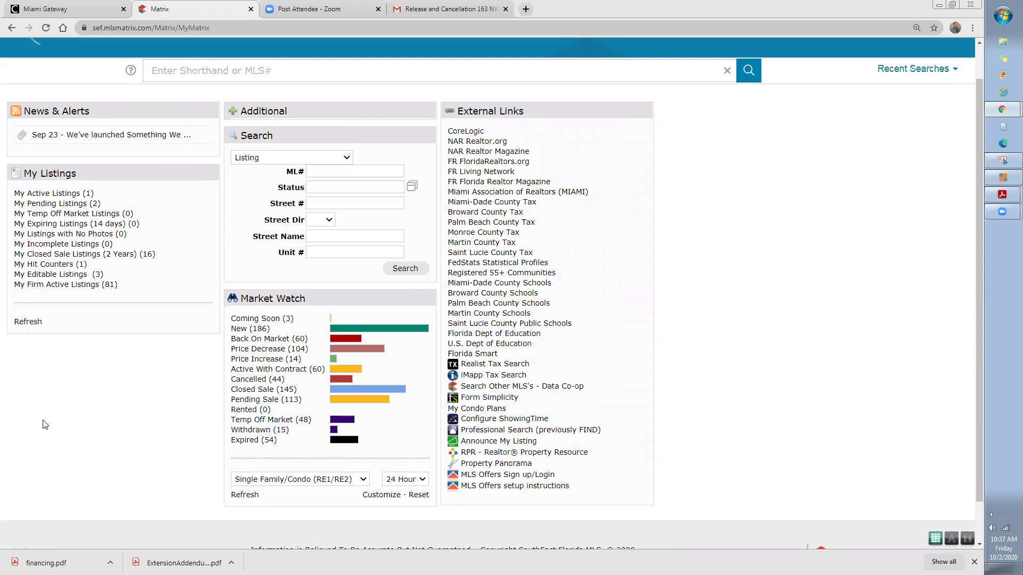
scroll(65, 413, down, 2)
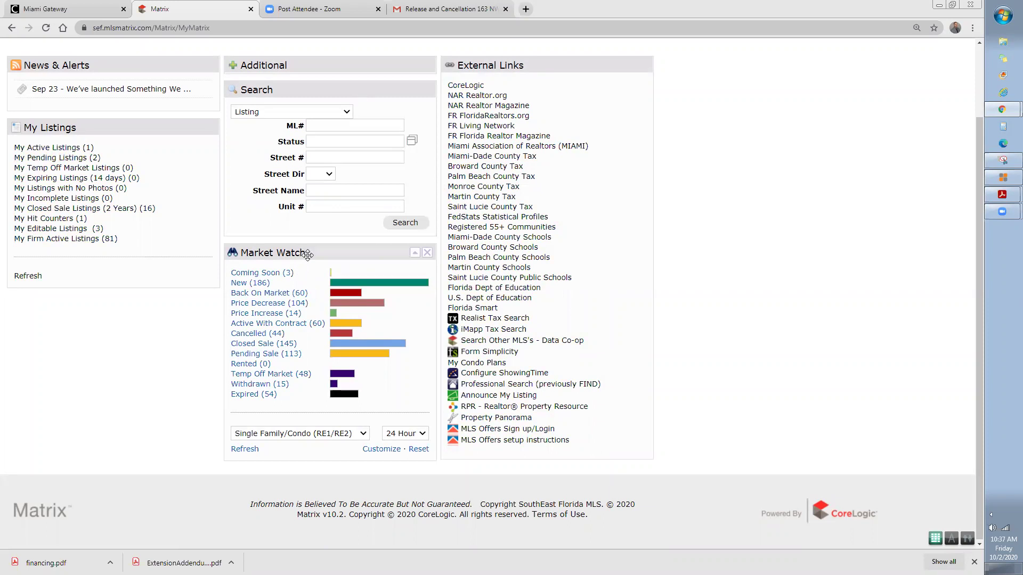
drag(307, 253, 312, 88)
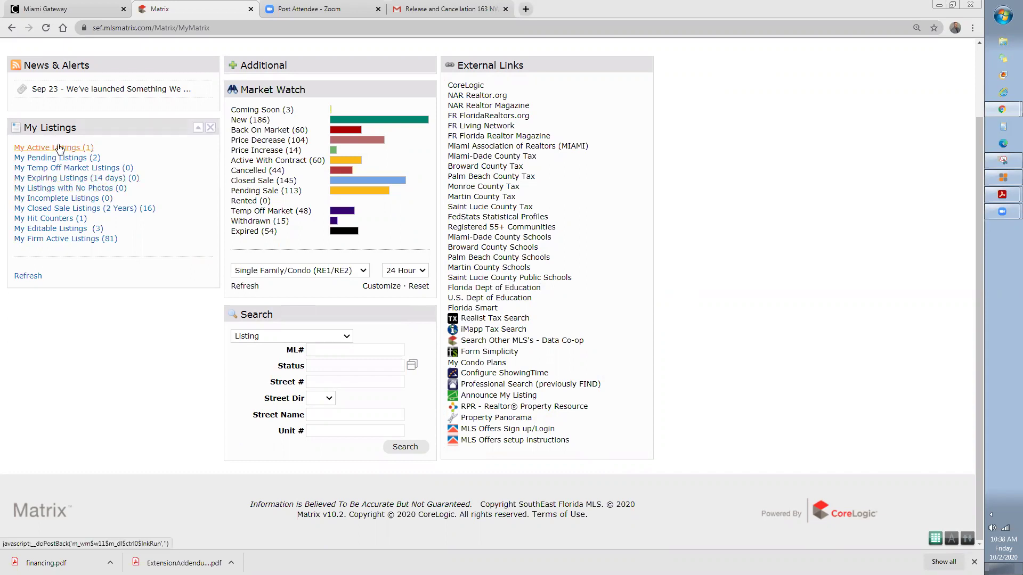
Step: Open My Firm Active Listings (81) and advance to the second listing
click(52, 242)
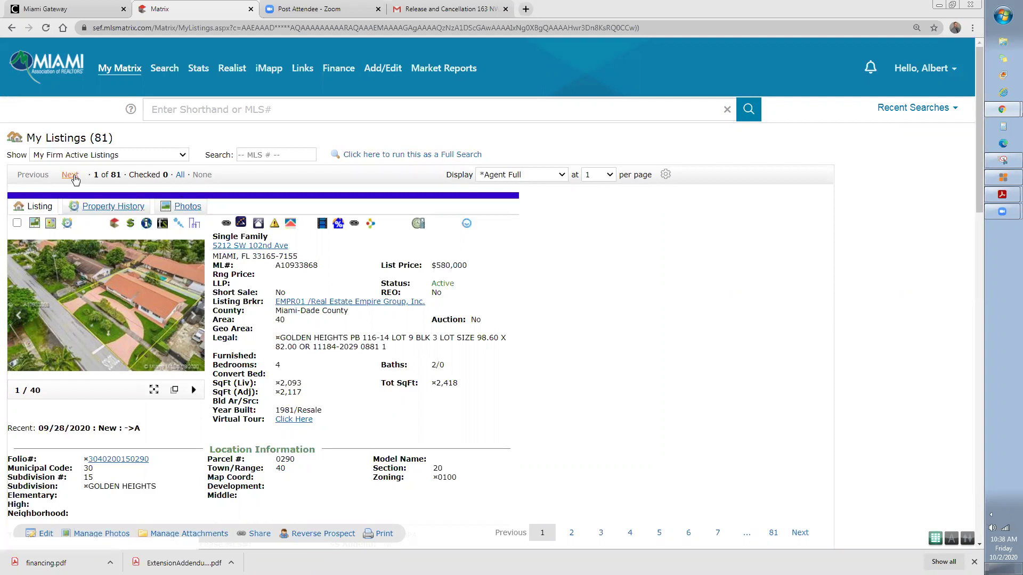
click(75, 176)
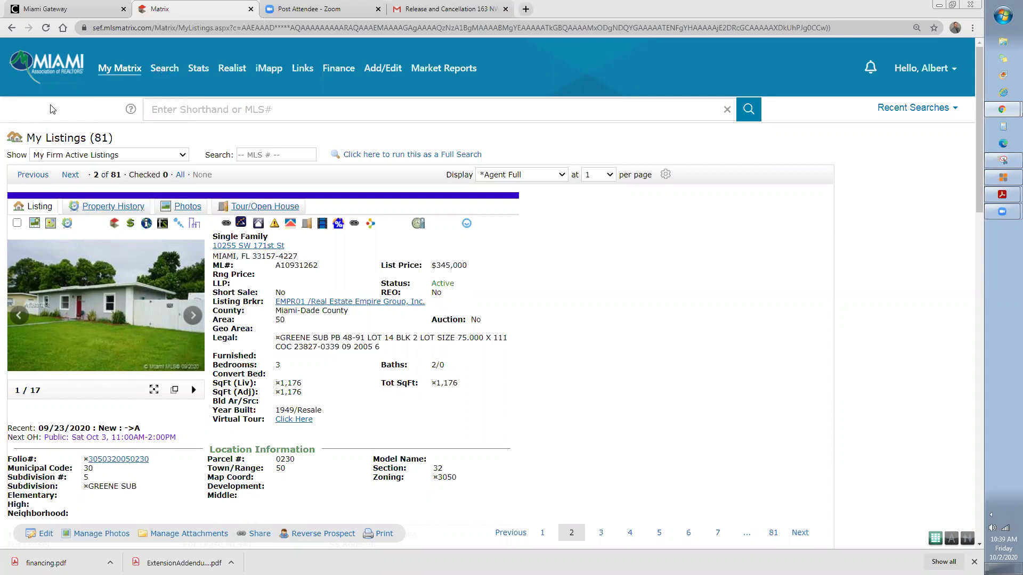
Step: Back on My Matrix, set the Market Watch property type to RNT Res Rental
click(106, 69)
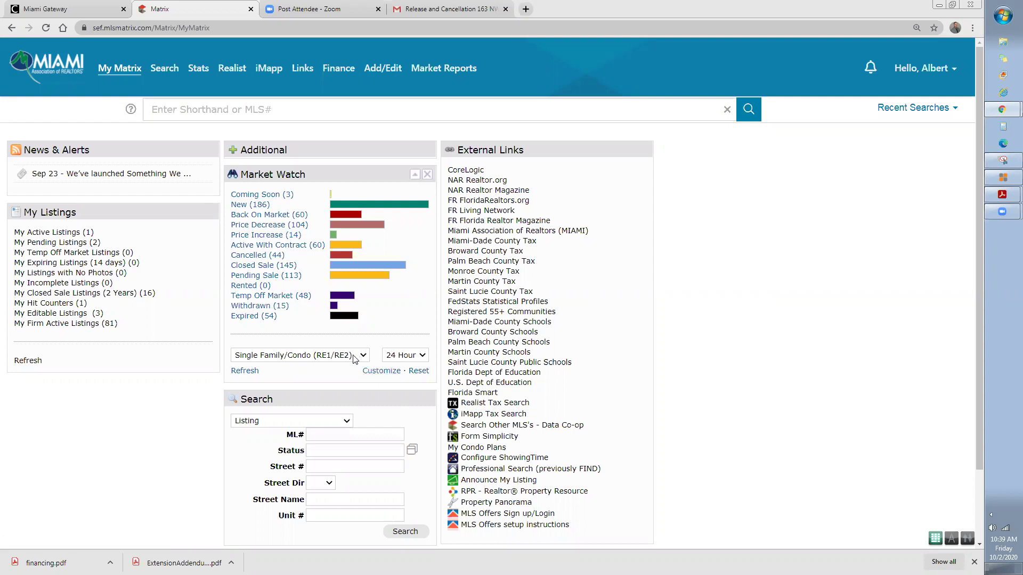
click(264, 196)
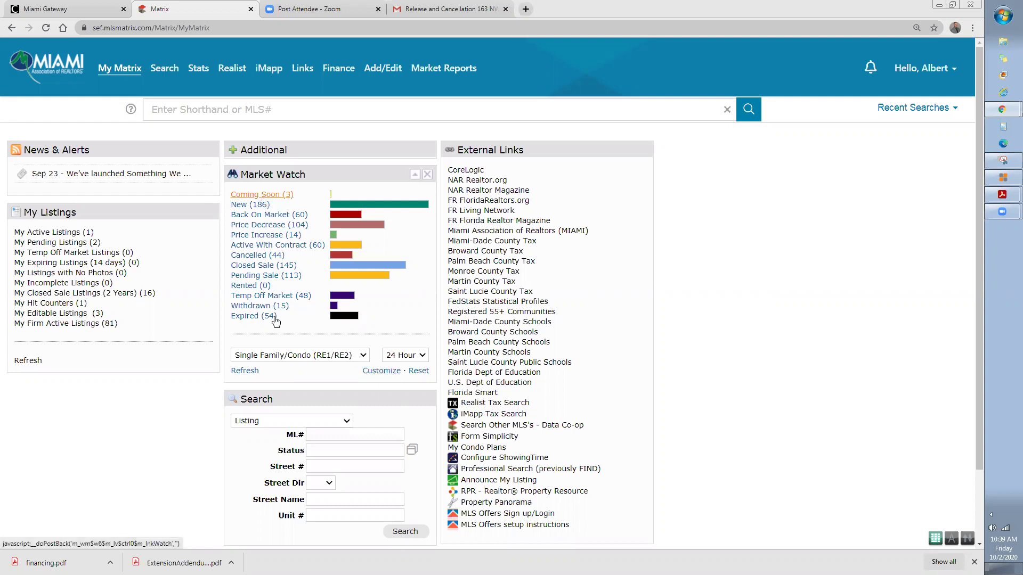
click(365, 356)
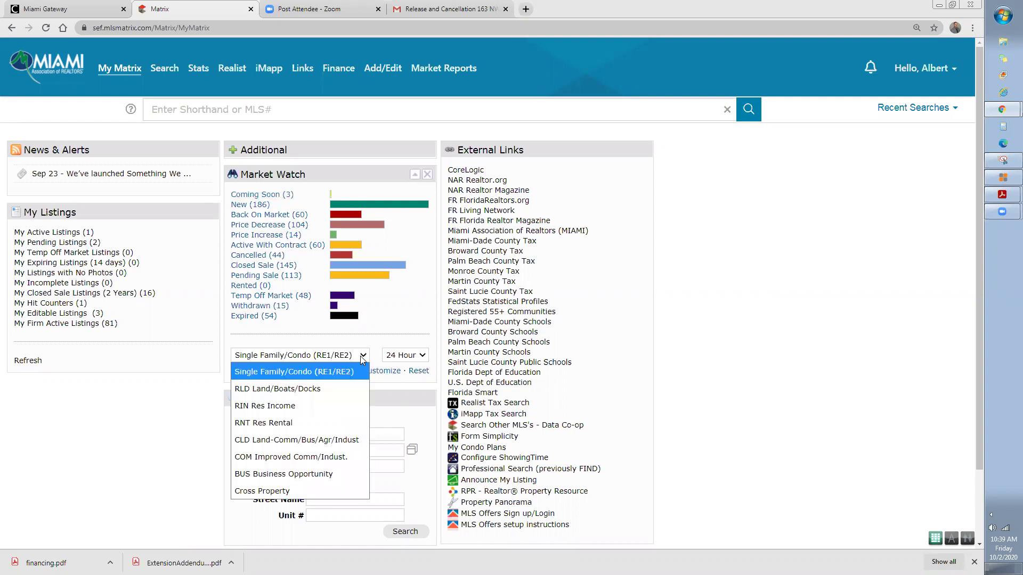
click(312, 423)
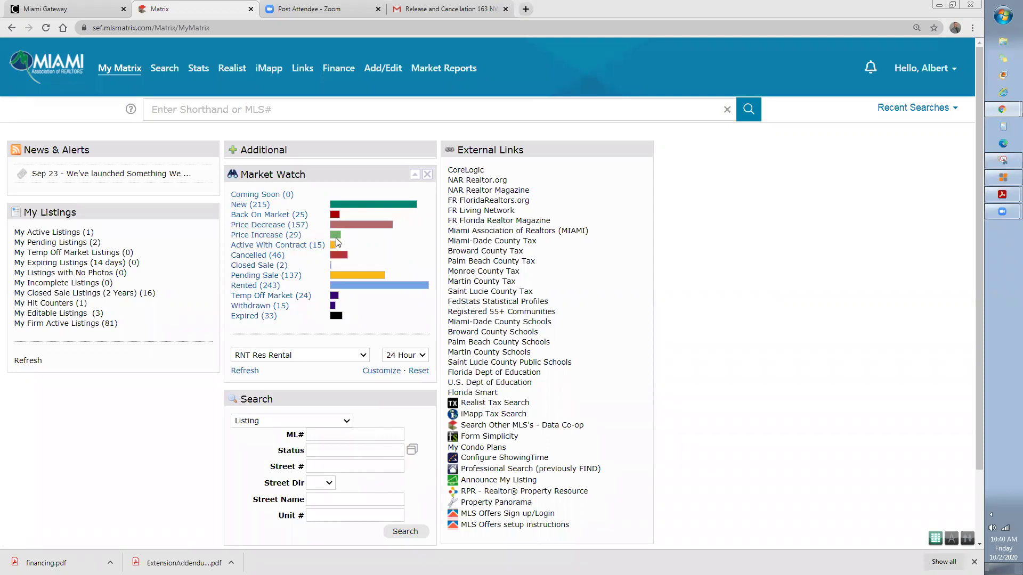
Step: Show the Price Decrease (157) rentals on the map, zoomed in around central Miami
click(277, 226)
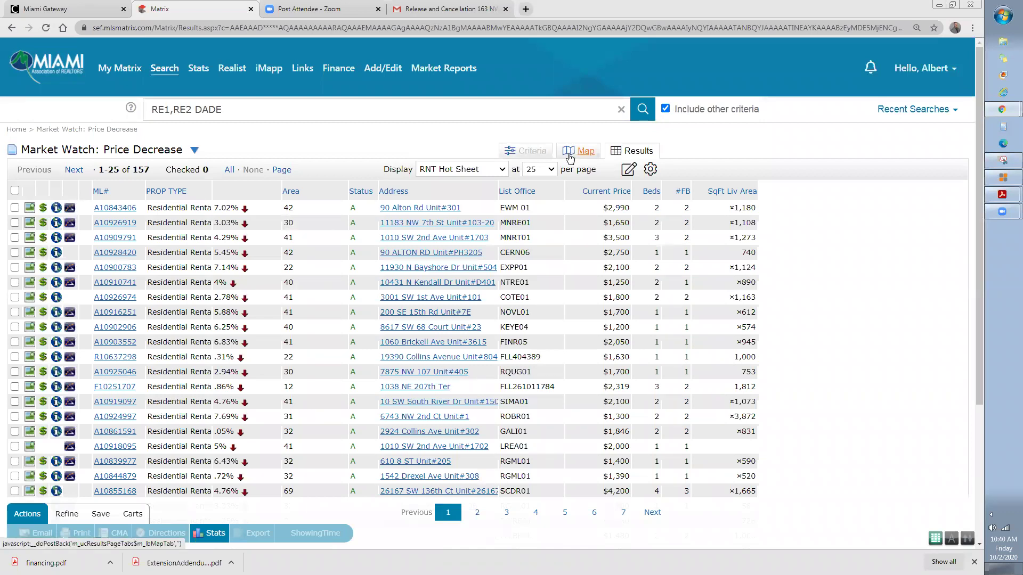
click(568, 154)
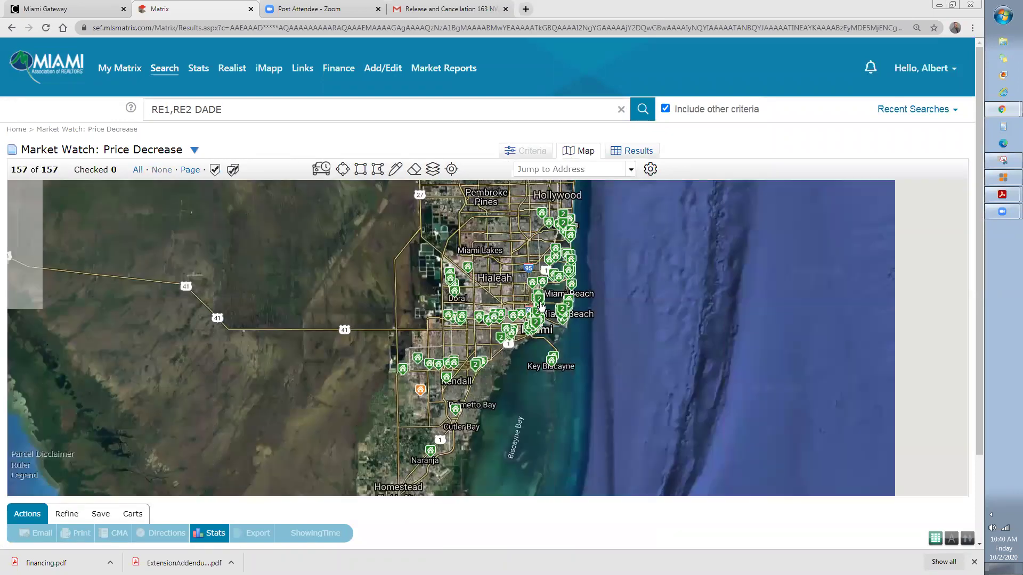
mouse_move(537, 295)
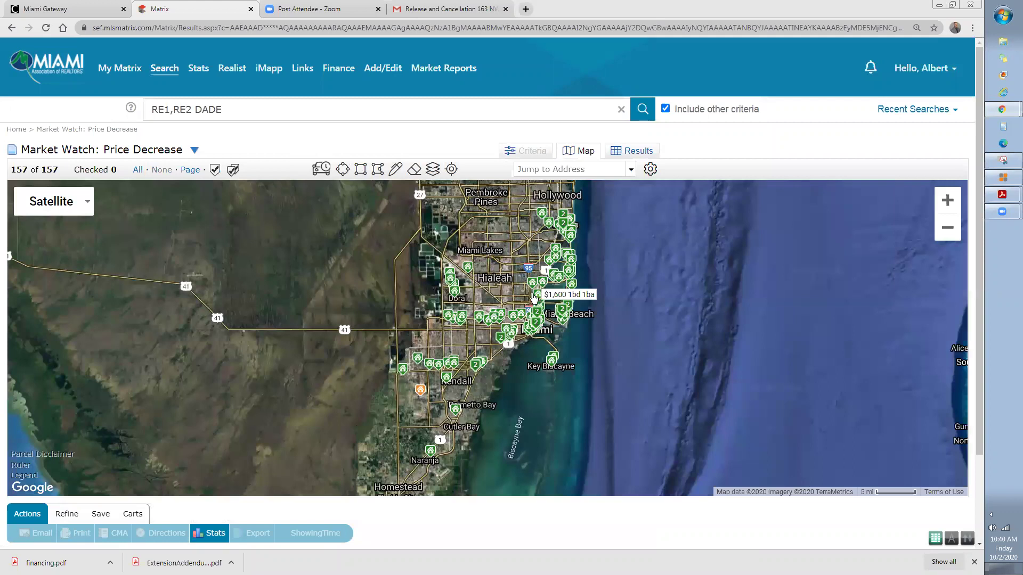
mouse_move(520, 334)
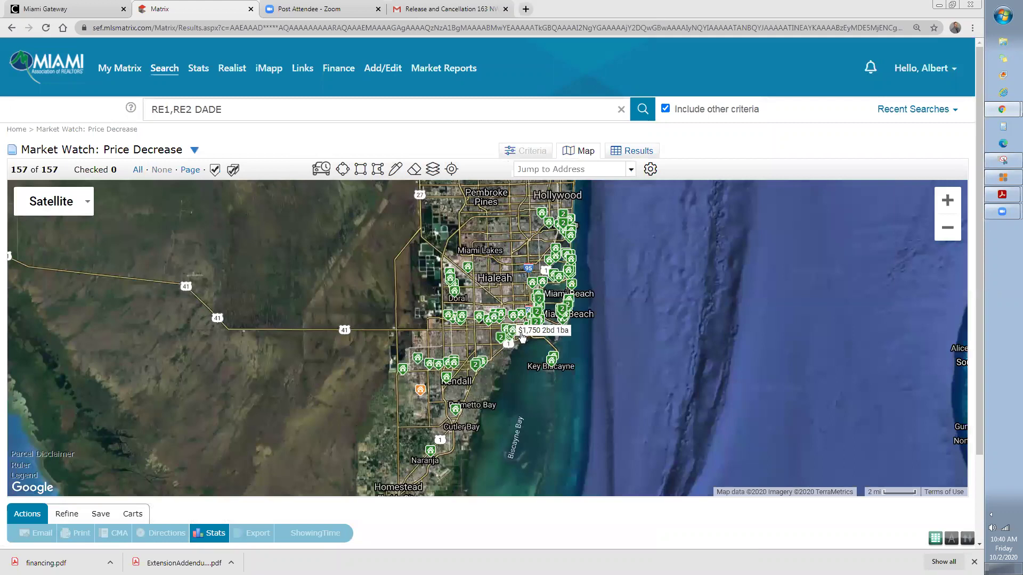
scroll(522, 336, up, 3)
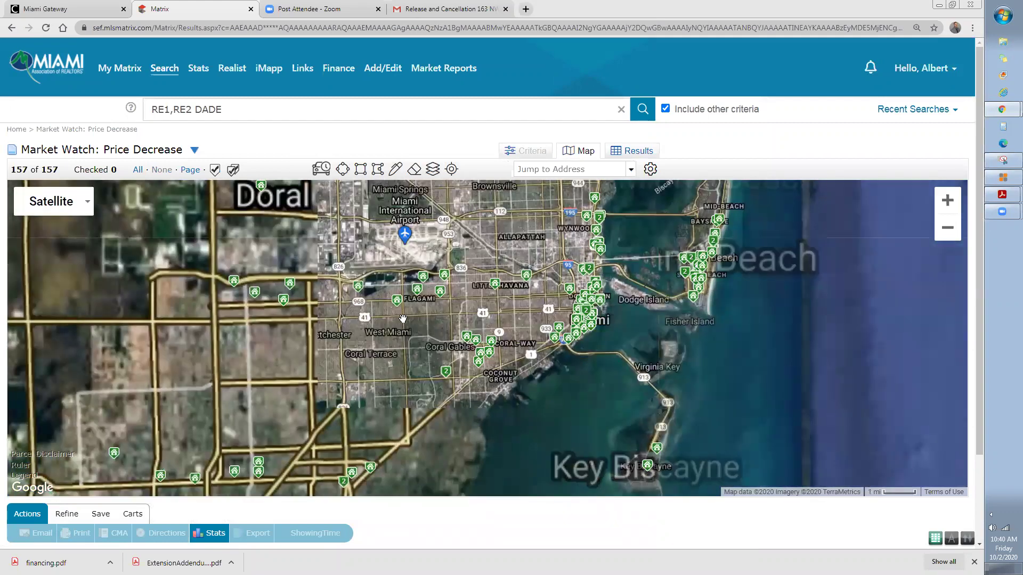
mouse_move(325, 295)
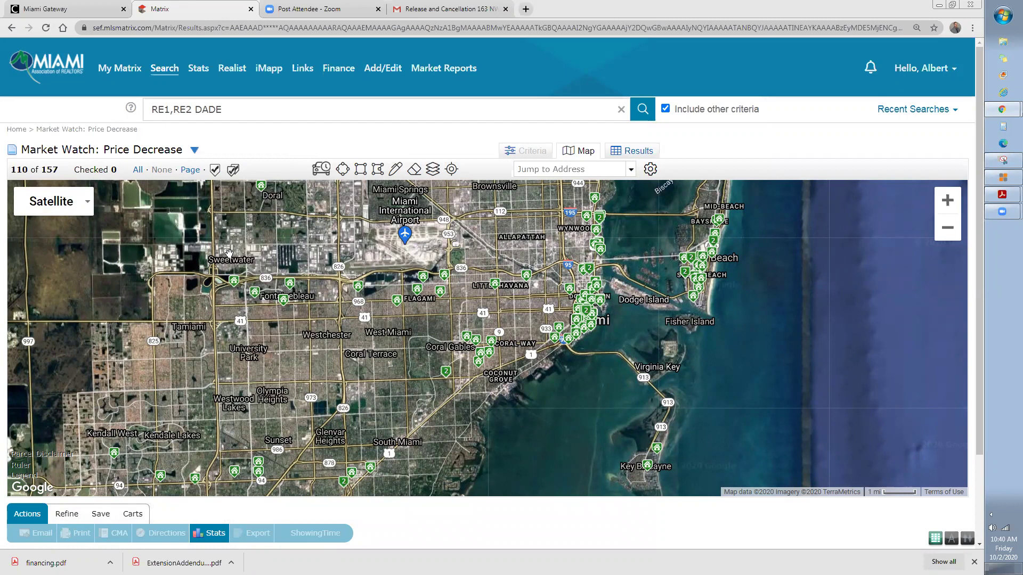
Step: Try the Freehand Polygon tool twice, dismissing the map criteria warning each time
click(395, 171)
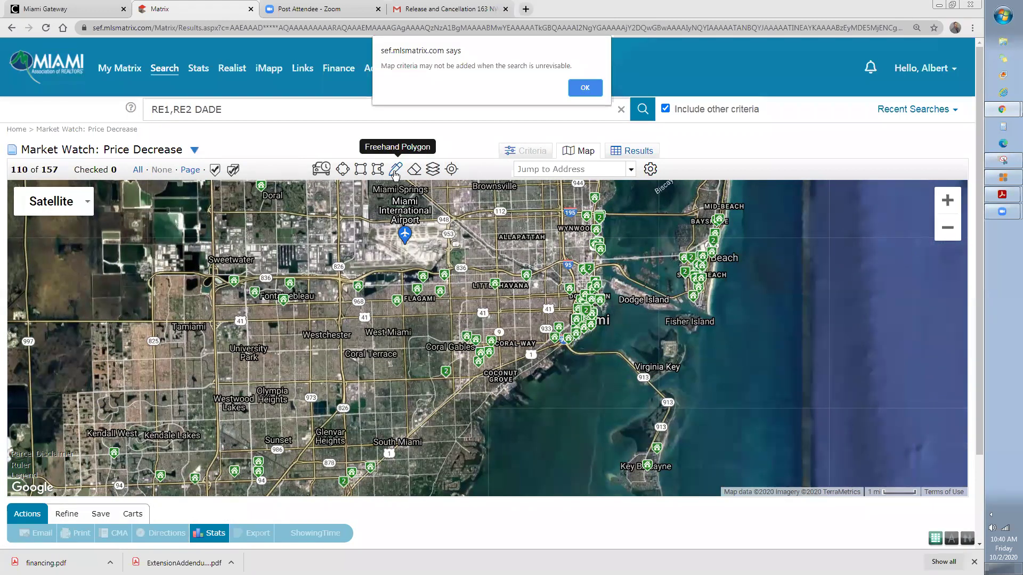
click(581, 91)
click(395, 172)
click(586, 83)
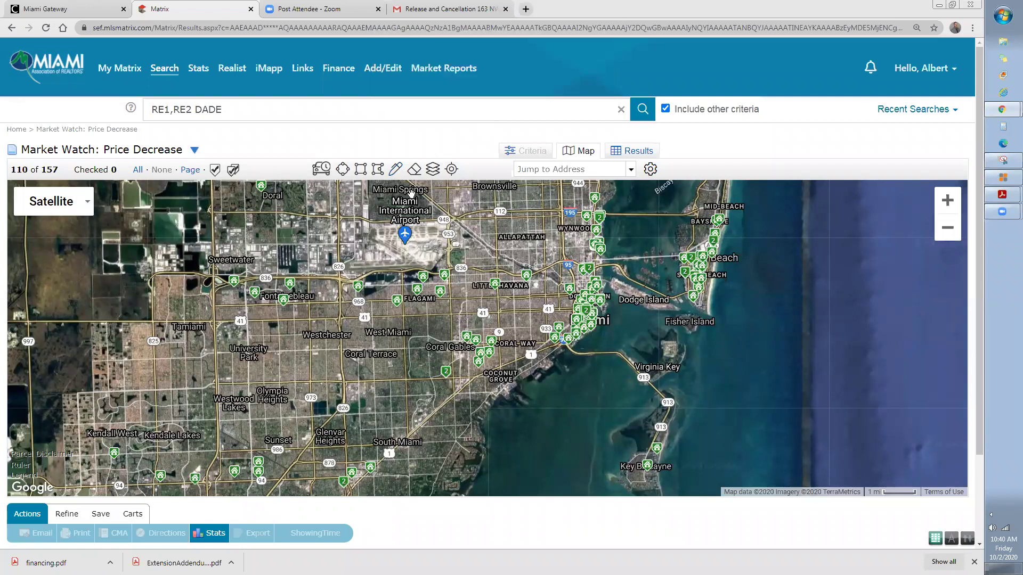
Step: Check the 11183 NW 7th St #103-20 and 330 W Park Dr #204-10 rentals on the map
click(235, 282)
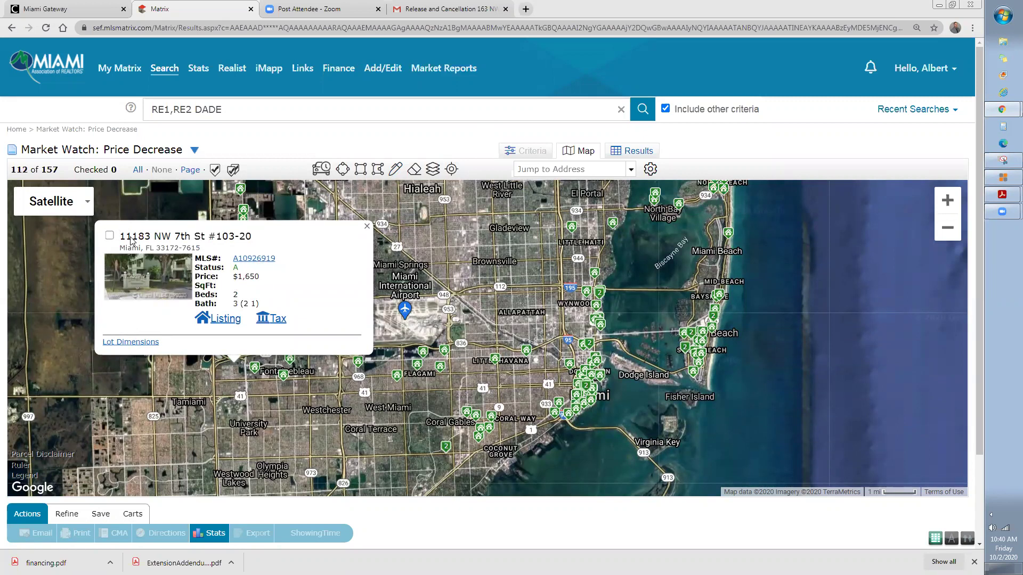
click(109, 236)
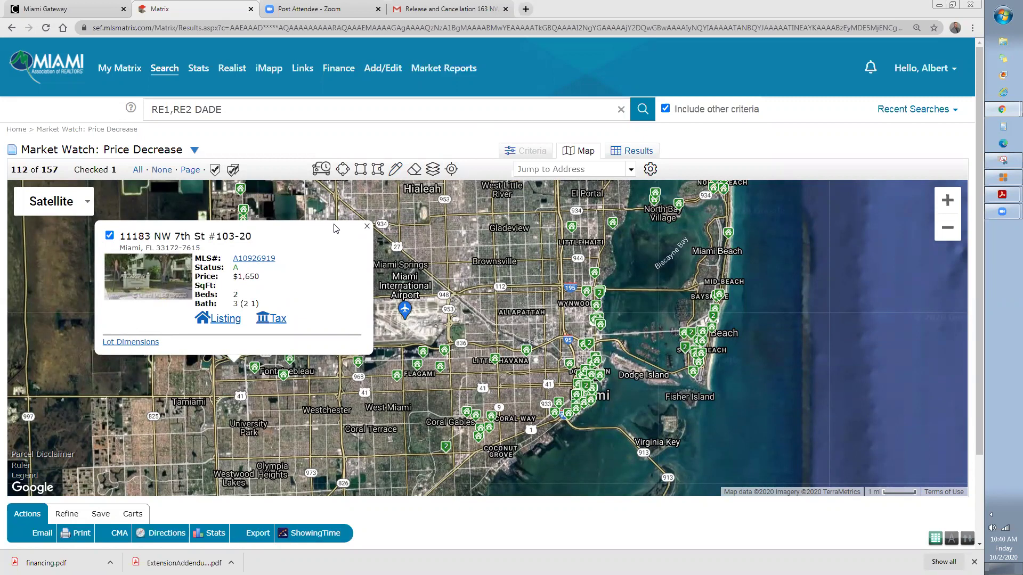
click(368, 228)
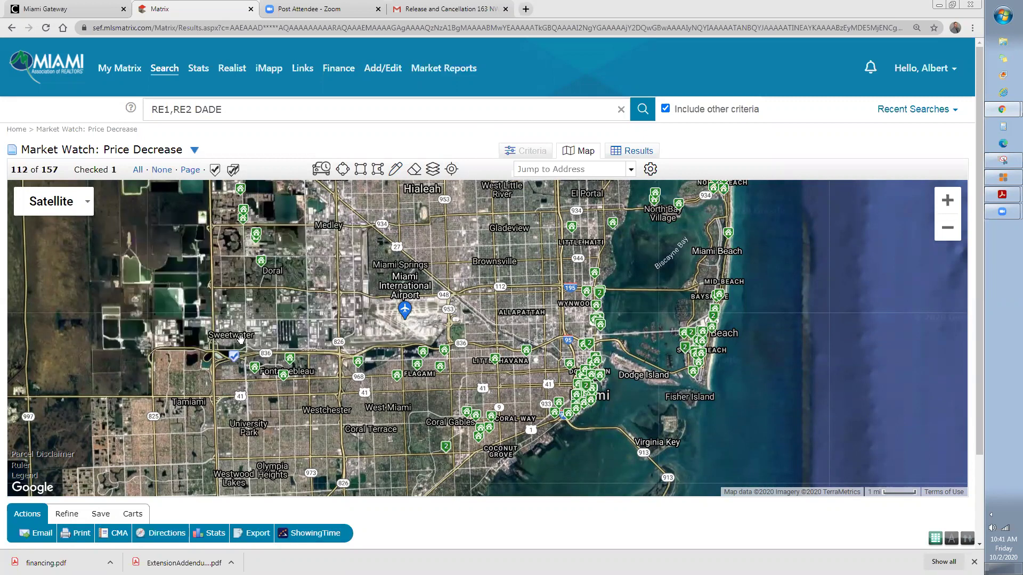
click(254, 369)
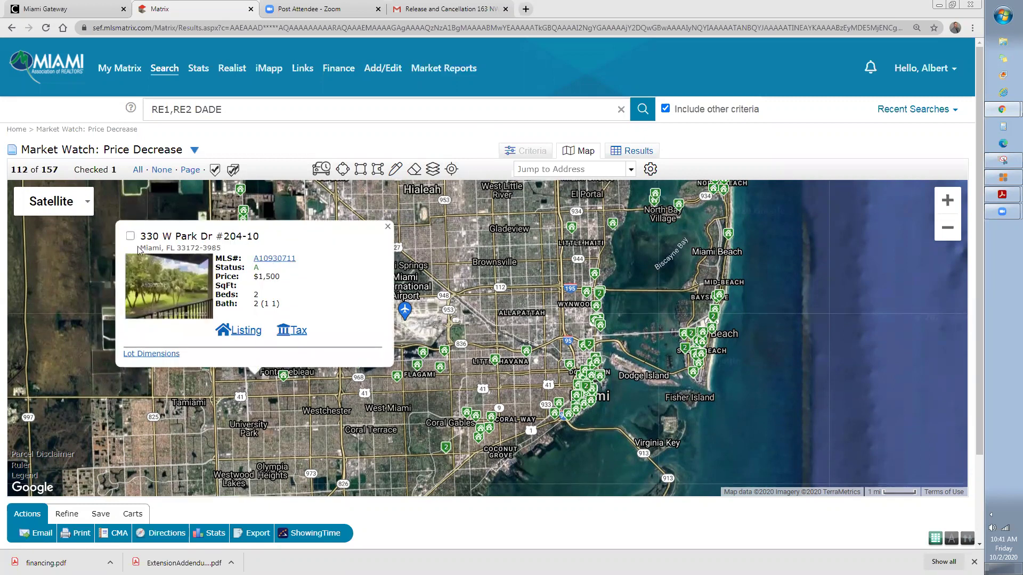
click(130, 235)
click(281, 375)
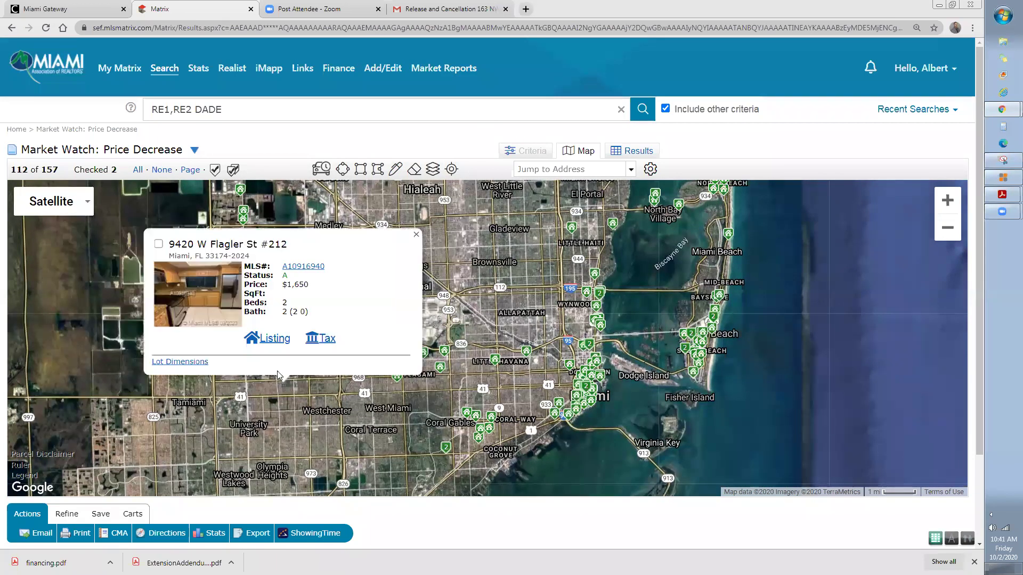
click(284, 268)
click(415, 235)
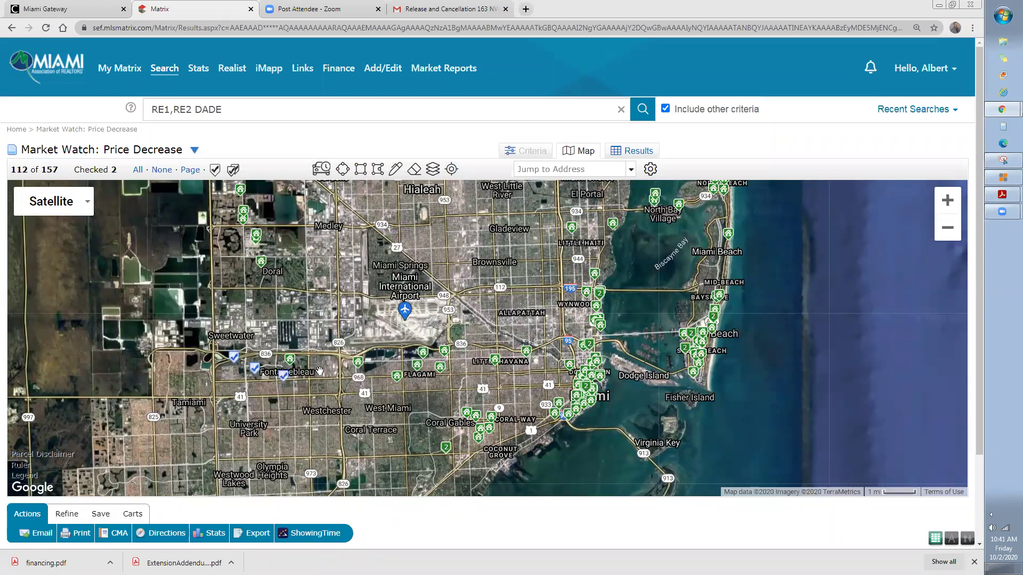
click(291, 364)
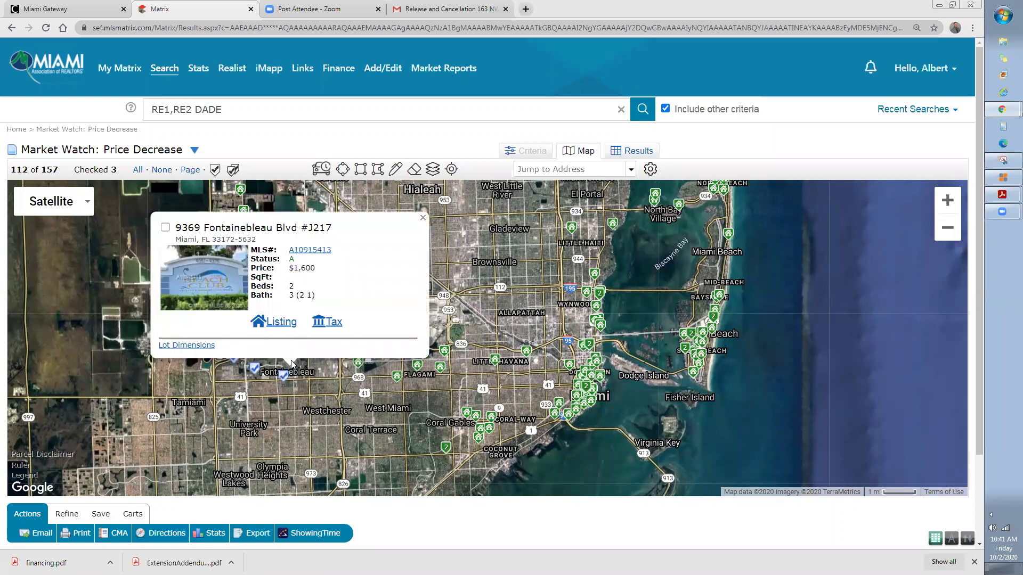
click(165, 236)
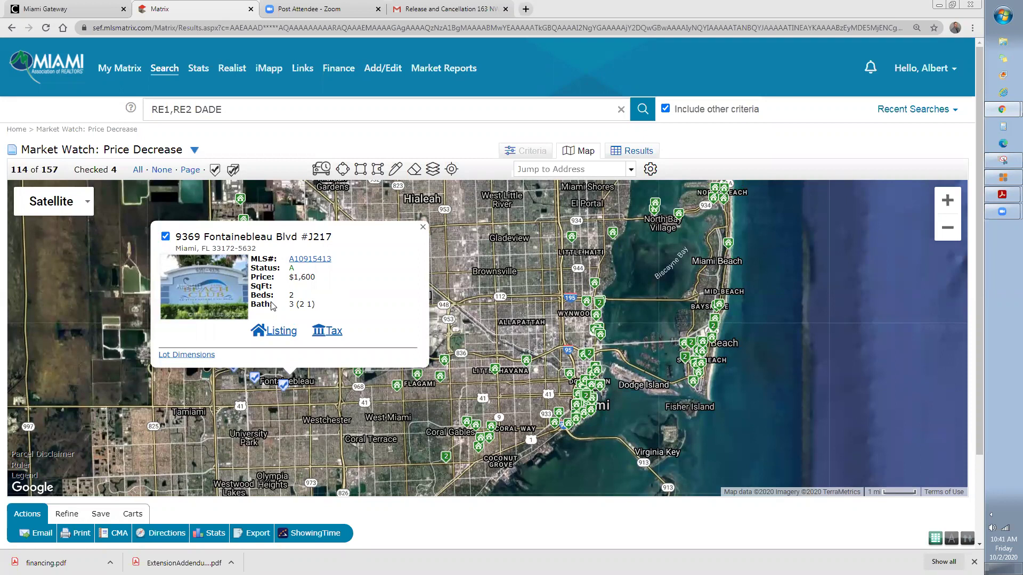
click(423, 228)
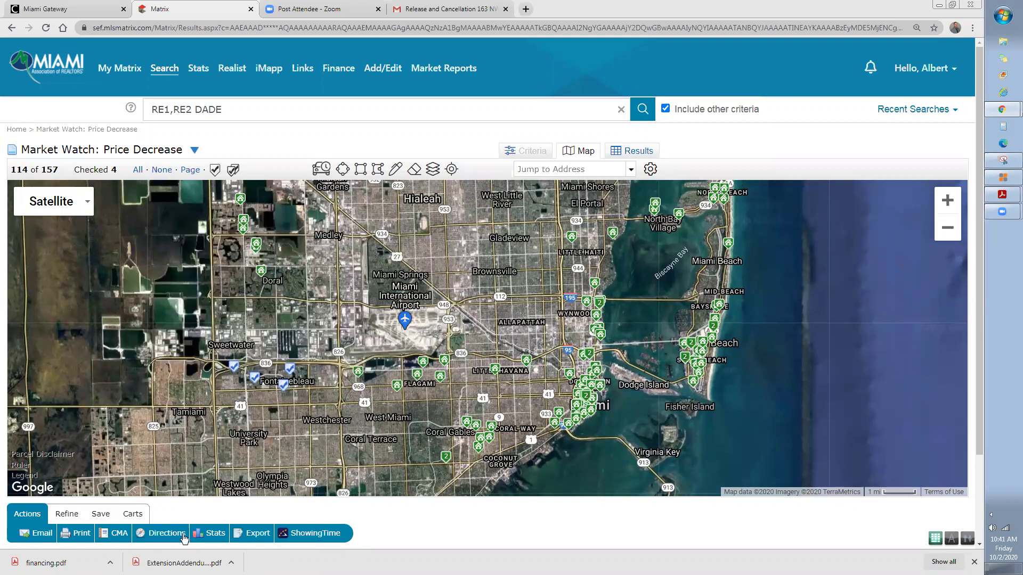
Step: Open the Email 4 Listings form and enter its To and Subject fields, dismissing the subject suggestions
click(41, 535)
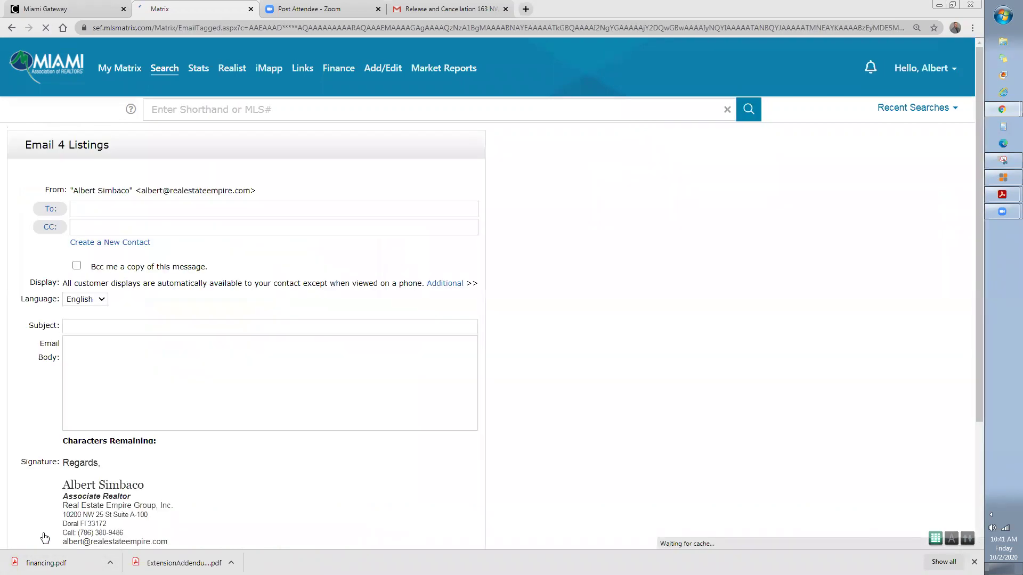
click(156, 209)
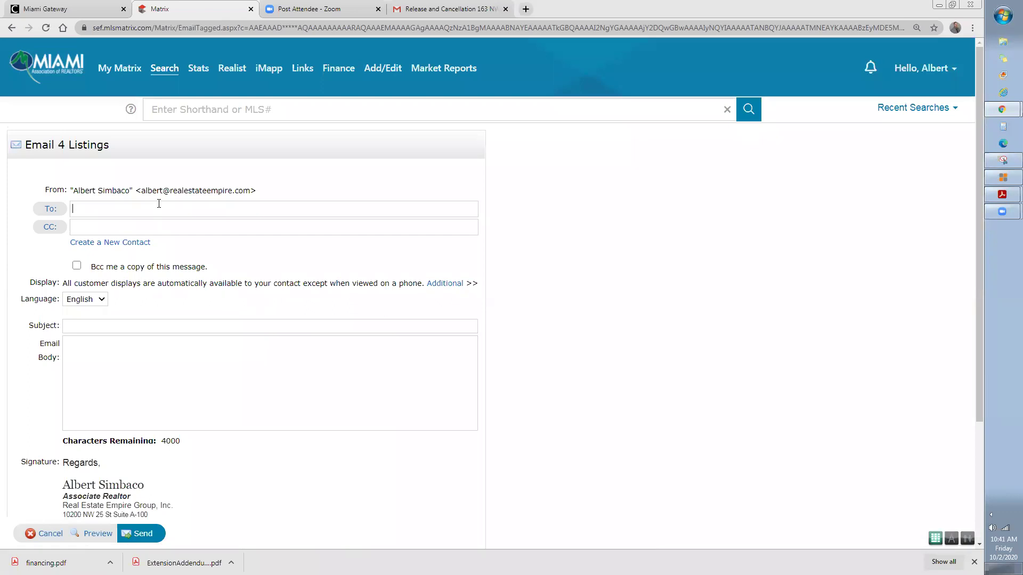
click(130, 325)
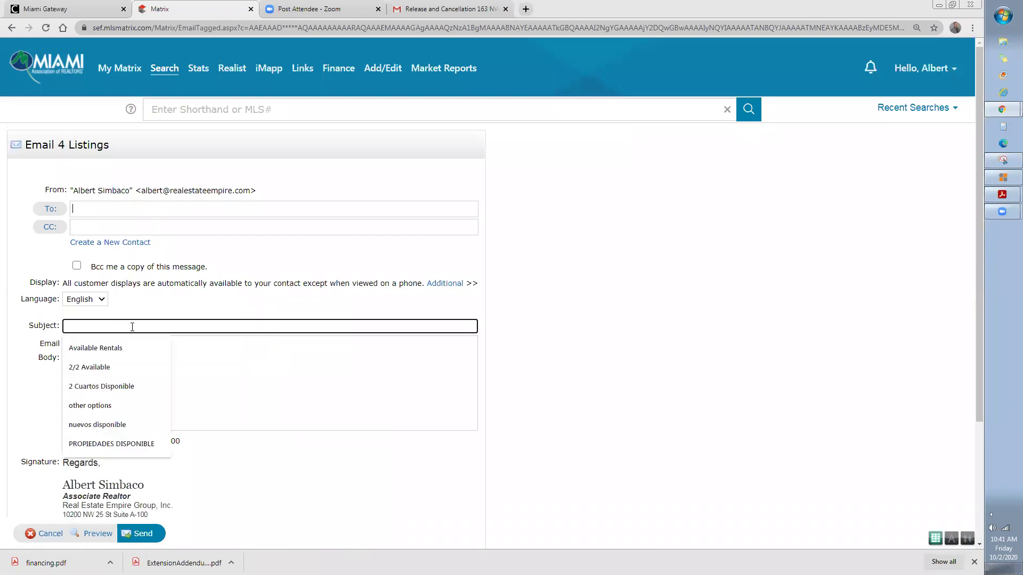
click(133, 312)
click(124, 329)
click(191, 303)
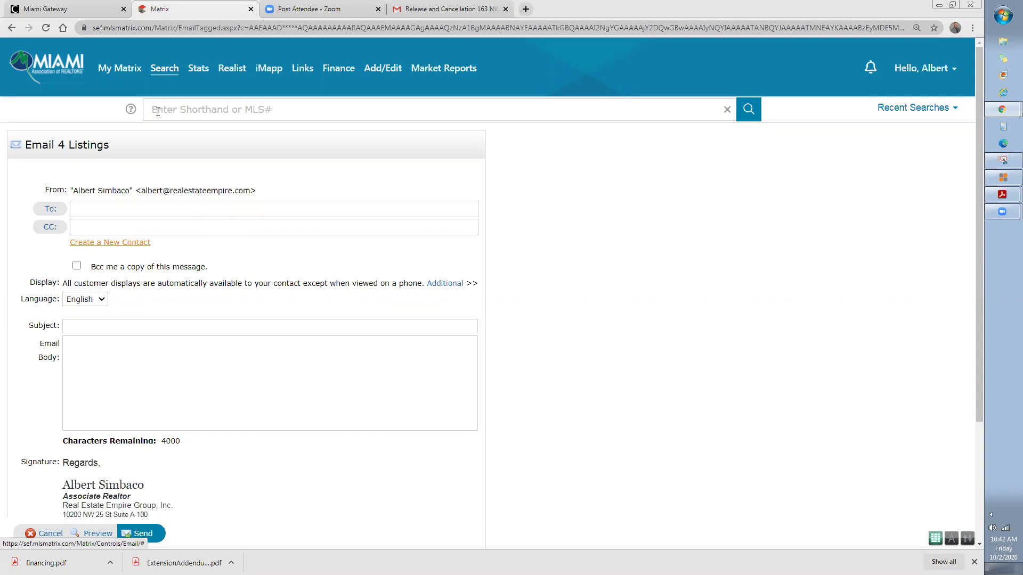
mouse_move(119, 74)
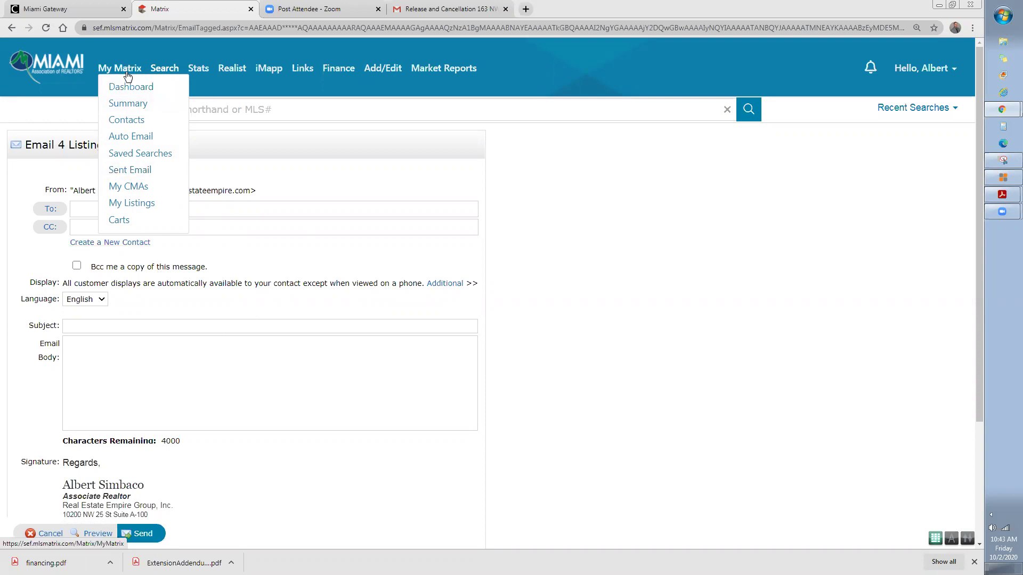
Step: Return to My Matrix and open Customize for the RNT Market Watch criteria
click(128, 74)
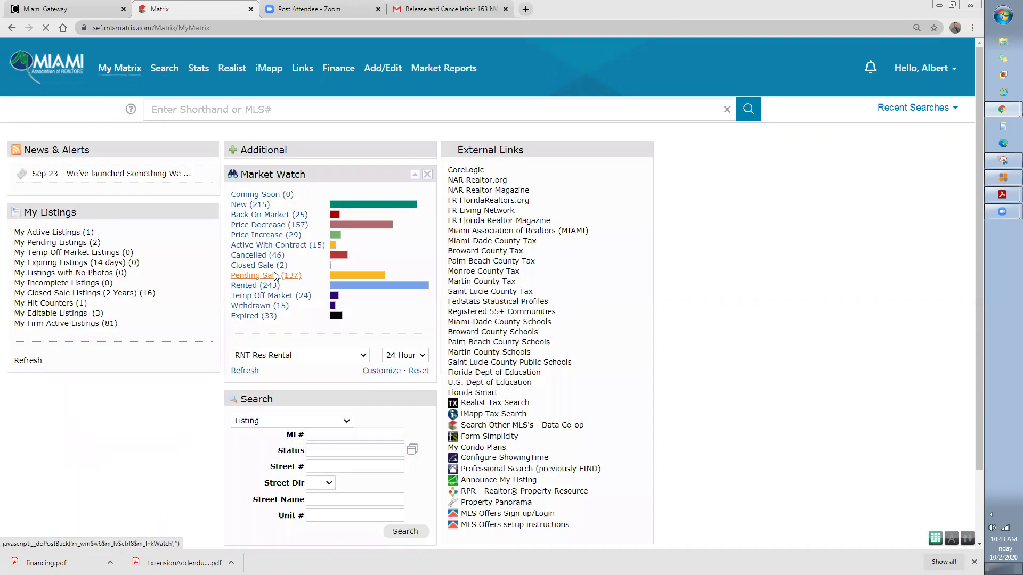
click(377, 375)
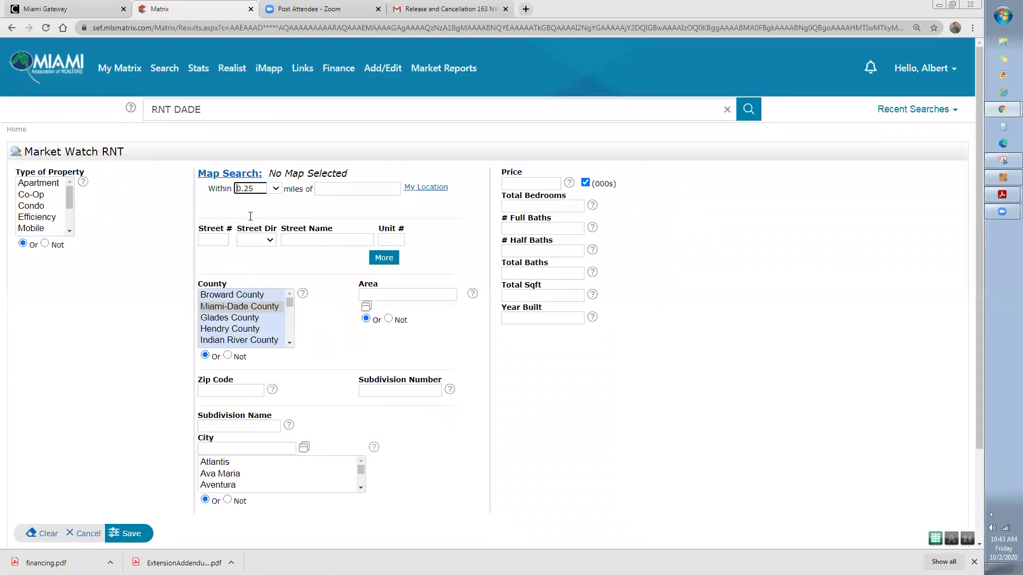
Step: Select Miami-Dade County, clear the Total Bedrooms value of 2, and return to My Matrix
click(234, 308)
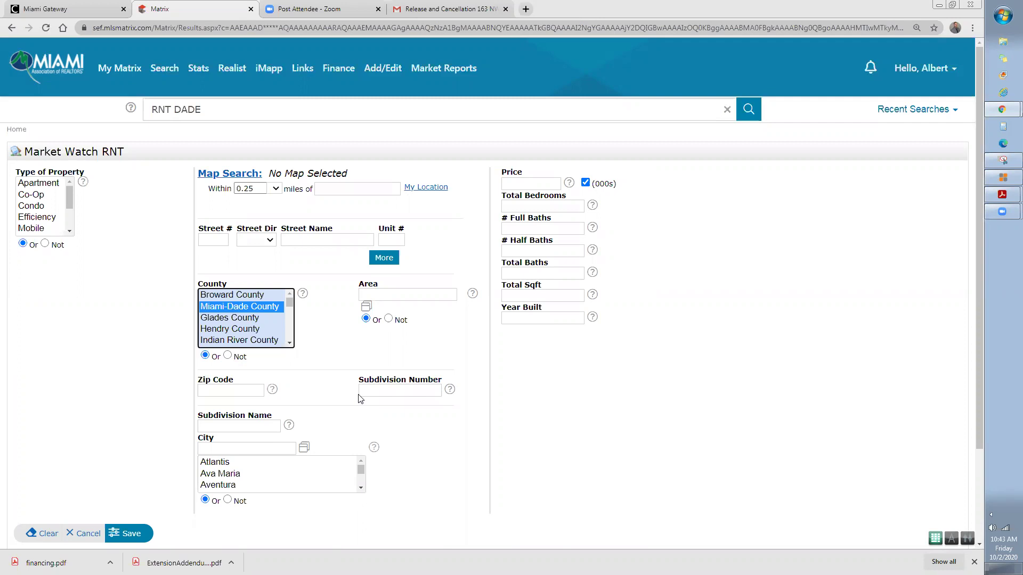
click(534, 206)
click(533, 227)
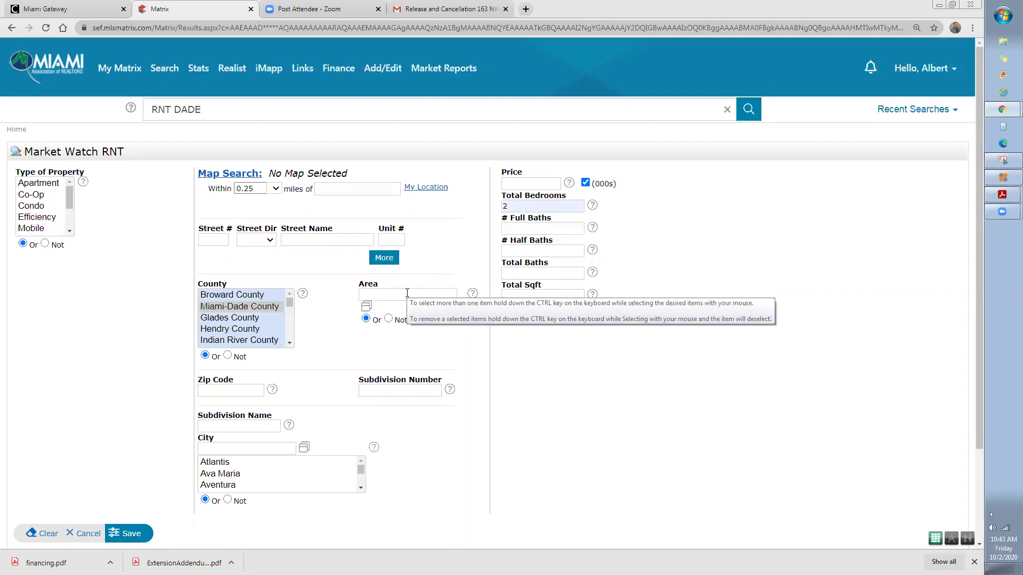
click(534, 210)
key(BackSpace)
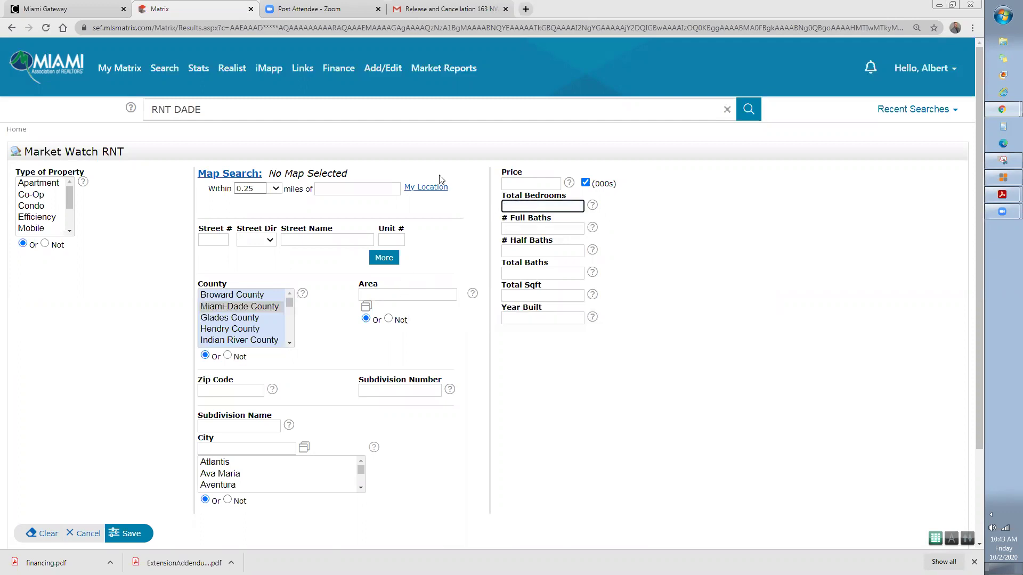
scroll(250, 410, down, 2)
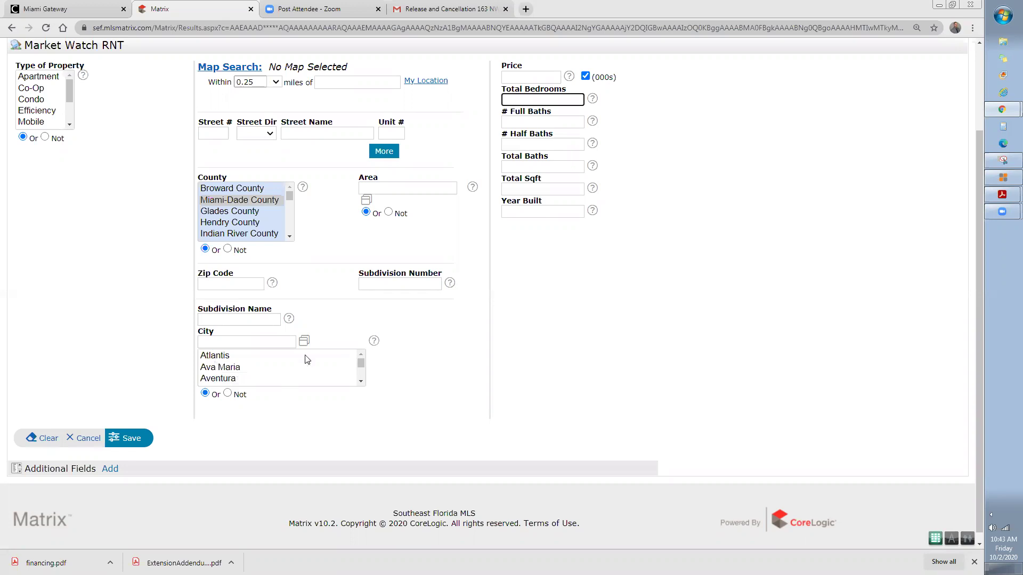
click(267, 202)
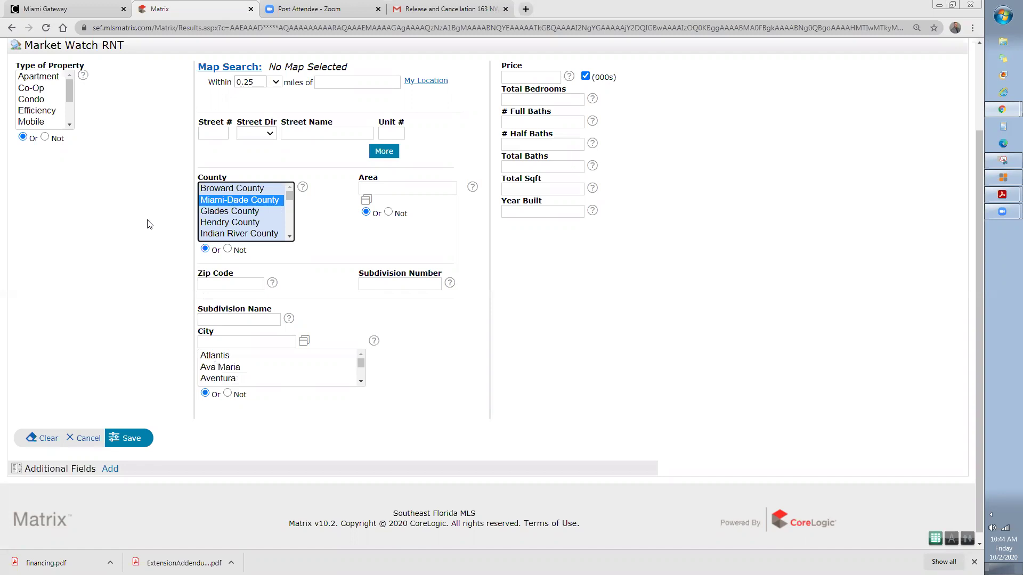
scroll(121, 117, up, 2)
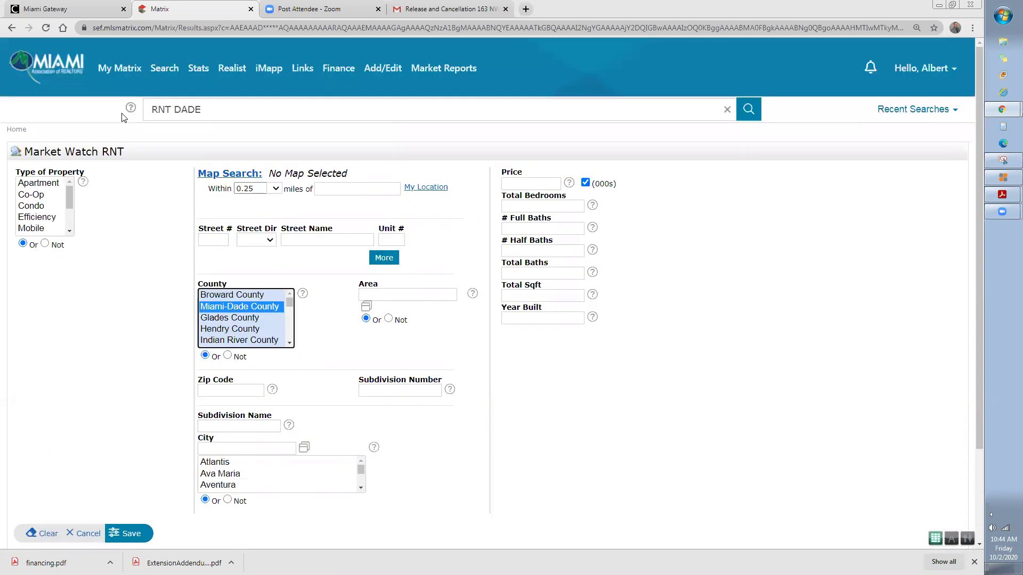
click(118, 71)
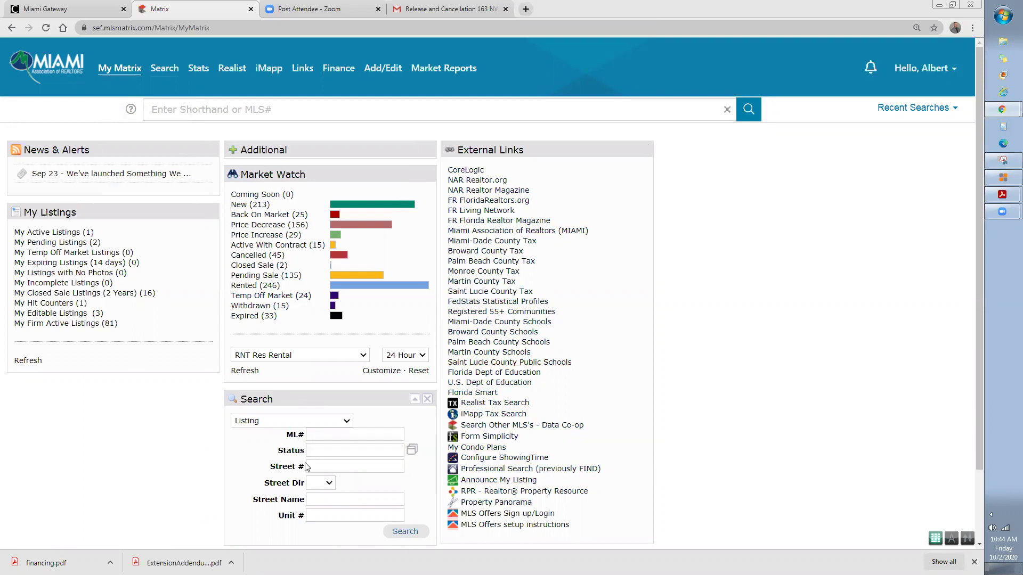
scroll(306, 468, down, 1)
click(346, 368)
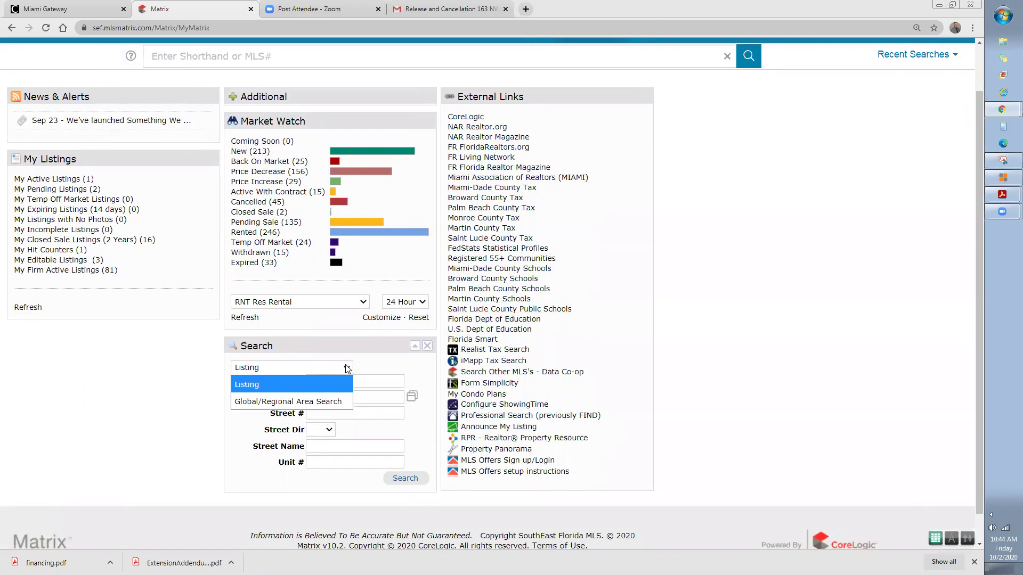
click(347, 368)
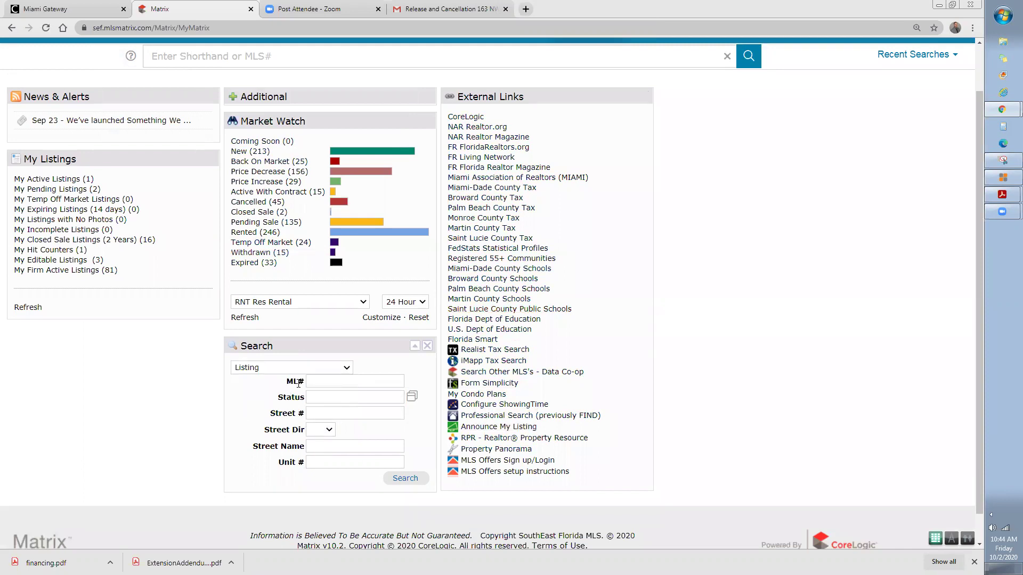
click(412, 398)
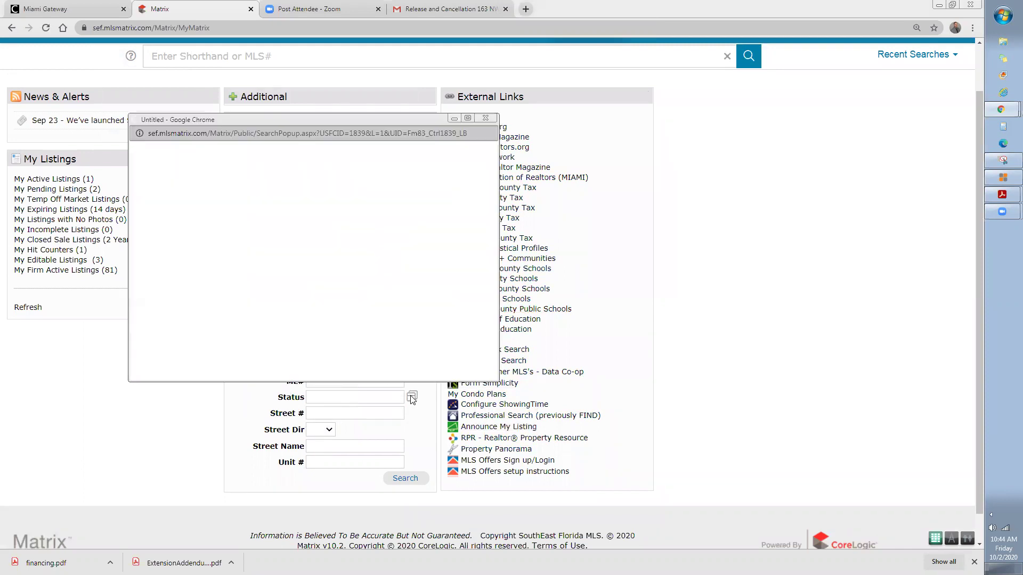
click(178, 208)
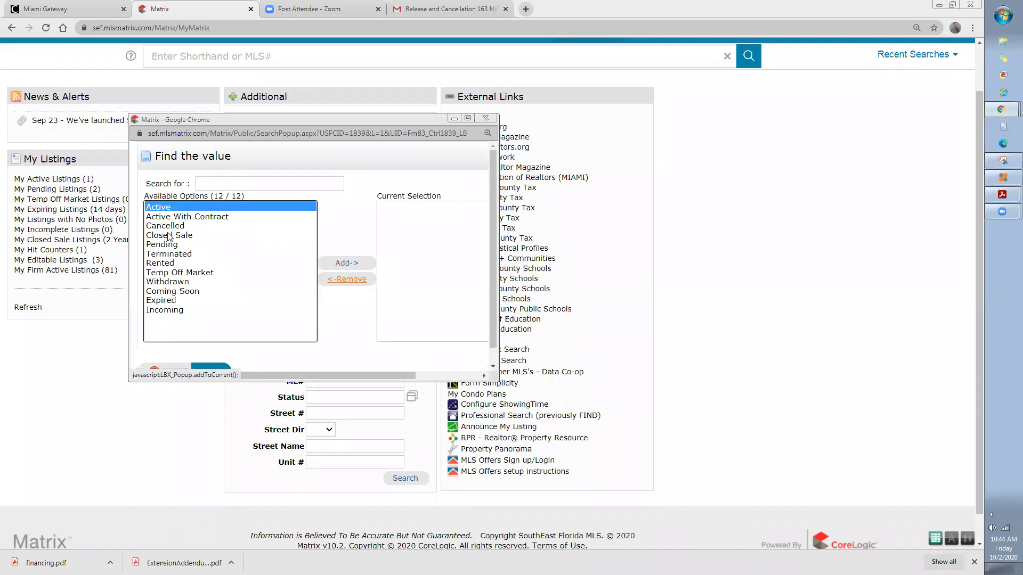
click(485, 118)
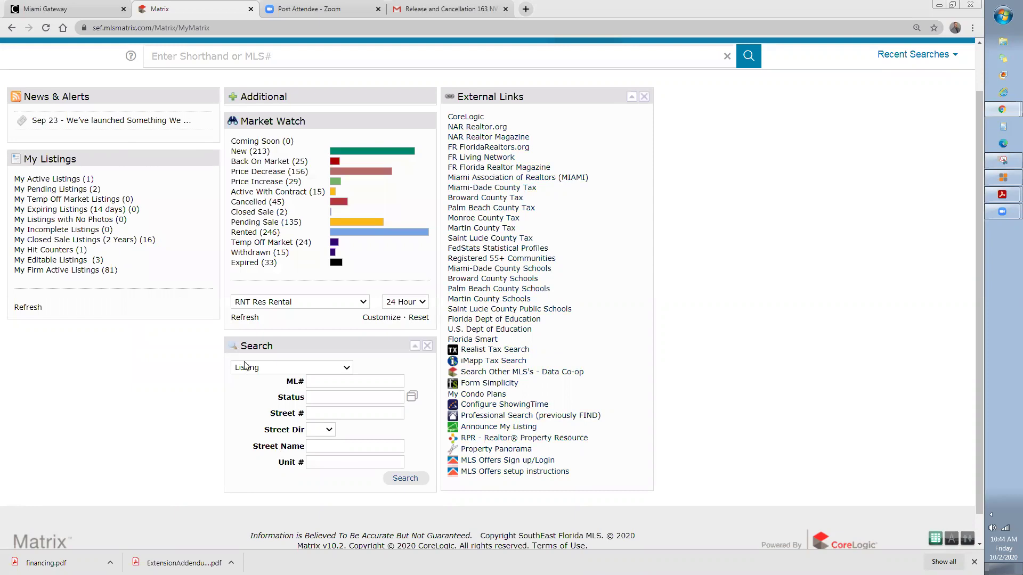
scroll(161, 100, up, 2)
mouse_move(161, 67)
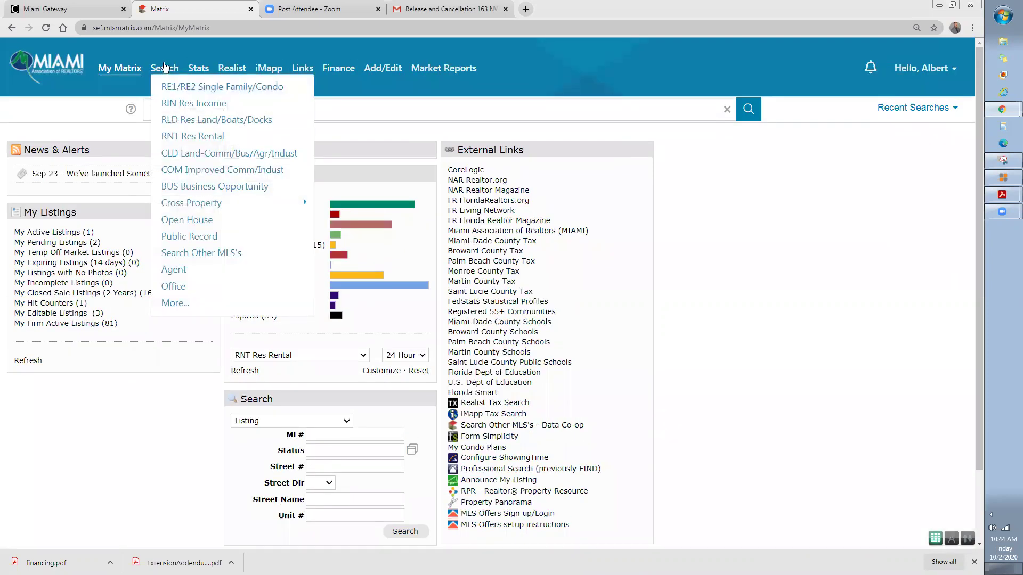
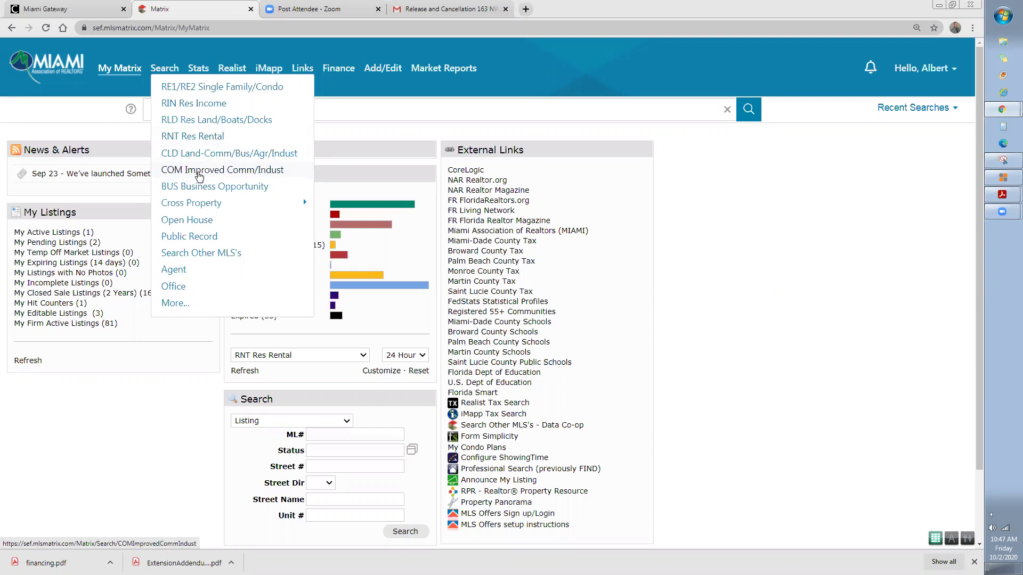
Step: Limit the commercial improved property search to Lease transactions only
click(199, 176)
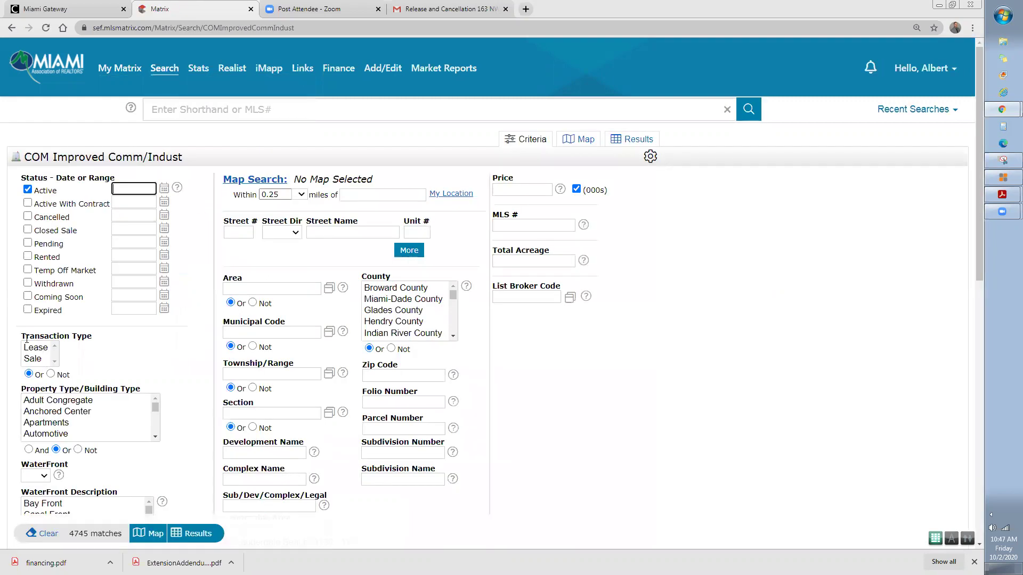
click(35, 347)
ctrl+click(33, 359)
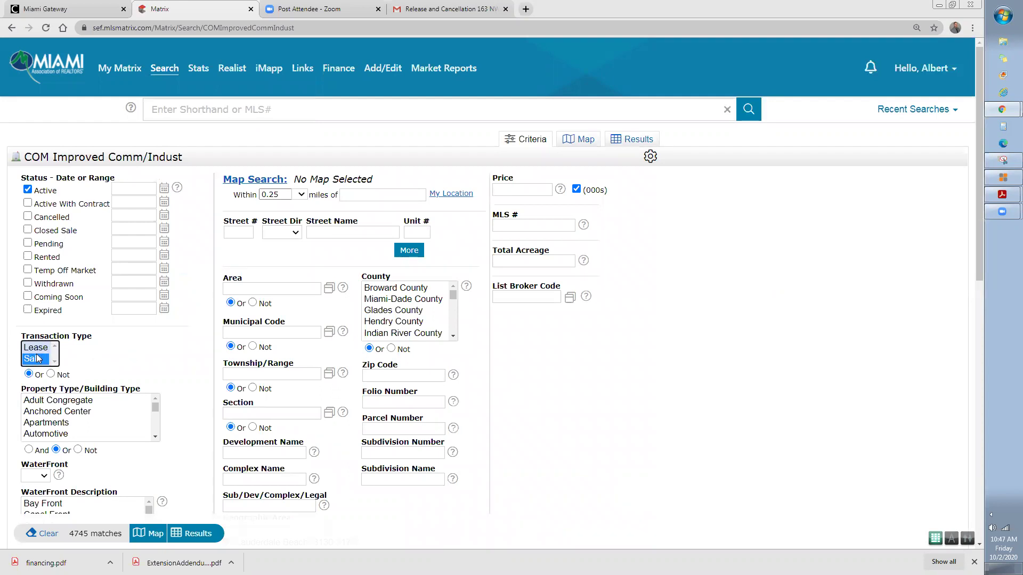
click(35, 351)
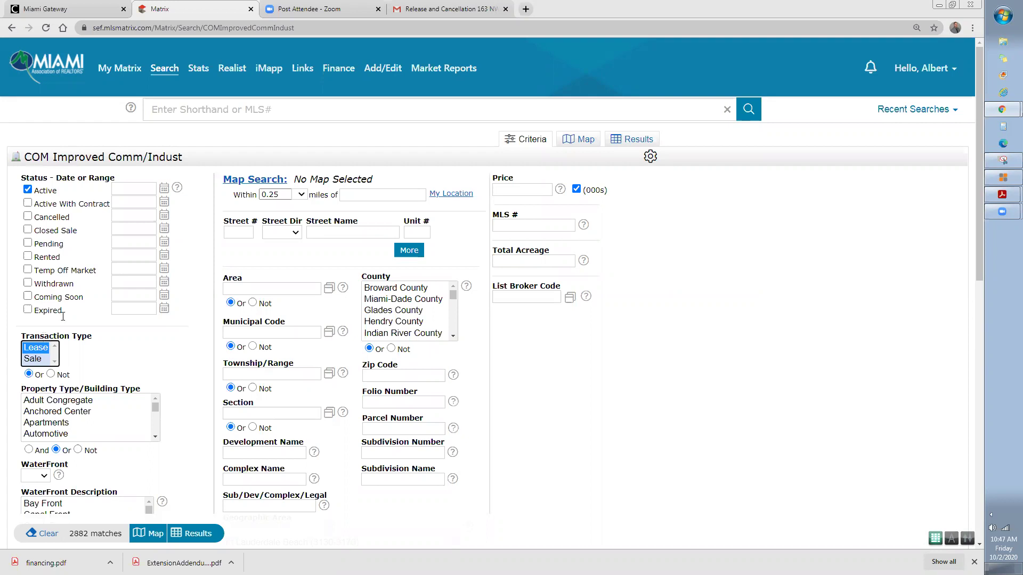
Step: Reload the commercial search, return to the My Matrix dashboard and show the Search menu
mouse_move(163, 68)
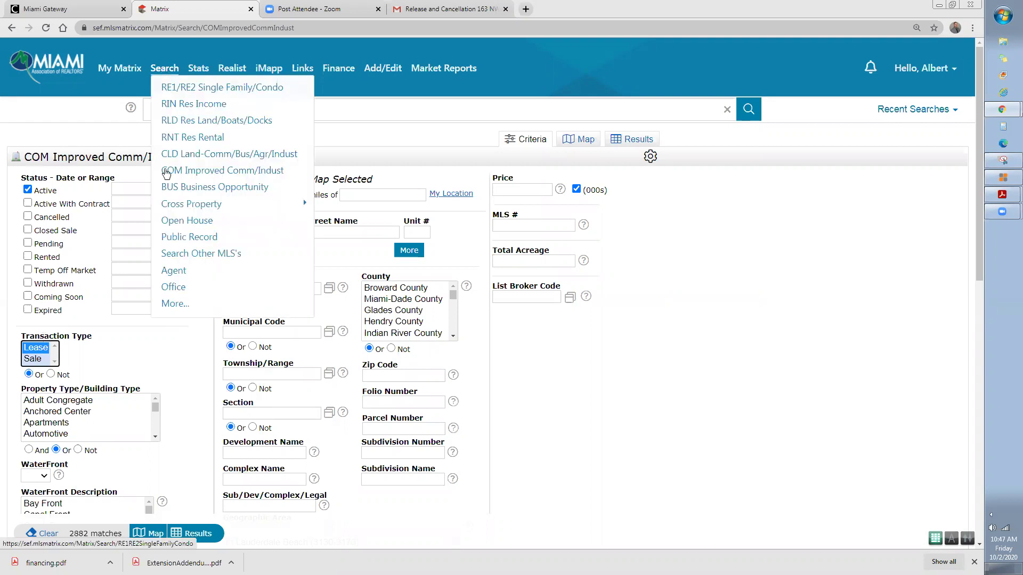
click(197, 174)
mouse_move(128, 69)
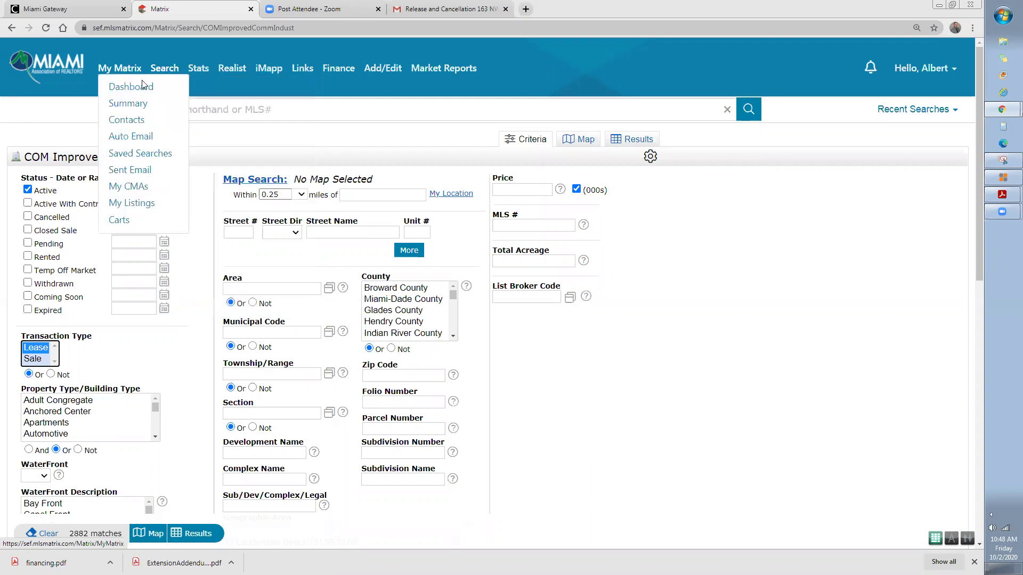
click(167, 89)
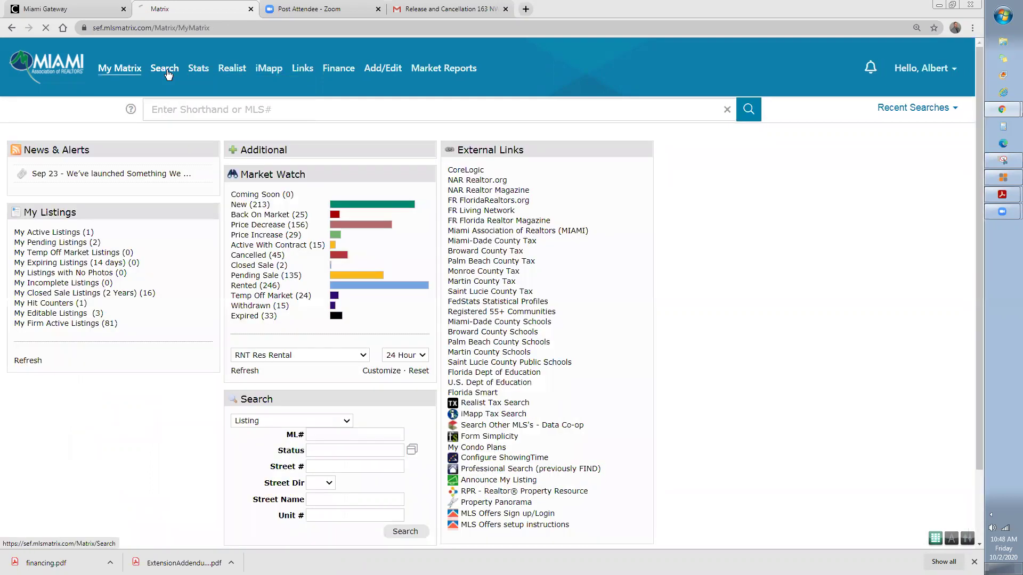
mouse_move(166, 75)
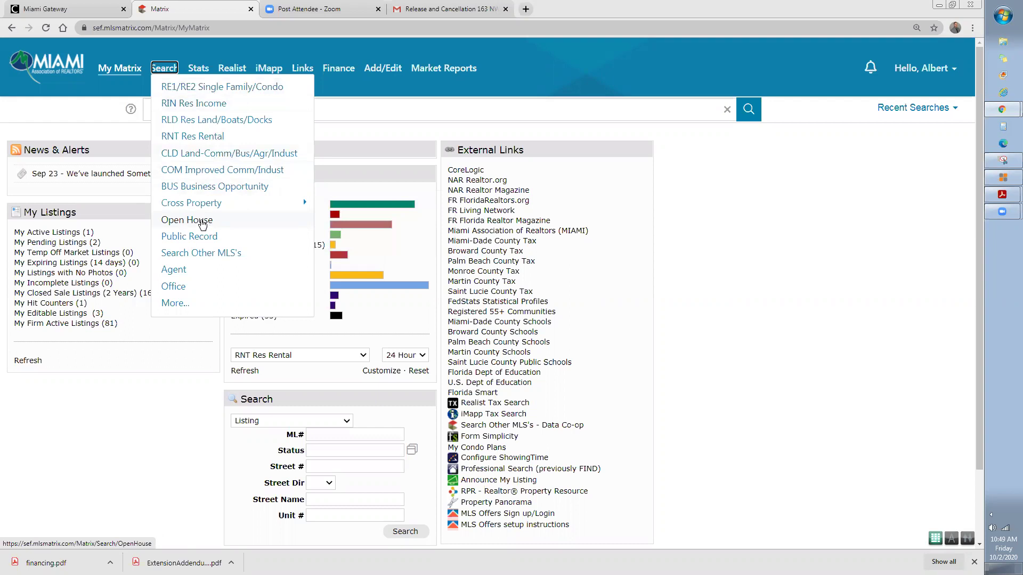
Step: Run an Open House search, noting List Price and Total Bedrooms, and map the 1715 results
click(202, 224)
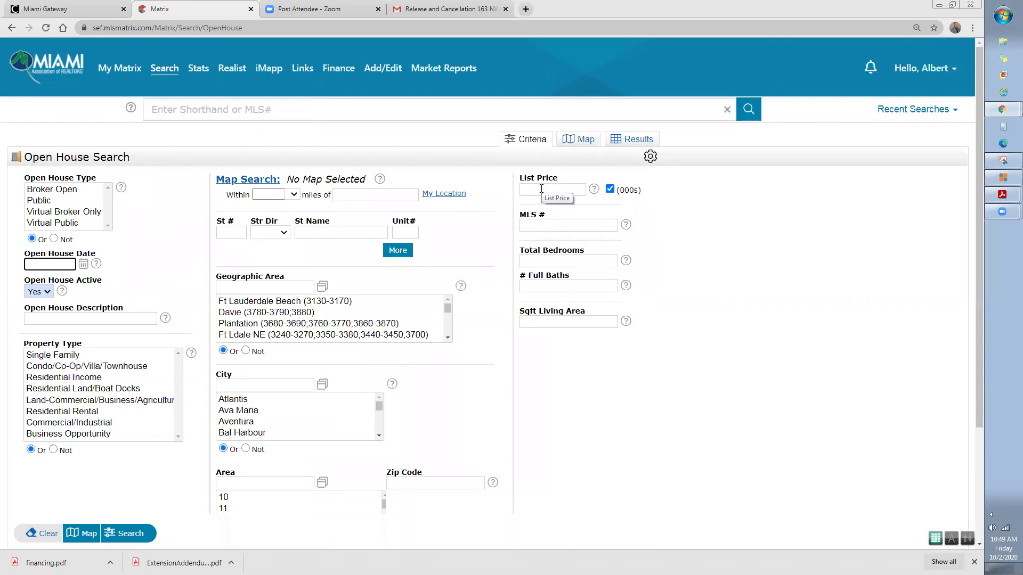
click(541, 190)
click(546, 249)
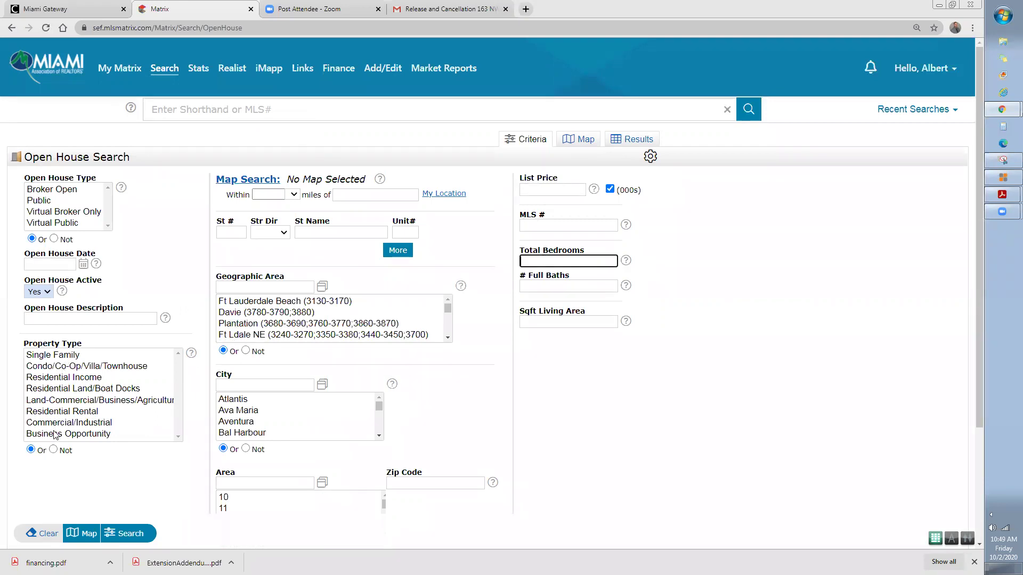
click(90, 530)
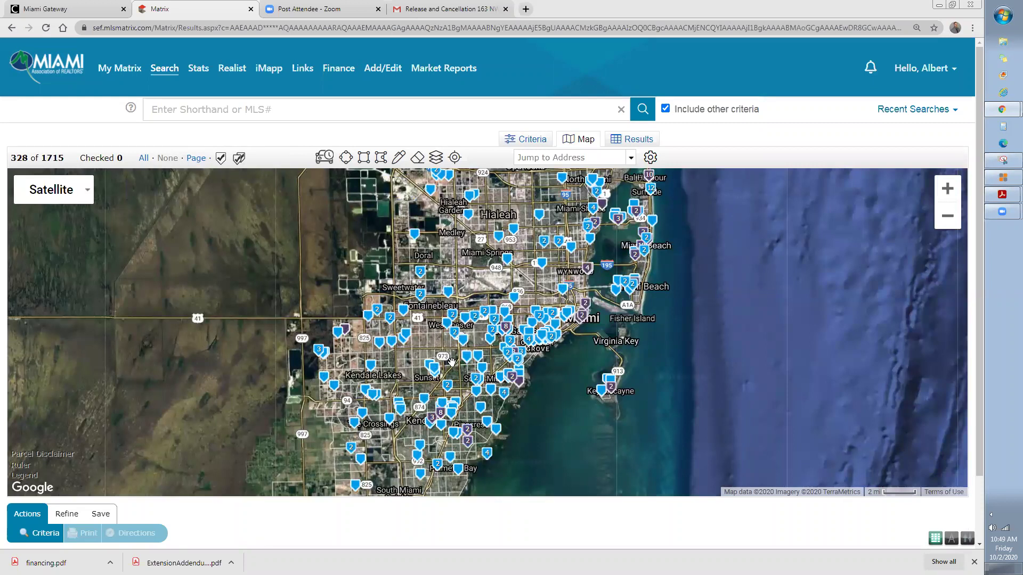
scroll(452, 362, up, 2)
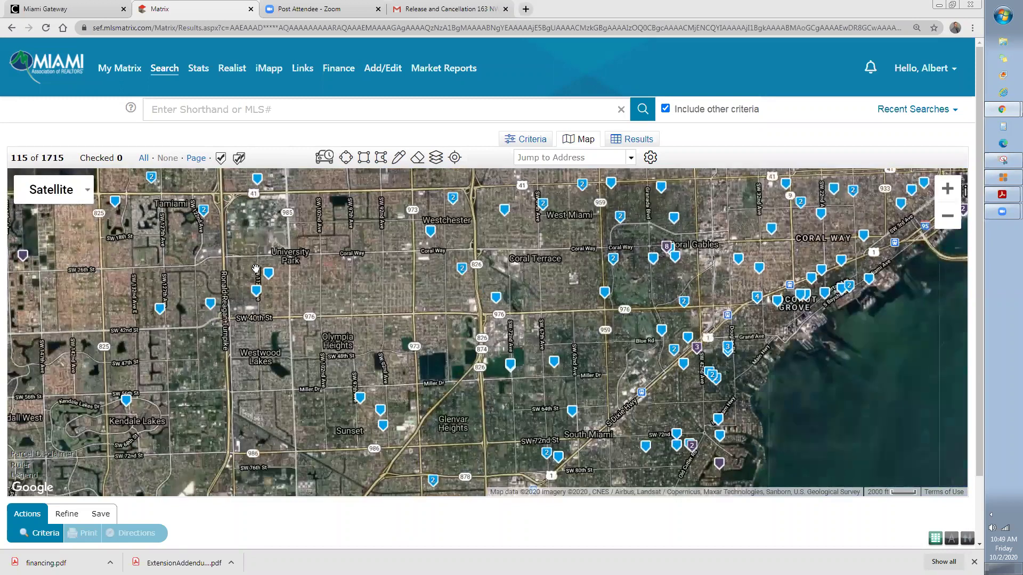
click(268, 278)
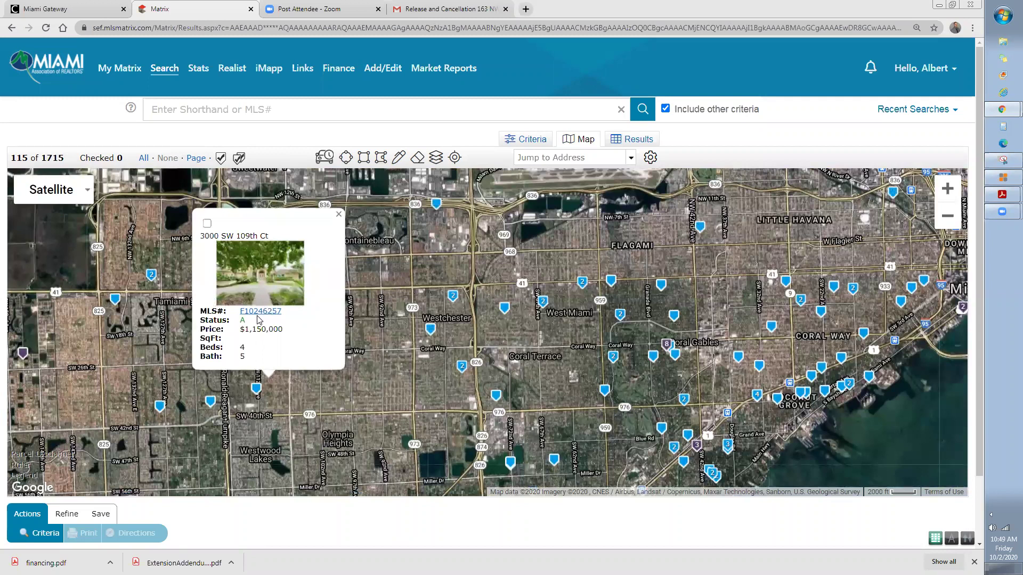
click(265, 313)
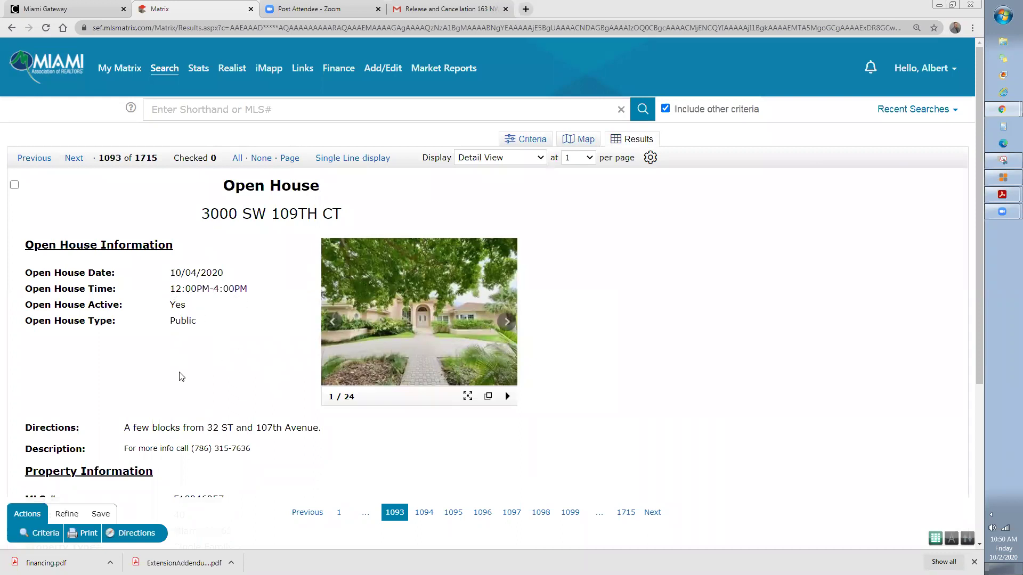
scroll(184, 379, down, 3)
scroll(240, 349, down, 2)
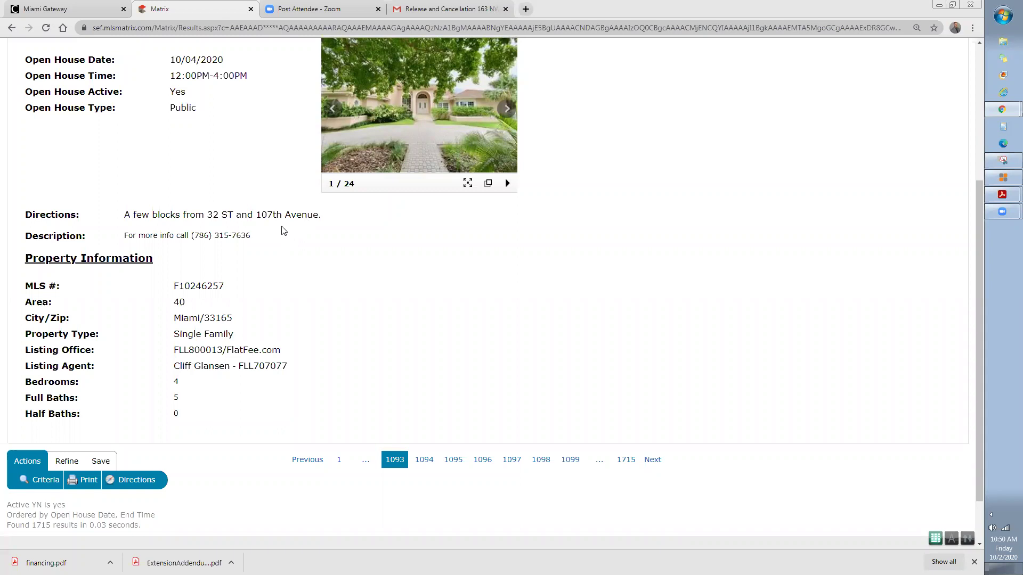
scroll(288, 258, up, 3)
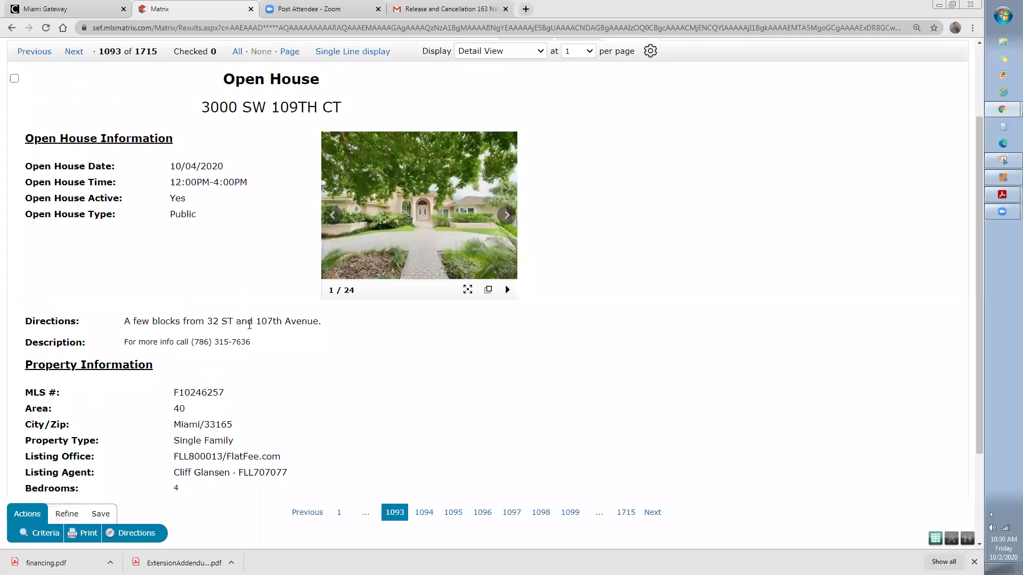
scroll(261, 323, up, 1)
scroll(261, 319, up, 2)
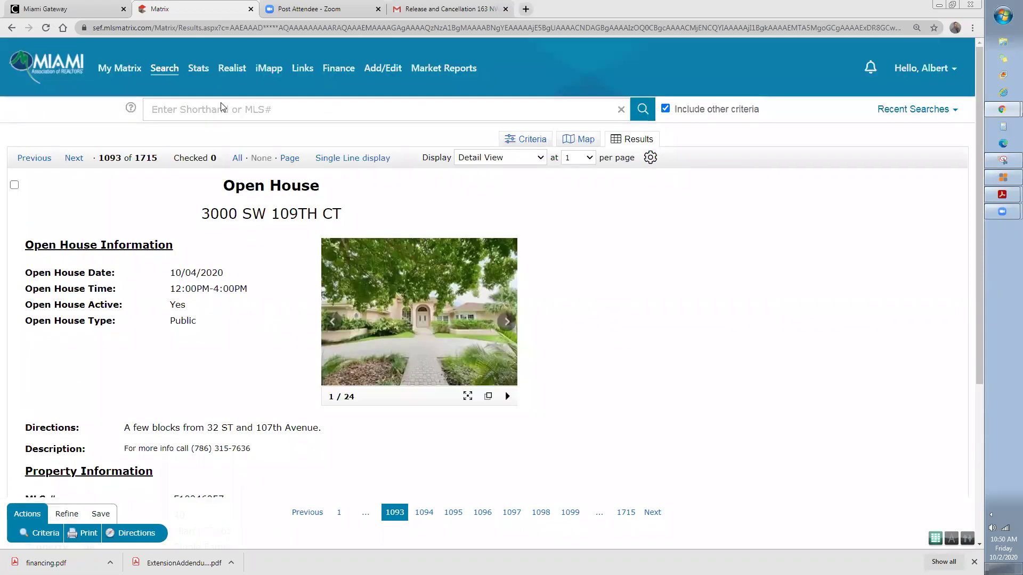
mouse_move(164, 68)
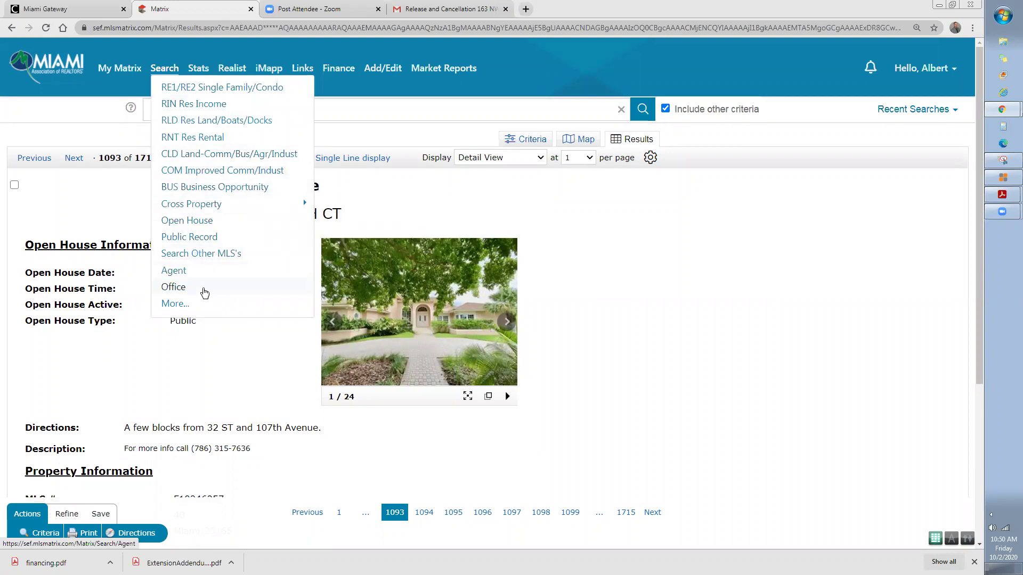
Step: Open Search Other MLS's in Data Co-op and browse active listings around Marathon and Duck Key
click(207, 259)
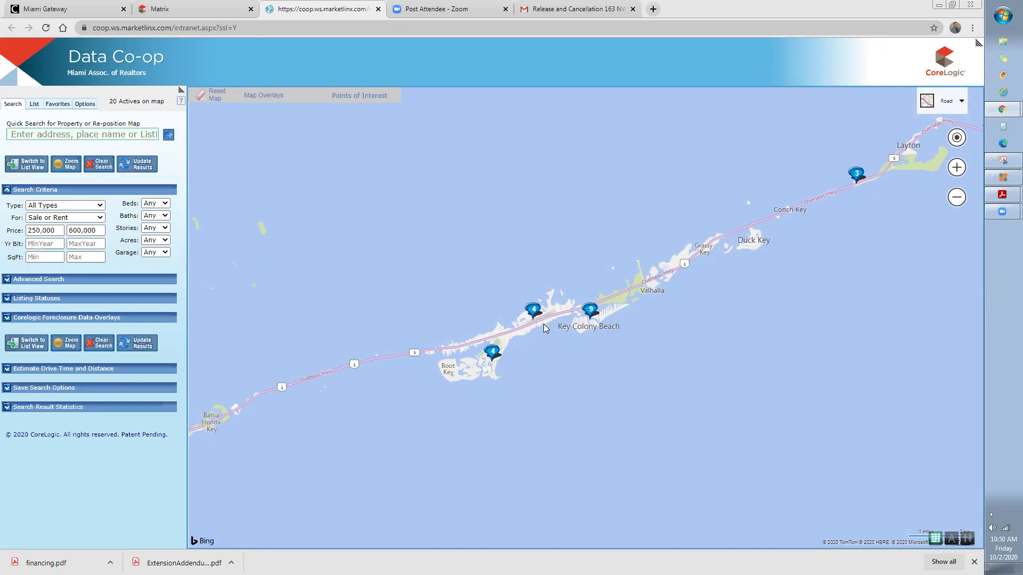
scroll(543, 323, up, 1)
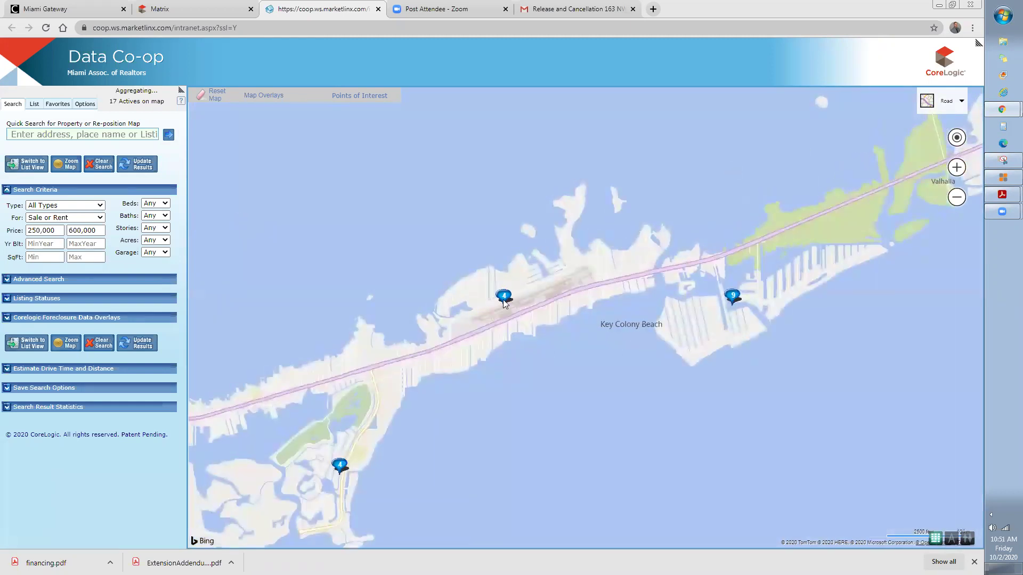
scroll(533, 296, up, 1)
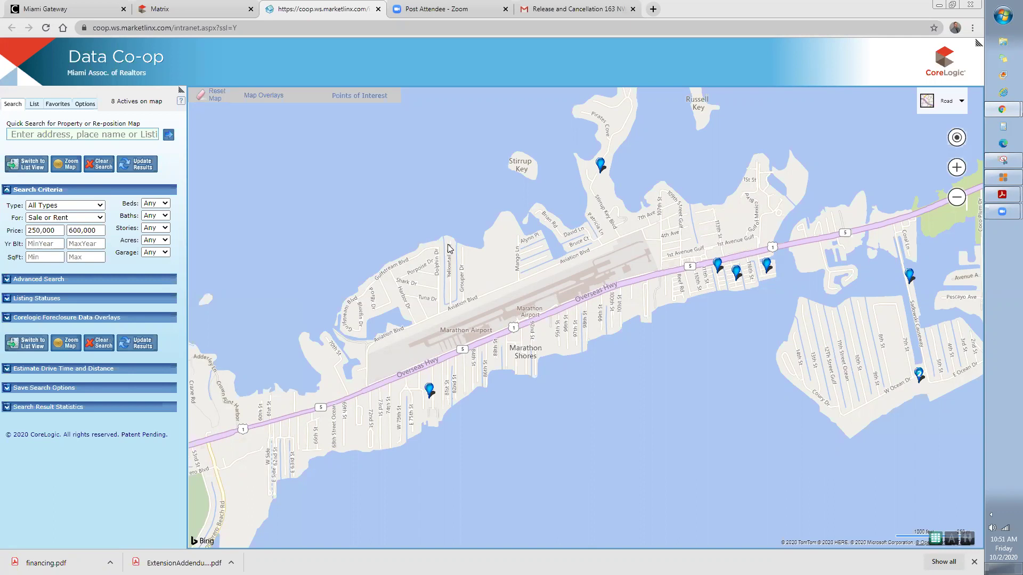
scroll(449, 248, down, 2)
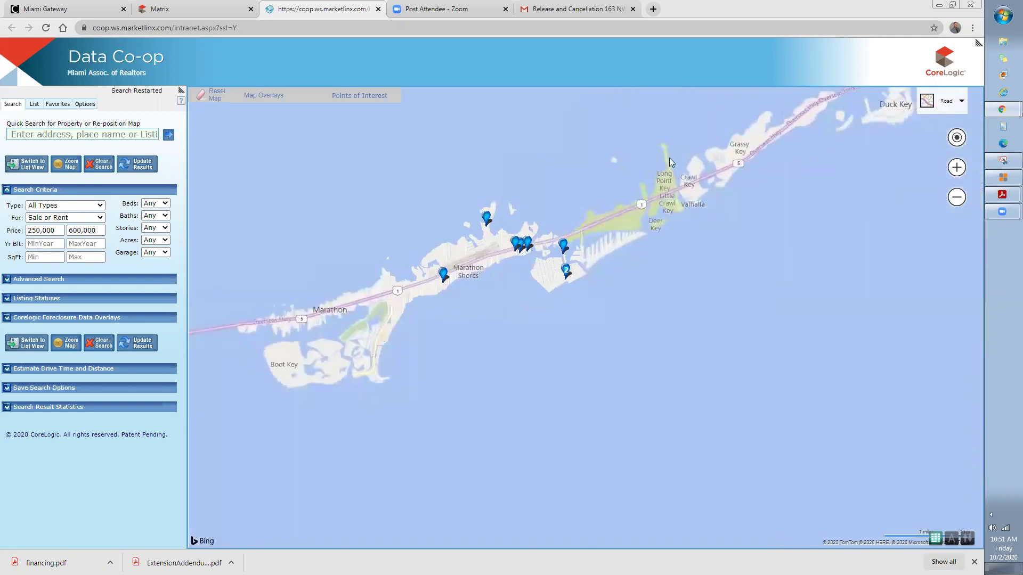
drag(668, 160, 549, 260)
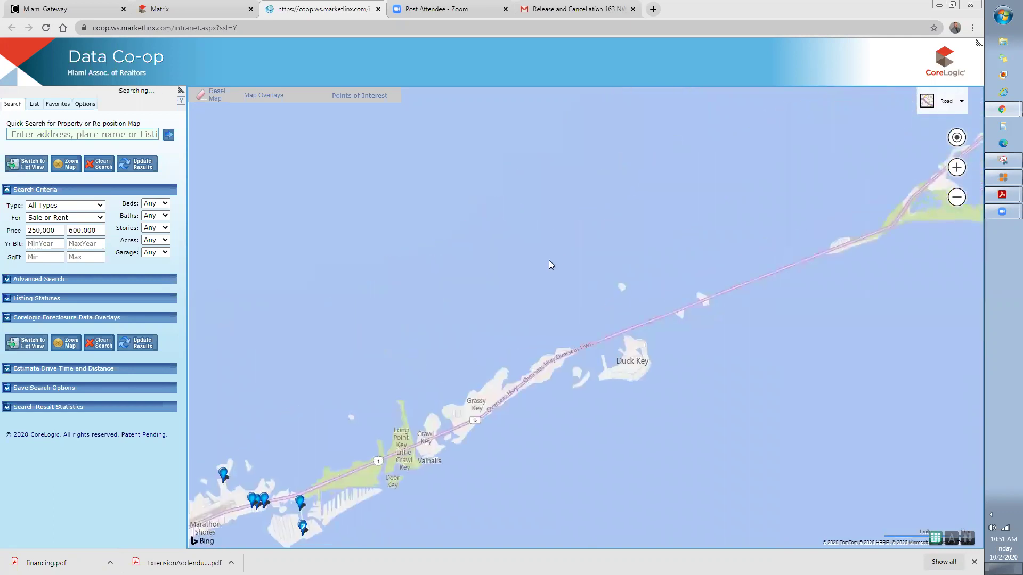
scroll(549, 261, down, 2)
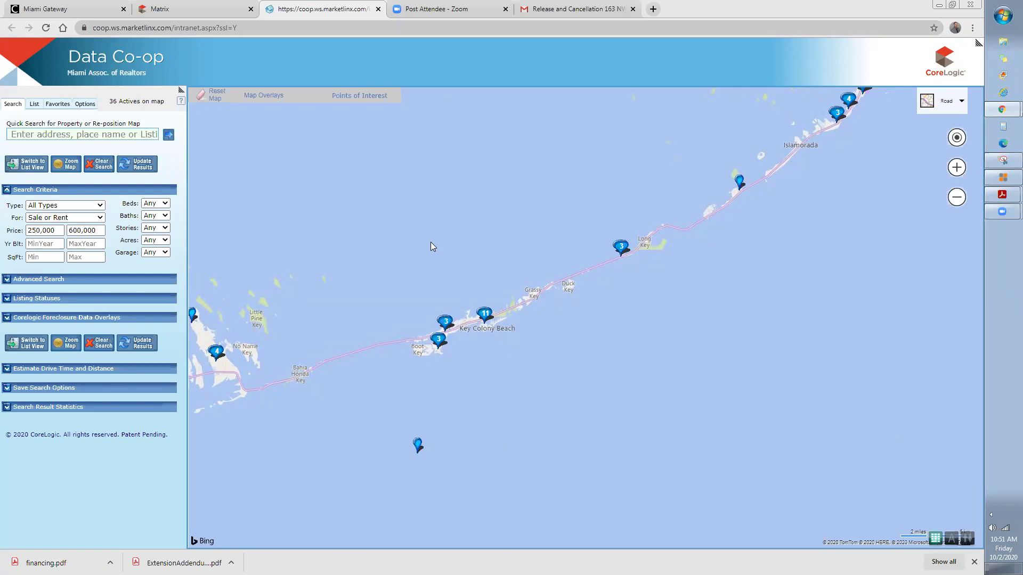
Step: Close the Data Co-op tab and open the RE1/RE2 Single Family/Condo search
click(378, 9)
mouse_move(176, 72)
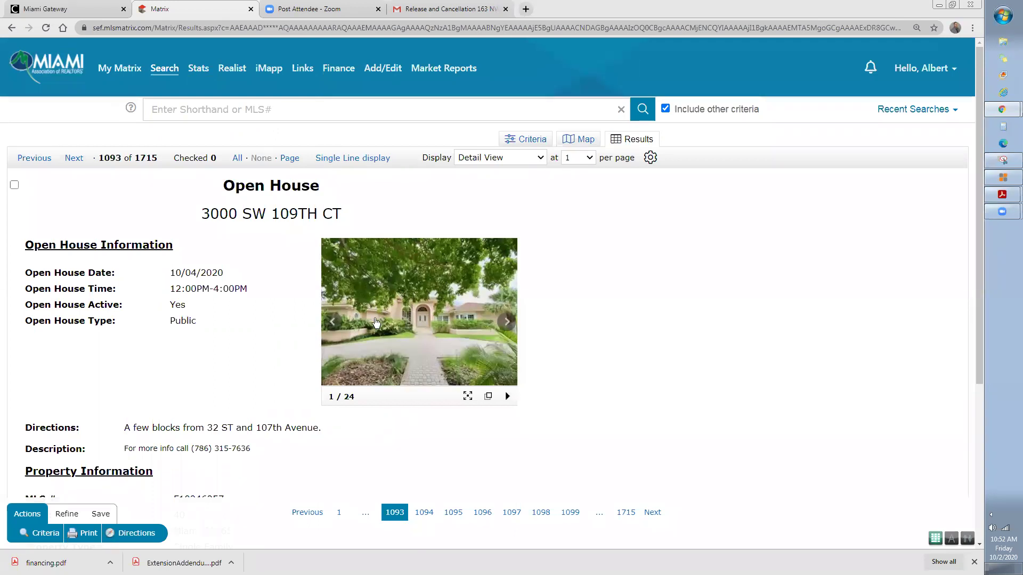
mouse_move(156, 89)
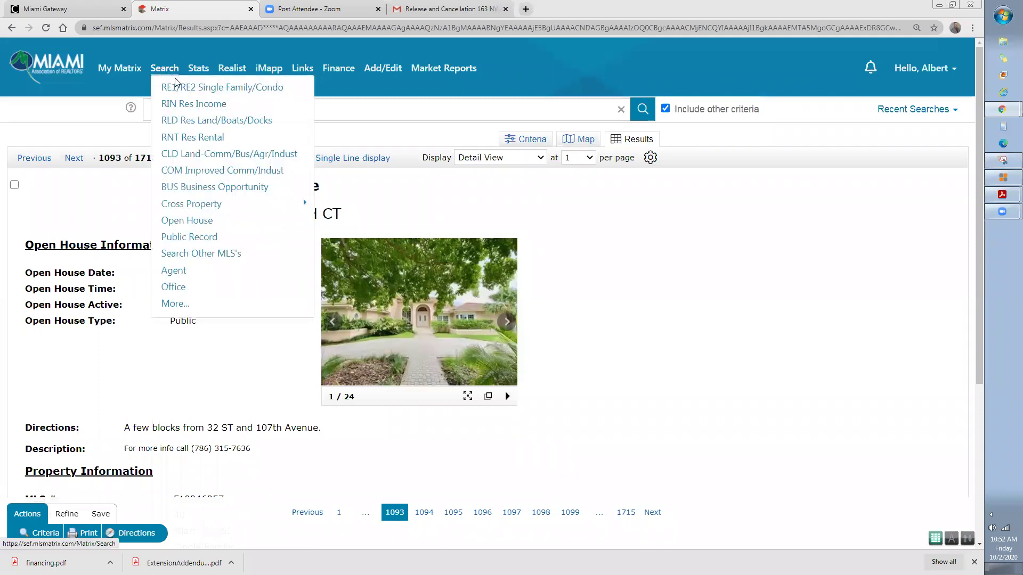
click(201, 91)
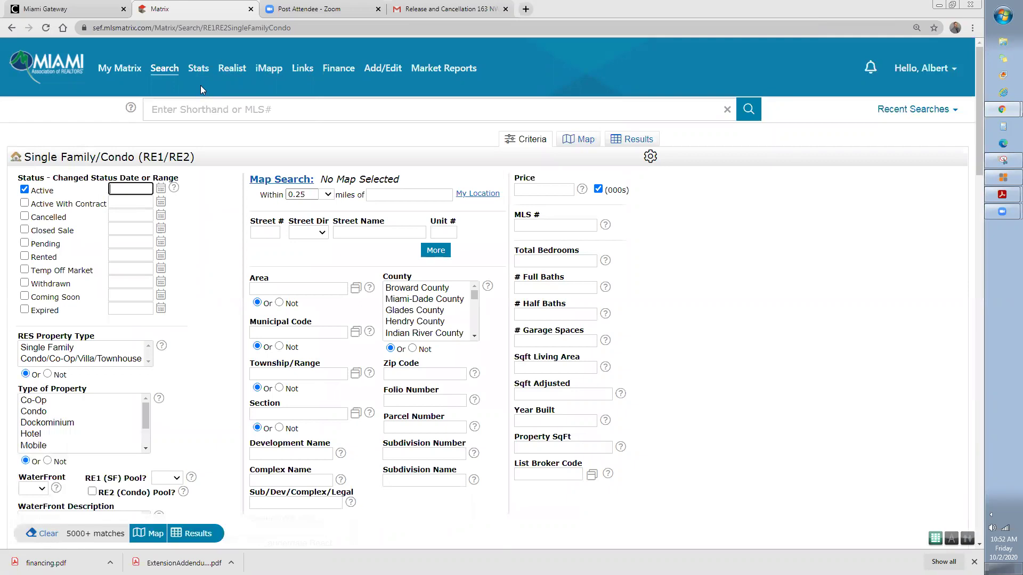
Step: Show My Matrix > My Listings with the firm's 81 active listings
mouse_move(268, 93)
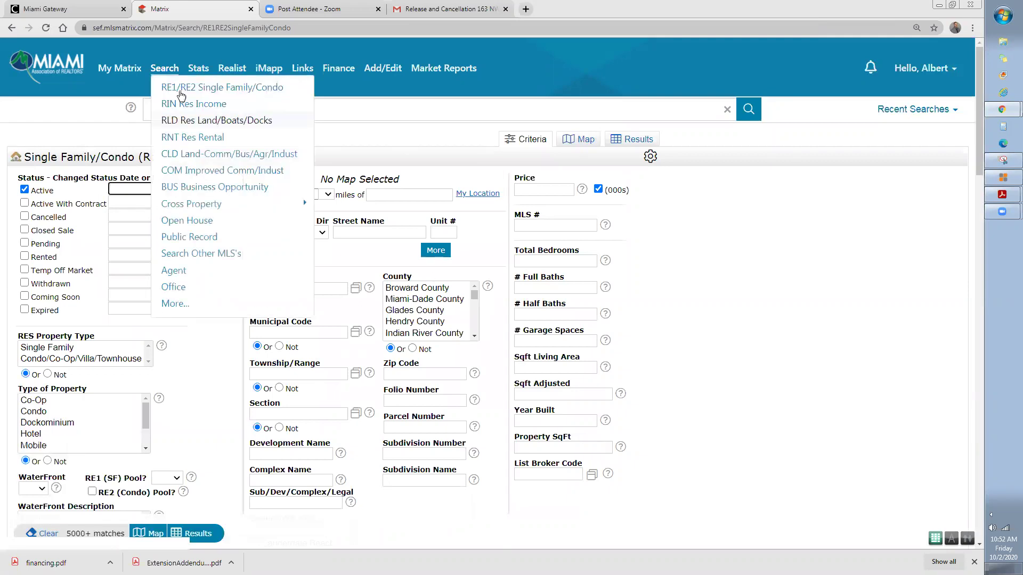
mouse_move(130, 69)
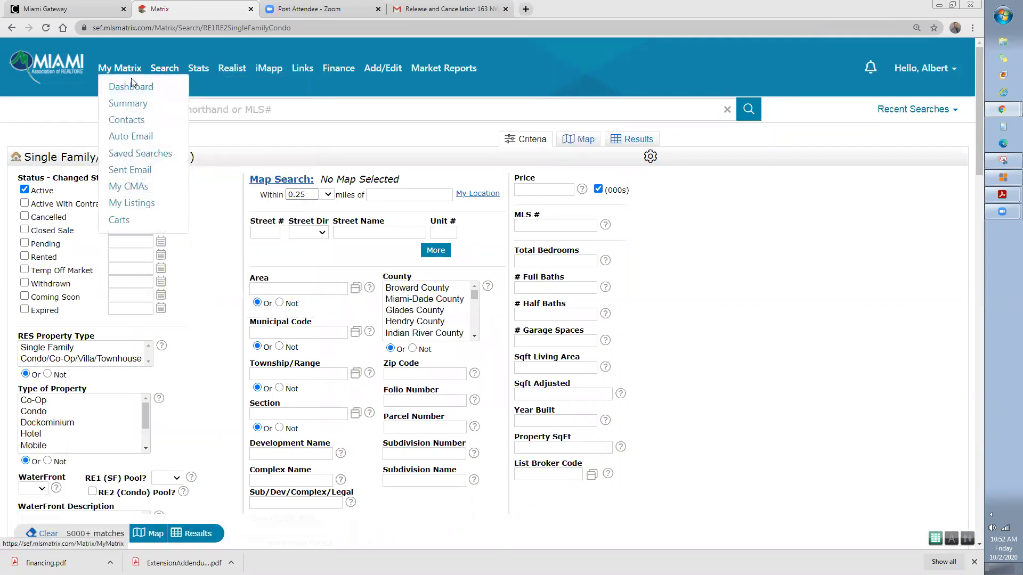
click(138, 204)
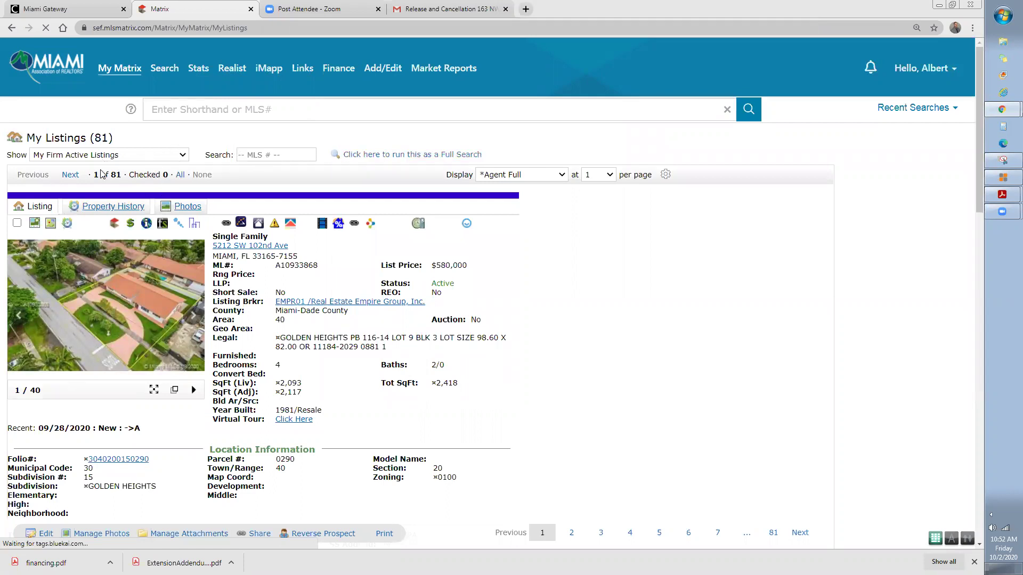
click(71, 176)
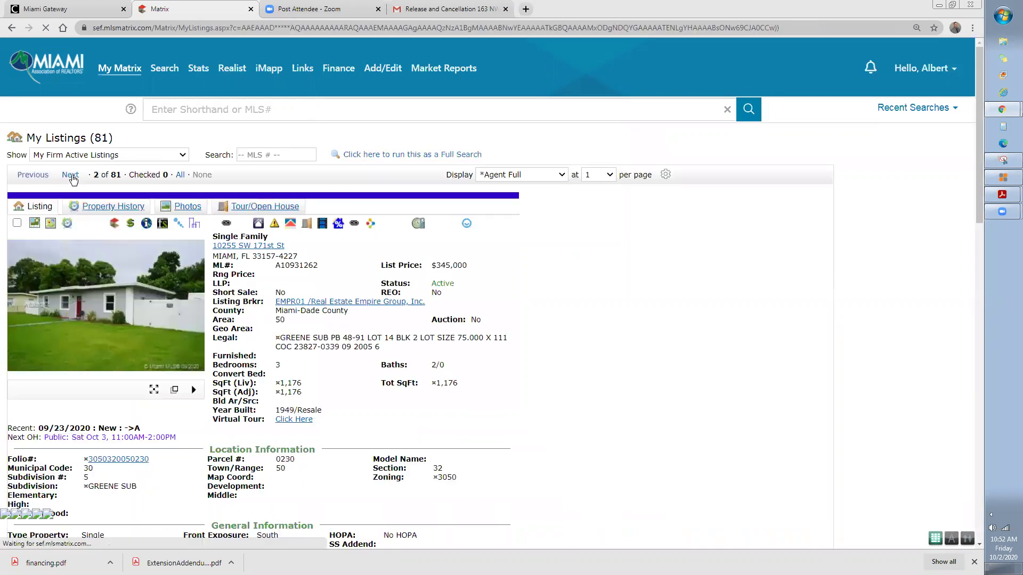
click(70, 175)
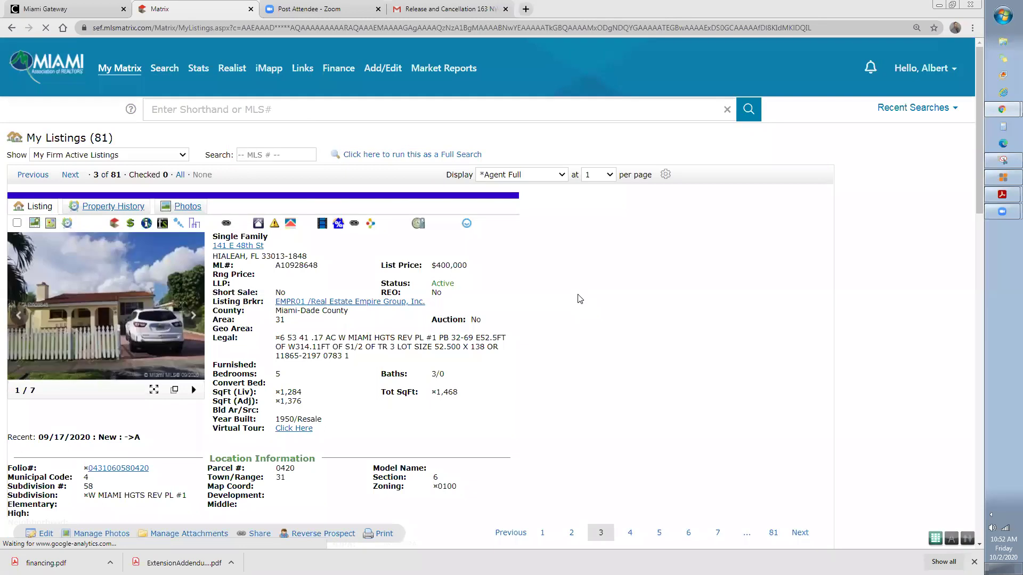
scroll(613, 322, down, 1)
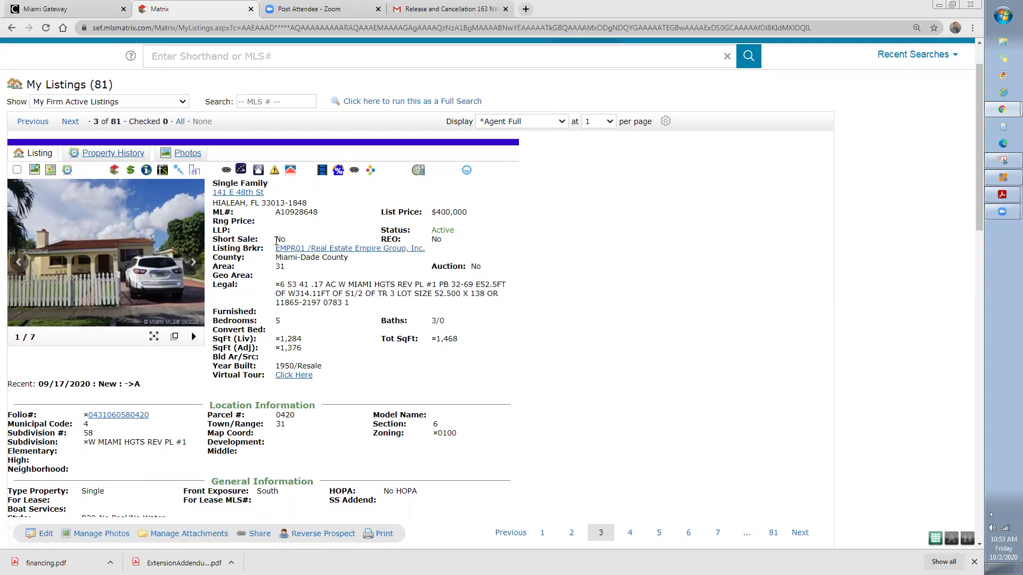
click(278, 248)
click(354, 248)
drag(398, 294, 406, 294)
click(410, 293)
double_click(405, 293)
scroll(355, 348, down, 3)
scroll(354, 348, down, 13)
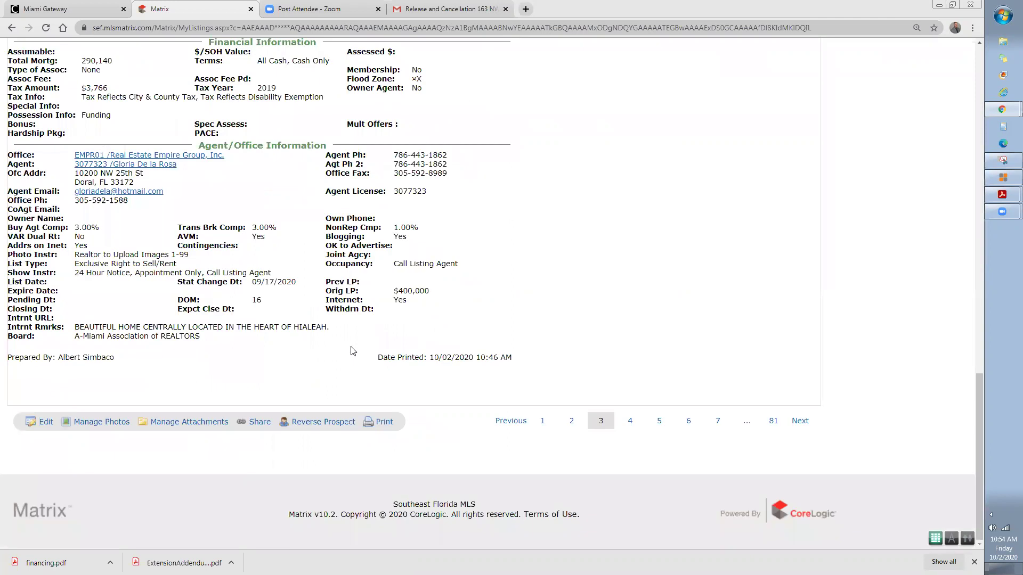
scroll(352, 347, up, 2)
scroll(350, 346, up, 10)
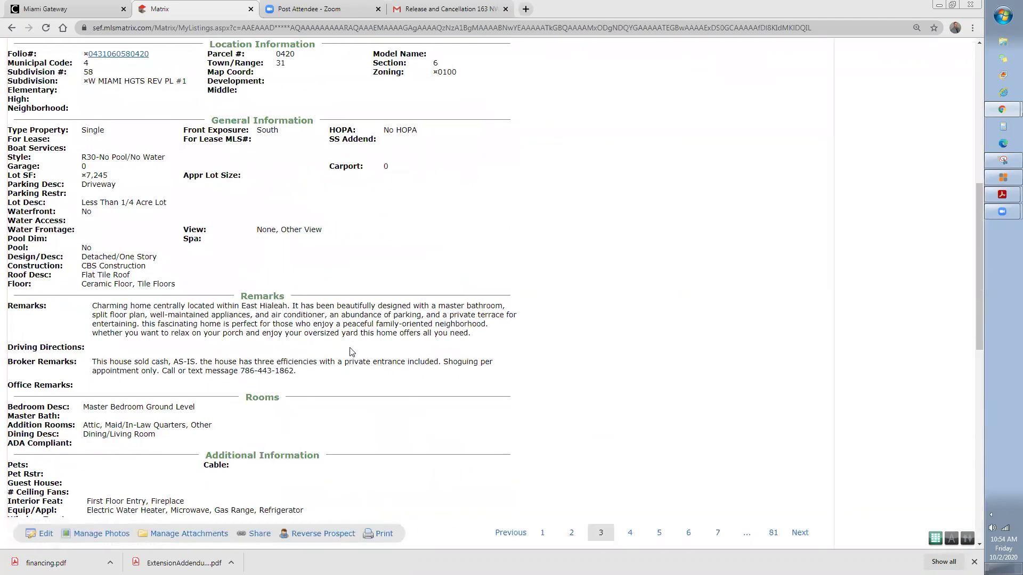
scroll(350, 347, up, 6)
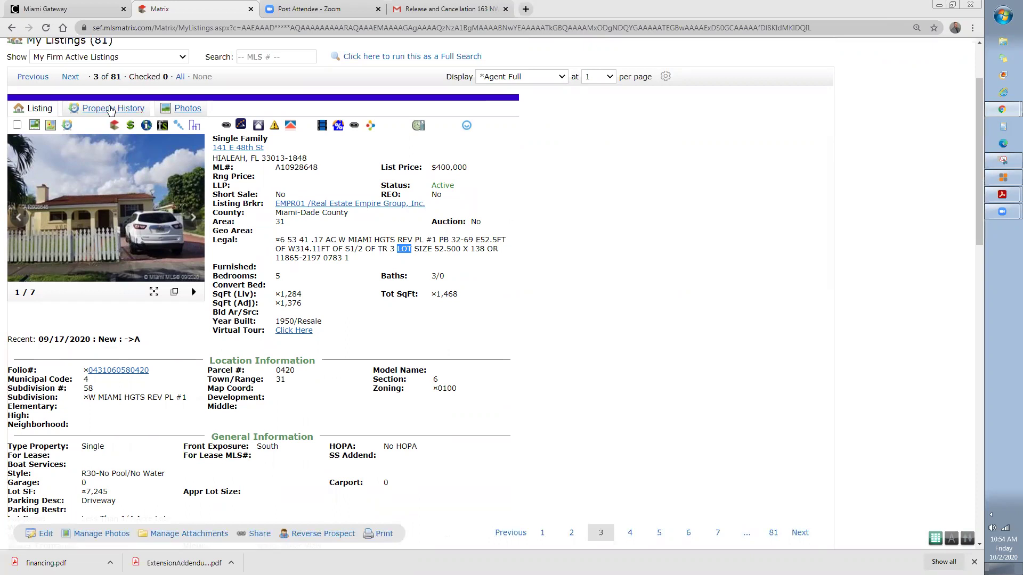
click(70, 76)
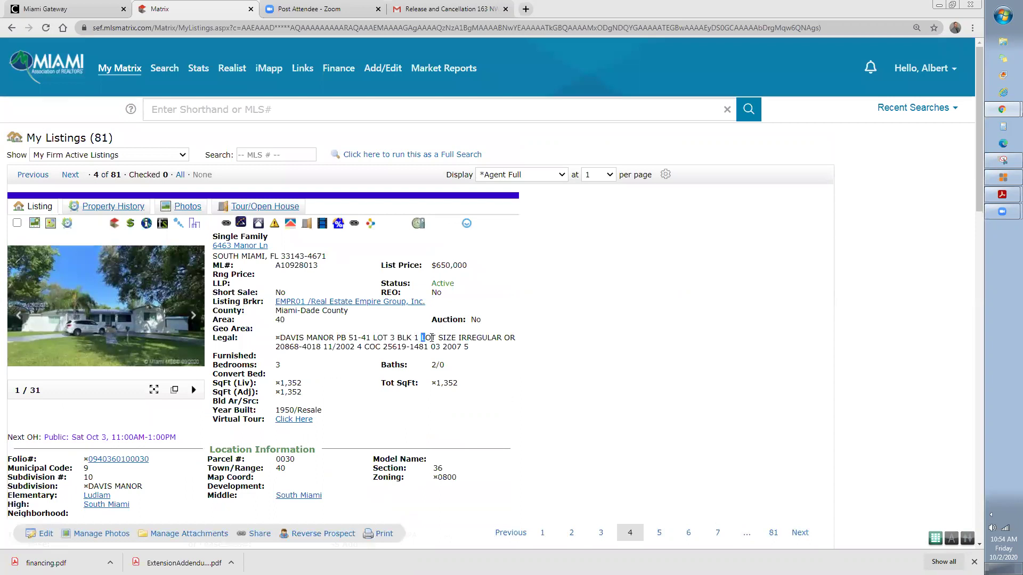
Step: Highlight BLK in the legal description and the $650,000 list price, then clear the highlights
drag(396, 338, 412, 337)
click(396, 386)
mouse_move(434, 265)
mouse_down()
mouse_move(460, 265)
mouse_move(432, 265)
mouse_up()
click(481, 268)
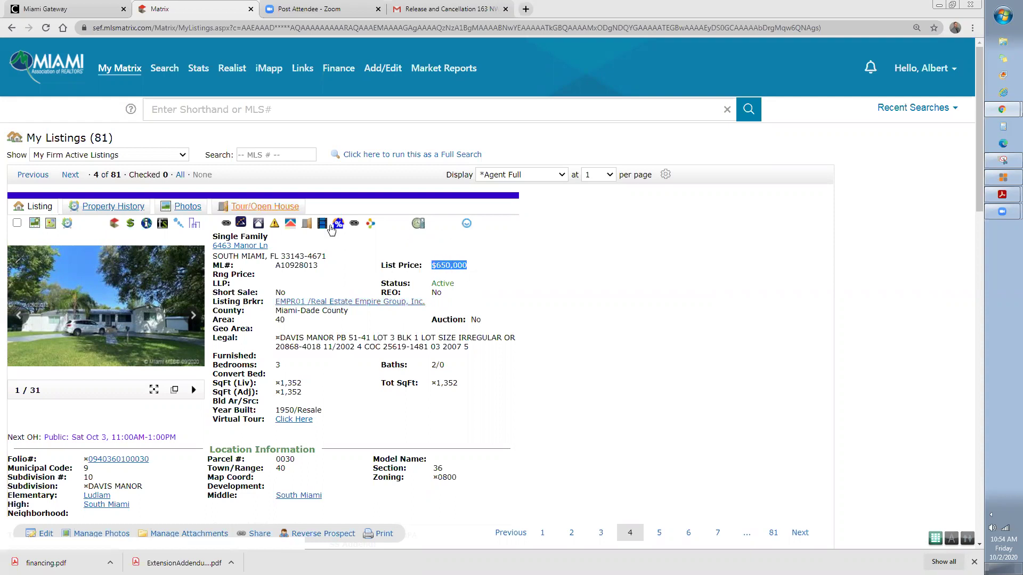
click(71, 176)
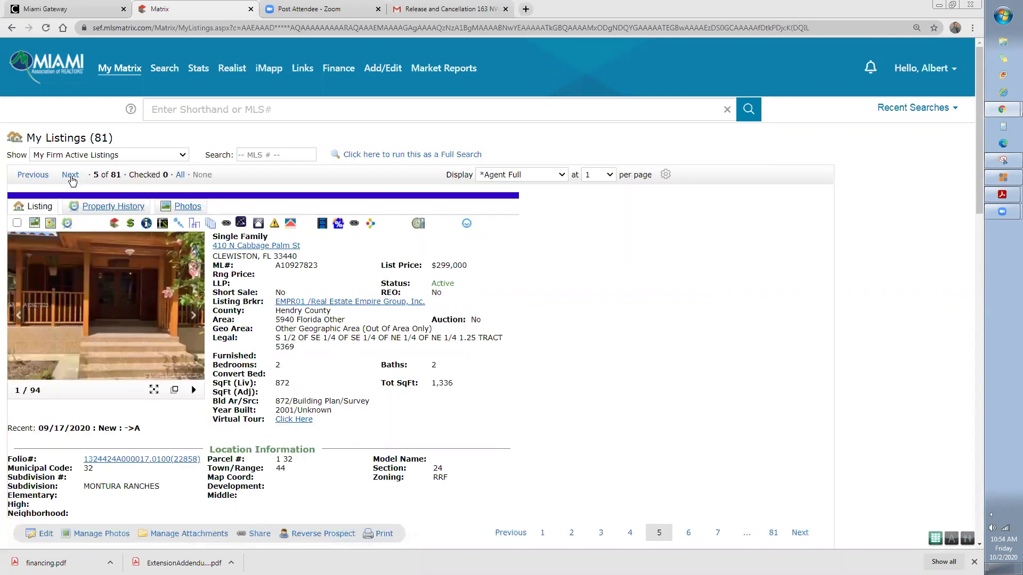
click(70, 177)
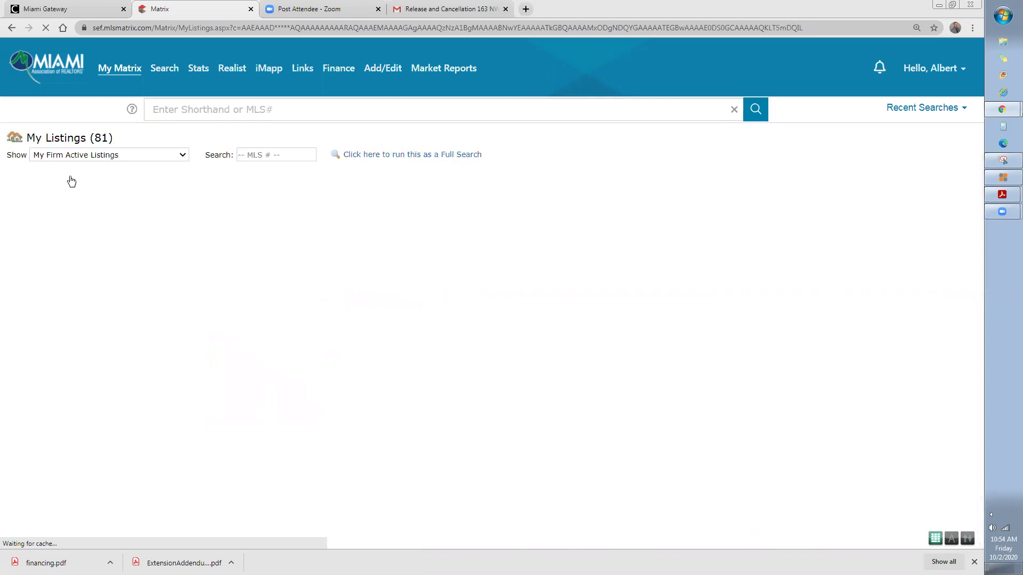
click(71, 176)
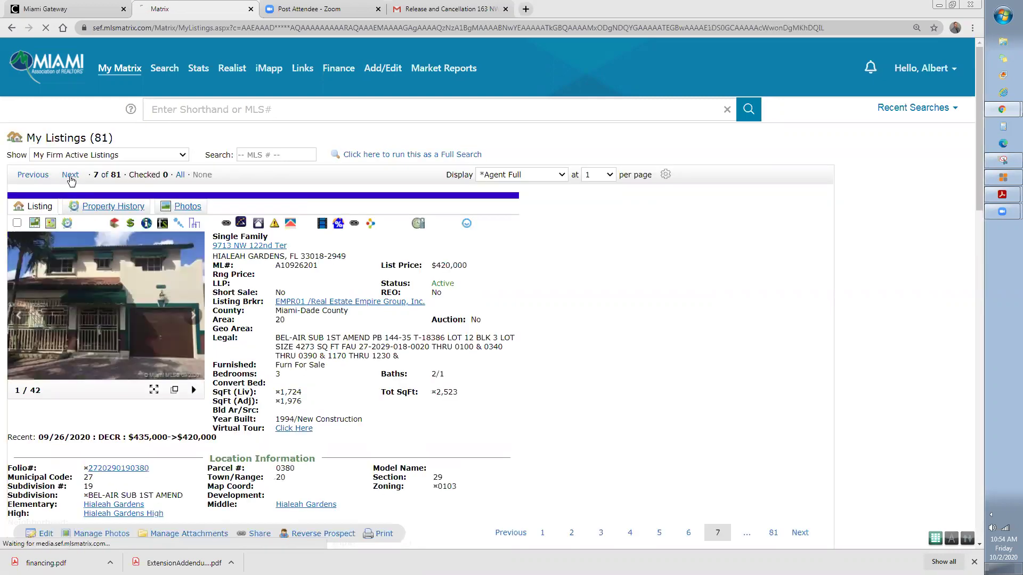
click(71, 176)
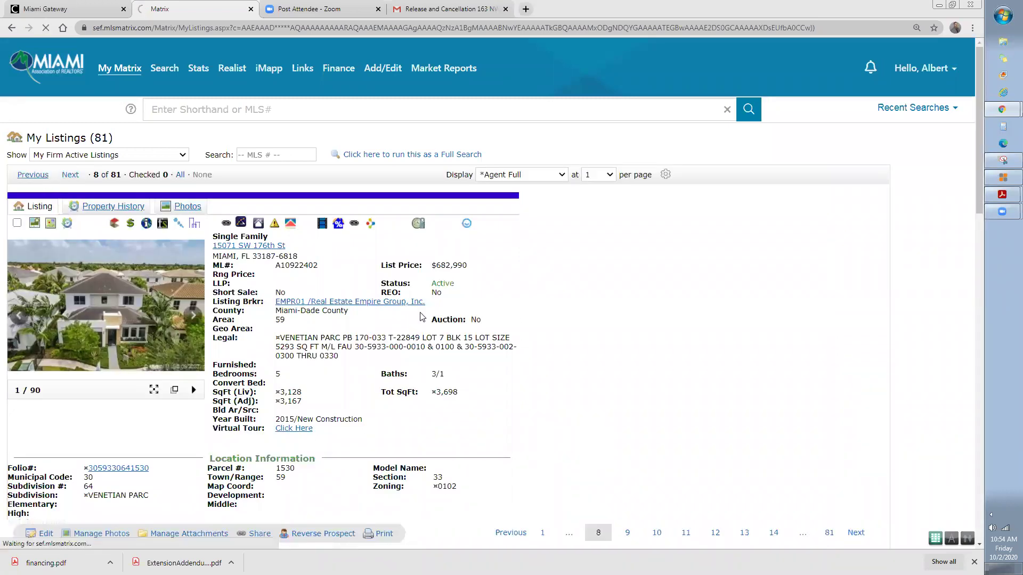
click(71, 177)
scroll(410, 319, down, 12)
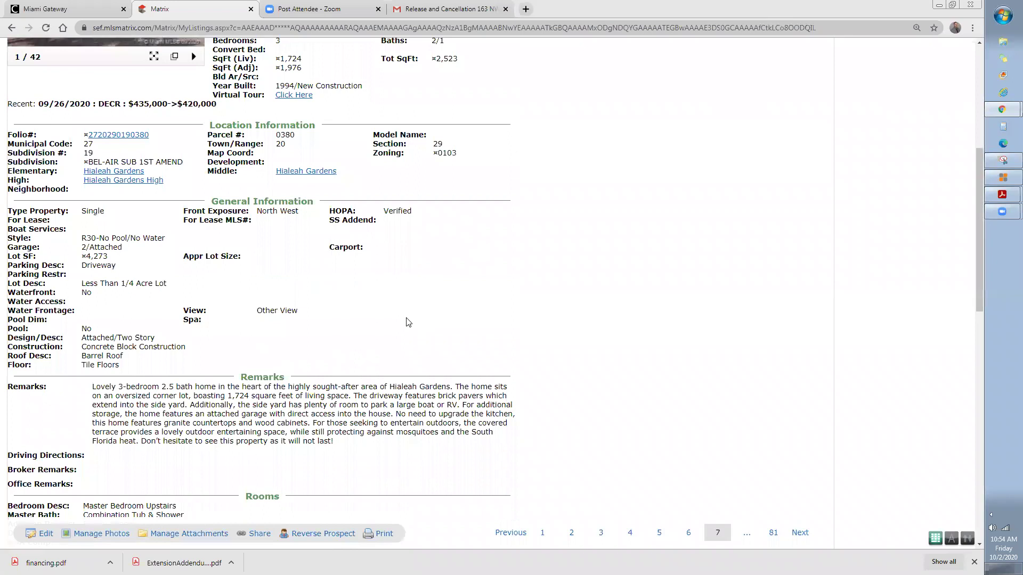
scroll(408, 322, down, 4)
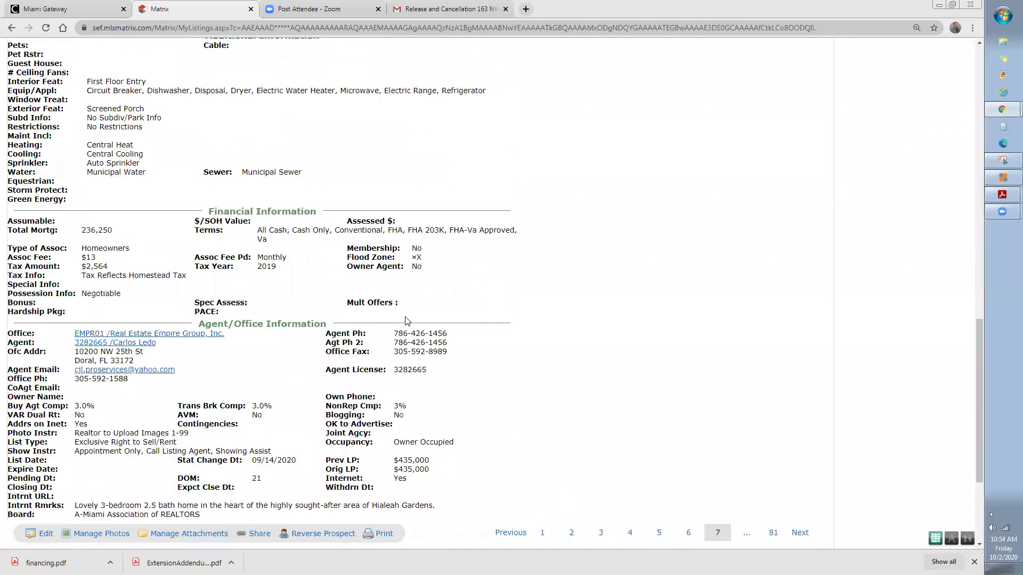
double_click(394, 230)
scroll(407, 258, up, 5)
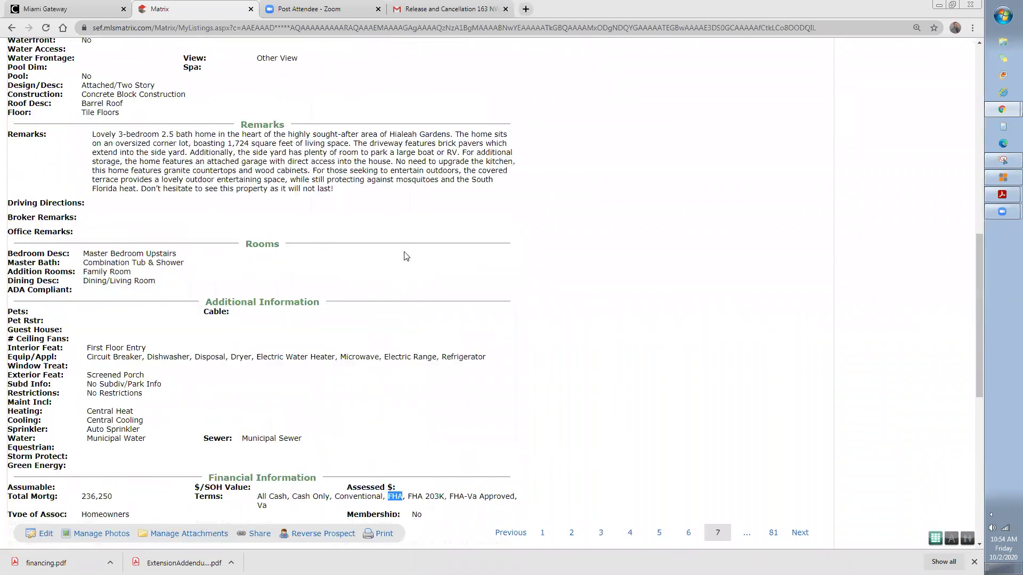
scroll(395, 300, up, 4)
scroll(394, 338, up, 4)
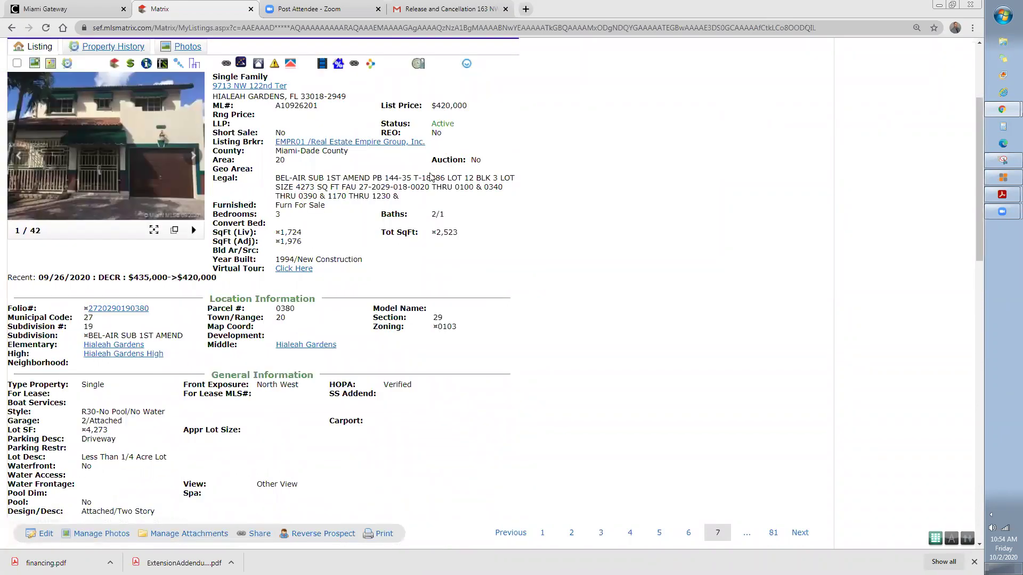
double_click(450, 177)
triple_click(486, 268)
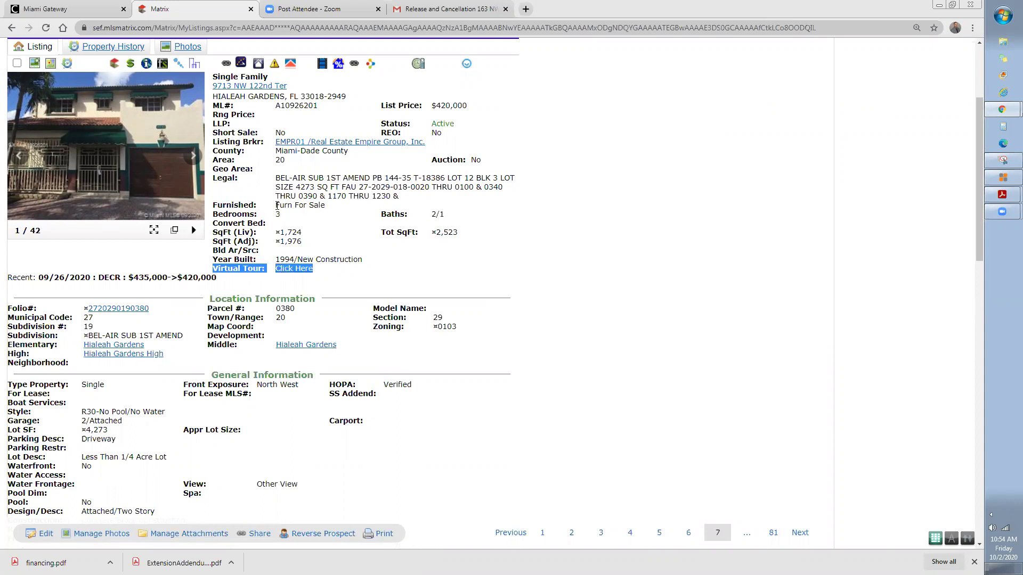
drag(277, 206, 315, 207)
click(318, 236)
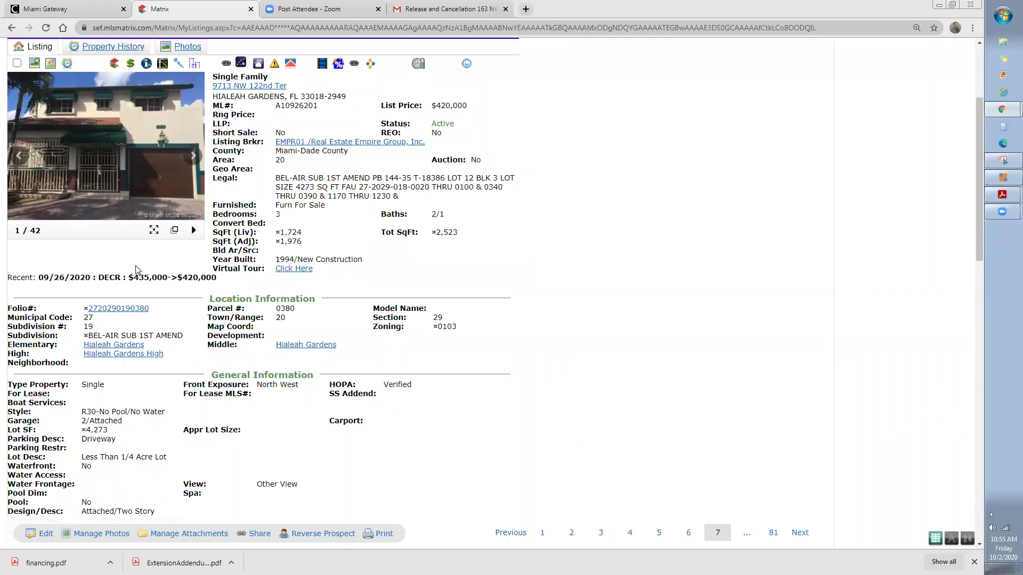
drag(8, 277, 7, 273)
click(30, 277)
click(136, 153)
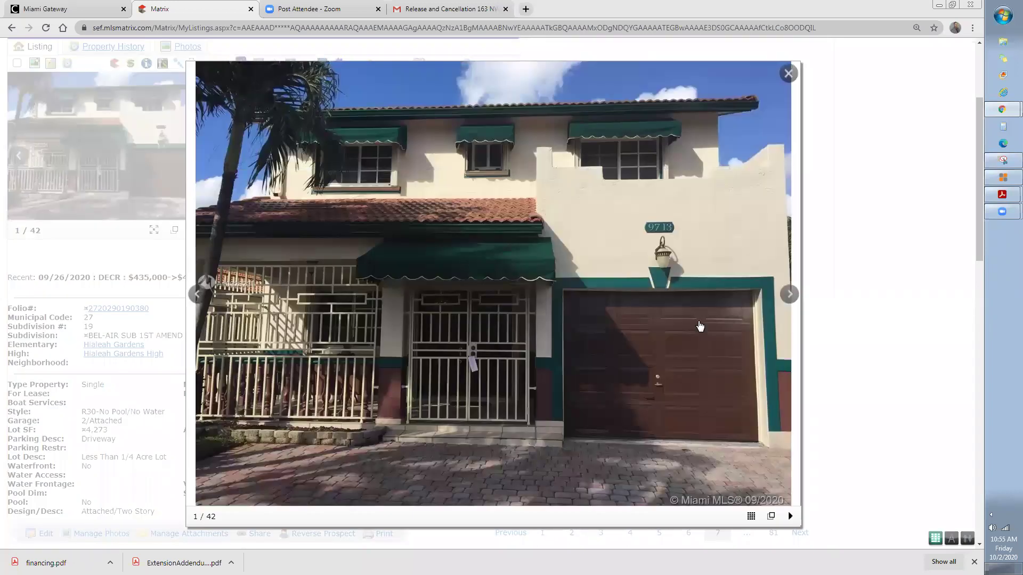
click(790, 296)
click(792, 299)
click(792, 302)
click(792, 302)
click(792, 302)
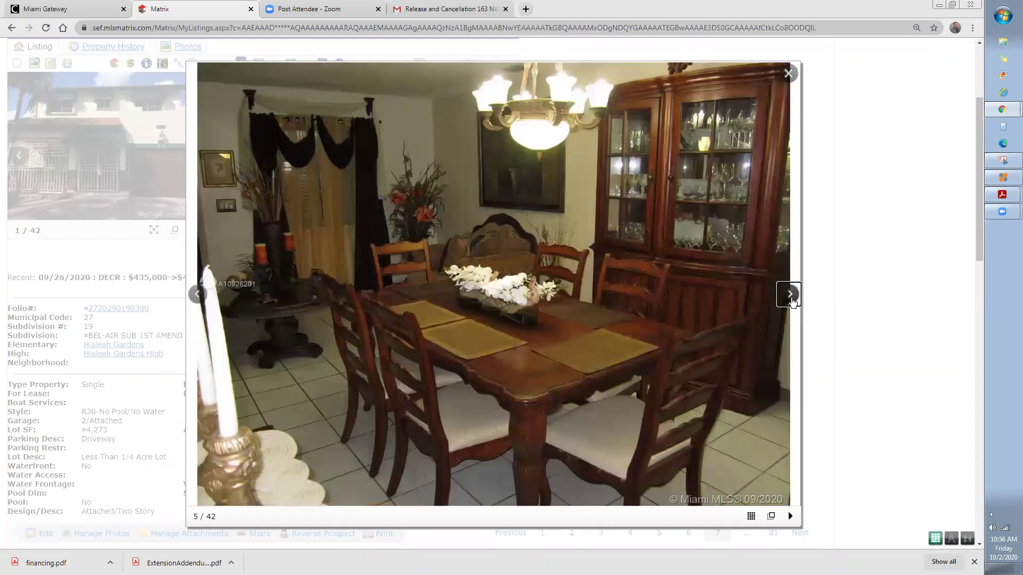
click(792, 301)
click(792, 301)
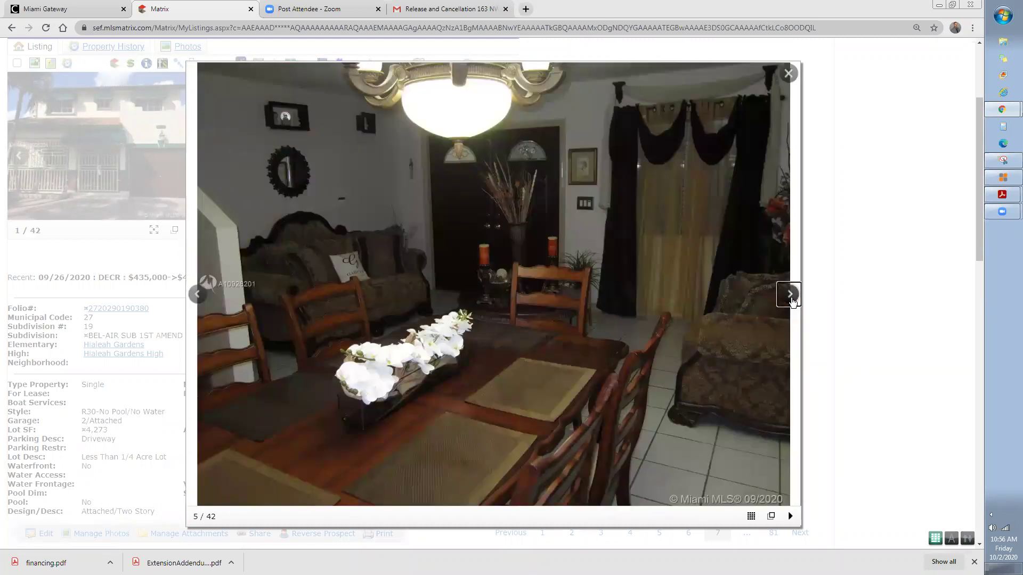
click(792, 301)
click(792, 301)
click(792, 301)
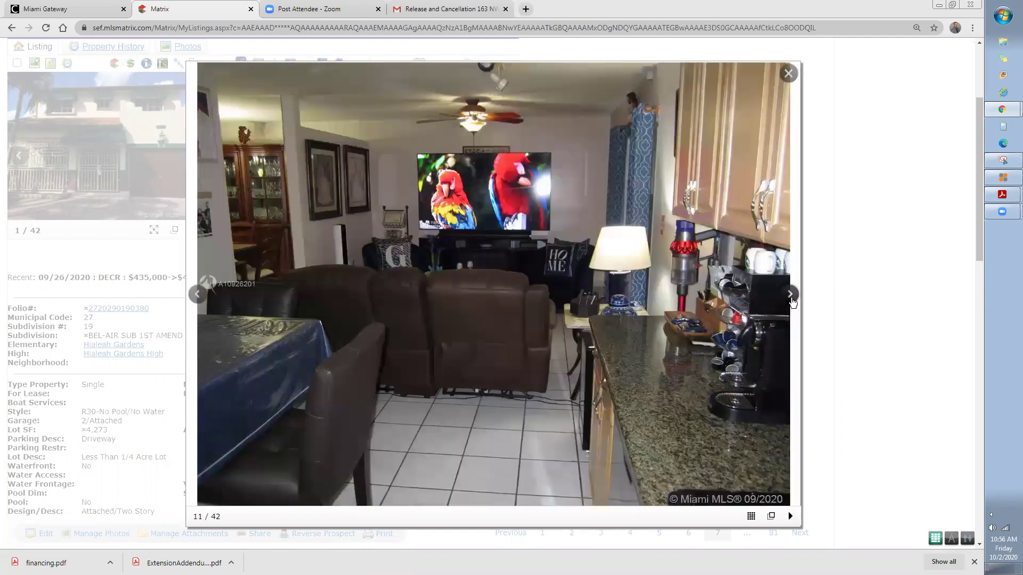
click(792, 301)
click(792, 302)
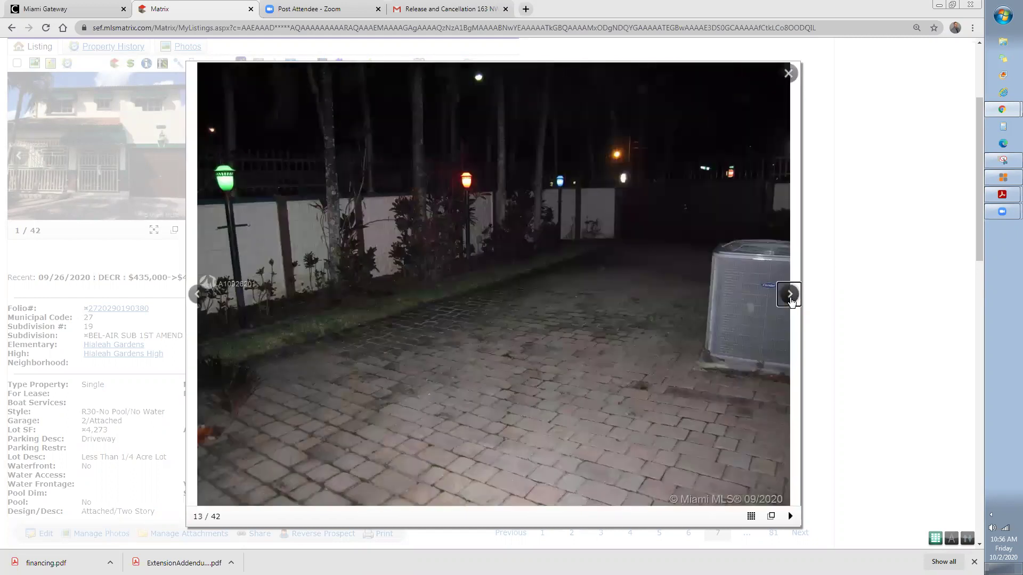
click(792, 302)
click(792, 301)
click(792, 301)
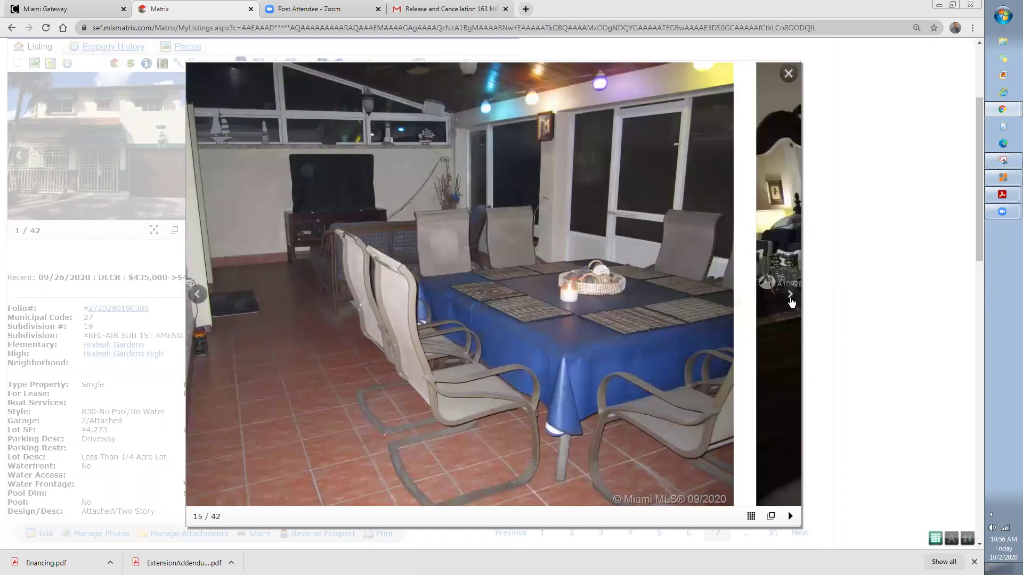
click(792, 302)
click(791, 302)
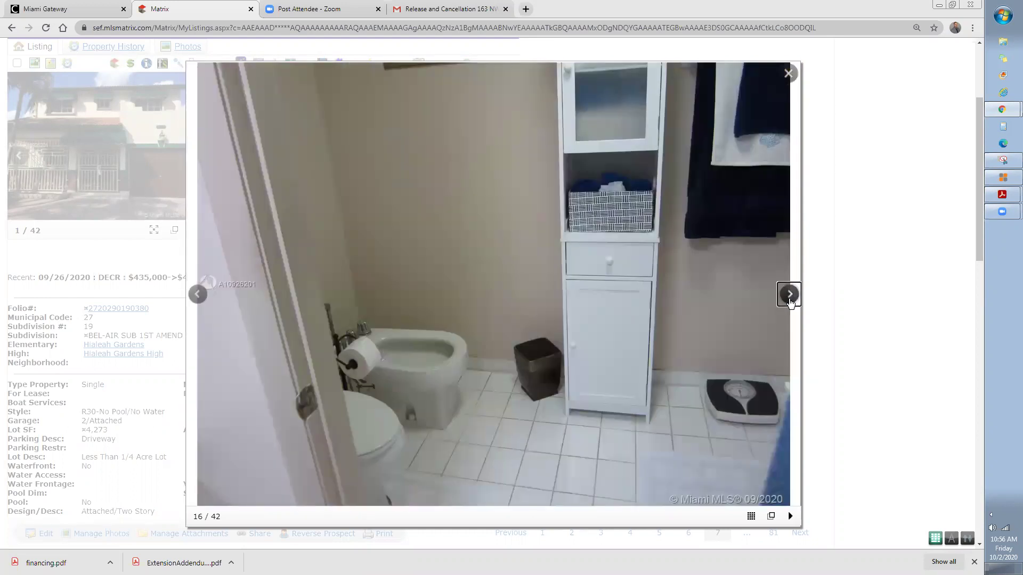
click(791, 298)
click(787, 73)
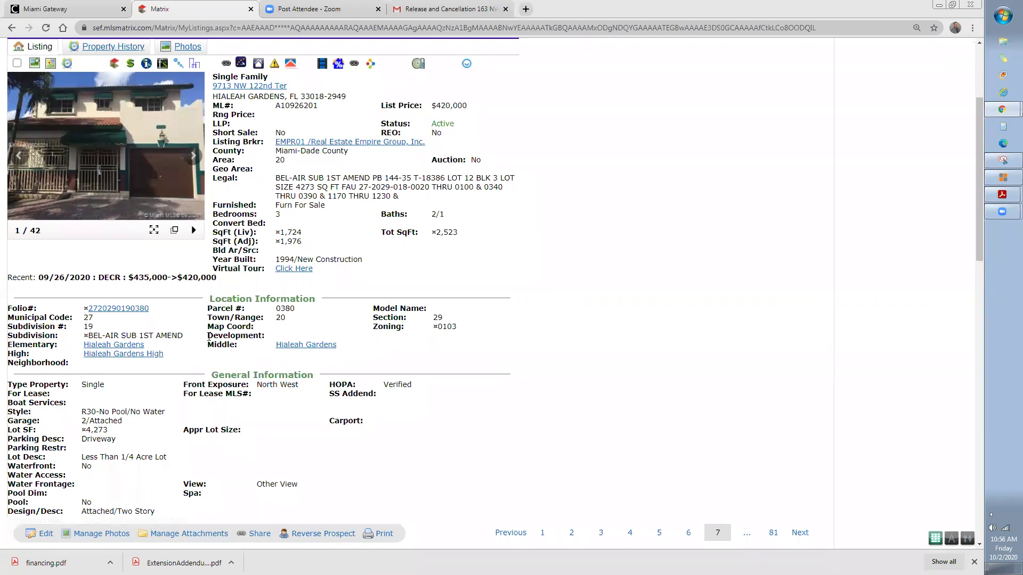
scroll(193, 357, down, 2)
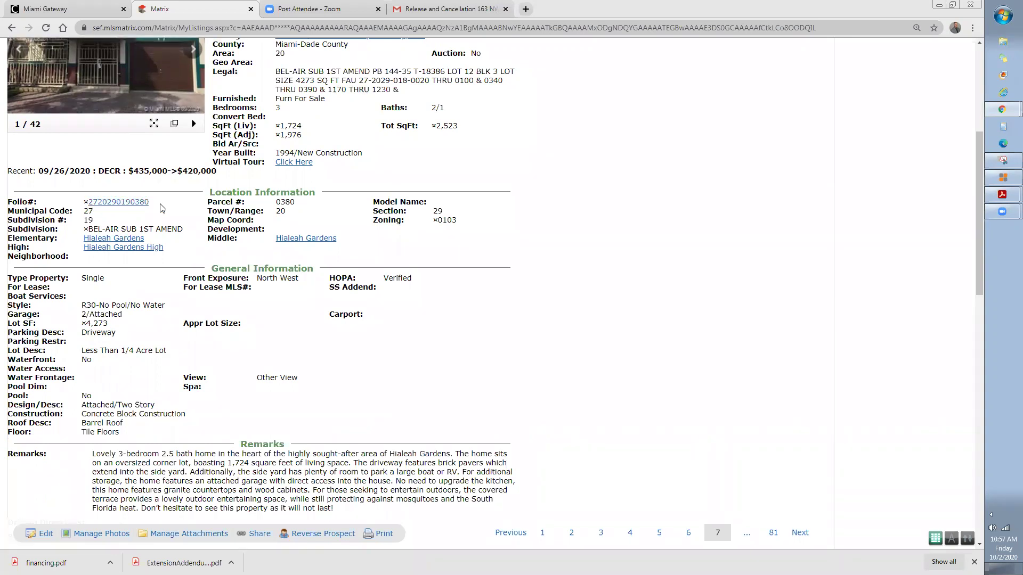
right_click(117, 208)
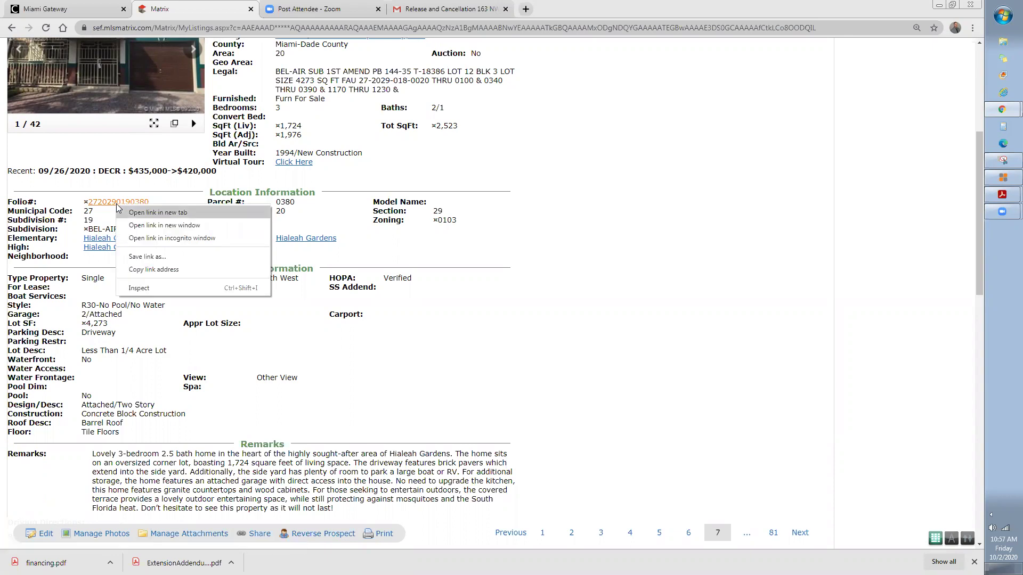
click(145, 212)
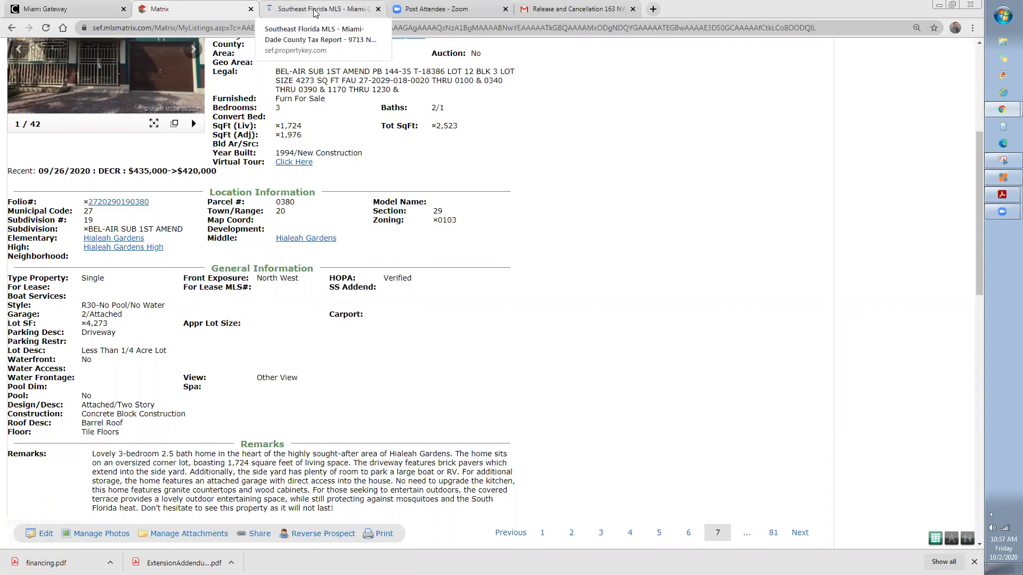
click(315, 14)
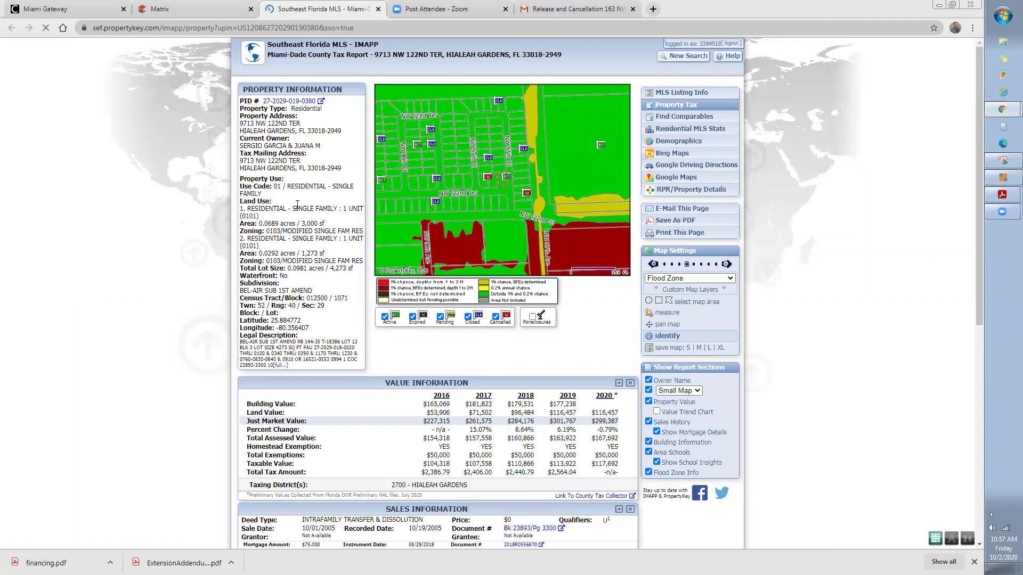
scroll(471, 296, down, 2)
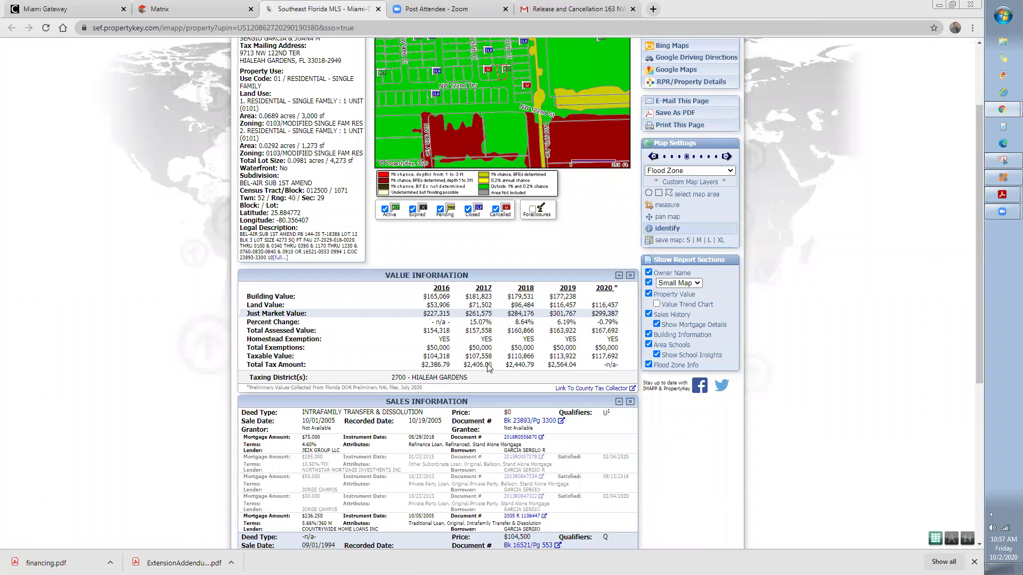
scroll(482, 302, down, 3)
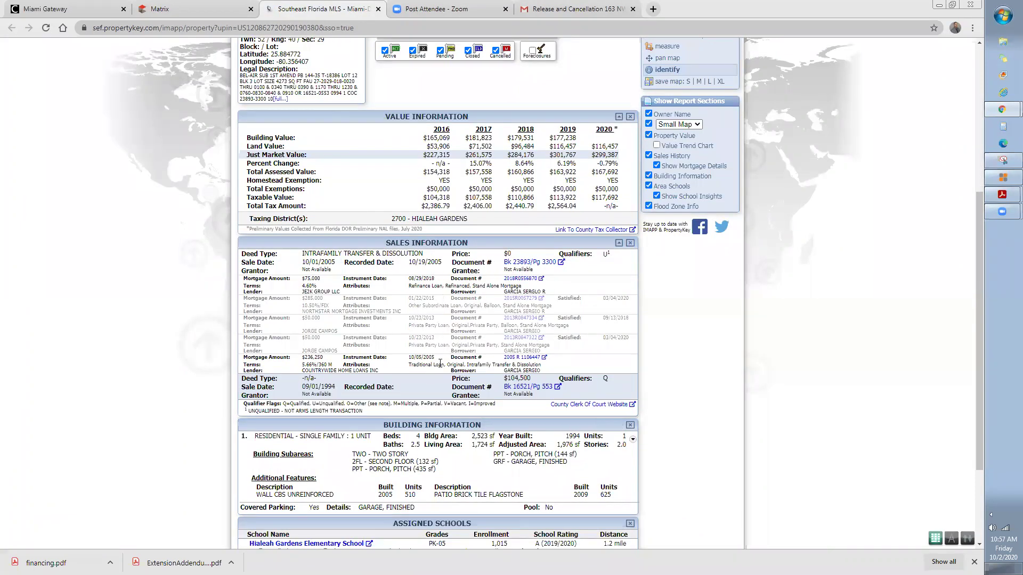
scroll(444, 403, down, 2)
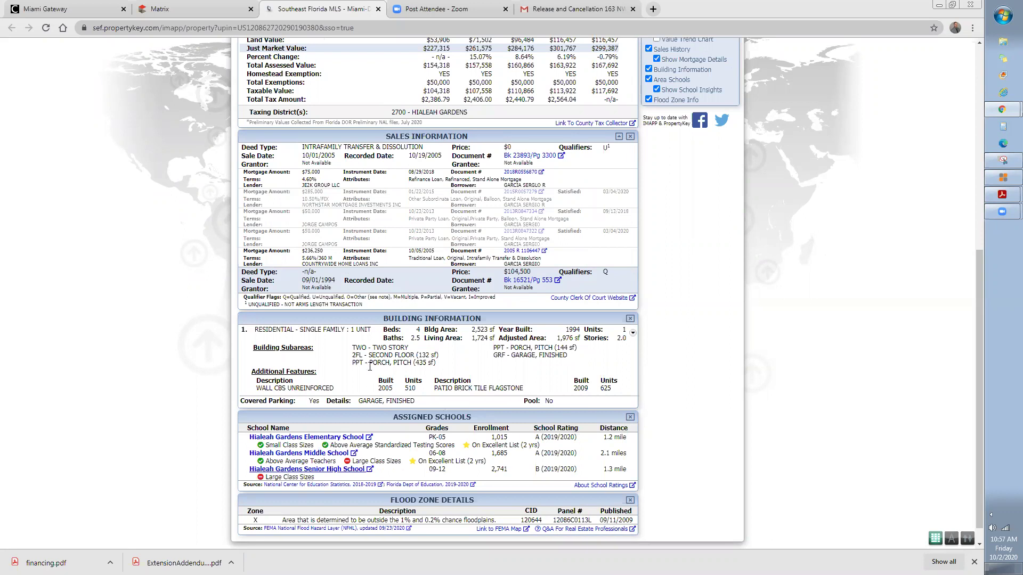
scroll(374, 371, up, 2)
scroll(339, 67, up, 5)
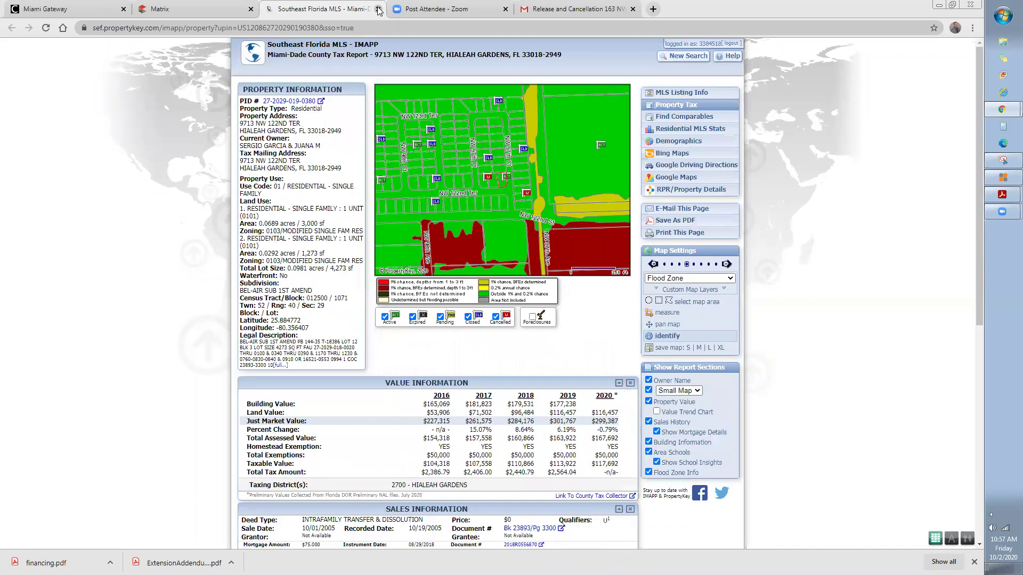
Step: Close the tax report and read the listing's Remarks and details, highlighting the Remarks' opening sentences
key(ctrl+w)
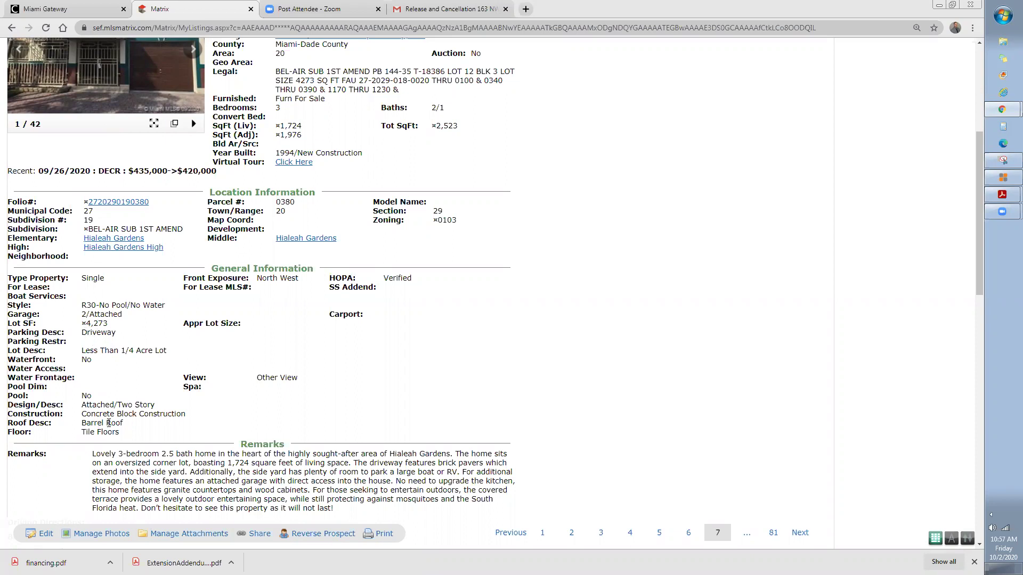
scroll(132, 413, down, 2)
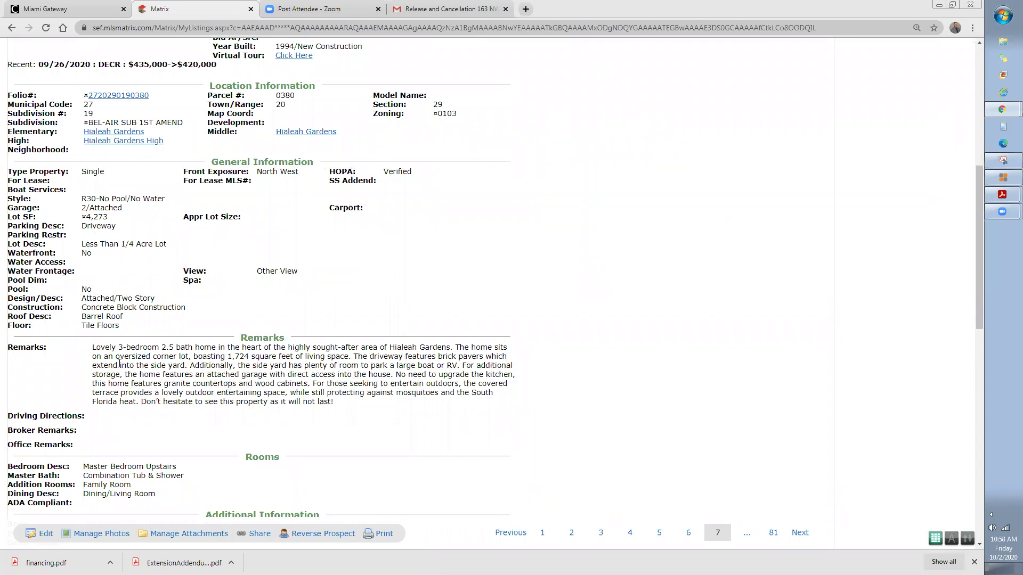
drag(94, 347, 278, 375)
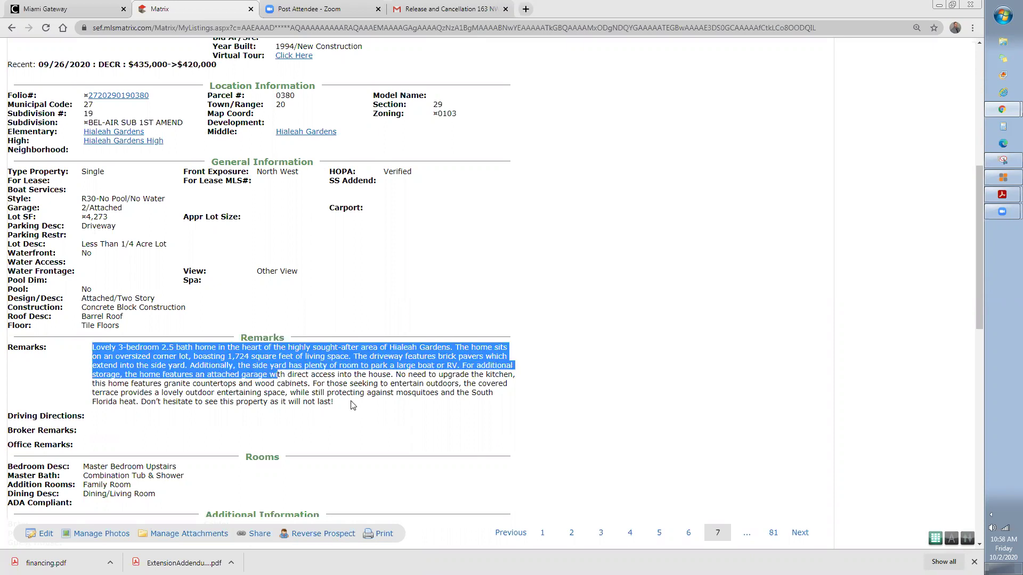
key(shift+Right)
key(shift+Right)
key(shift+Right)
key(shift+Right)
key(shift+Right)
key(shift+Right)
key(shift+Right)
scroll(352, 405, down, 2)
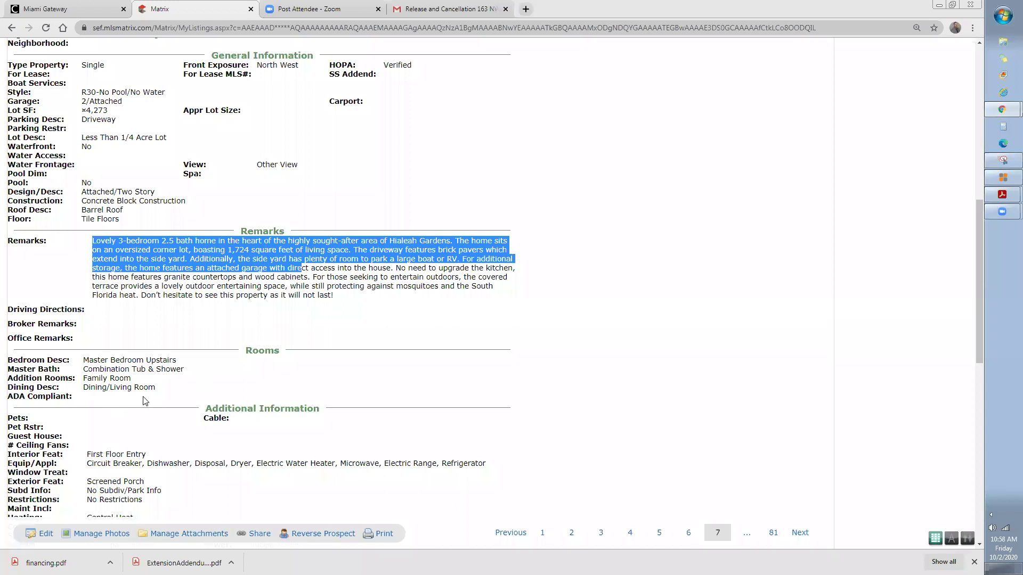
scroll(254, 409, down, 2)
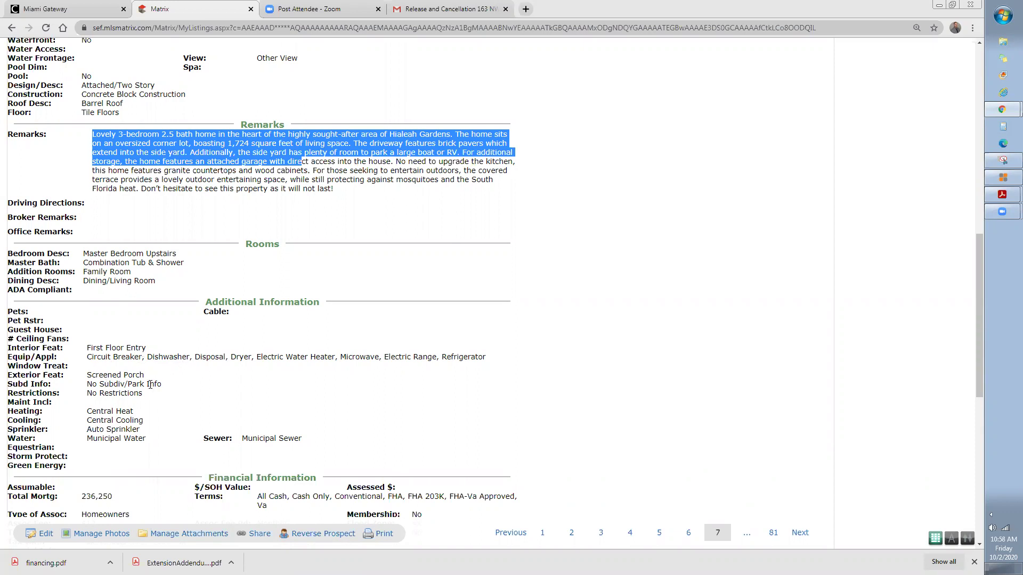
scroll(150, 385, down, 2)
scroll(235, 370, down, 2)
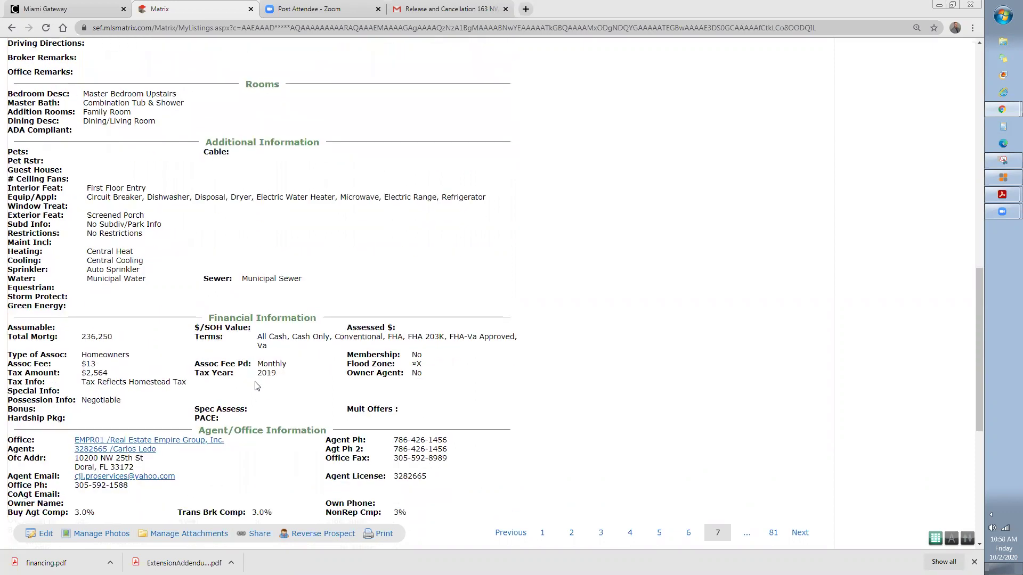
scroll(255, 386, down, 1)
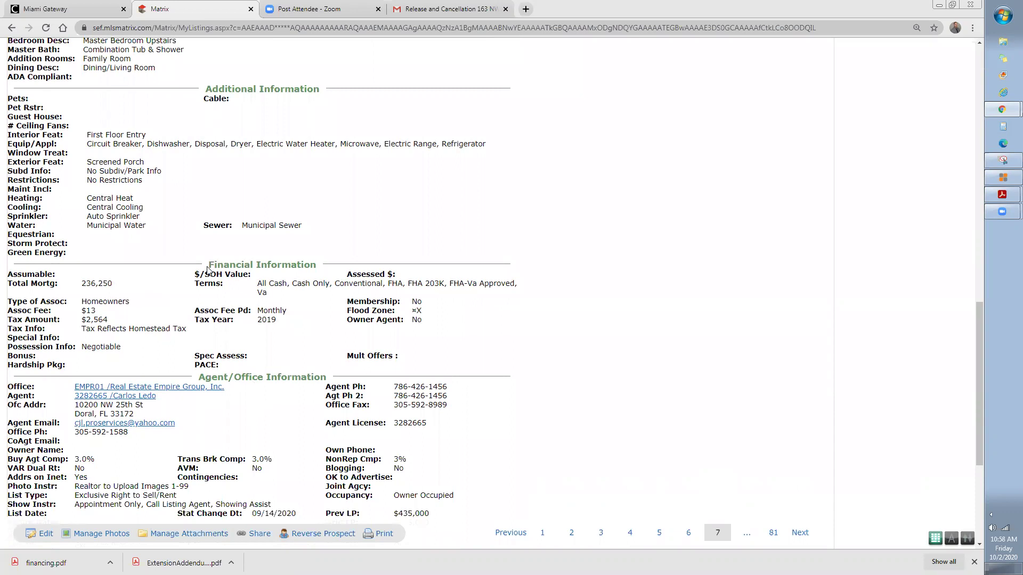
drag(208, 267, 299, 266)
click(293, 295)
drag(28, 302, 80, 312)
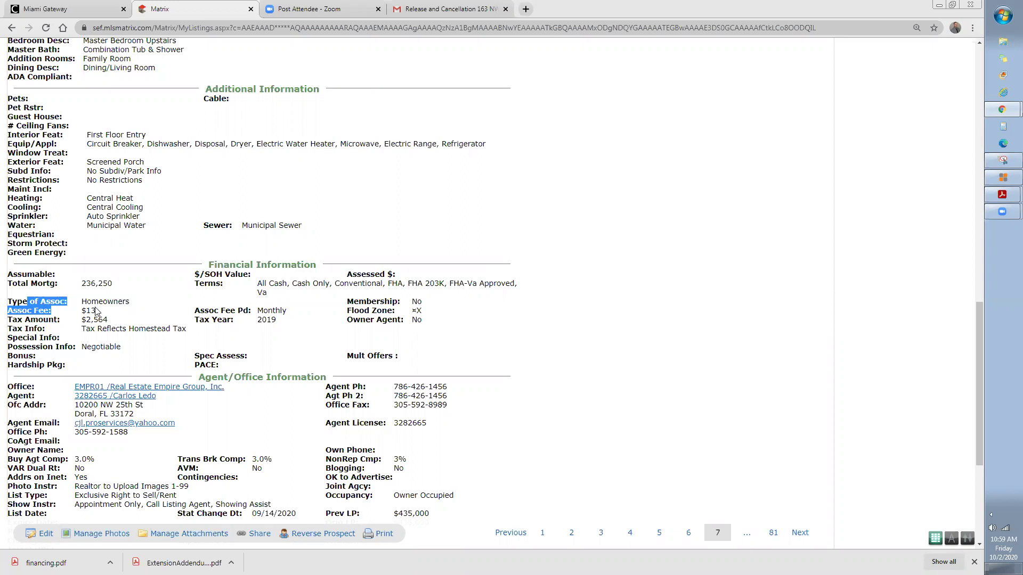
click(121, 324)
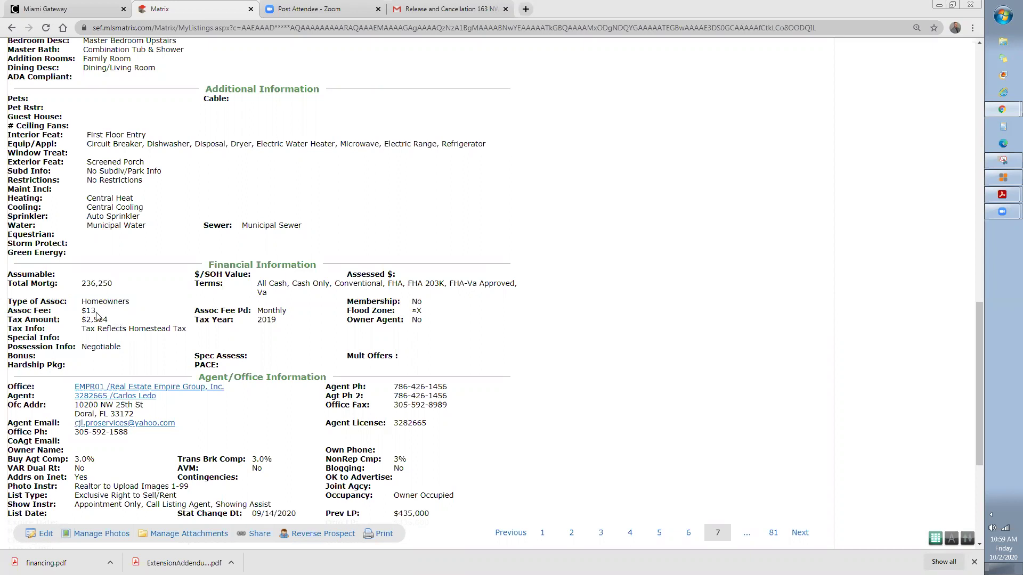
scroll(112, 340, up, 4)
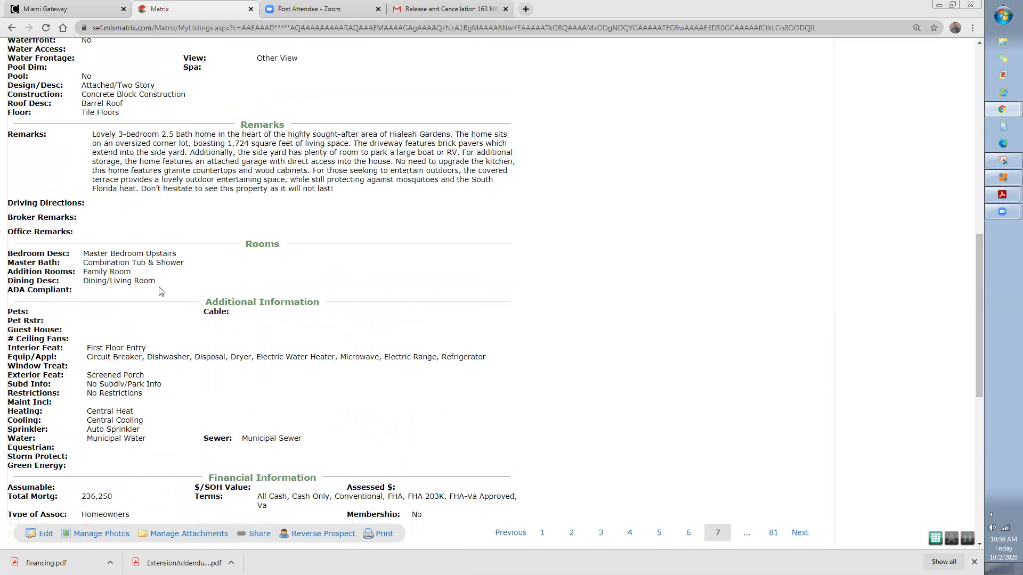
scroll(157, 293, down, 5)
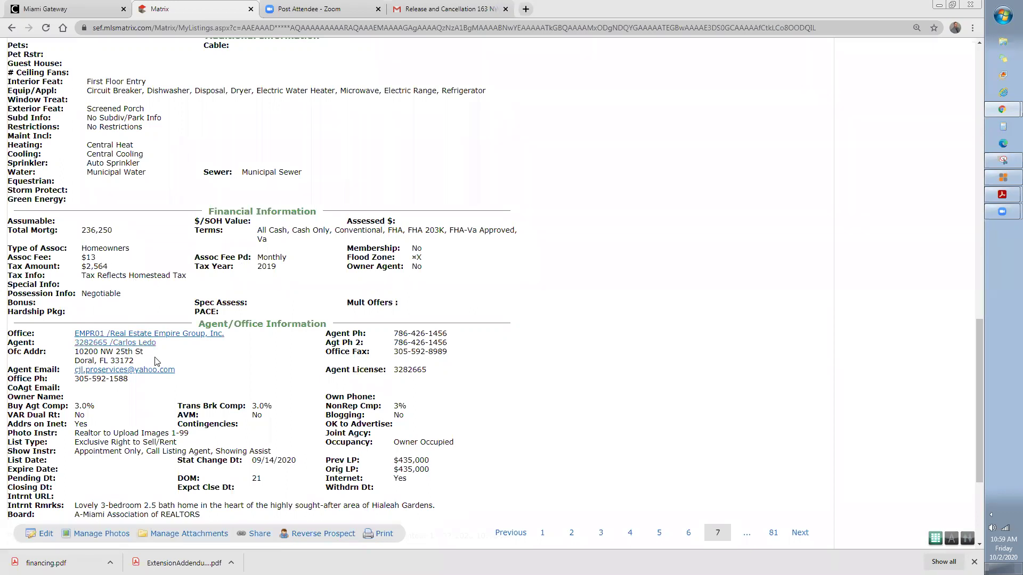
scroll(158, 358, down, 2)
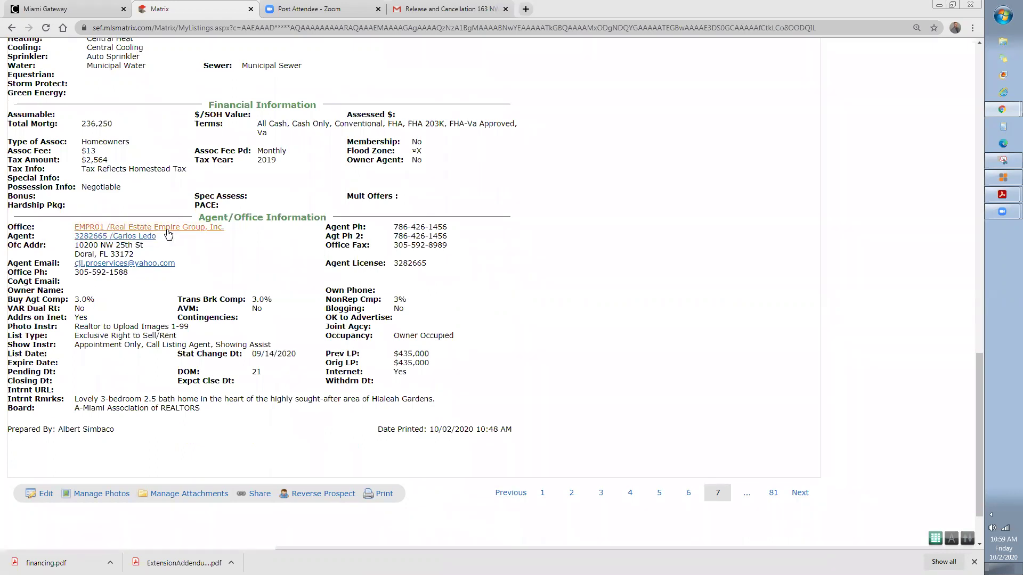
click(145, 239)
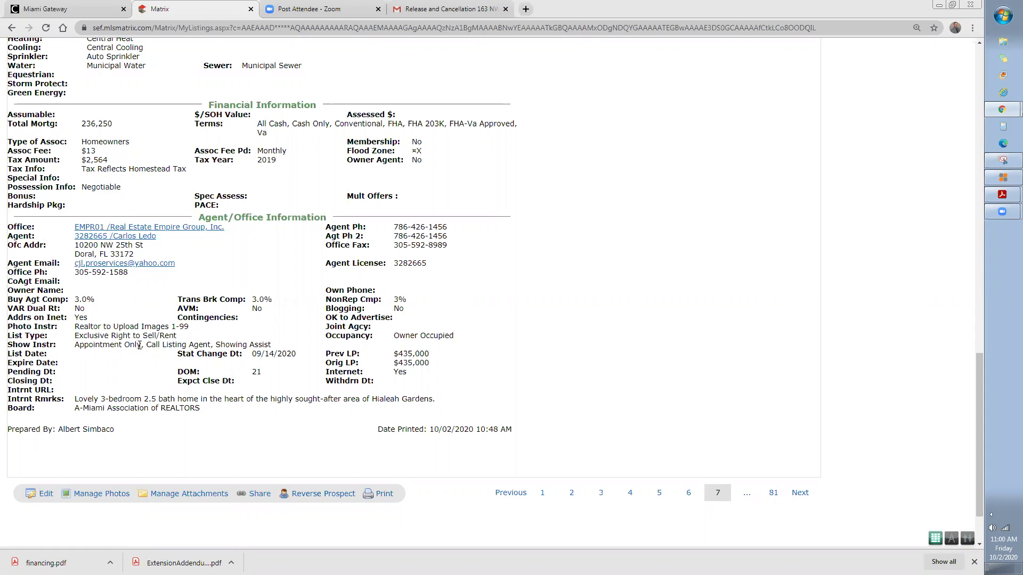
drag(216, 345, 290, 399)
click(290, 399)
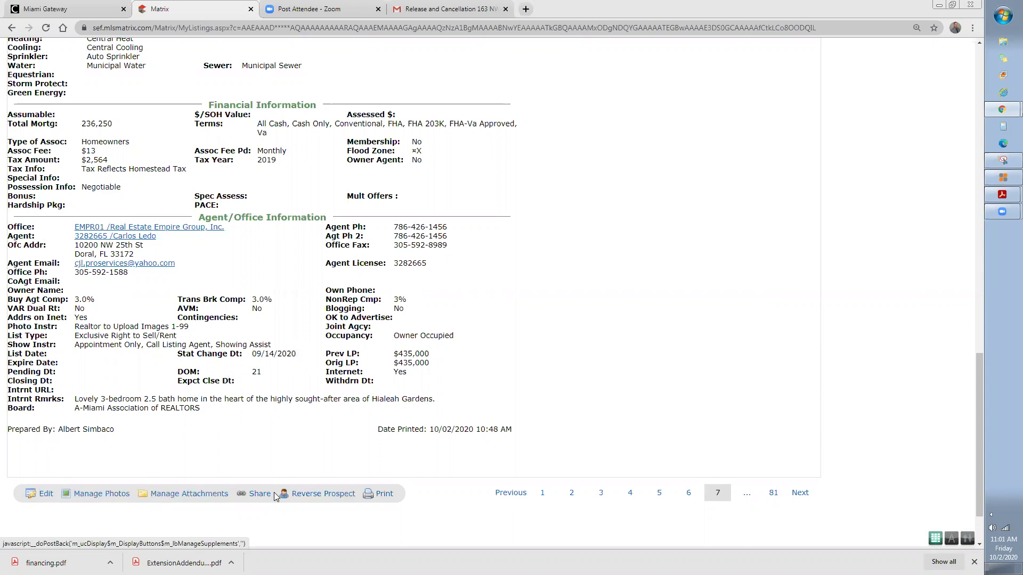
Step: Copy the listing's MLS number A10926201 from the top of the listing
key(Tab)
key(shift+Tab)
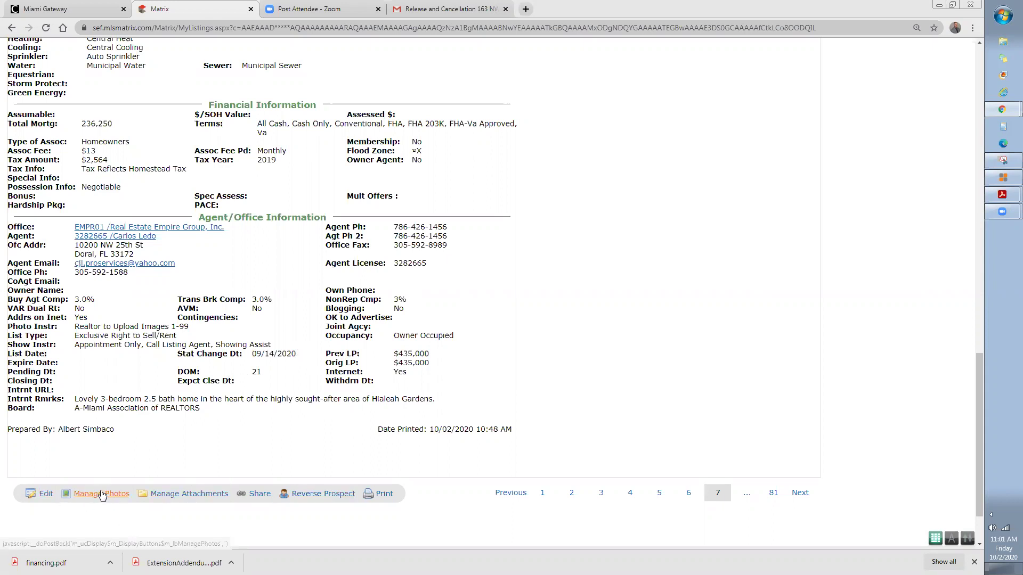
key(Home)
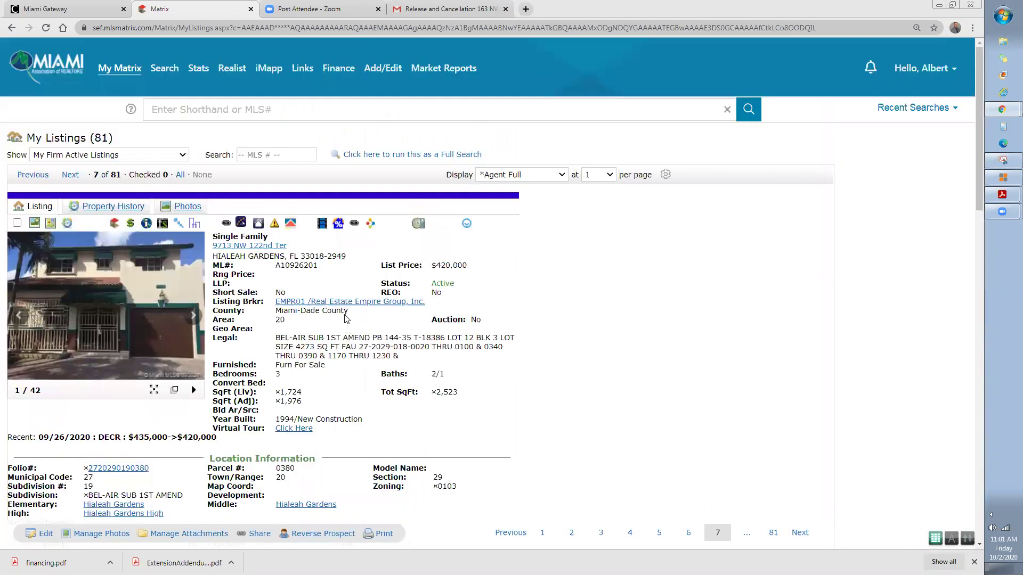
drag(319, 266, 278, 266)
right_click(277, 266)
click(292, 271)
Step: Run a Single Family/Condo search with A10926201 pasted into the MLS # field
click(166, 70)
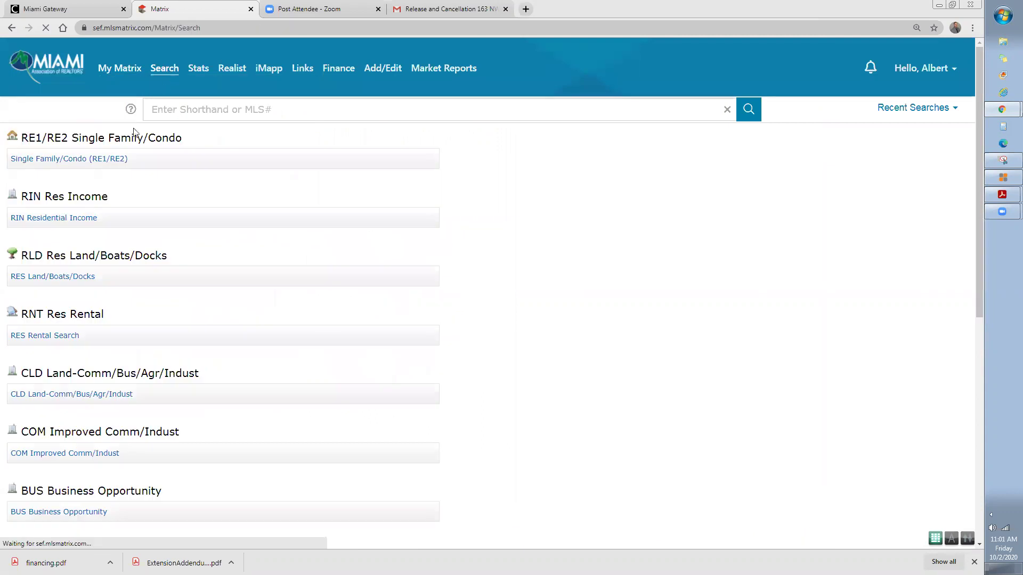
click(74, 160)
click(546, 226)
right_click(547, 226)
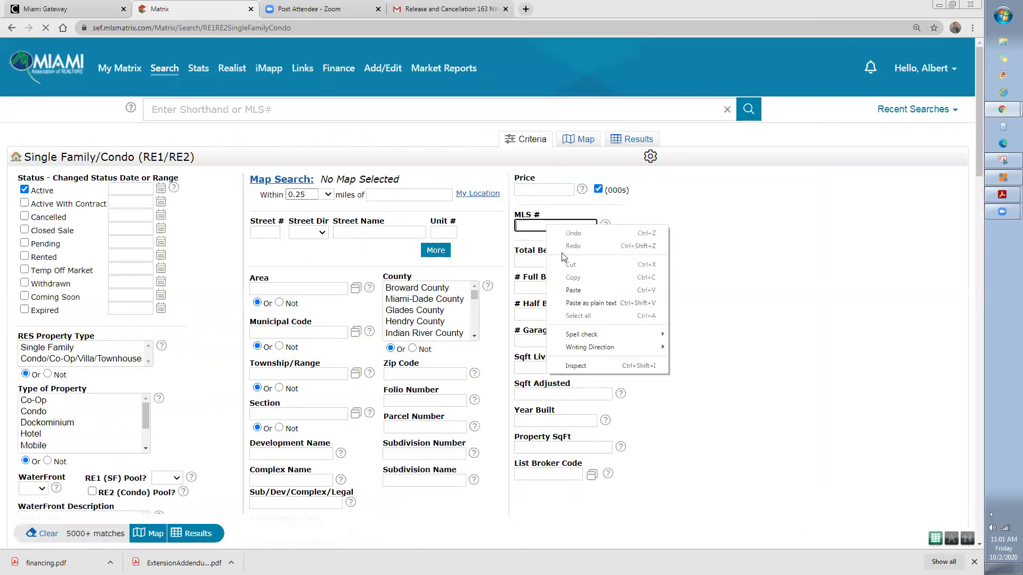
click(567, 286)
key(Return)
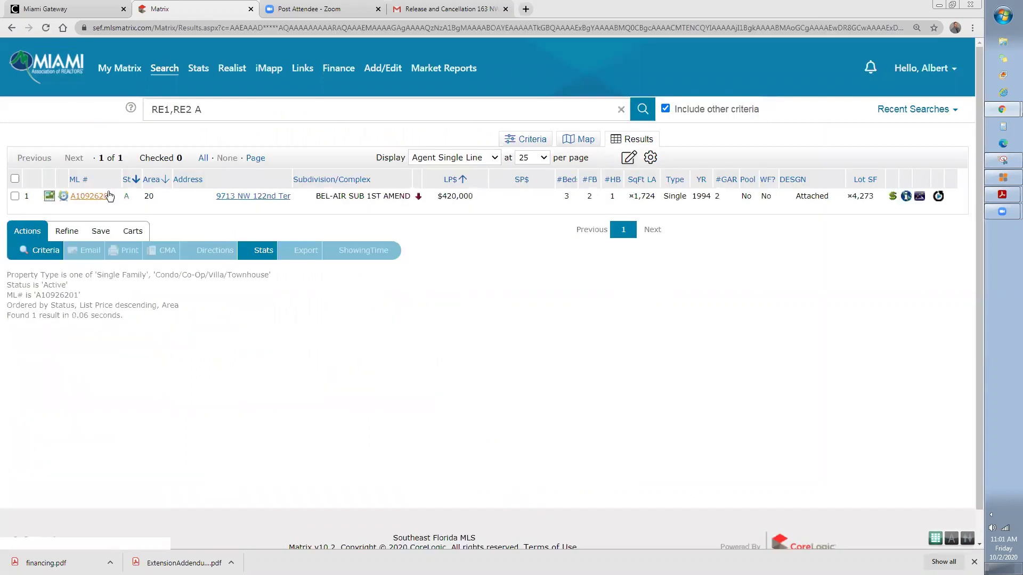
Step: Open the Agent Full view of A10926201 and launch ShowingTime from its Actions bar
click(99, 197)
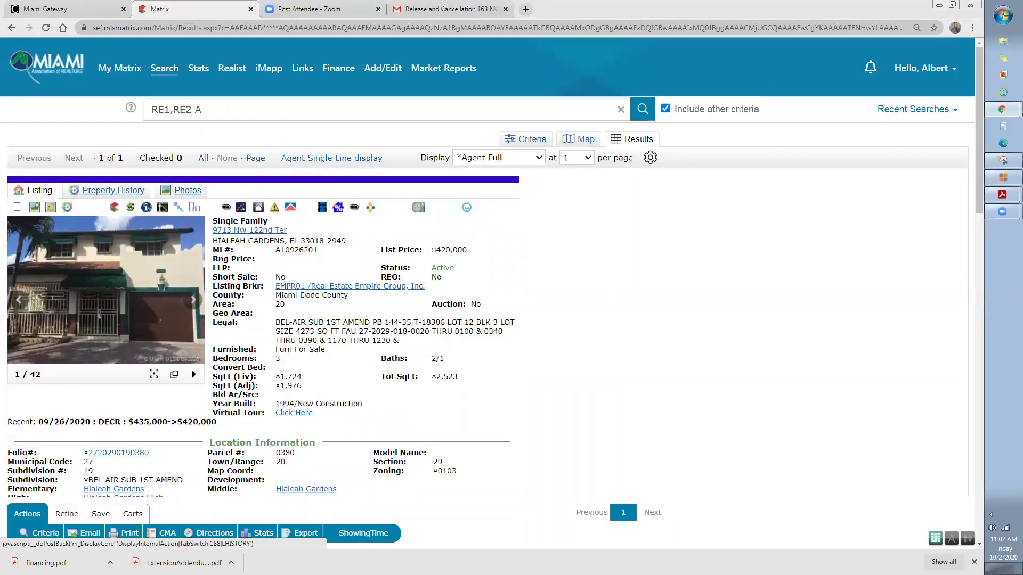
scroll(246, 323, down, 5)
scroll(247, 323, down, 4)
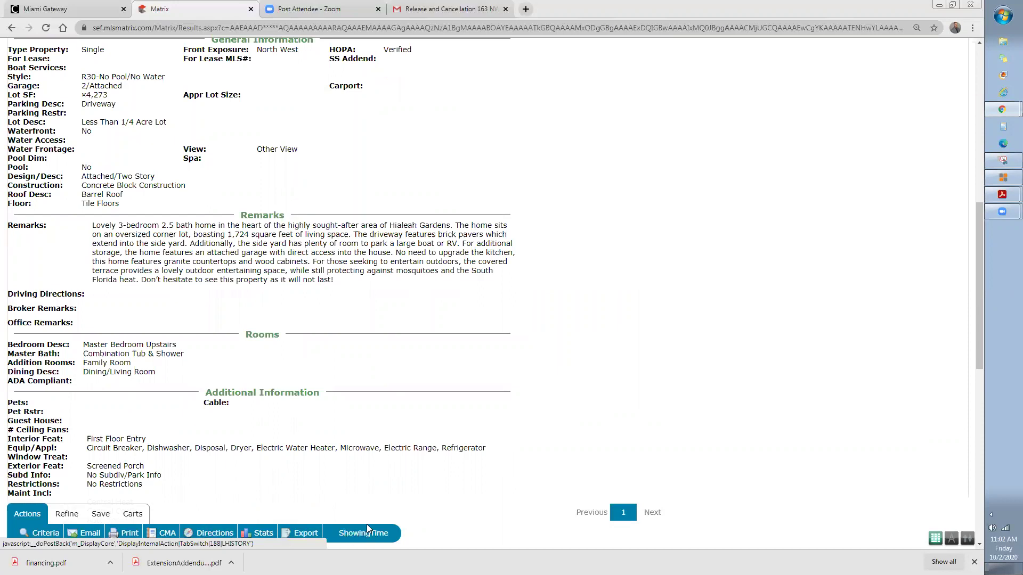
scroll(373, 519, down, 2)
scroll(373, 520, down, 8)
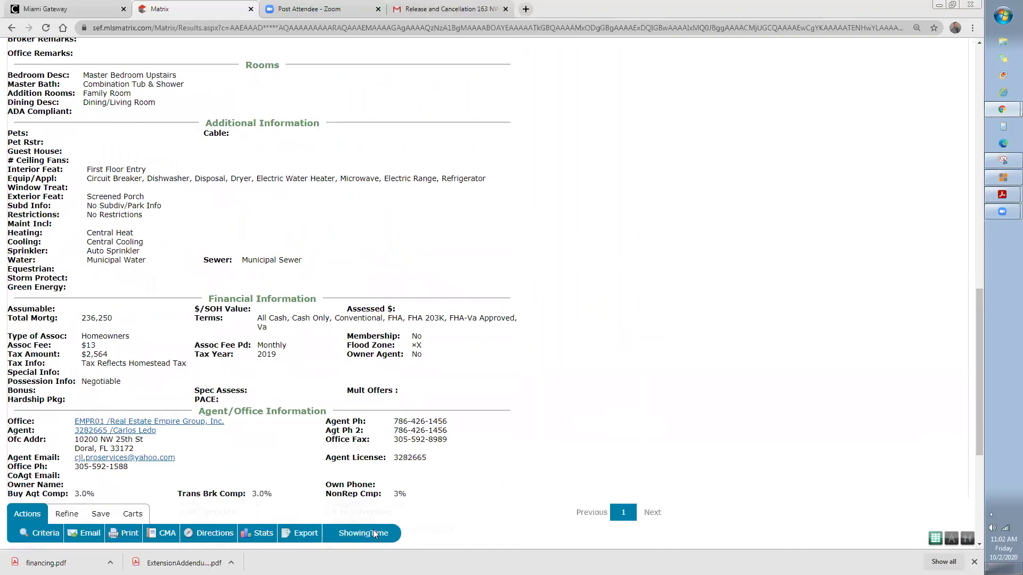
click(362, 482)
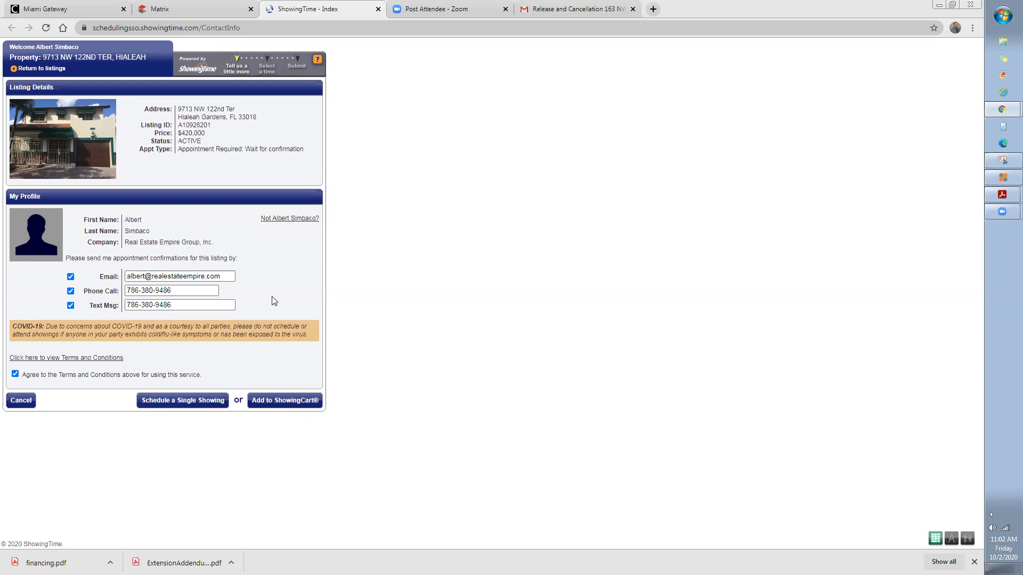
click(200, 404)
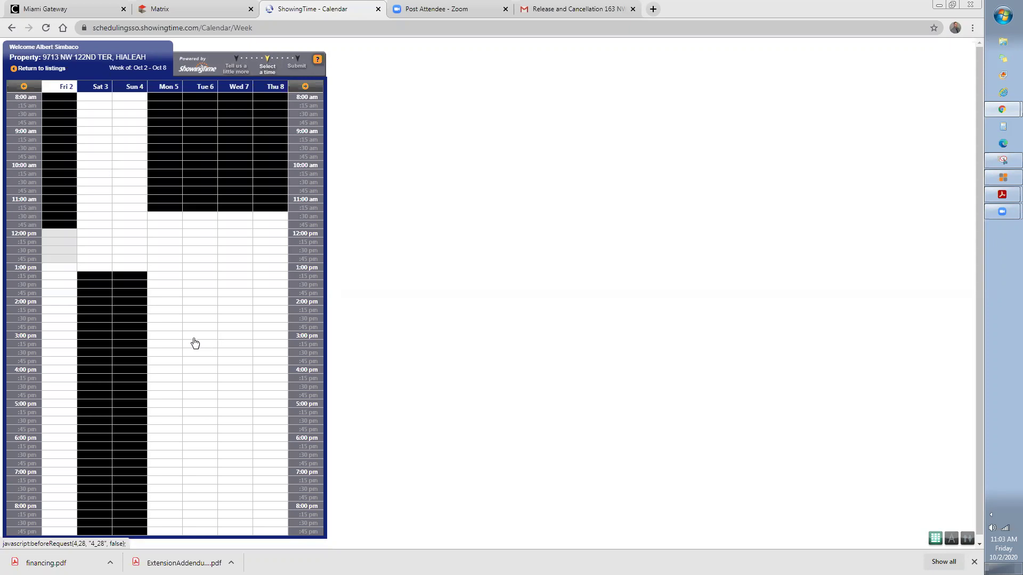
Step: Try requesting the Friday 12:15 pm showing slot within the noon block
click(49, 237)
click(54, 245)
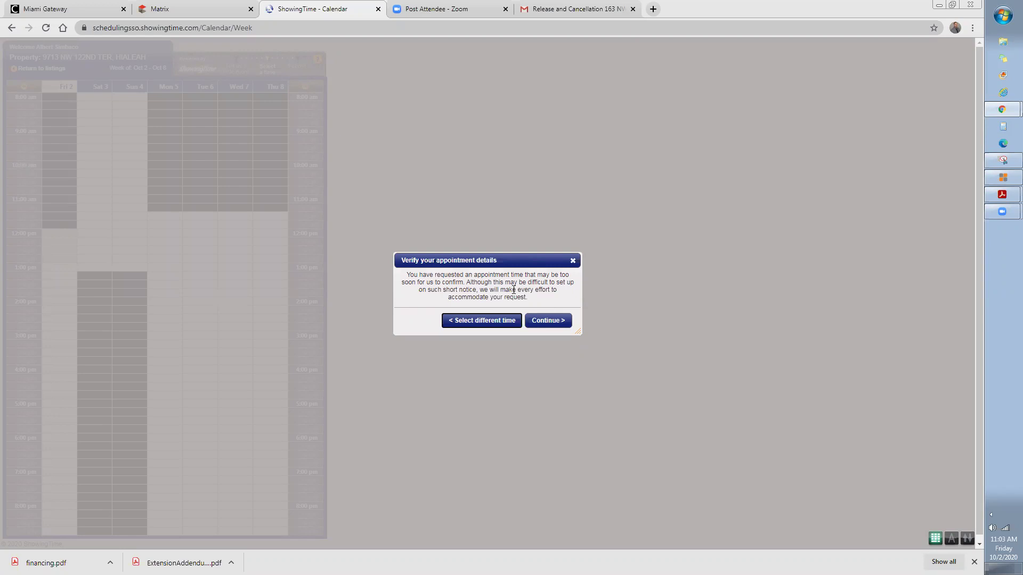
Step: Request a Friday Oct 2, 2:00 pm showing, close ShowingTime, and highlight the agent's contact details
click(573, 260)
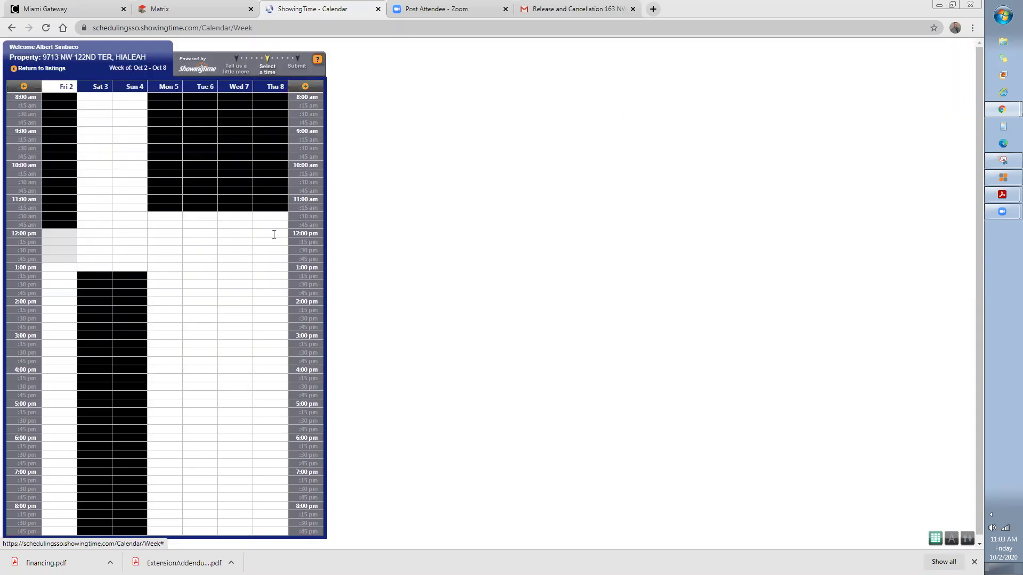
click(62, 303)
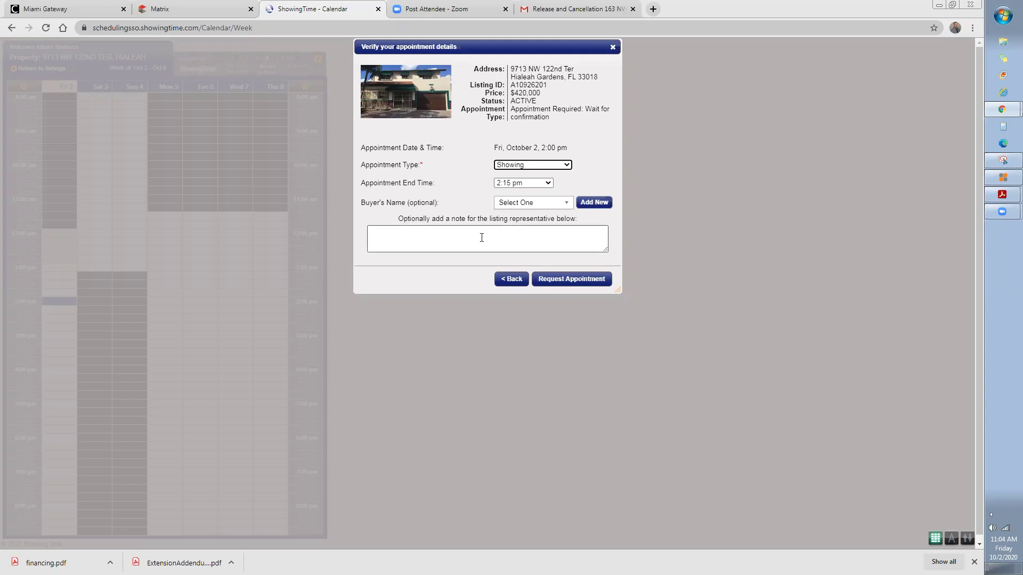
click(568, 288)
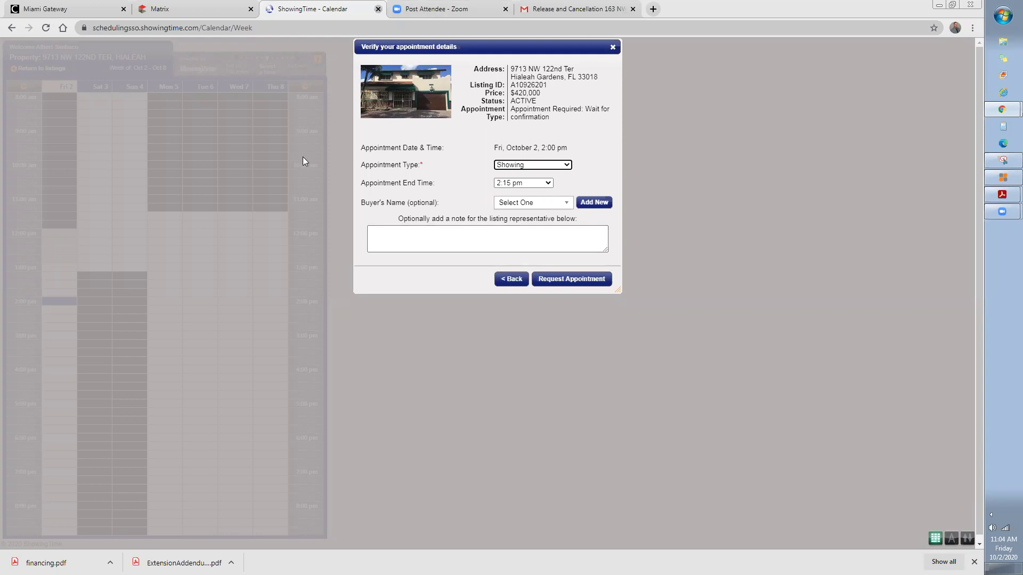
key(ctrl+w)
drag(449, 221, 520, 233)
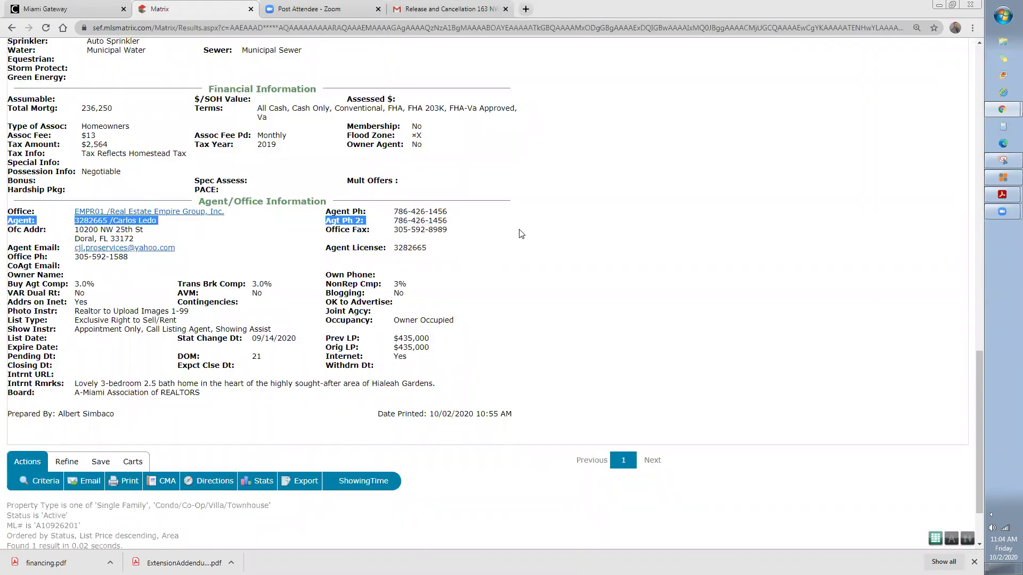
Step: Clear the text highlight and scroll back to the top of listing A10926201
click(421, 278)
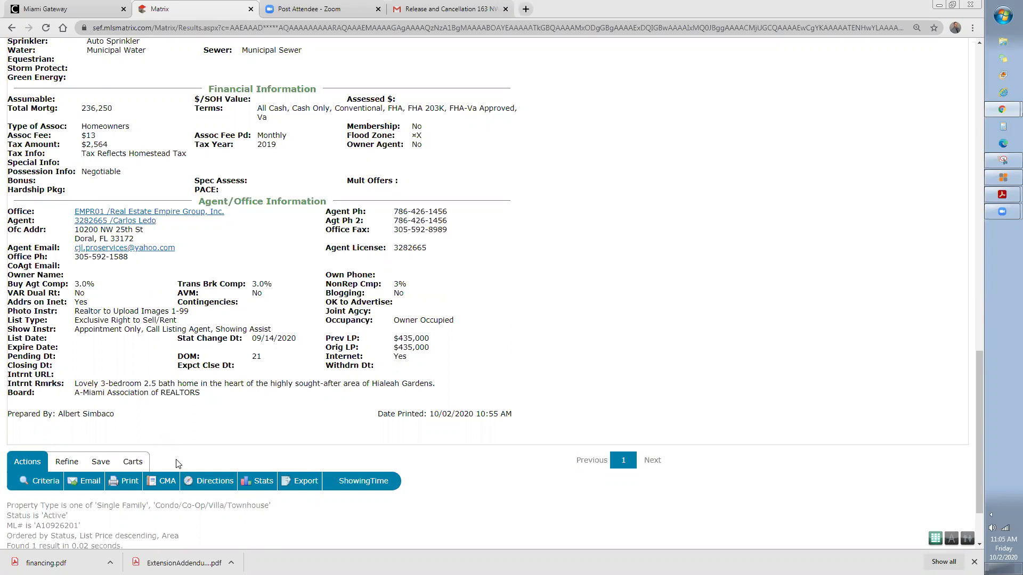
scroll(177, 462, up, 13)
scroll(178, 461, up, 5)
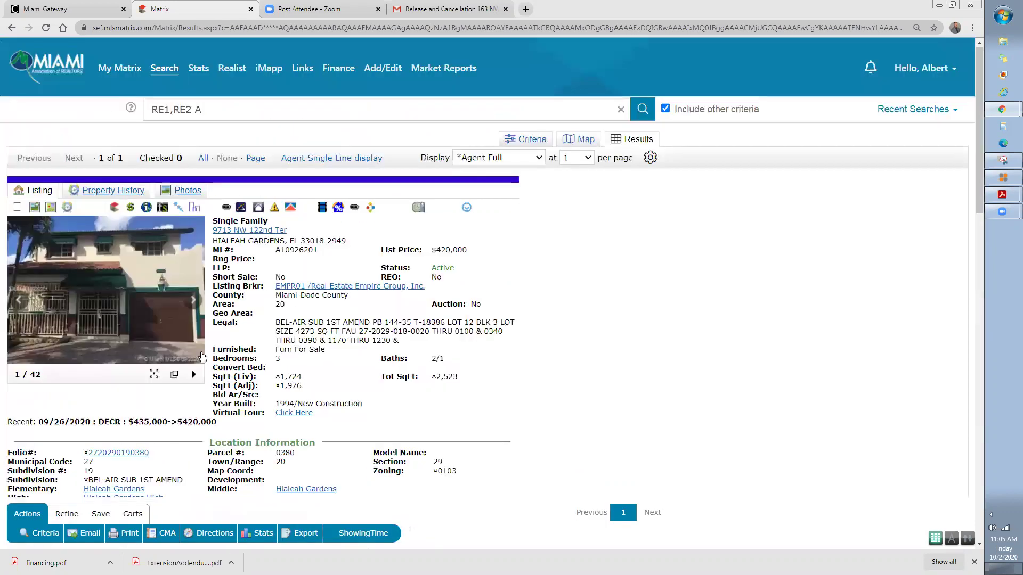
mouse_move(121, 70)
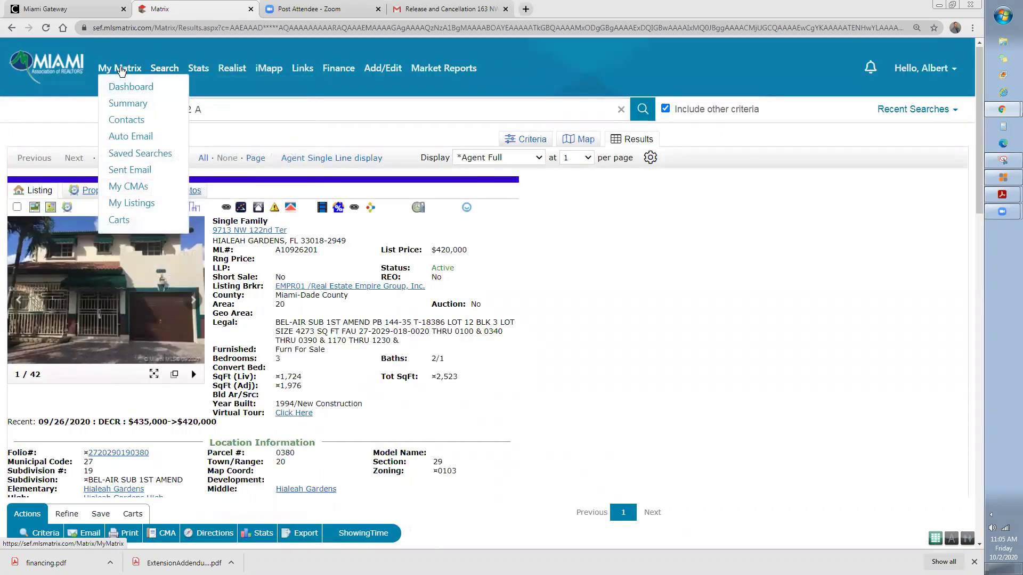
click(133, 71)
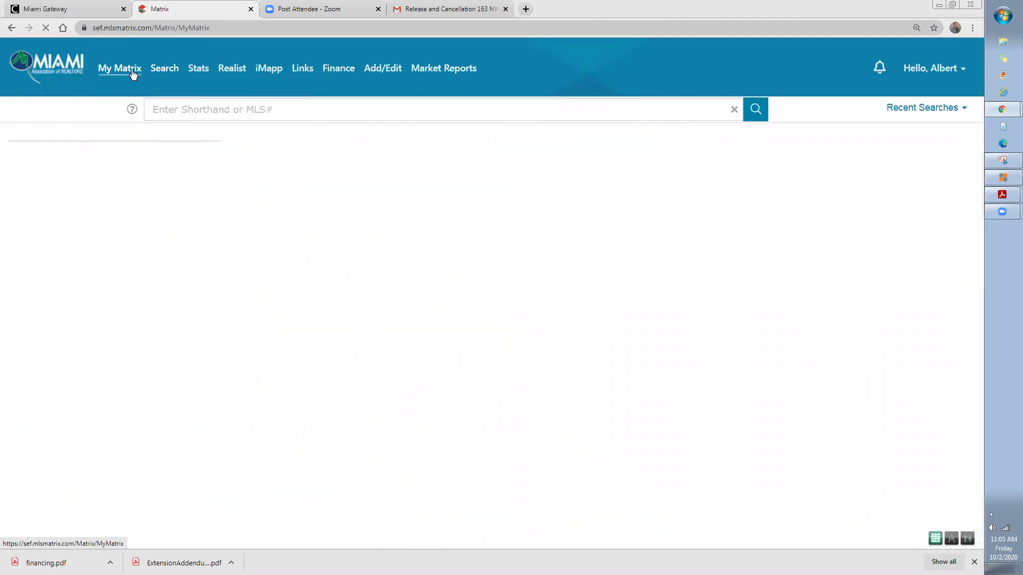
mouse_move(166, 75)
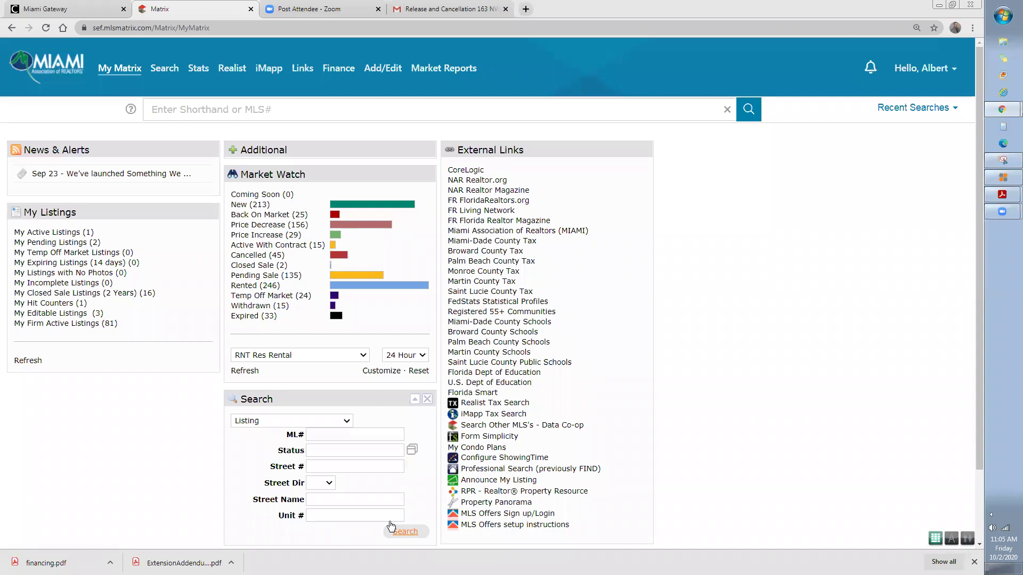
mouse_move(363, 53)
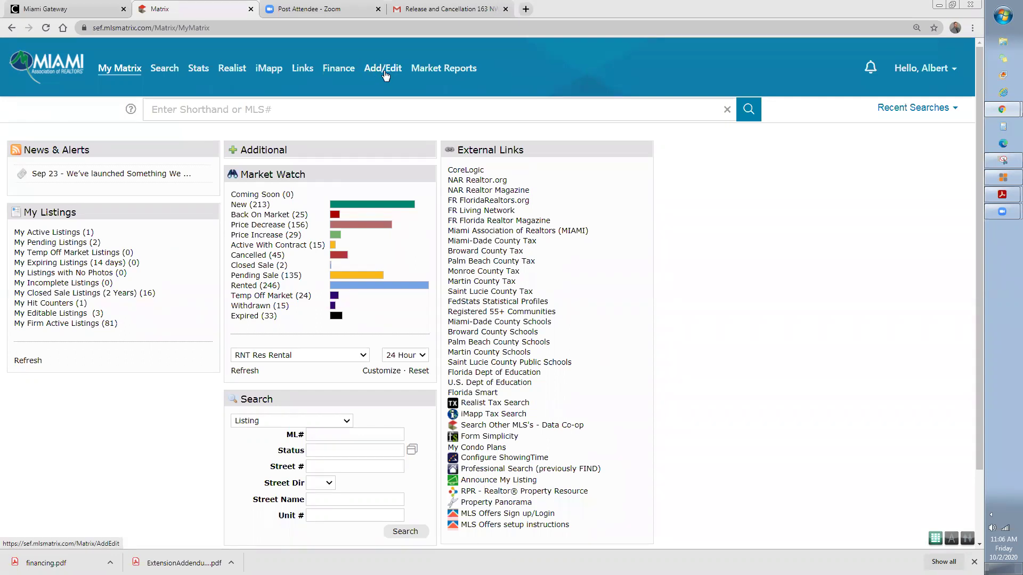
key(ctrl+1)
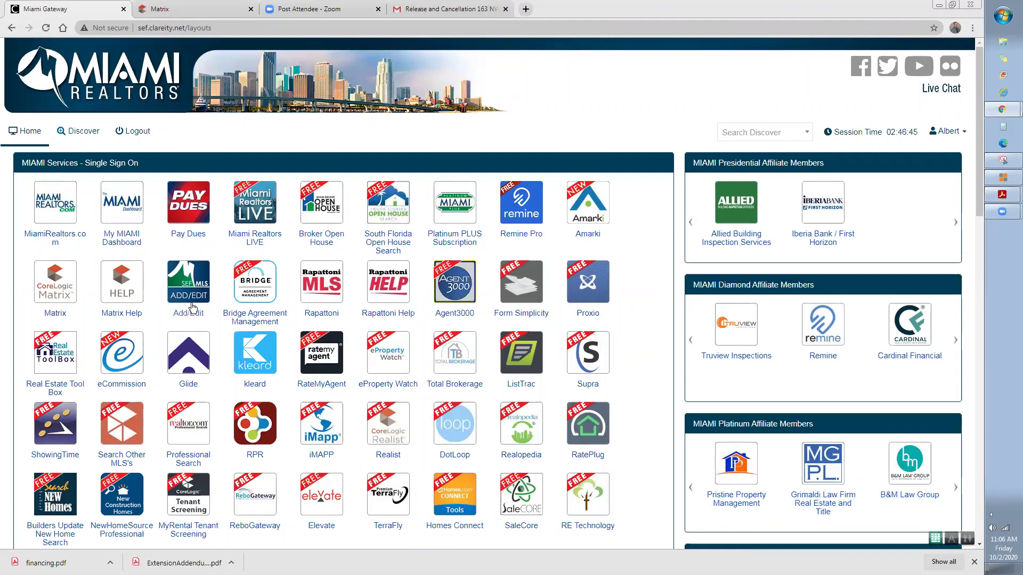
click(188, 314)
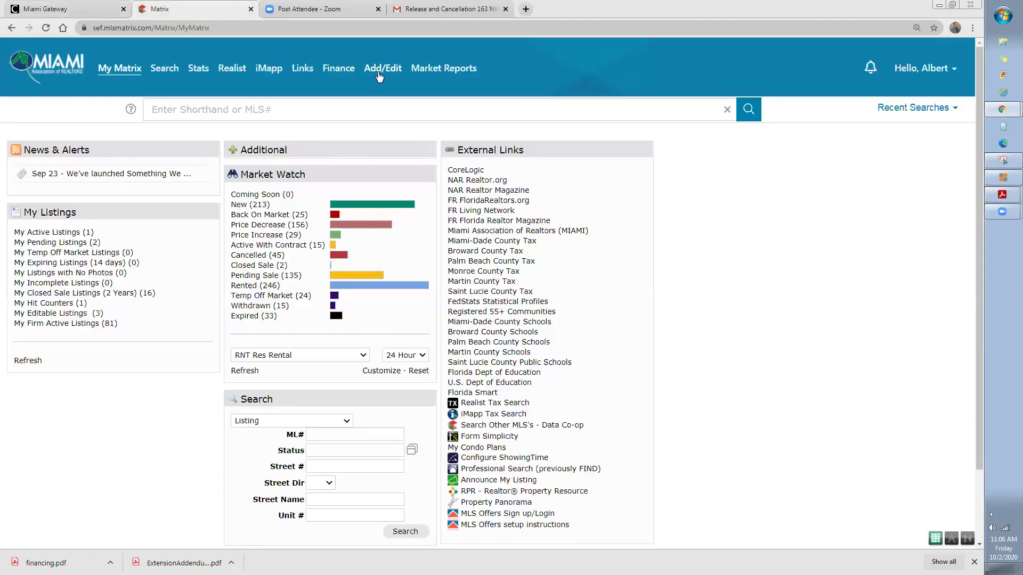
Step: Go to the Add/Edit Input page and start adding a new listing
click(381, 72)
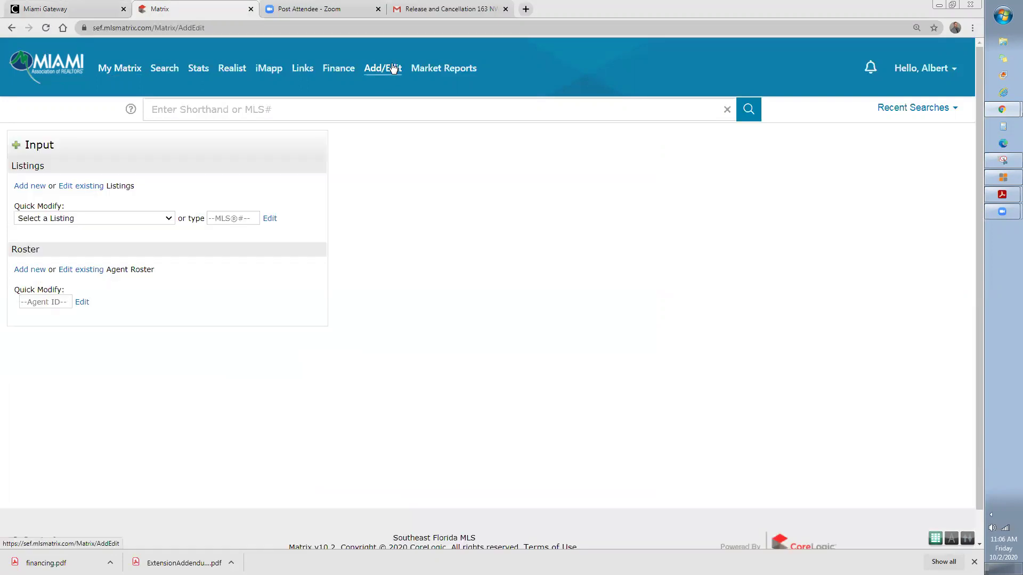
click(37, 188)
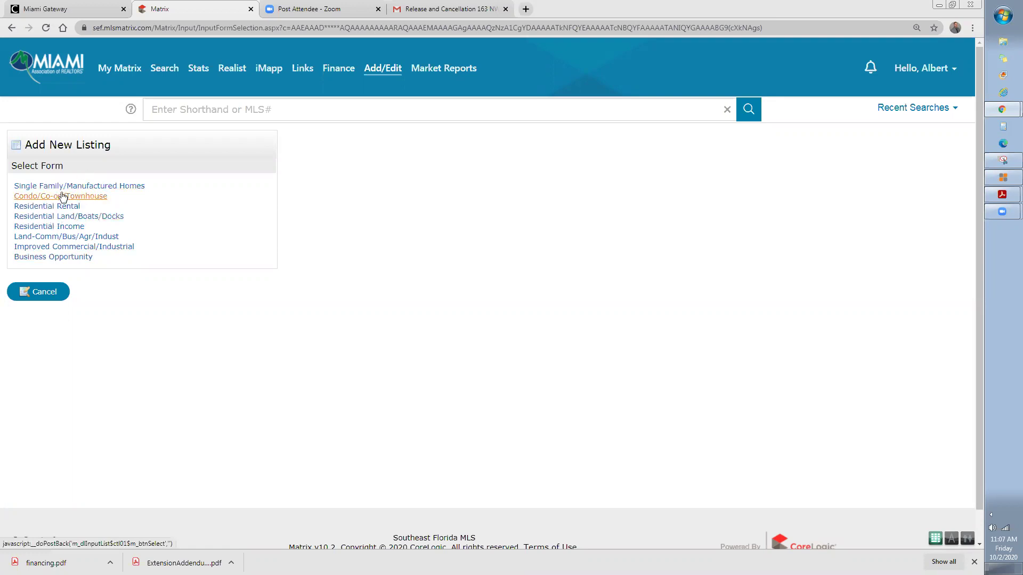
Step: Start a Residential Rental listing pre-filled from the Miami-Dade tax record for a previously used parcel ID
click(70, 208)
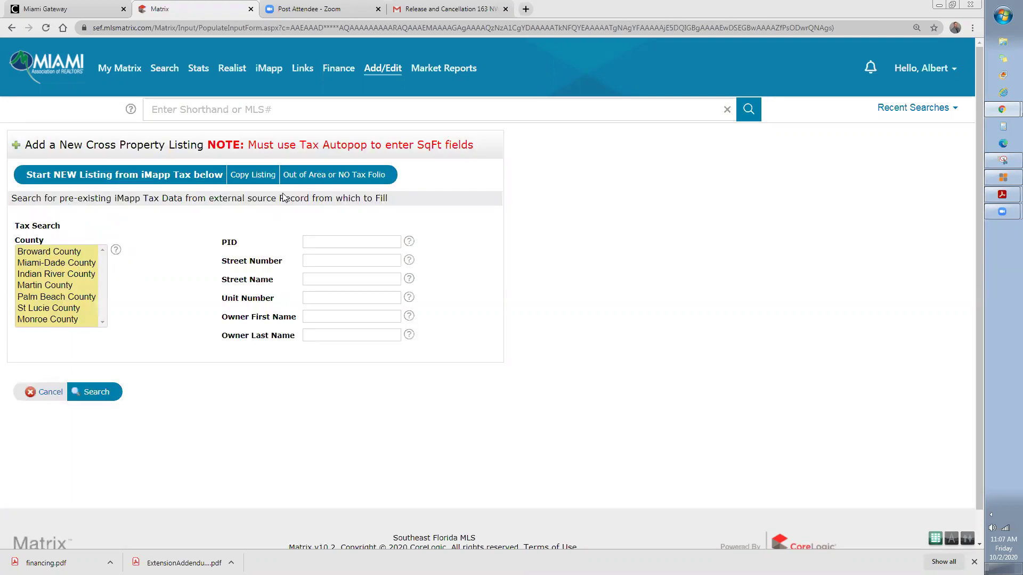
click(71, 264)
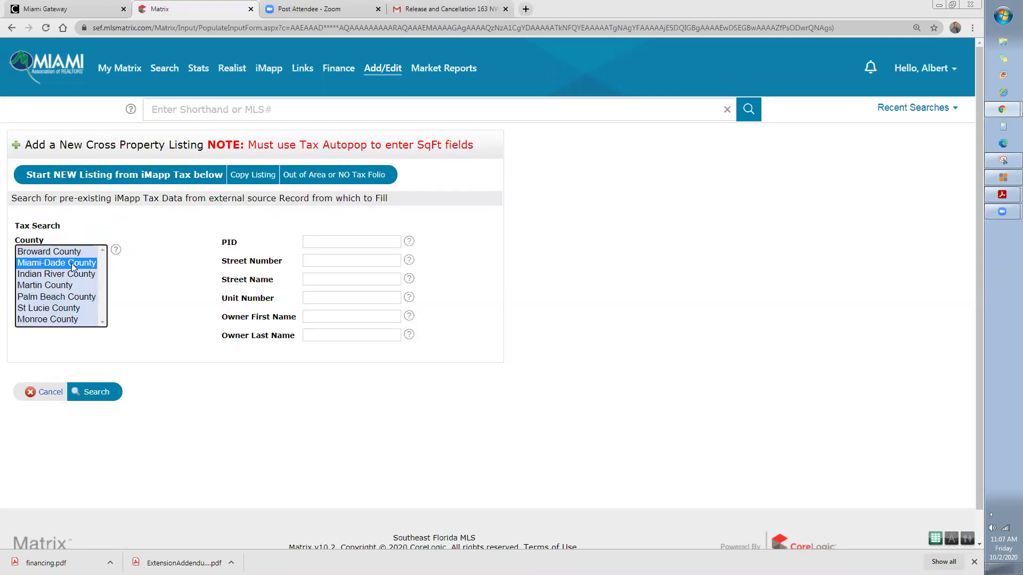
click(318, 240)
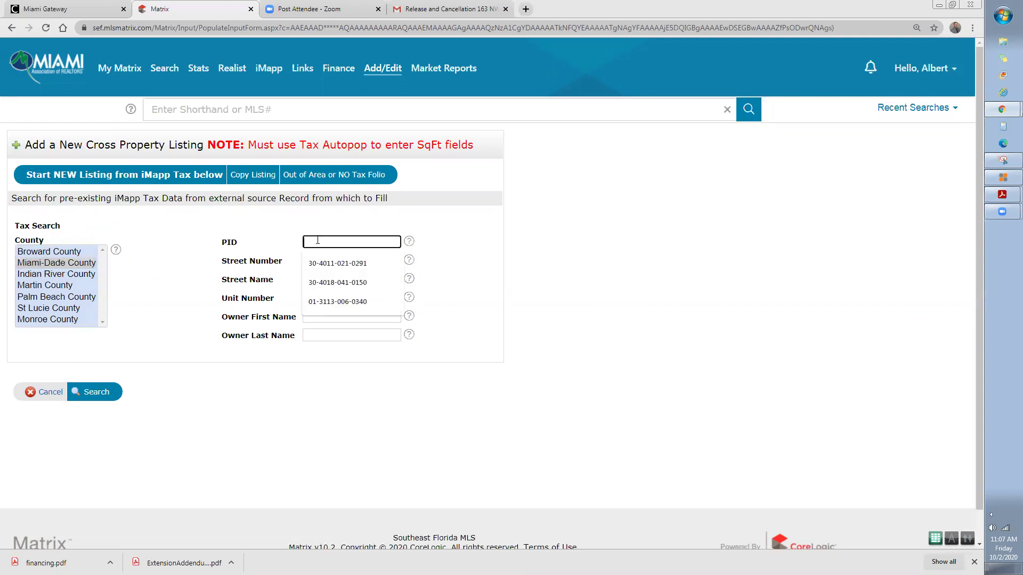
click(326, 263)
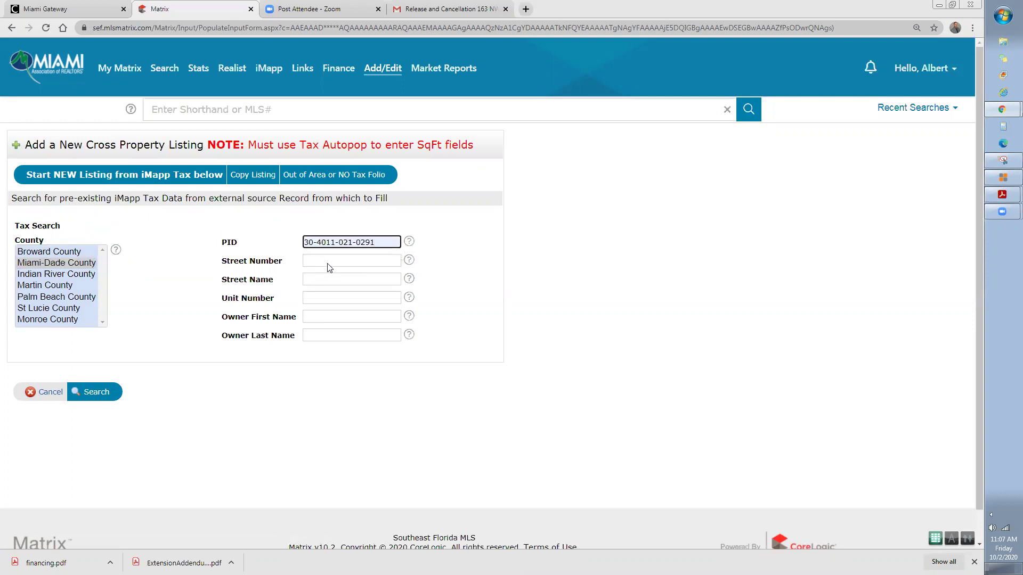
click(97, 395)
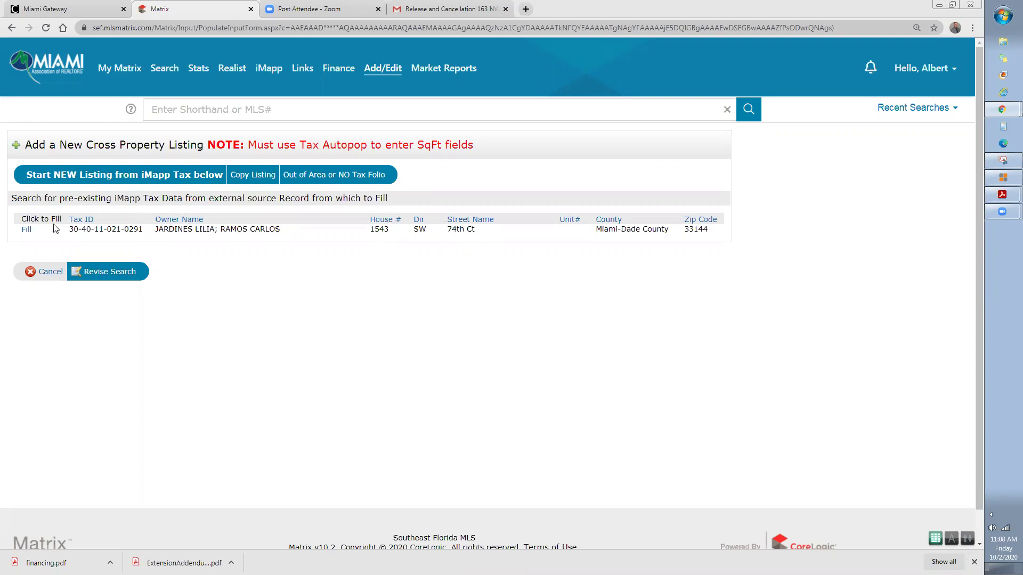
click(27, 231)
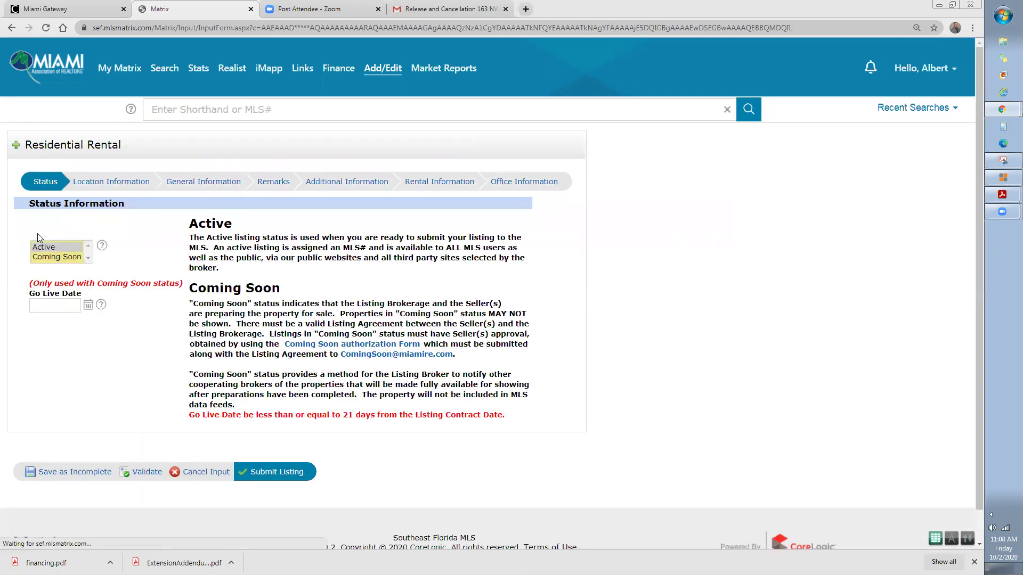
Step: Review the Location, General, Remarks, Additional and Rental sections and check for missing required fields
click(124, 184)
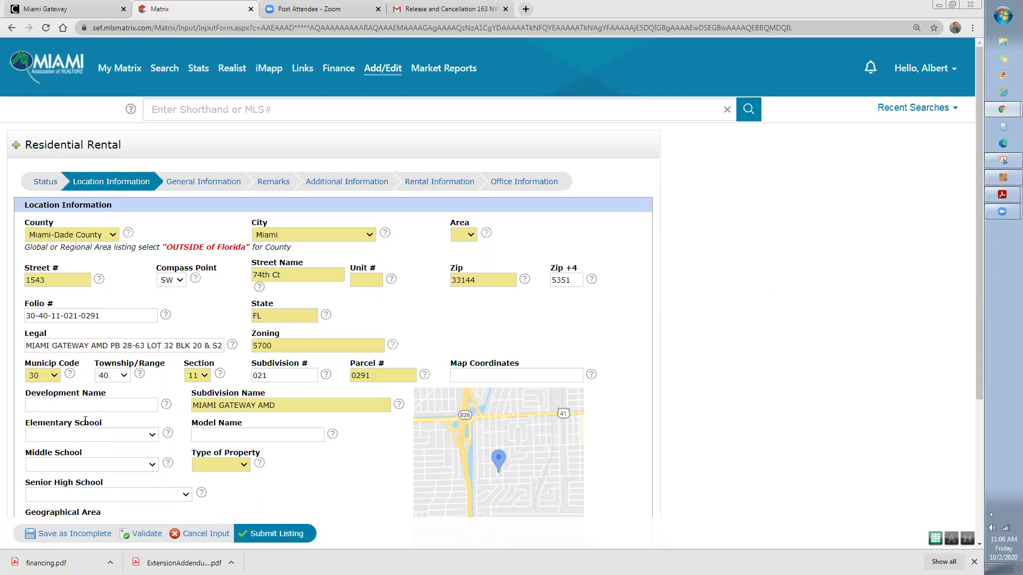
click(219, 186)
click(275, 182)
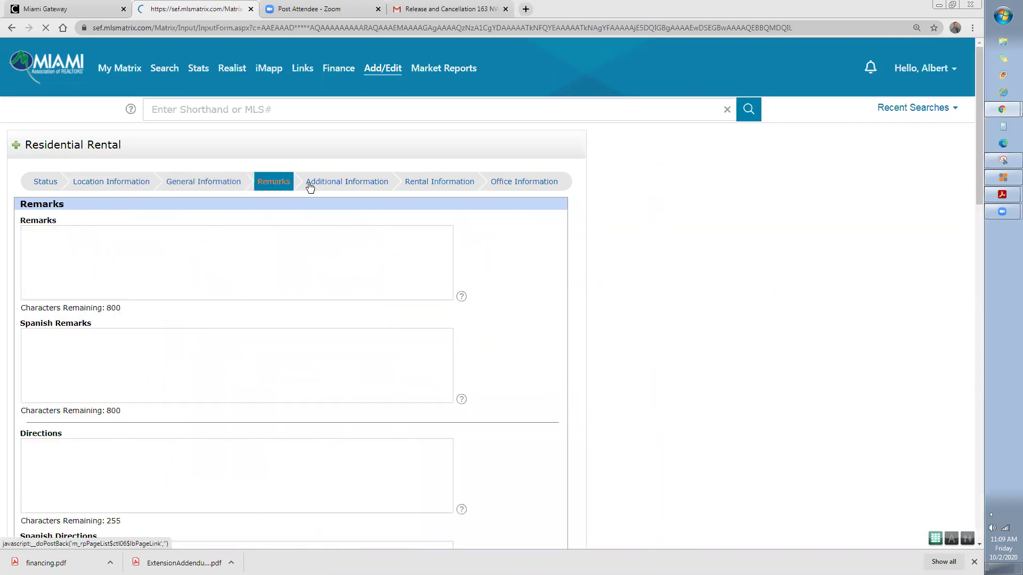
click(362, 186)
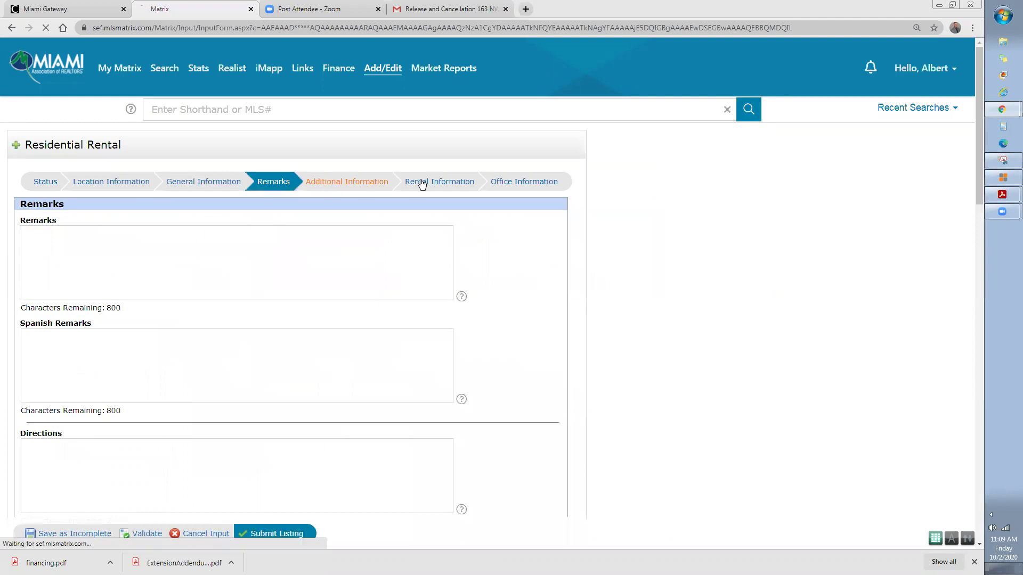
click(417, 181)
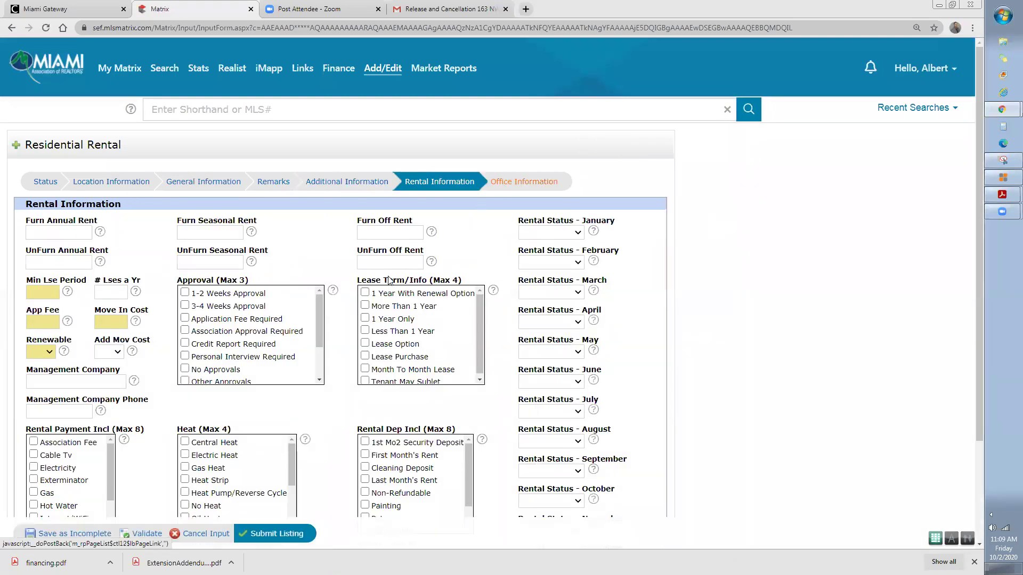
click(147, 534)
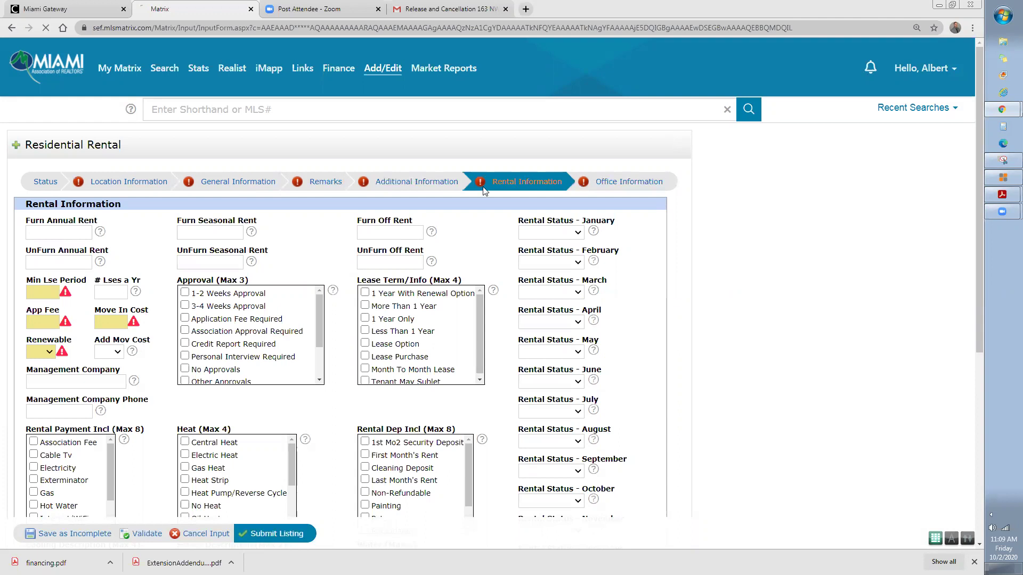
click(252, 184)
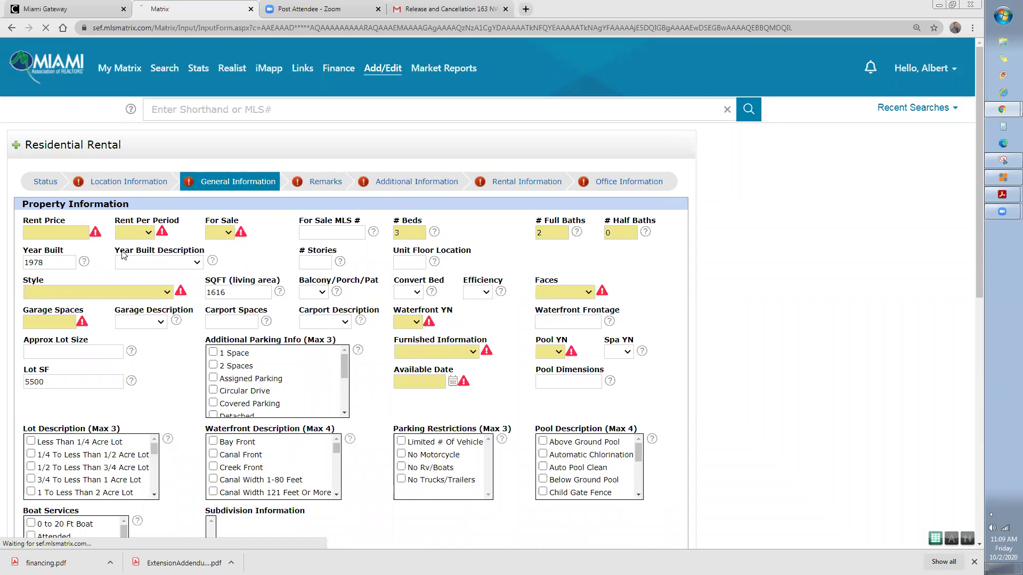
Step: Set Rent Per Period to Month and save the rental listing as incomplete
click(150, 234)
click(145, 261)
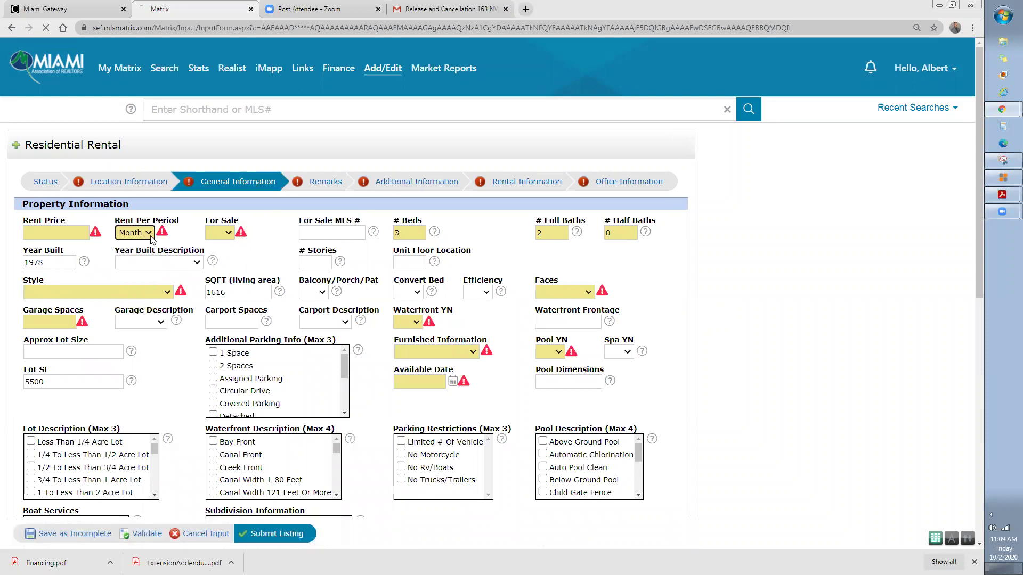
click(106, 539)
click(74, 533)
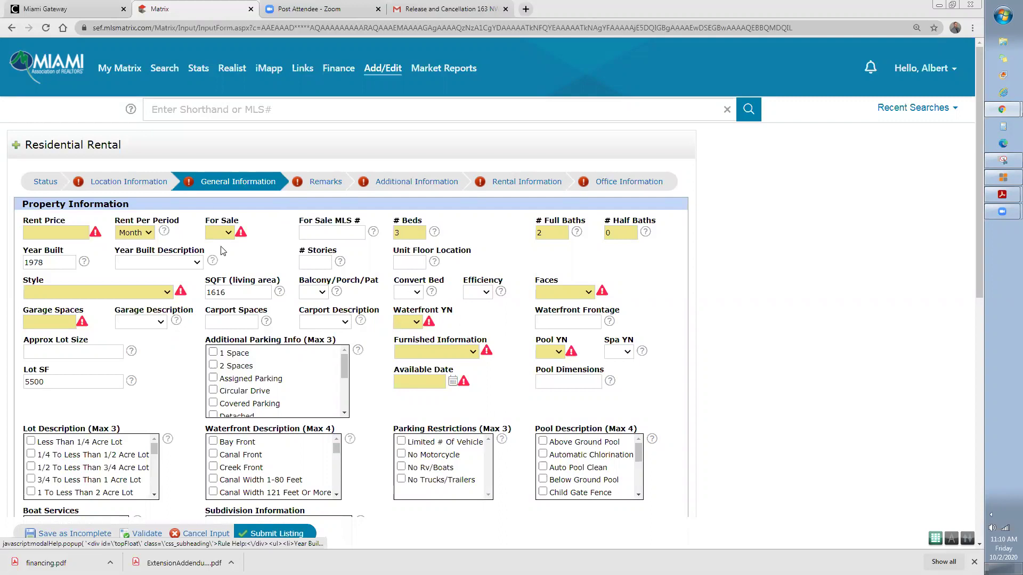
mouse_move(359, 66)
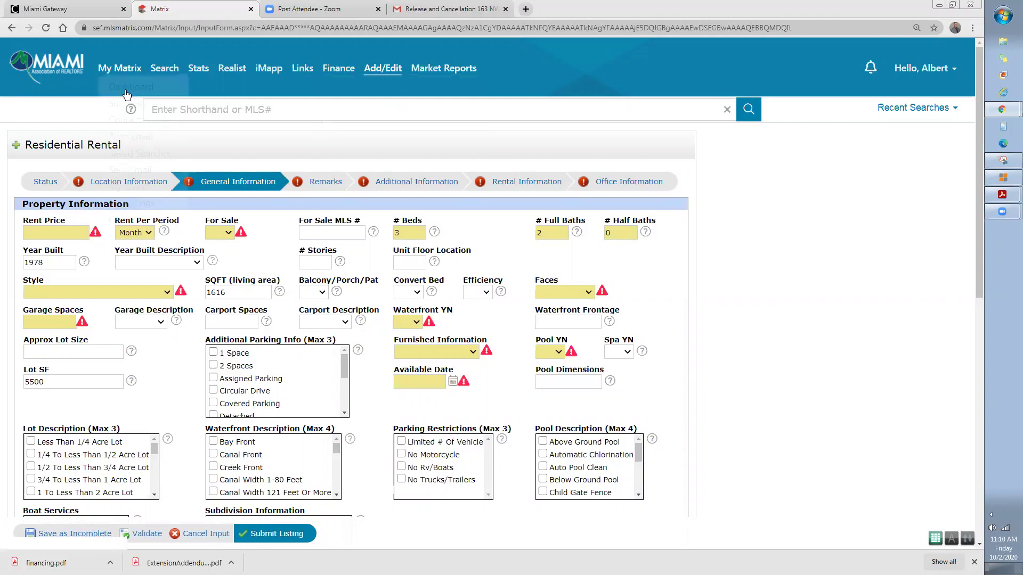
Step: Return to My Matrix, open the RE1/RE2 Single Family/Condo search, then switch to RNT Res Rental
click(127, 70)
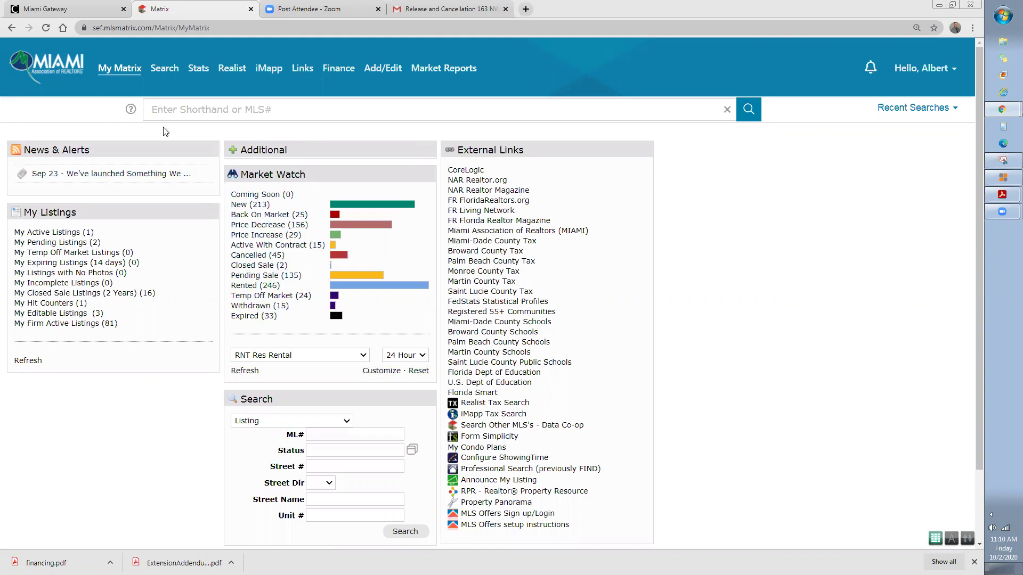
mouse_move(181, 74)
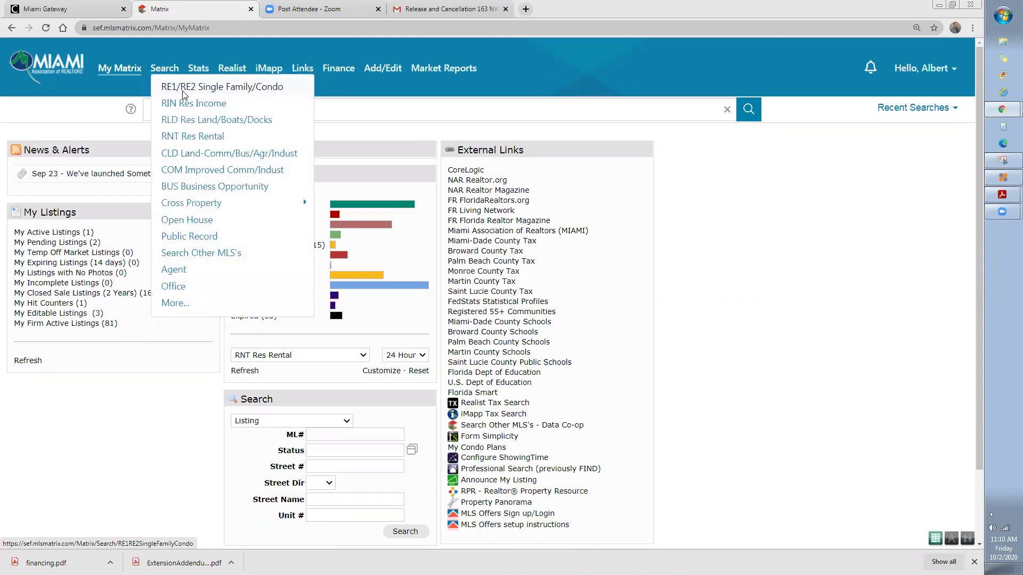
click(184, 92)
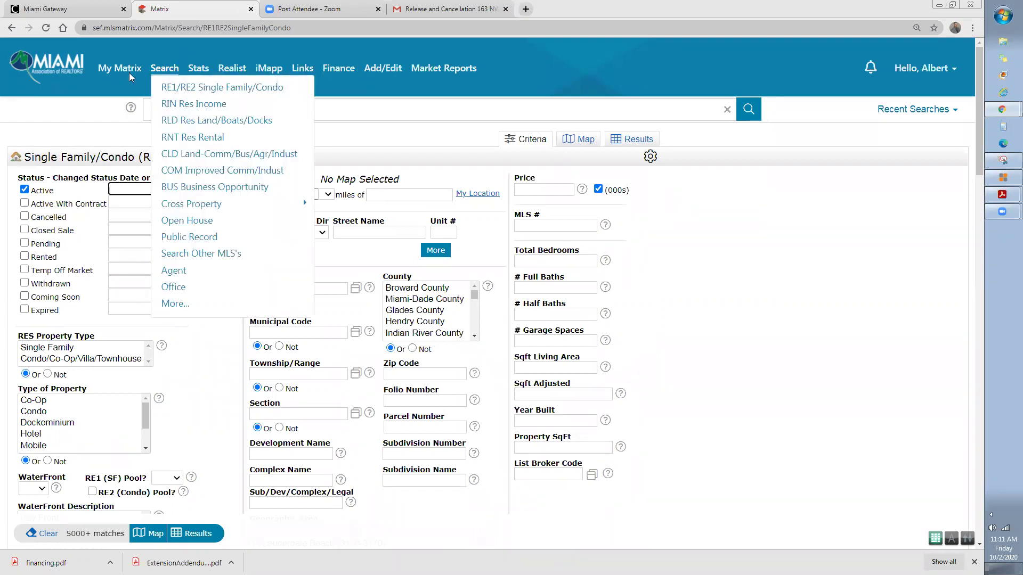
mouse_move(165, 75)
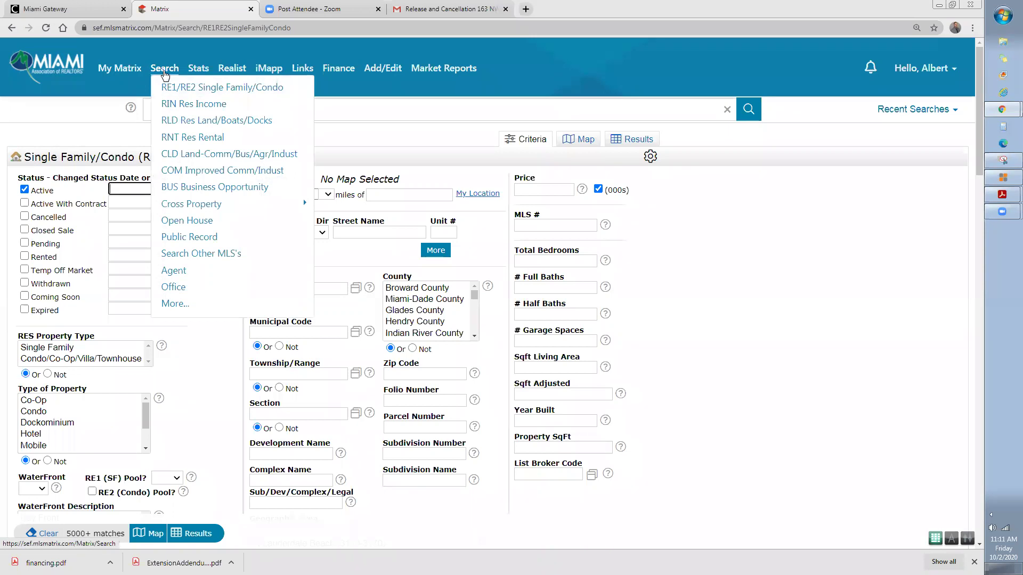
click(193, 137)
mouse_move(160, 73)
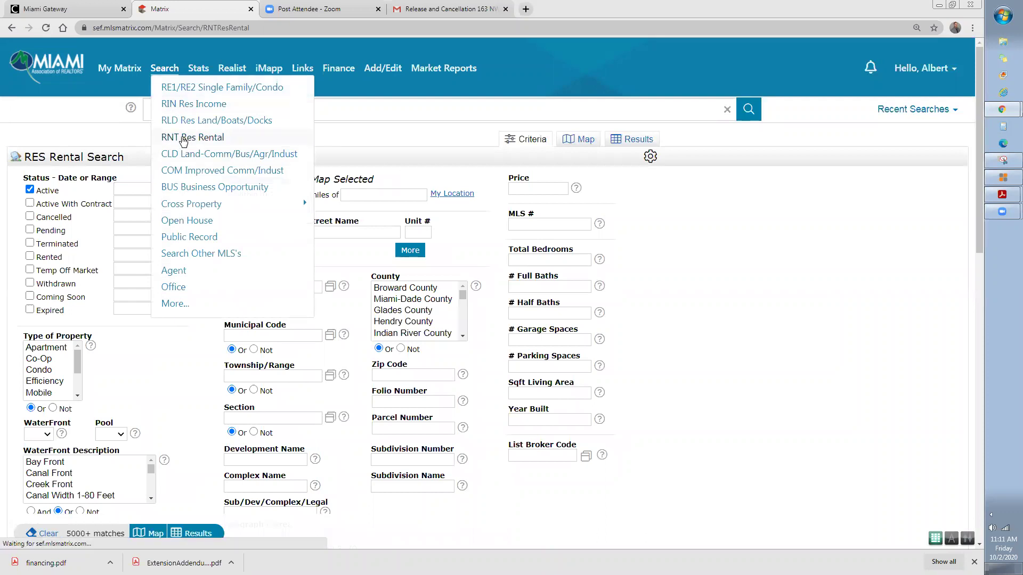
Step: In the rental search, uncheck Active and check the Pending and Rented statuses
click(183, 139)
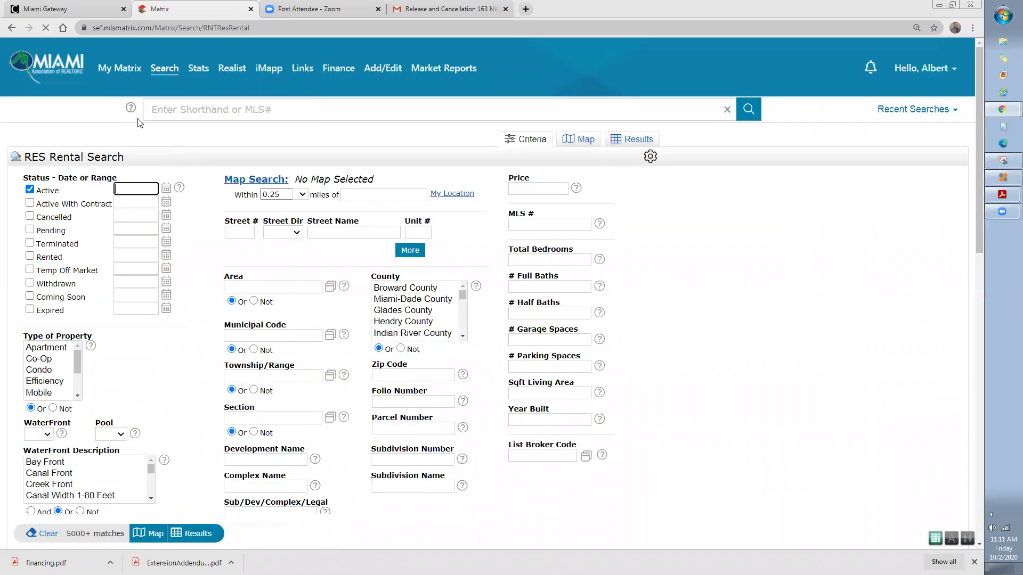
click(29, 190)
click(29, 230)
click(30, 256)
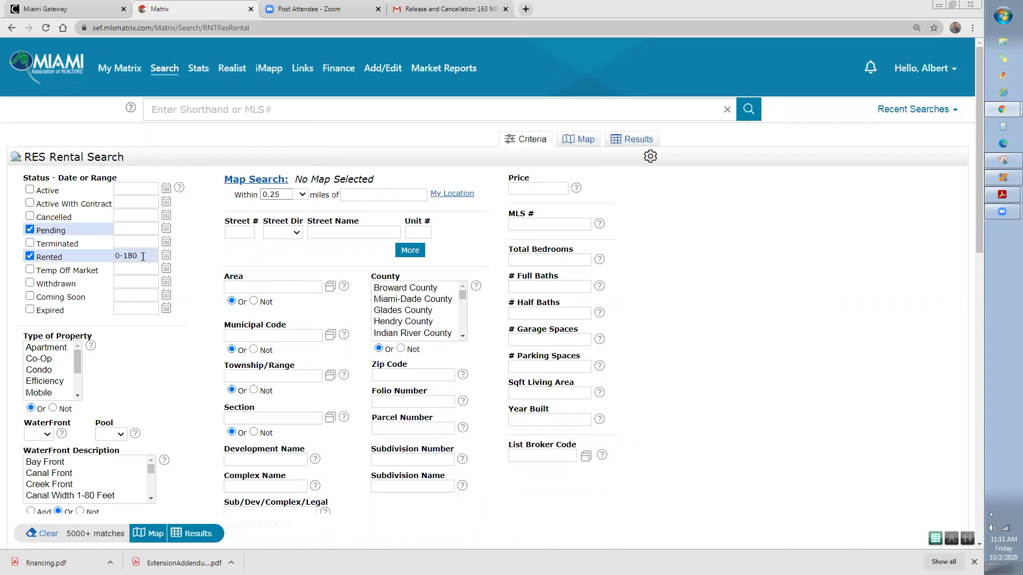
click(366, 196)
text(11520)
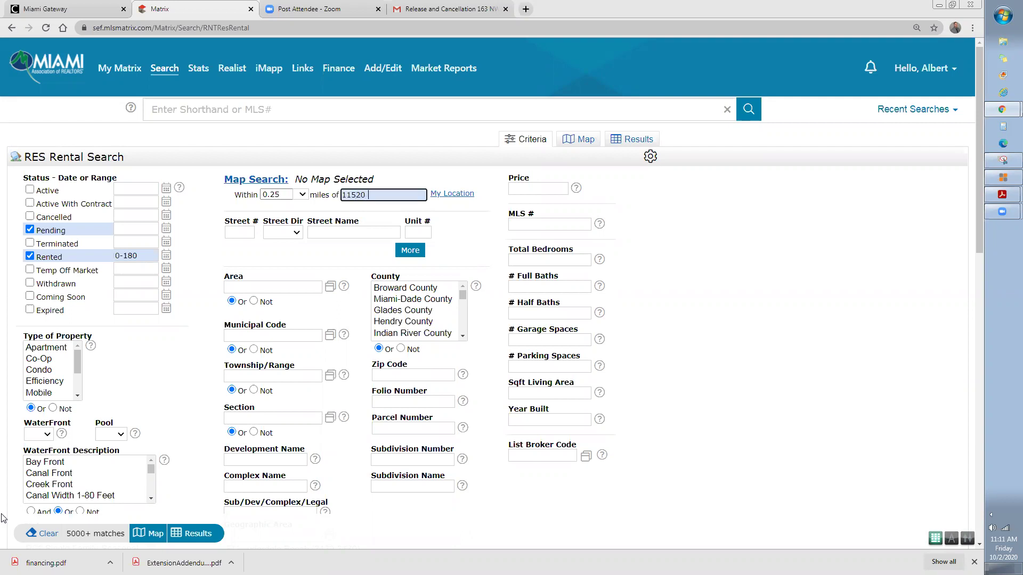
key(BackSpace)
key(BackSpace)
text(0 NW )
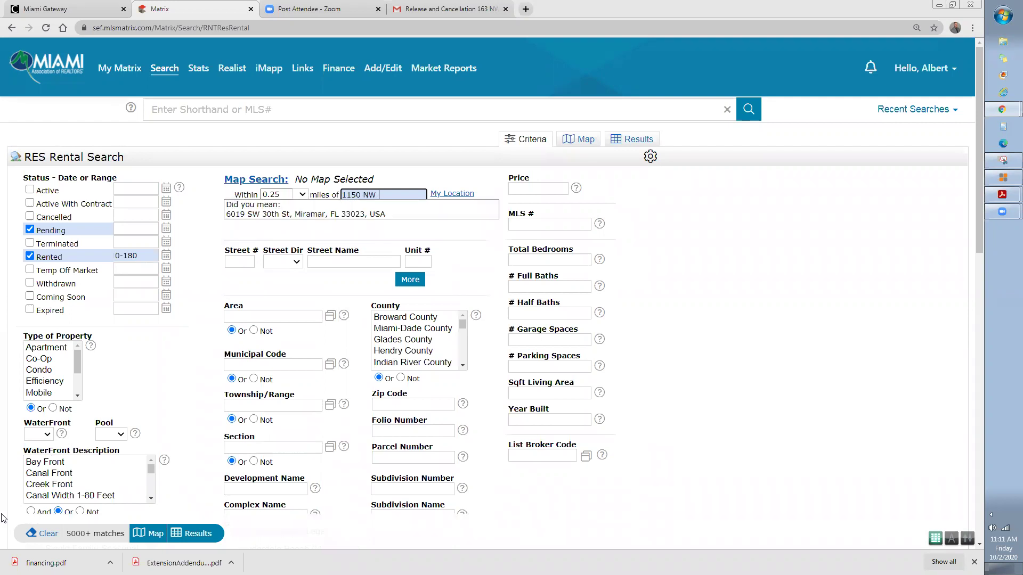
text(123)
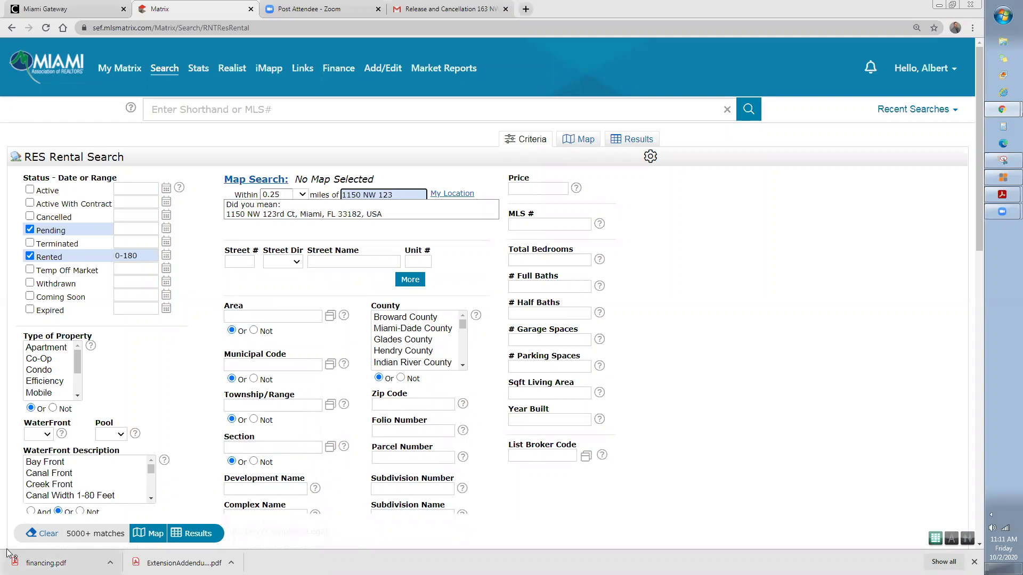
click(289, 215)
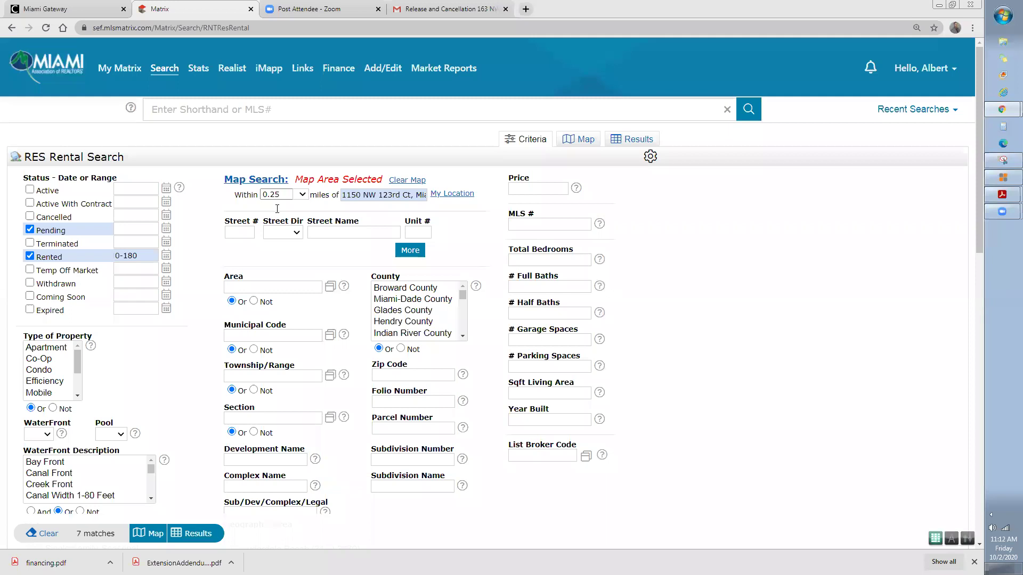
Step: Set the radius to 0.5 miles, require 3 bedrooms and 2 full baths, leave half baths blank, and show results
click(302, 195)
click(308, 218)
click(546, 260)
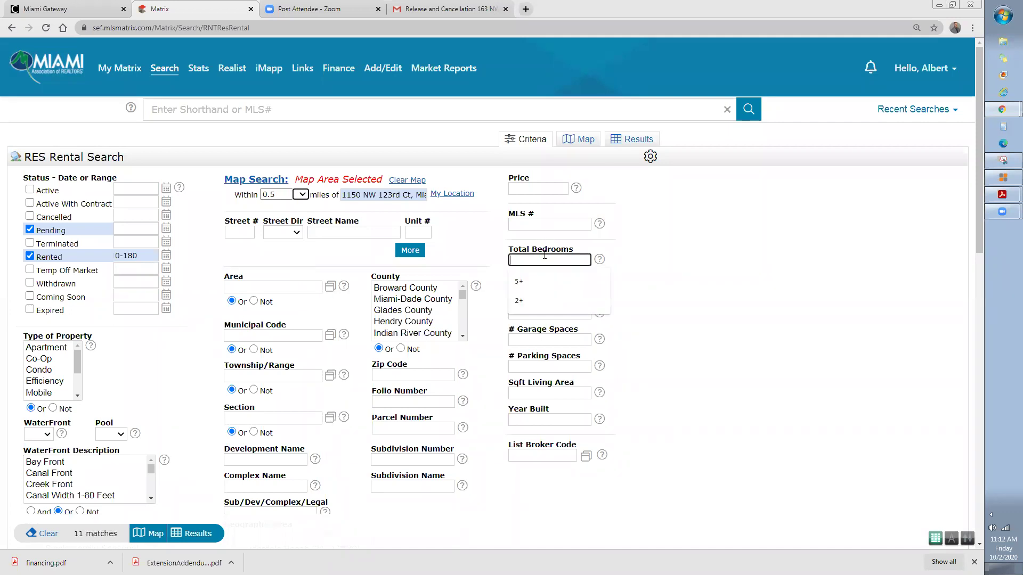
text(3)
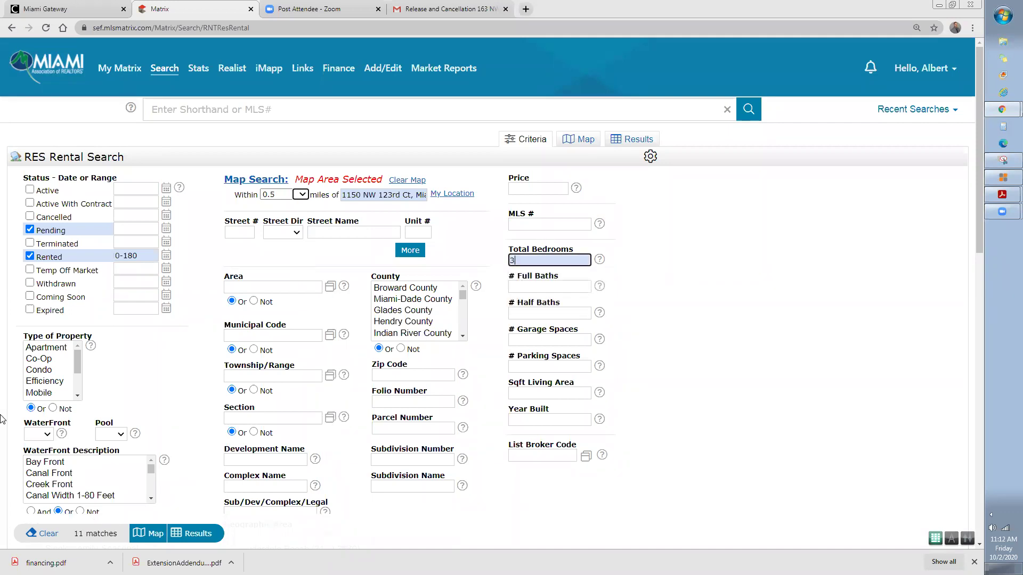
key(Tab)
text(2)
key(Tab)
text(1)
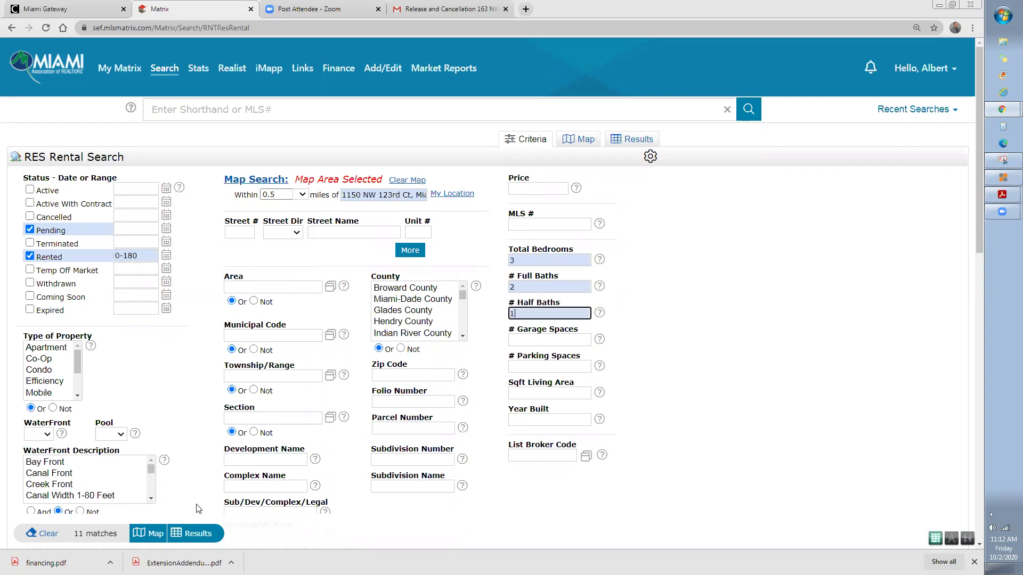
key(BackSpace)
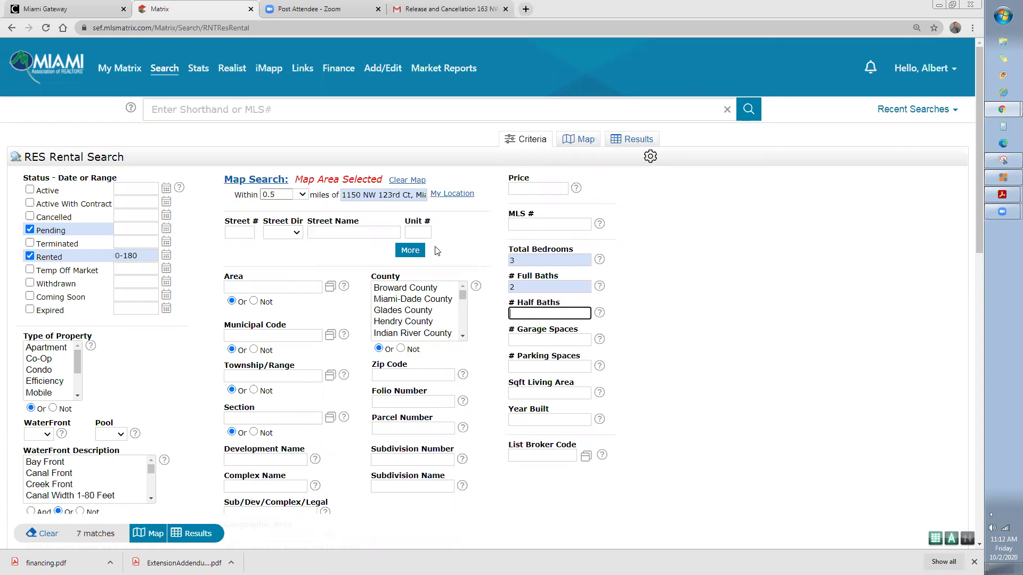
click(198, 530)
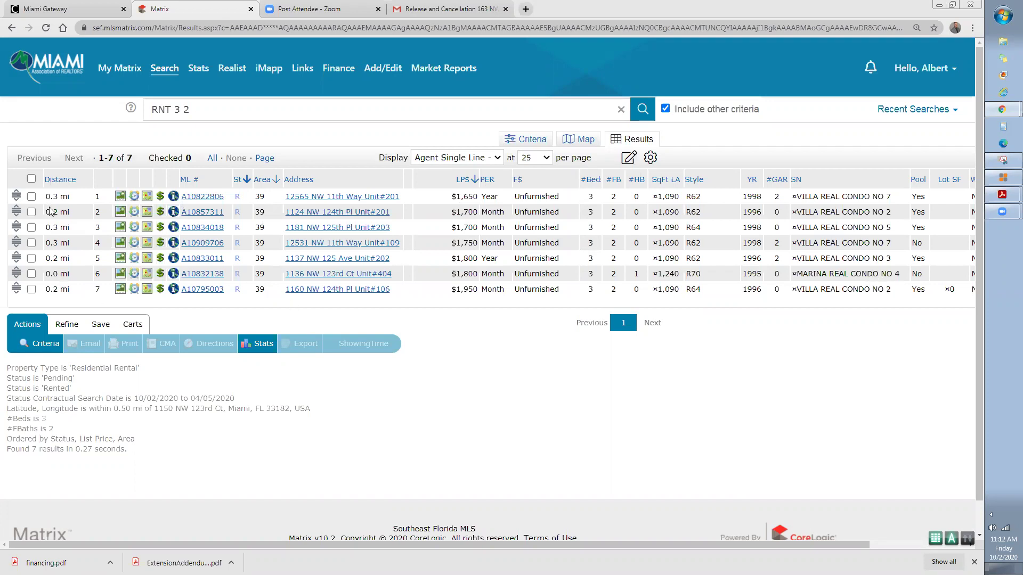
Step: Select all 7 rentals and print them to PDF as a CMA 1 Line Summary Report
click(31, 179)
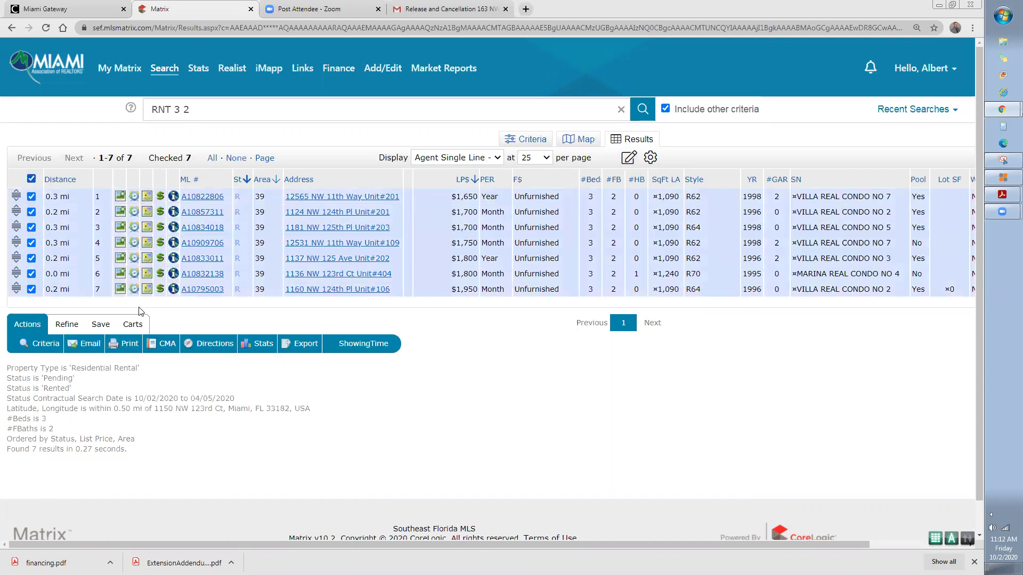
click(125, 347)
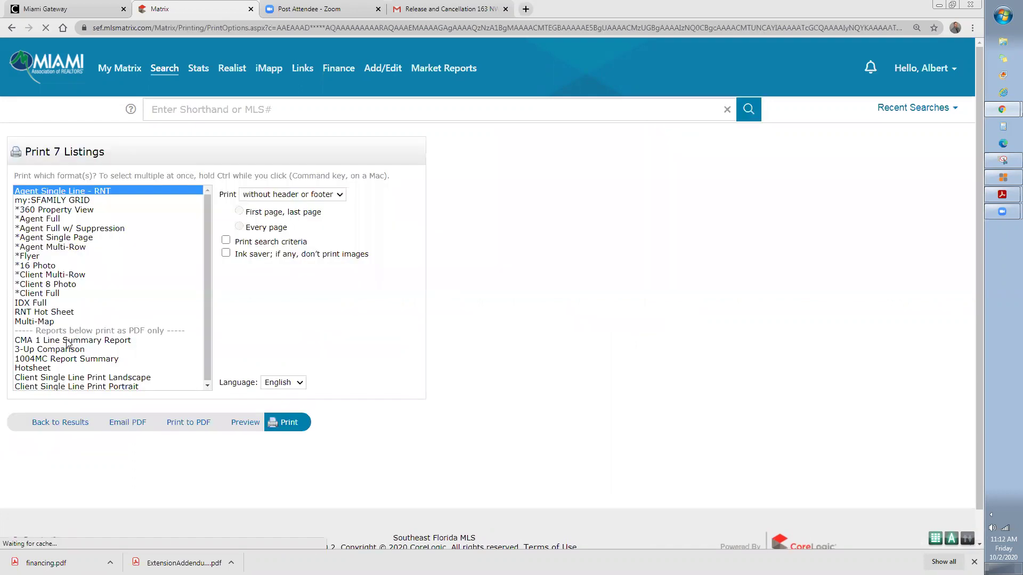
click(184, 424)
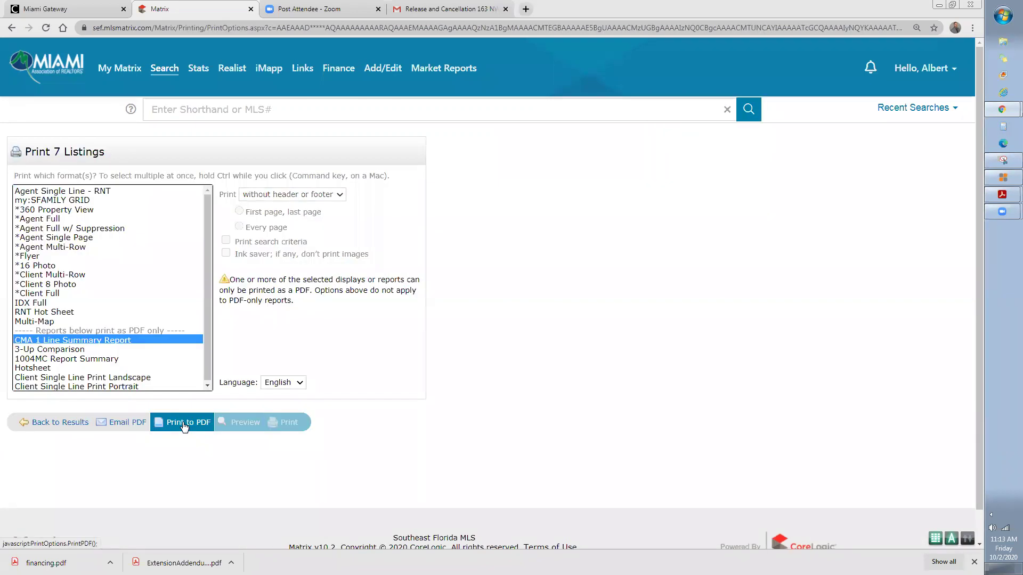
click(186, 424)
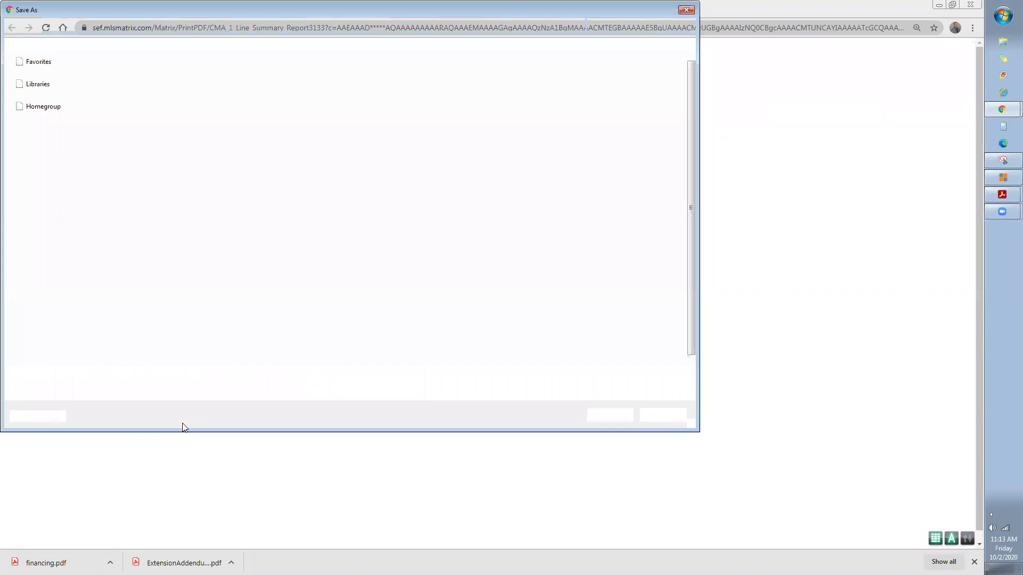
click(607, 417)
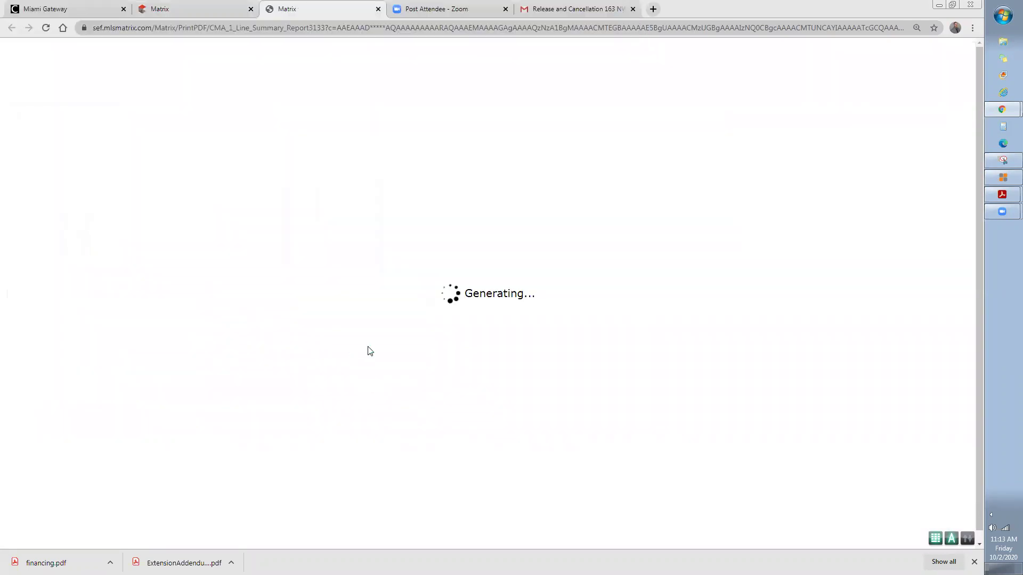
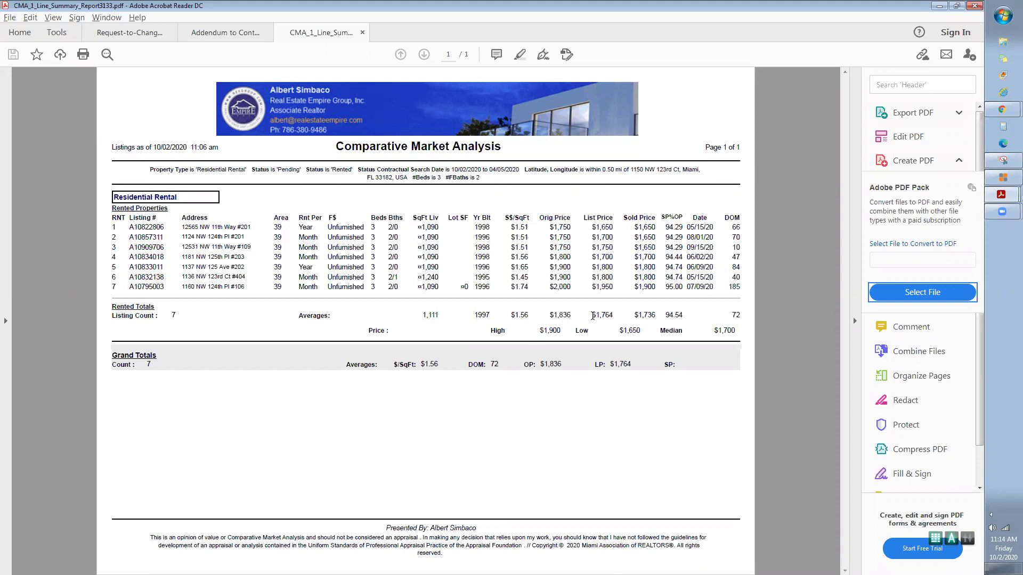
Step: Highlight the $1,764 average list price, $1,650 low price and $1.56 average price per square foot
drag(591, 315, 656, 316)
click(644, 400)
drag(642, 331, 617, 331)
click(514, 318)
drag(513, 317, 531, 318)
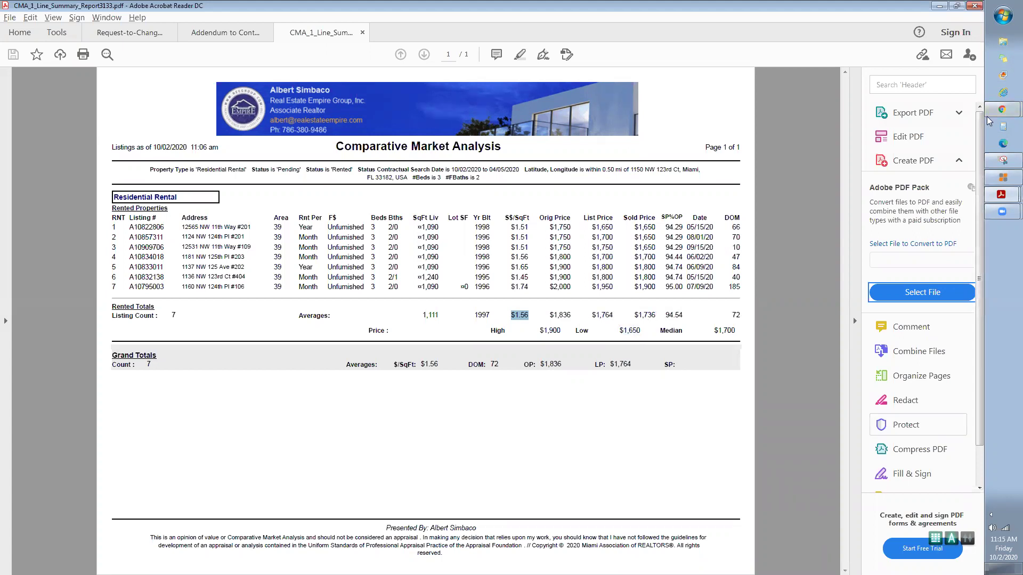
Step: Compute 1.56 × 1090 = 1700.4 in Calculator, then close the CMA report
click(1003, 131)
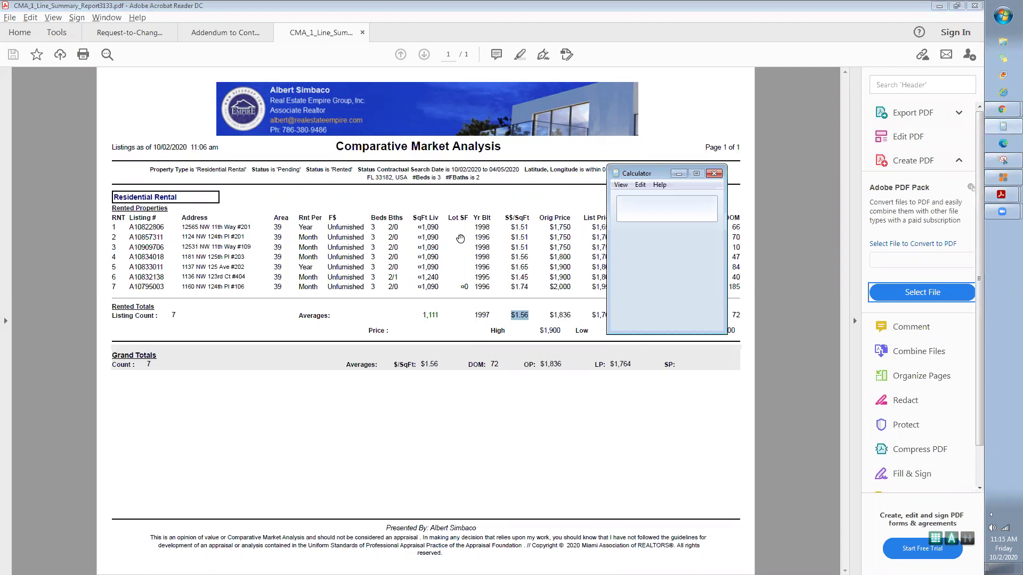
text(1.56*1090)
key(Return)
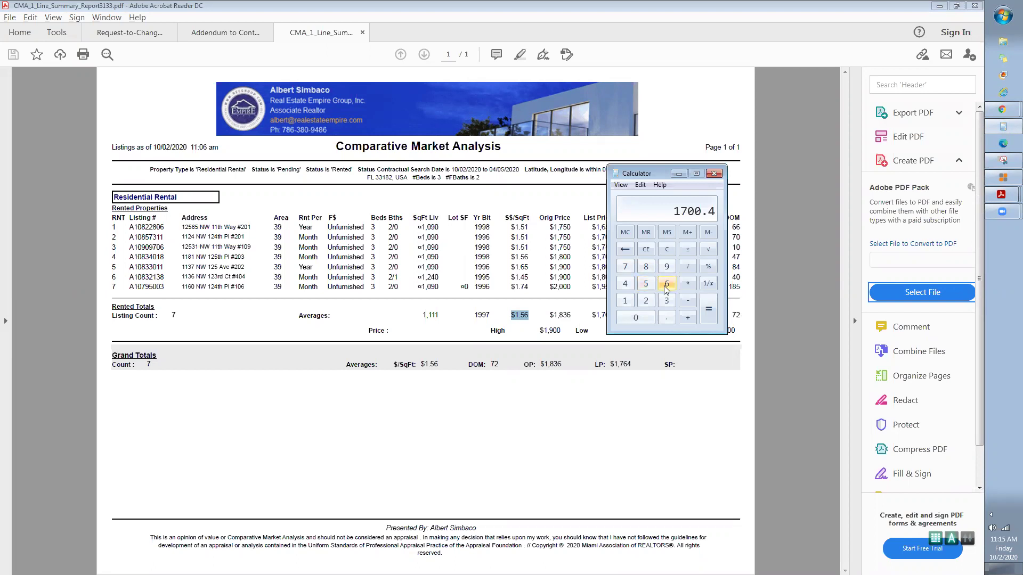
click(714, 174)
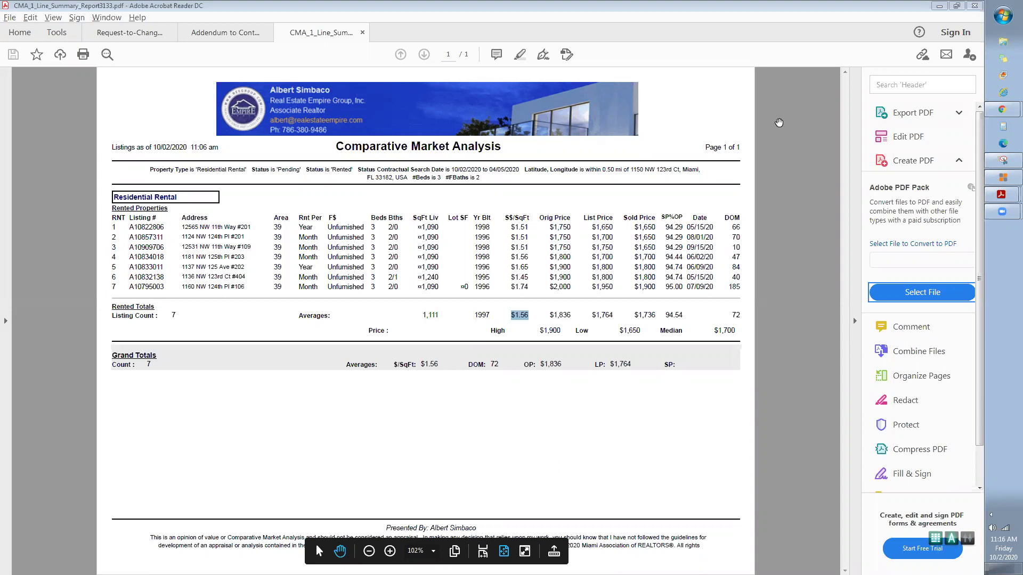
click(974, 5)
Step: Close the CMA report tab, return to the Matrix rental results, and start an RE1/RE2 Single Family/Condo search
click(488, 314)
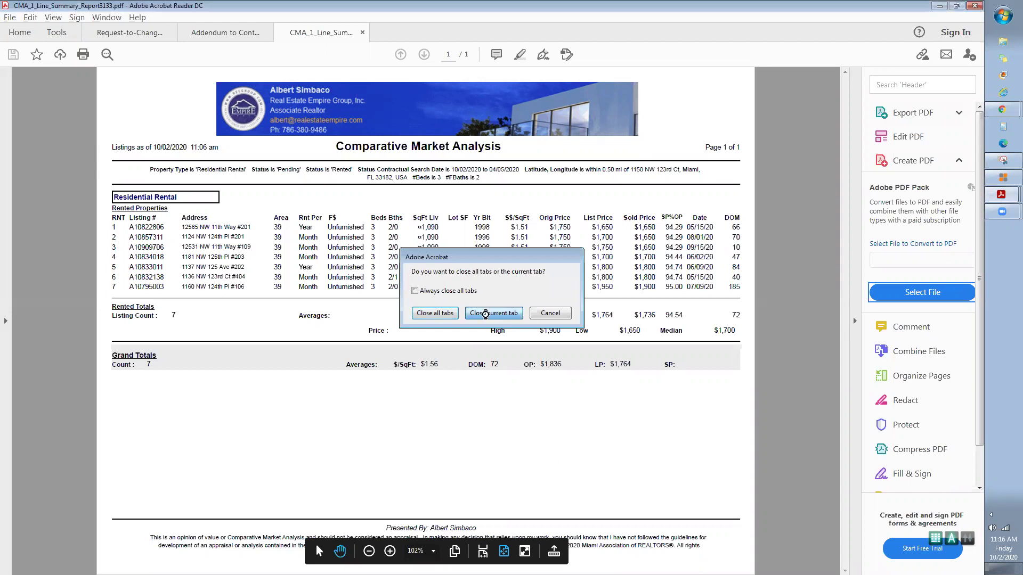
key(alt+Tab)
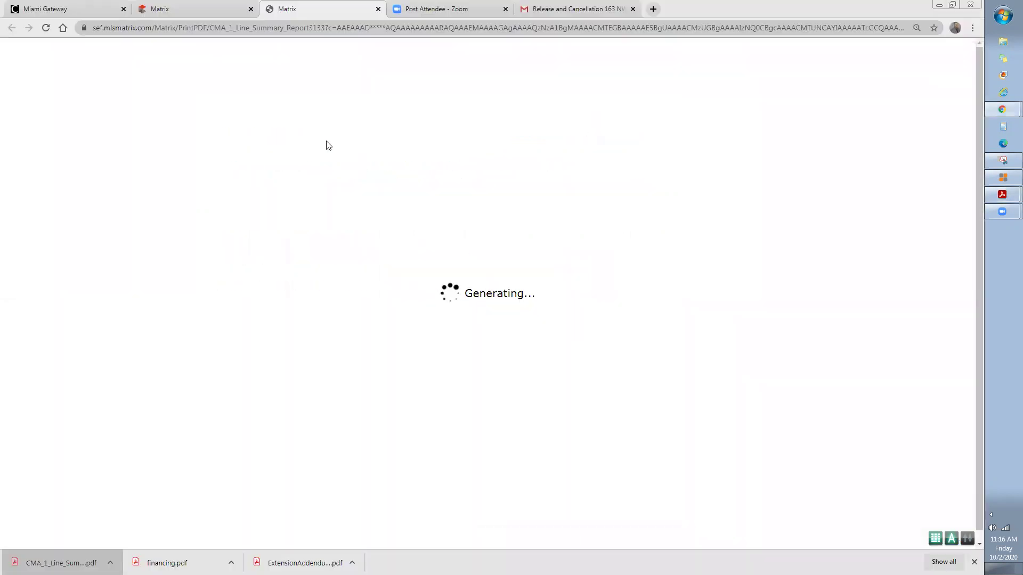
click(178, 9)
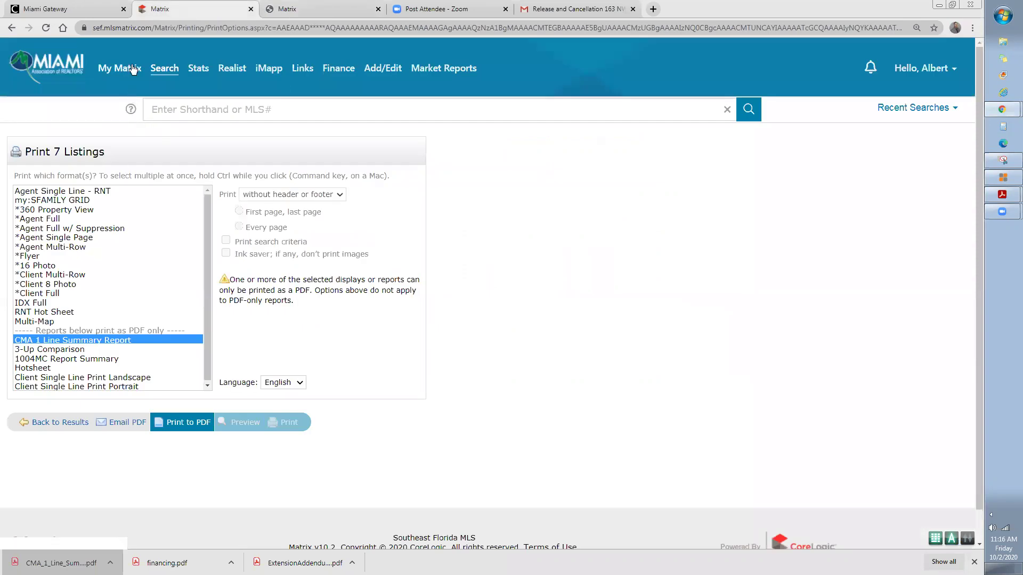
click(50, 422)
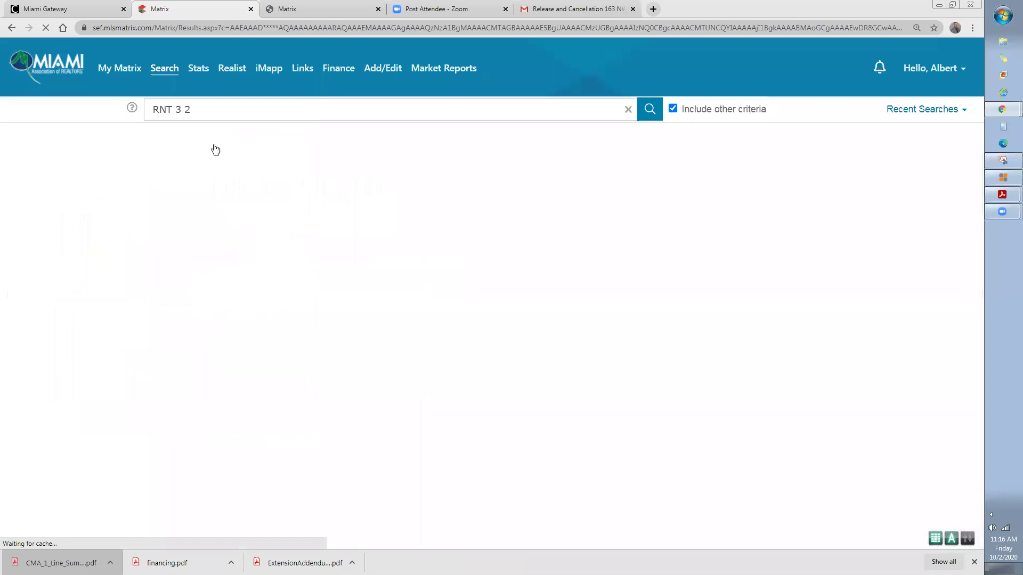
mouse_move(163, 74)
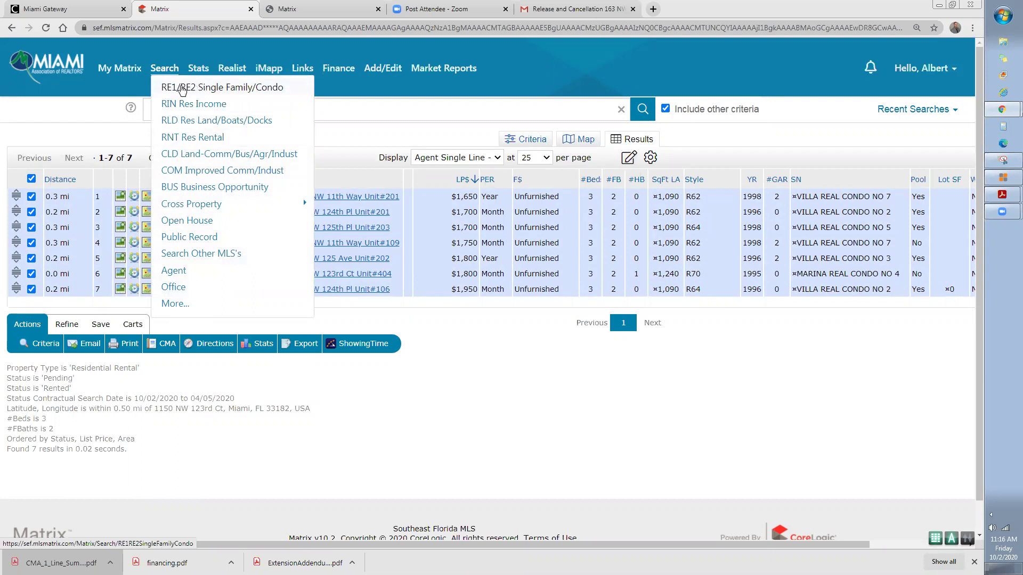
click(181, 89)
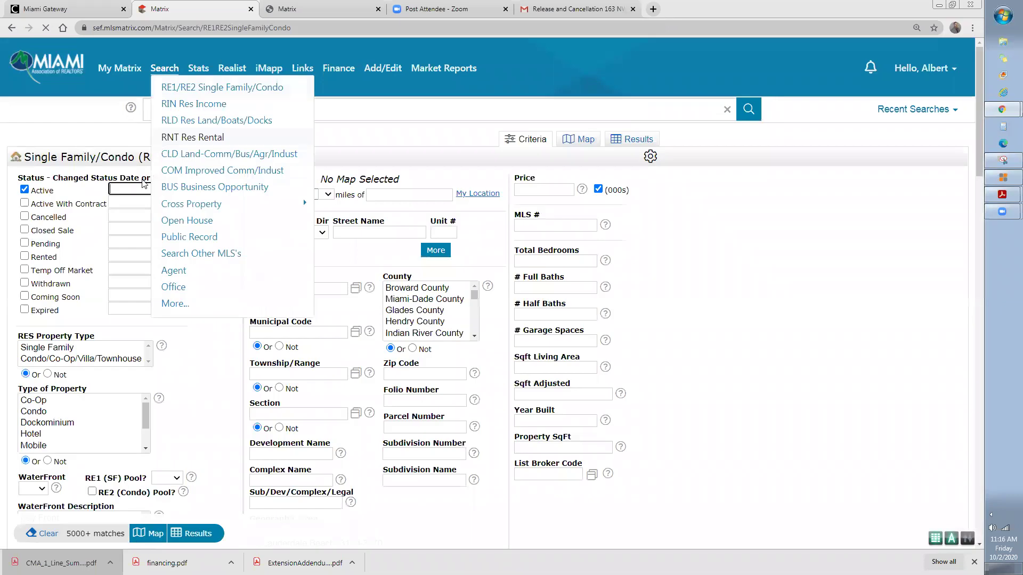
click(437, 194)
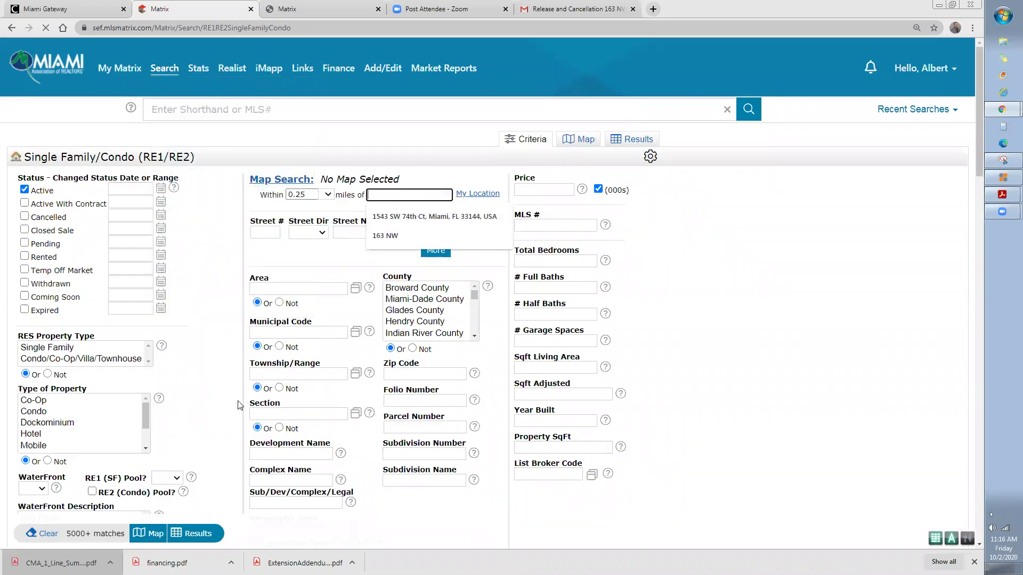
text(1543 sw 74)
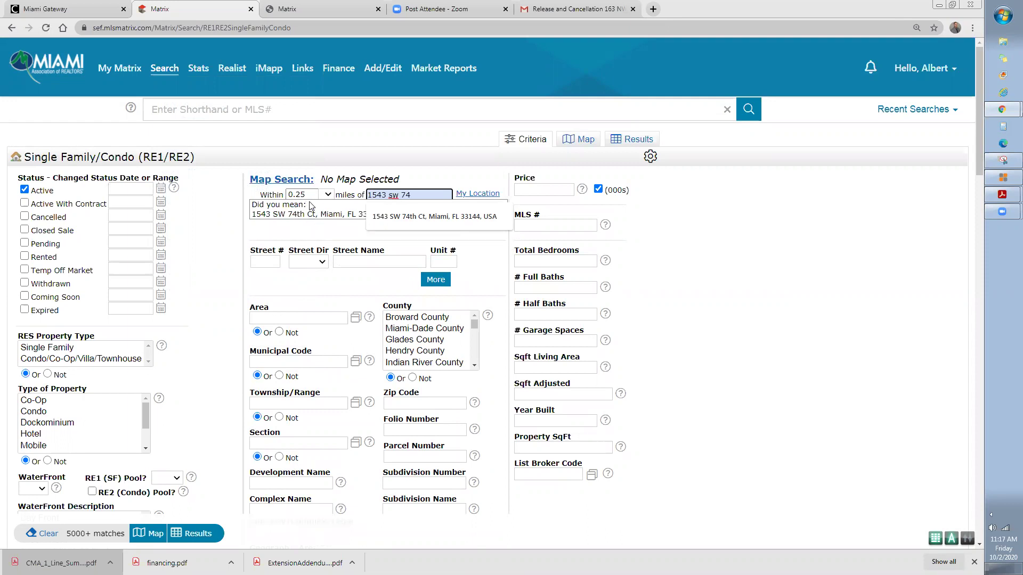
click(282, 218)
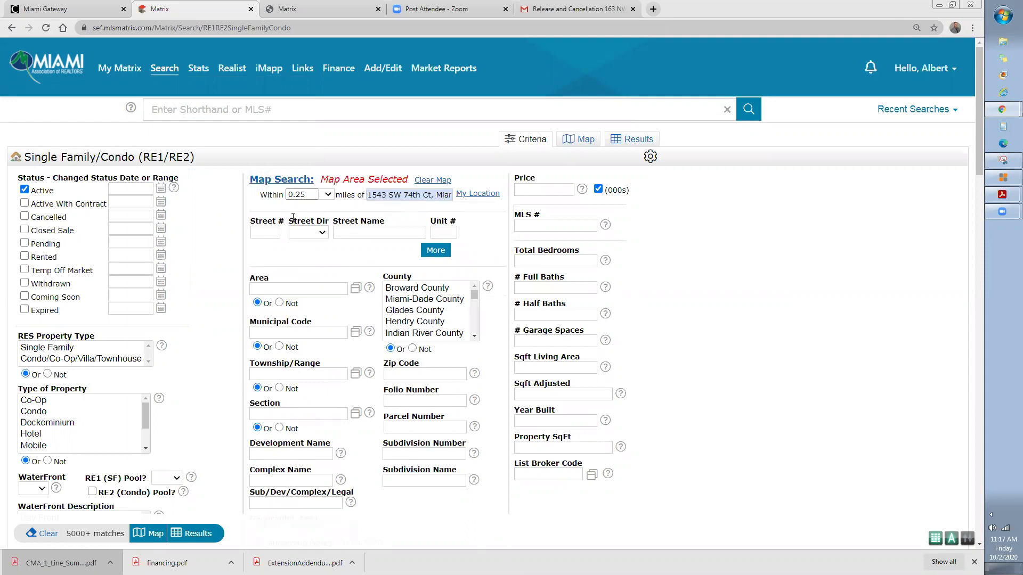
Step: Set the search radius to 0.5 miles and uncheck the Active status
click(301, 197)
click(327, 196)
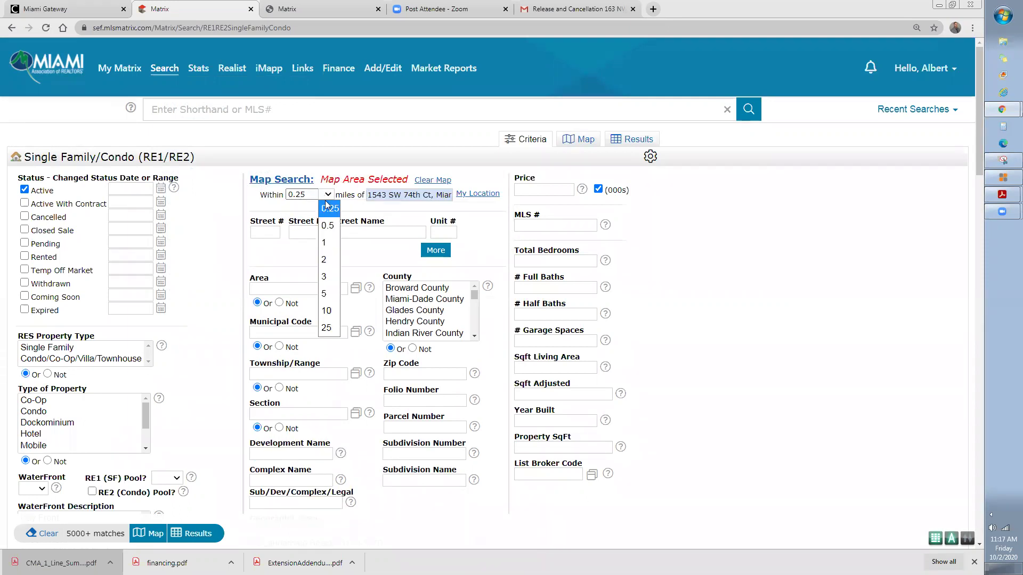
click(329, 201)
click(328, 197)
click(329, 202)
click(328, 198)
click(328, 225)
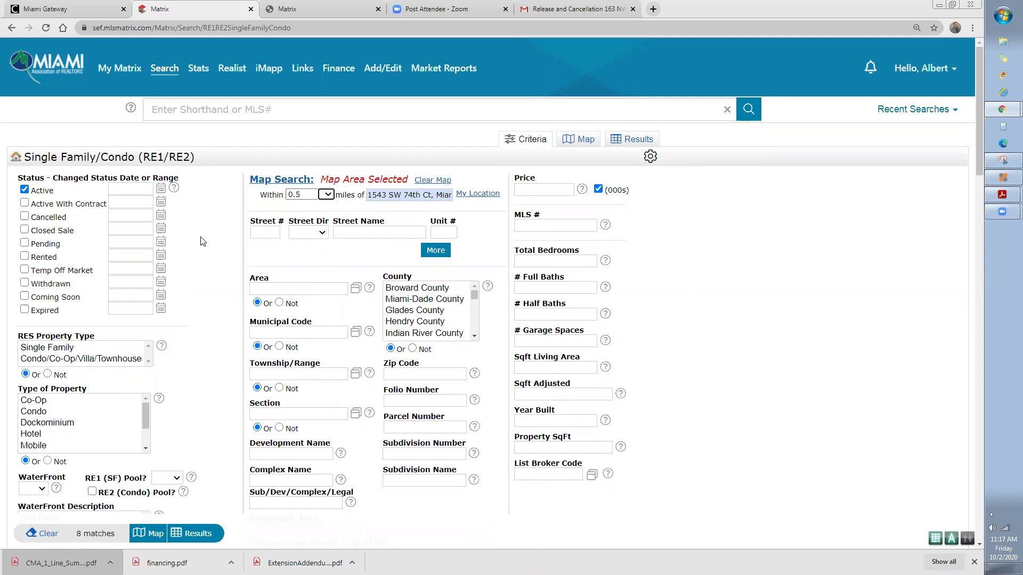
click(24, 190)
Step: Include Closed Sale and Pending statuses and limit the property to Single Family, type Single
click(24, 230)
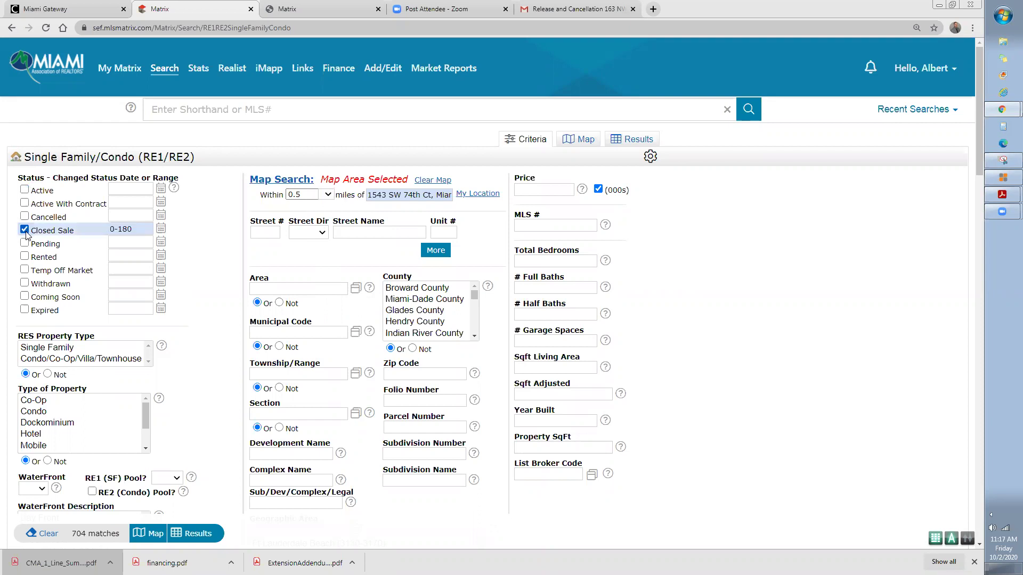
click(25, 243)
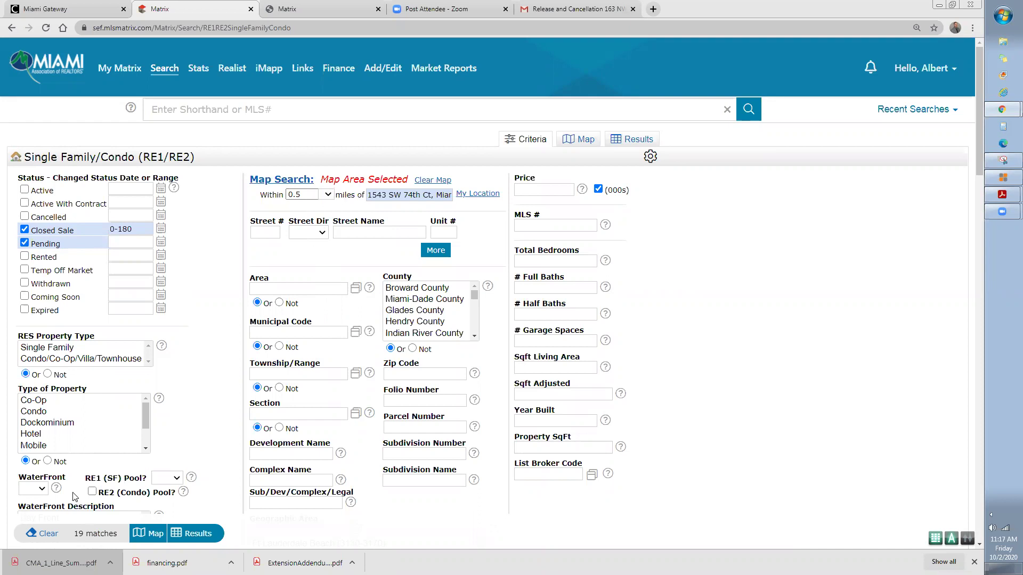
click(68, 352)
click(86, 433)
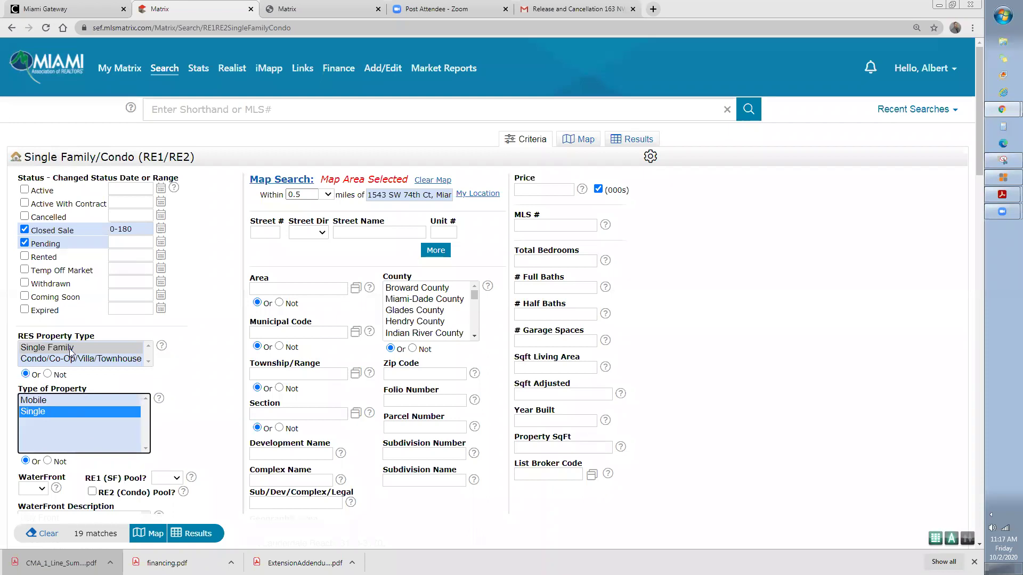
click(83, 359)
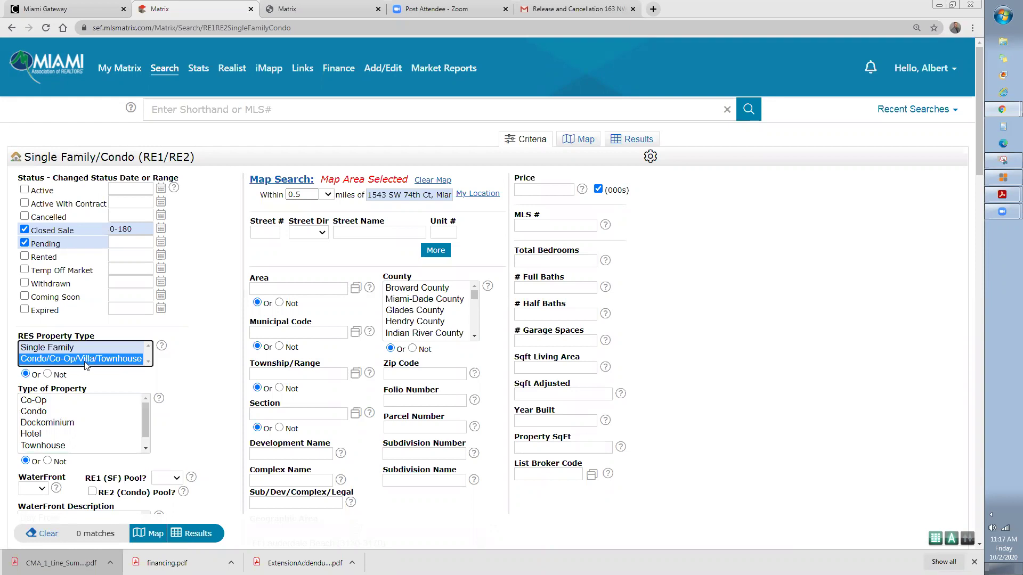
click(104, 349)
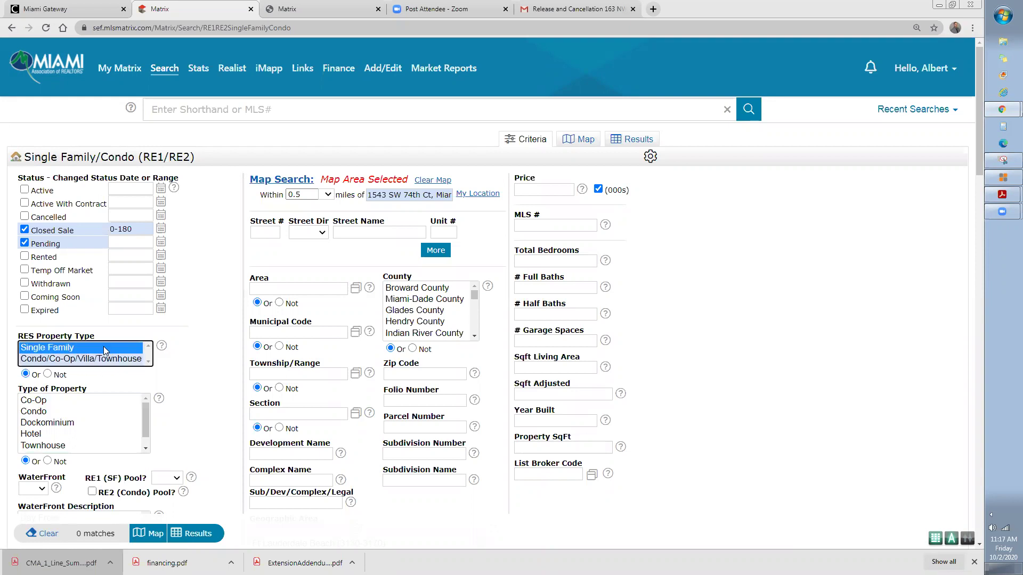
click(40, 413)
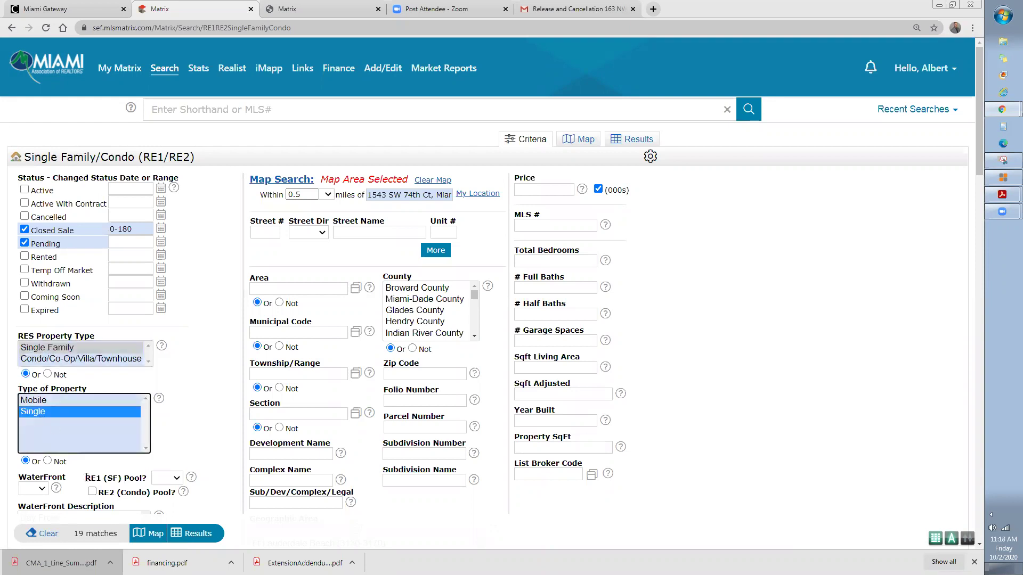
Step: Require 3 bedrooms, 2 full baths and no pool, then show the 6 results
click(556, 261)
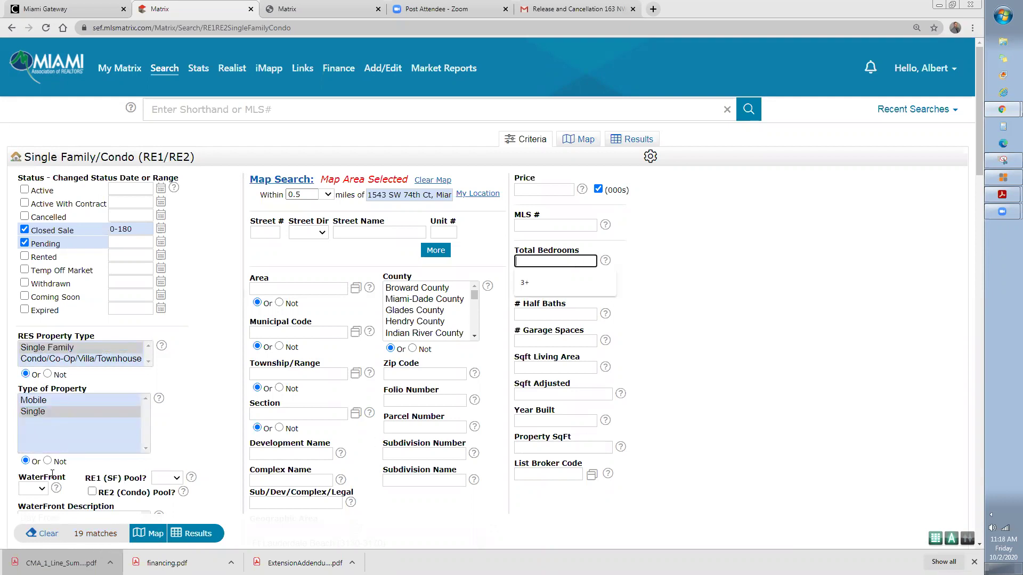
text(3)
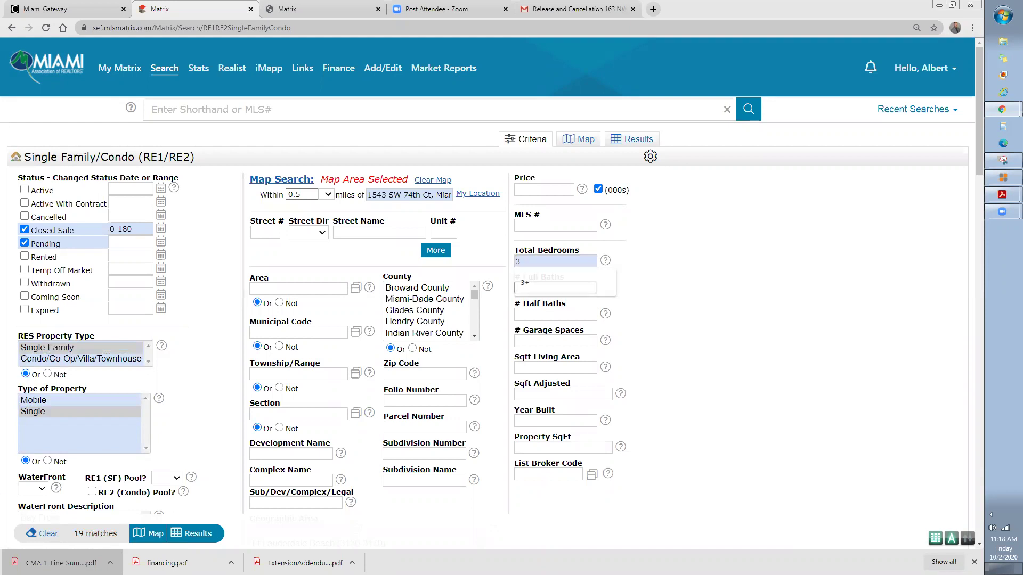
key(Tab)
text(2)
key(Tab)
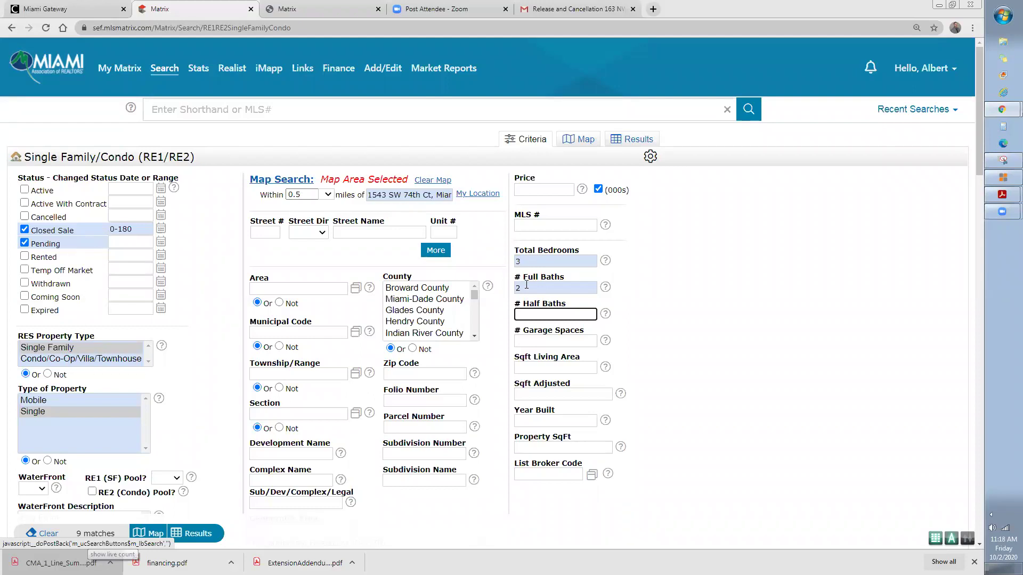
click(173, 479)
click(174, 480)
key(n)
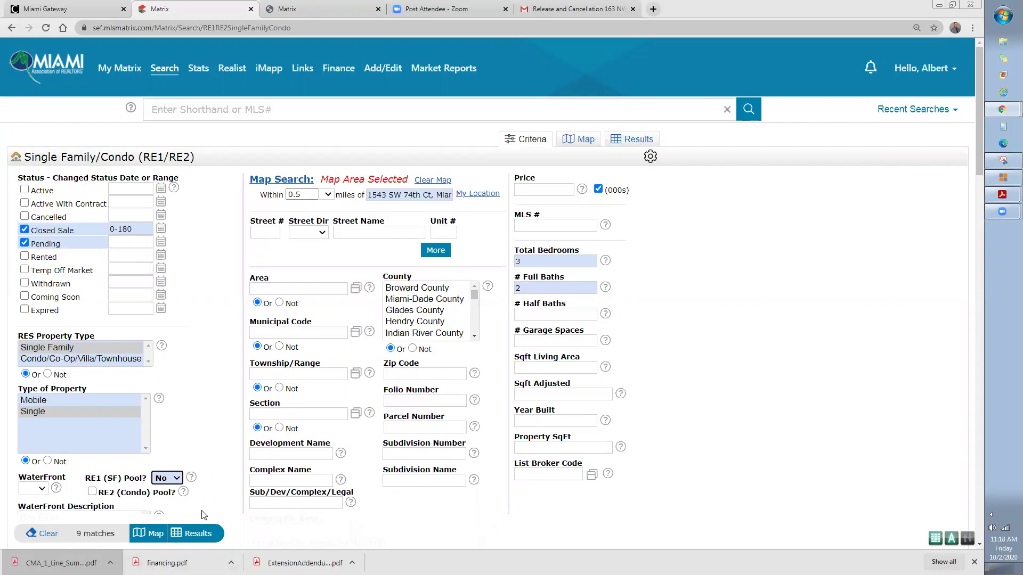
click(198, 534)
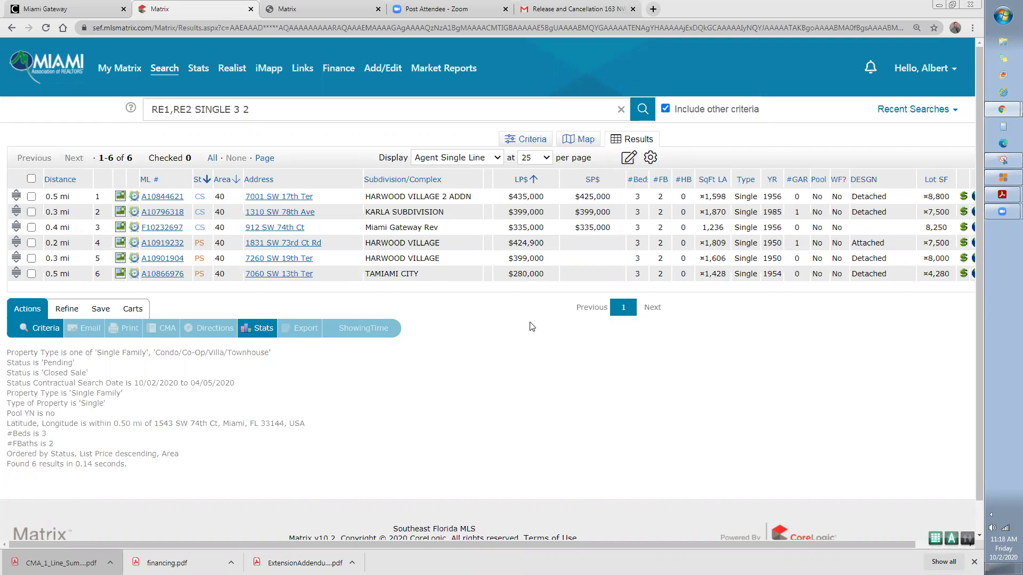
Step: Check all six listings and save them as CMA_1_Line_Summary_Report9798.pdf, a CMA 1 Line Summary Report
click(31, 180)
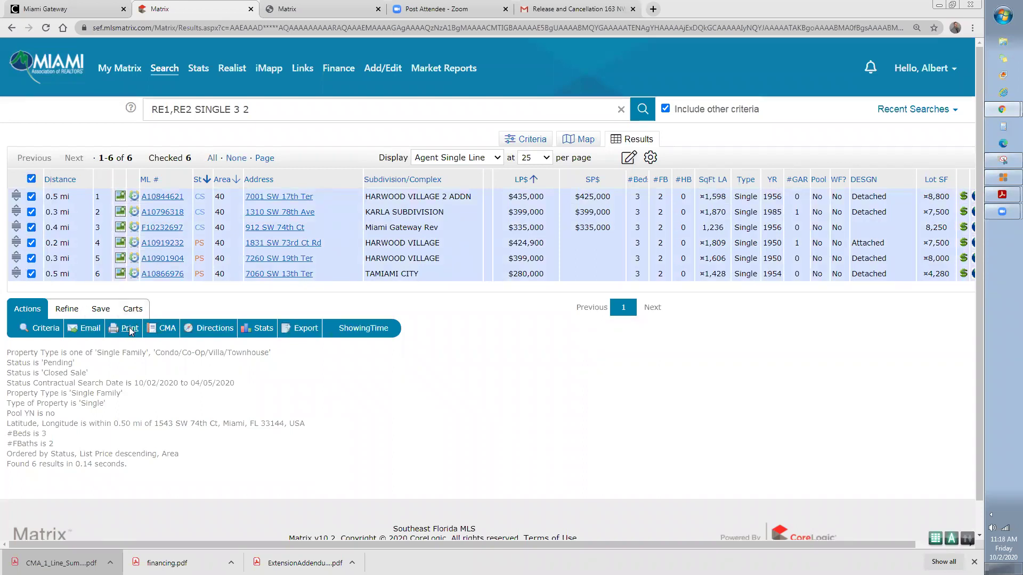
click(130, 330)
click(110, 341)
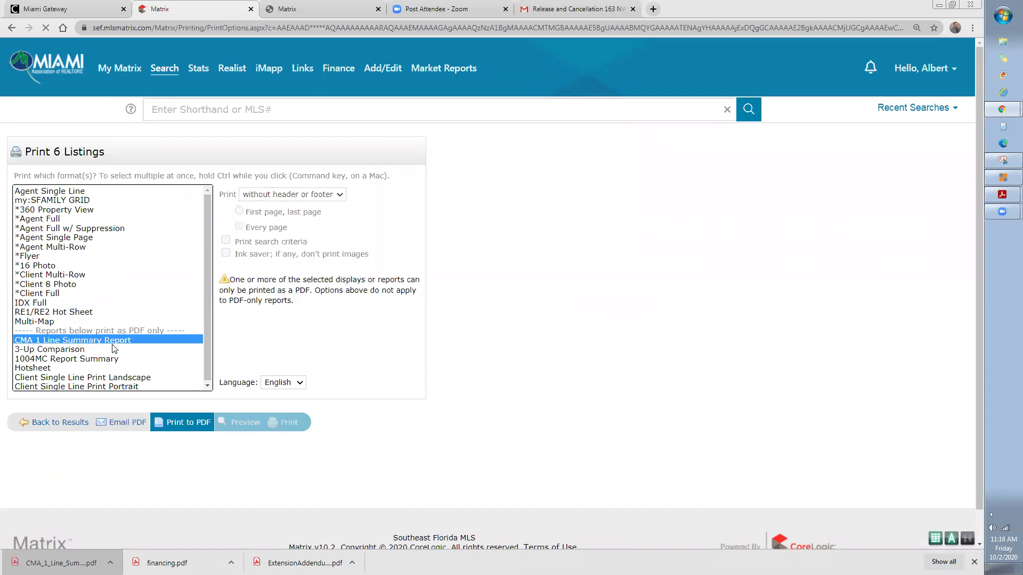
click(192, 423)
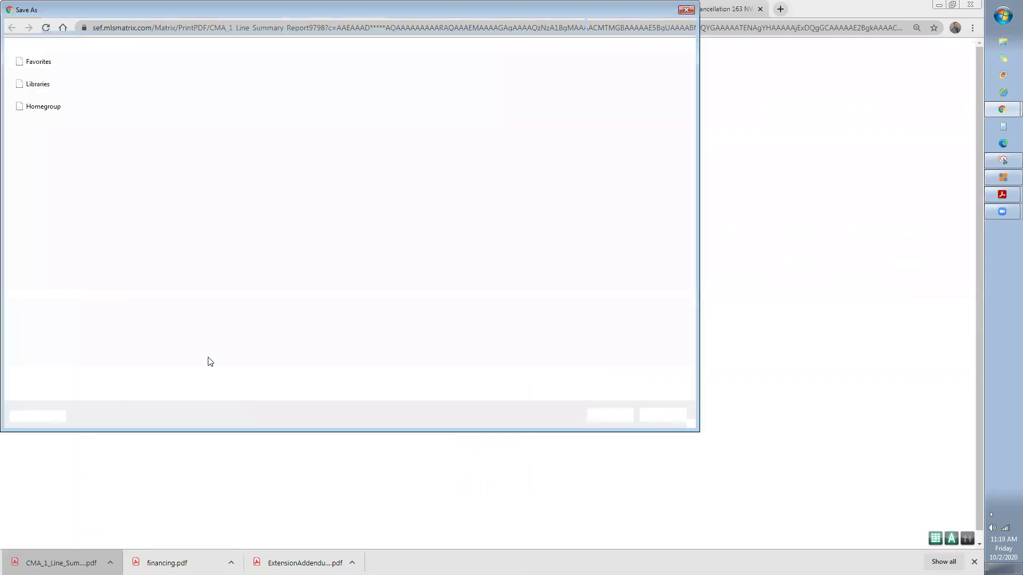
click(609, 414)
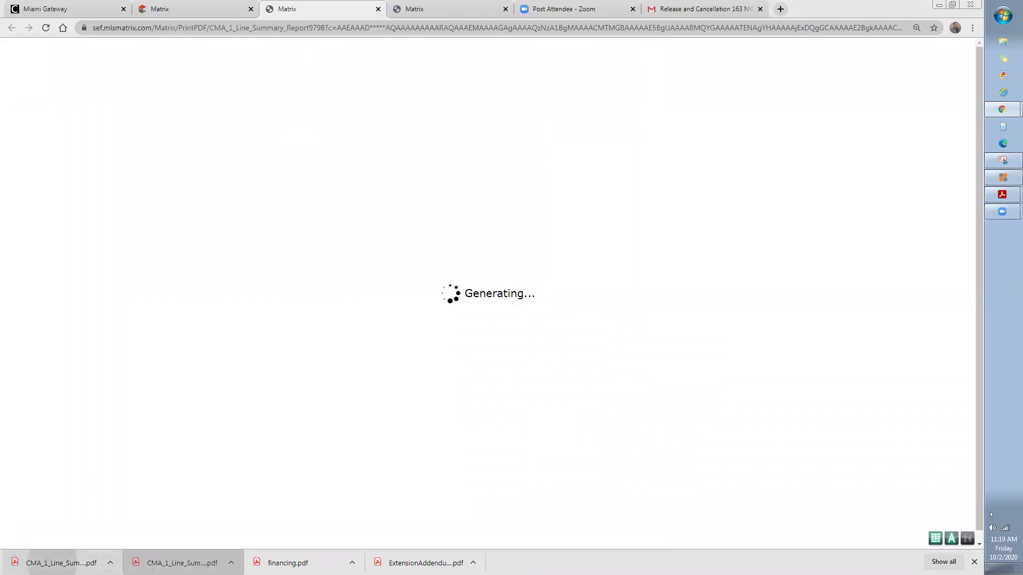
Step: Open the downloaded CMA report PDF and check the $425,000 high closed-sale price
click(61, 563)
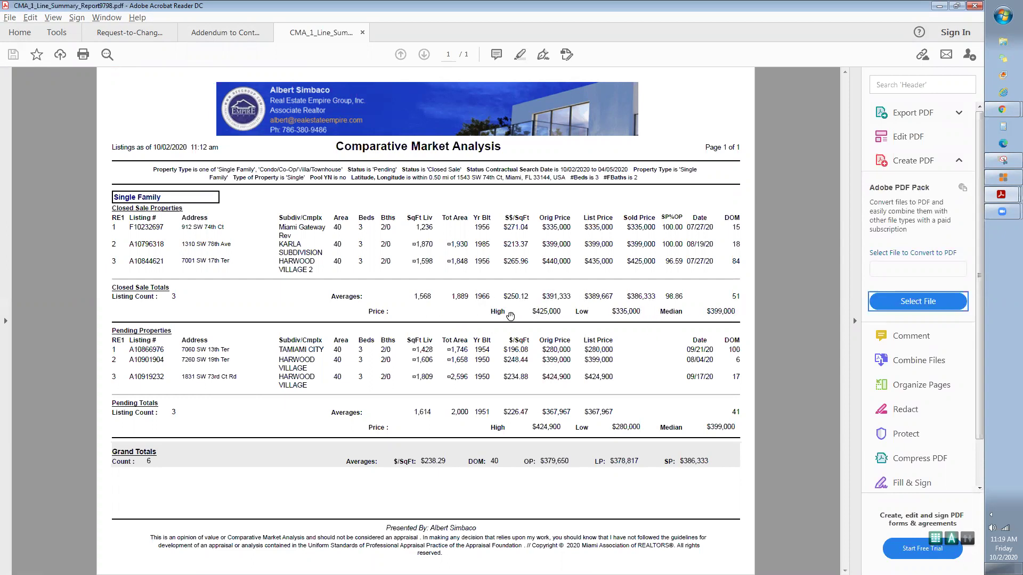
drag(536, 313, 561, 313)
click(619, 317)
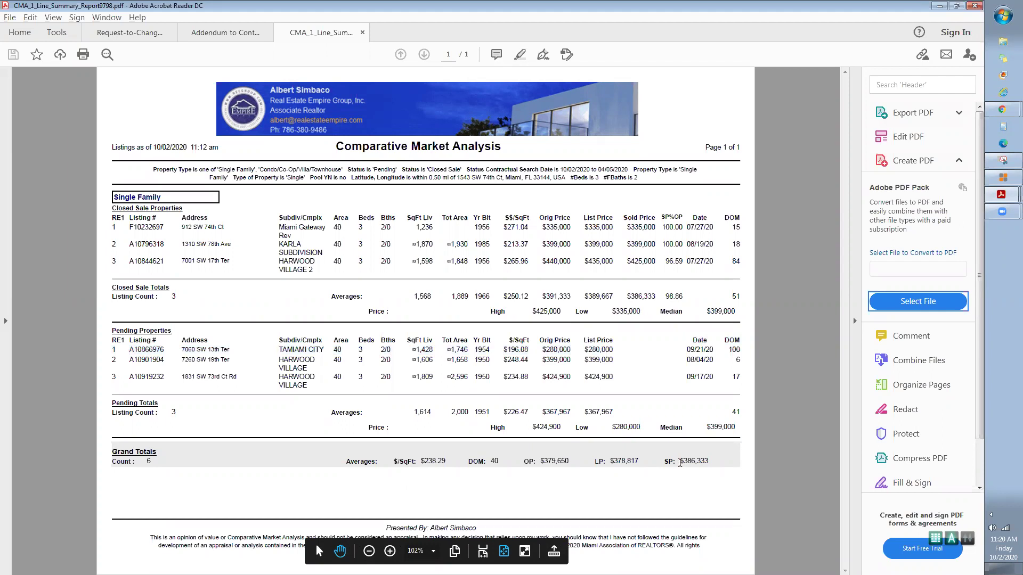
Step: Check the $386,333 SP and $378,817 LP grand totals and $399,000 pending median, then close the report
double_click(705, 459)
double_click(714, 427)
click(727, 482)
double_click(634, 461)
click(627, 495)
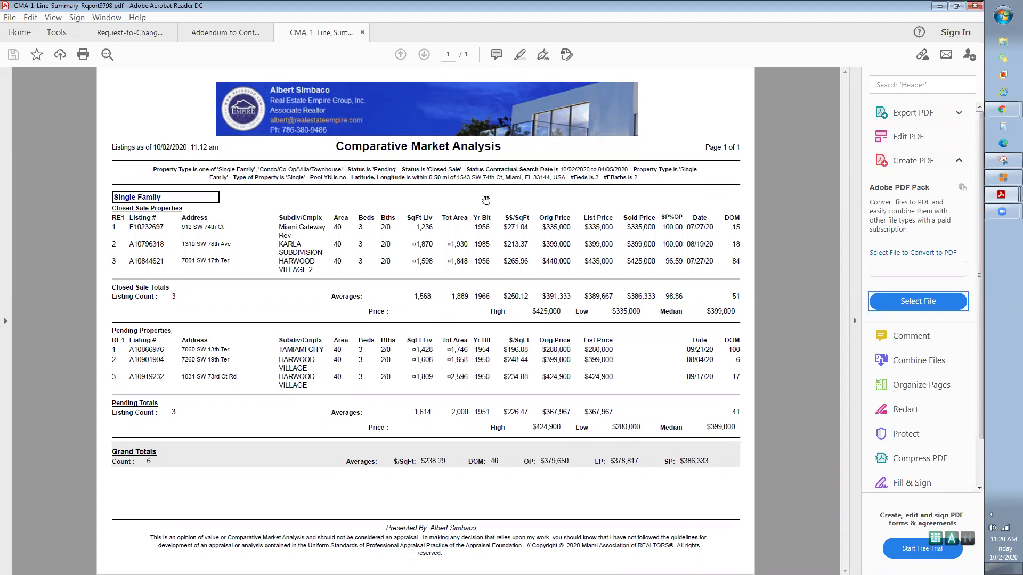
click(975, 5)
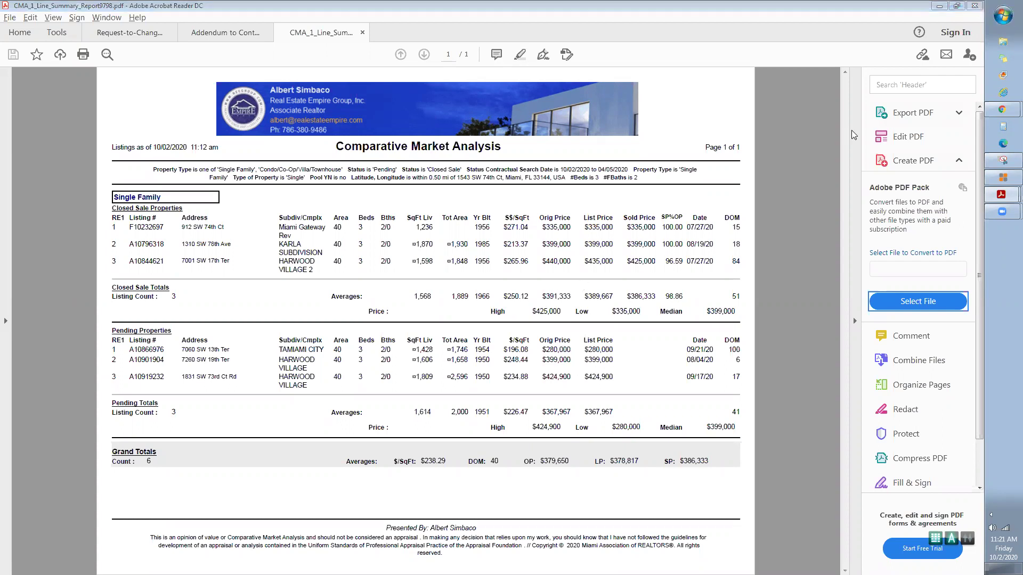
click(501, 315)
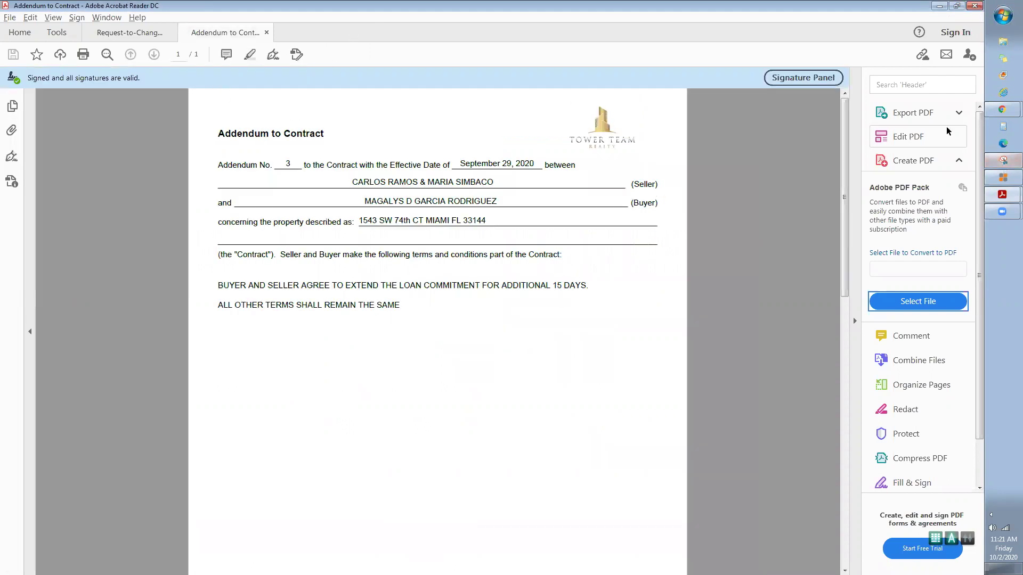
Step: Return to the Print 6 Listings tab in Chrome
key(alt+Tab)
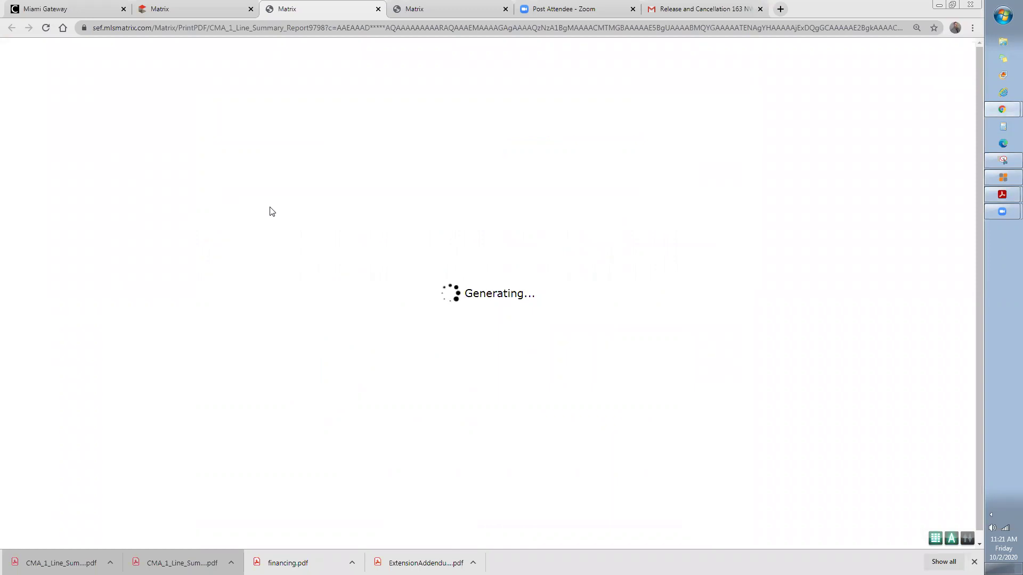
click(203, 9)
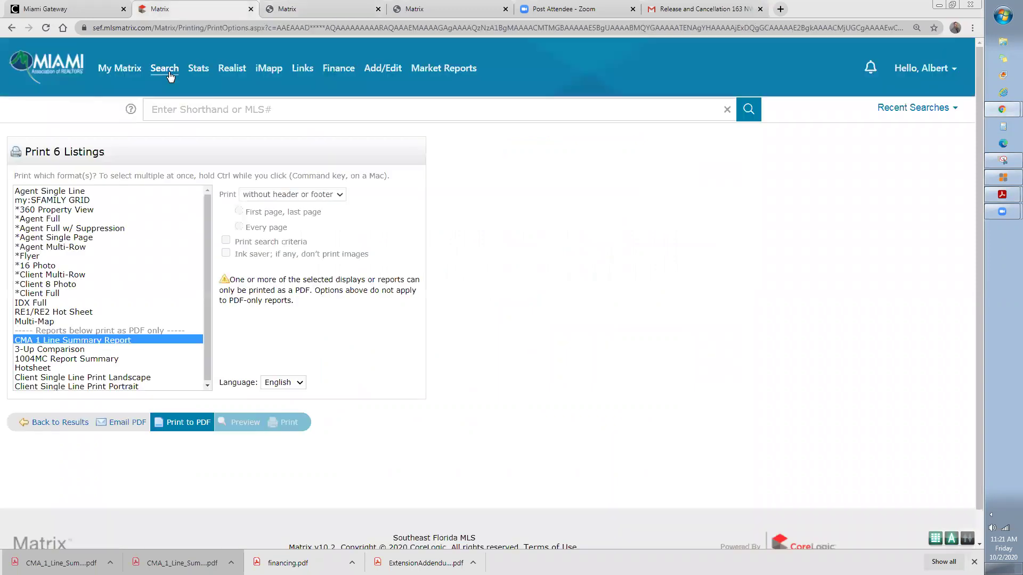
Step: Visit the My Matrix dashboard, glance at Recent Searches, then open the Sent Email history
mouse_move(129, 71)
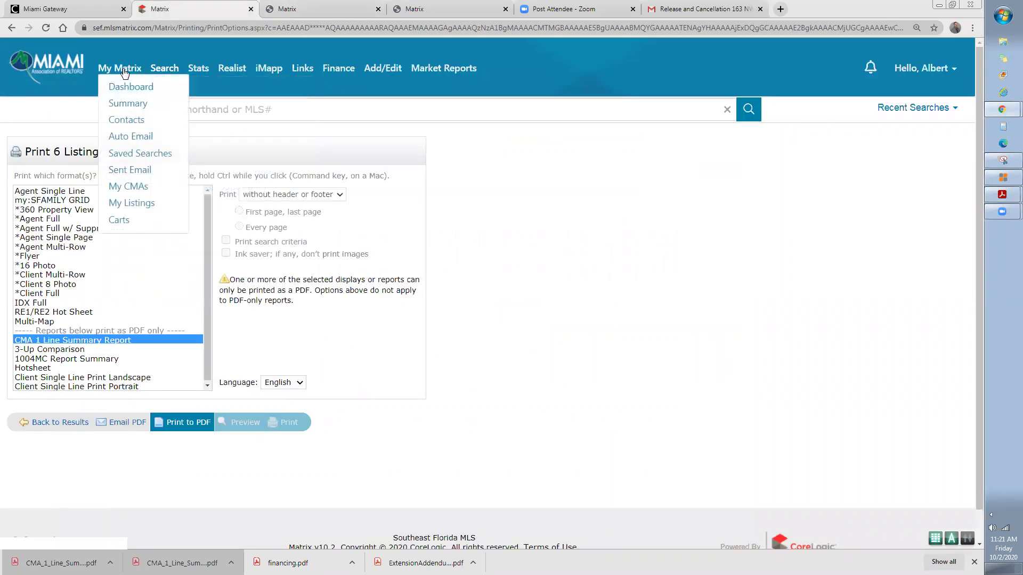
click(125, 72)
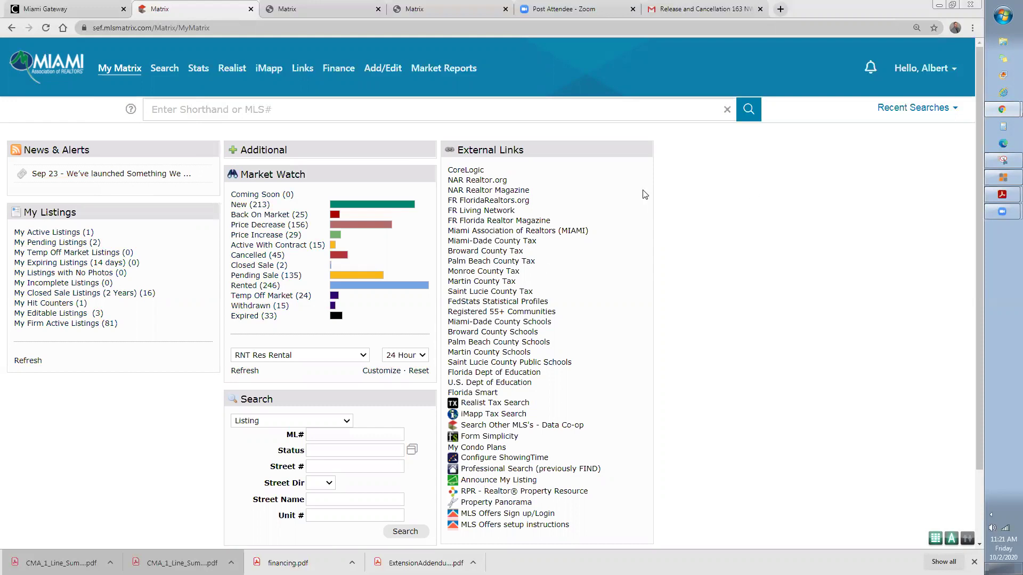
click(941, 113)
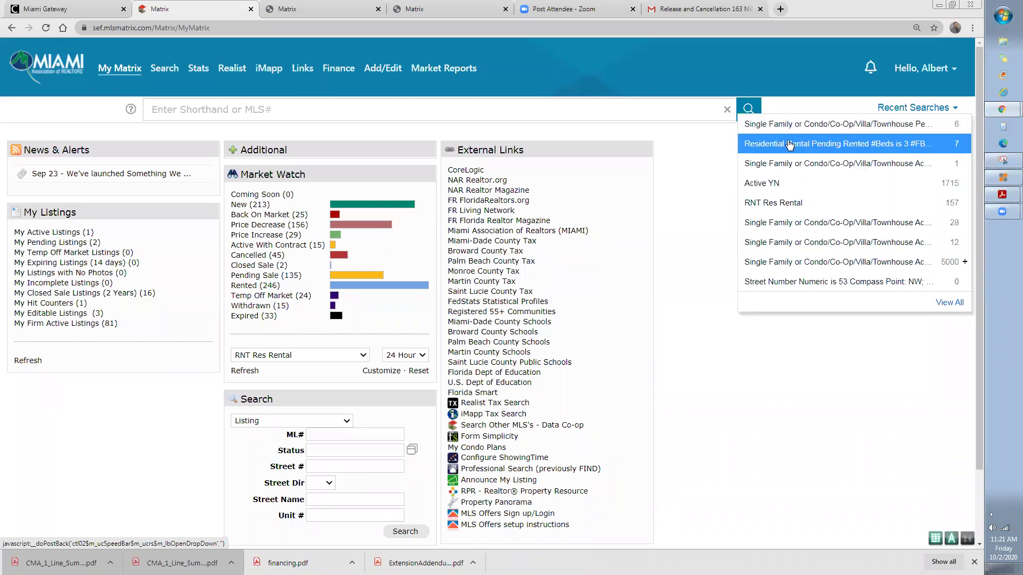
click(684, 167)
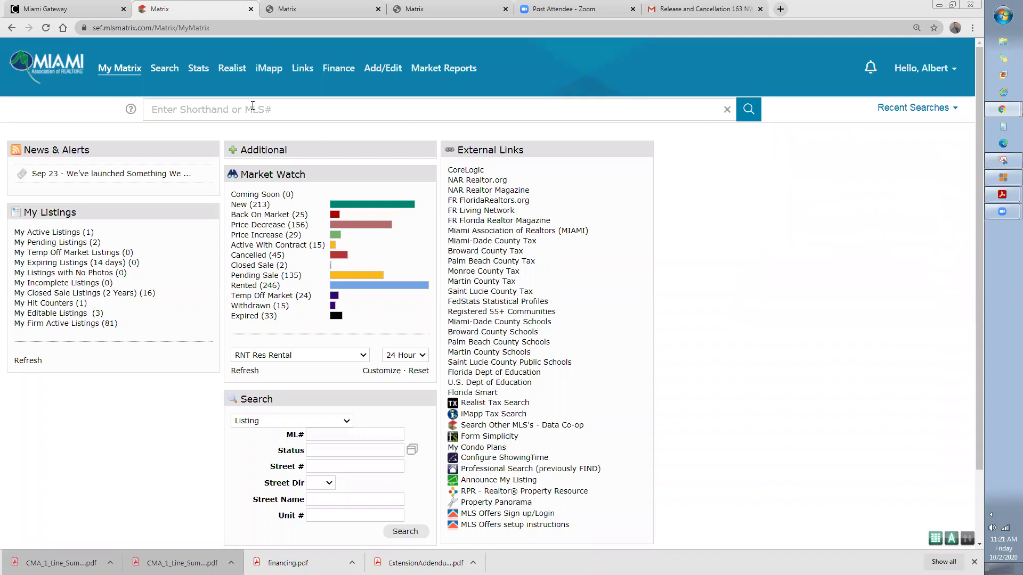
mouse_move(158, 67)
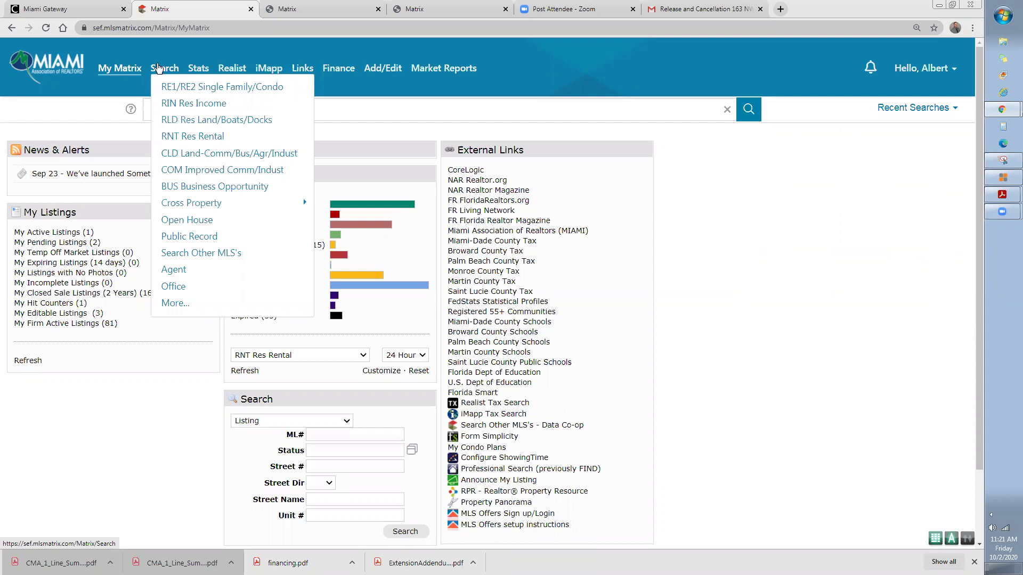
mouse_move(122, 75)
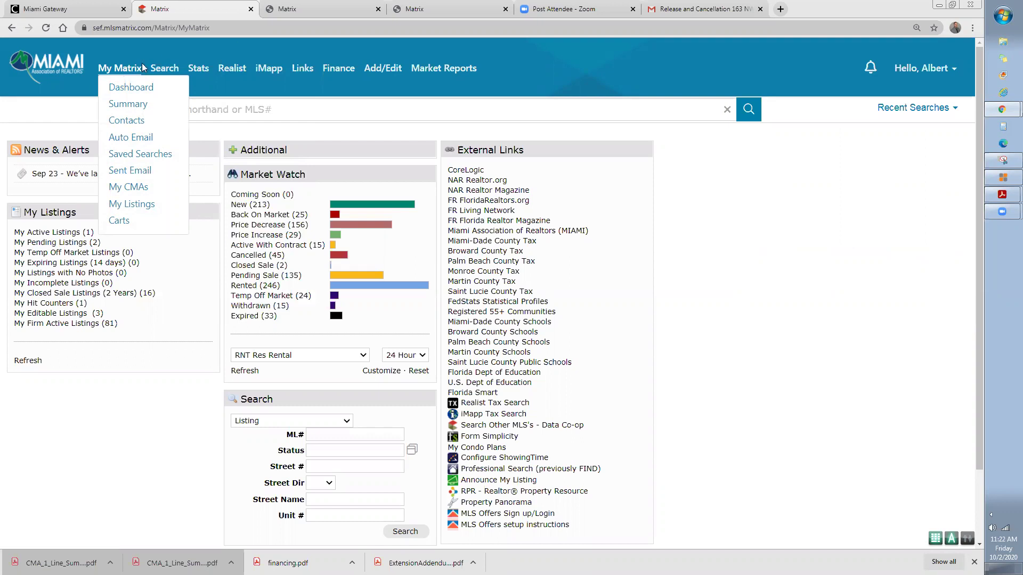
click(122, 171)
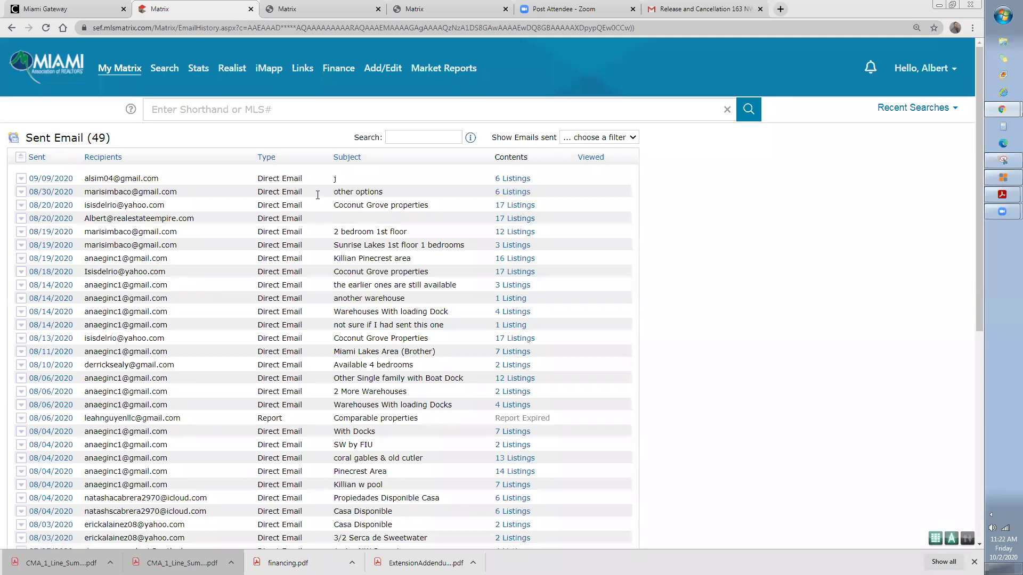
Step: View the 6 listings from the 08/30 sent email, then open the empty Auto Emails page
click(501, 196)
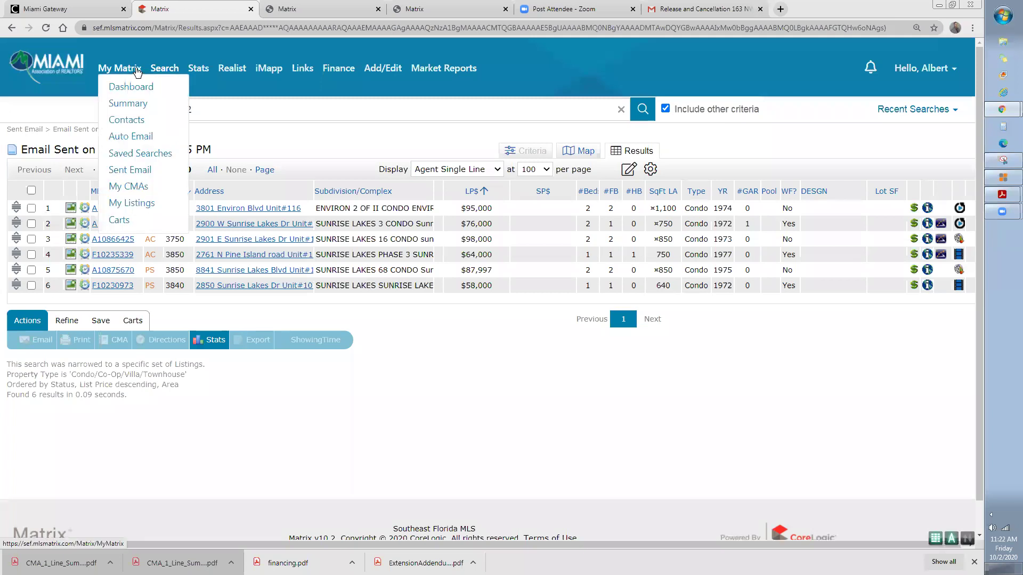
click(138, 140)
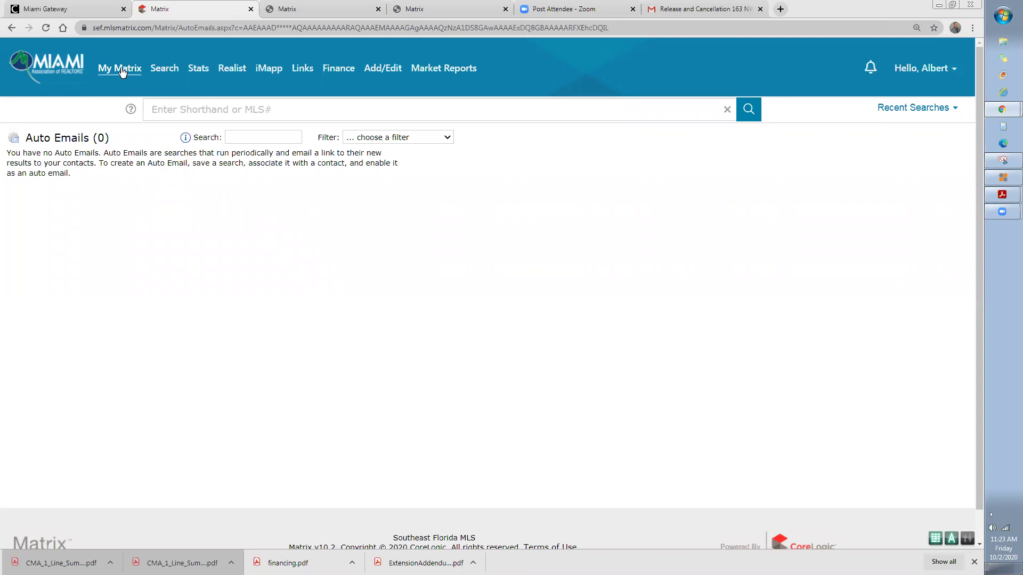
mouse_move(164, 69)
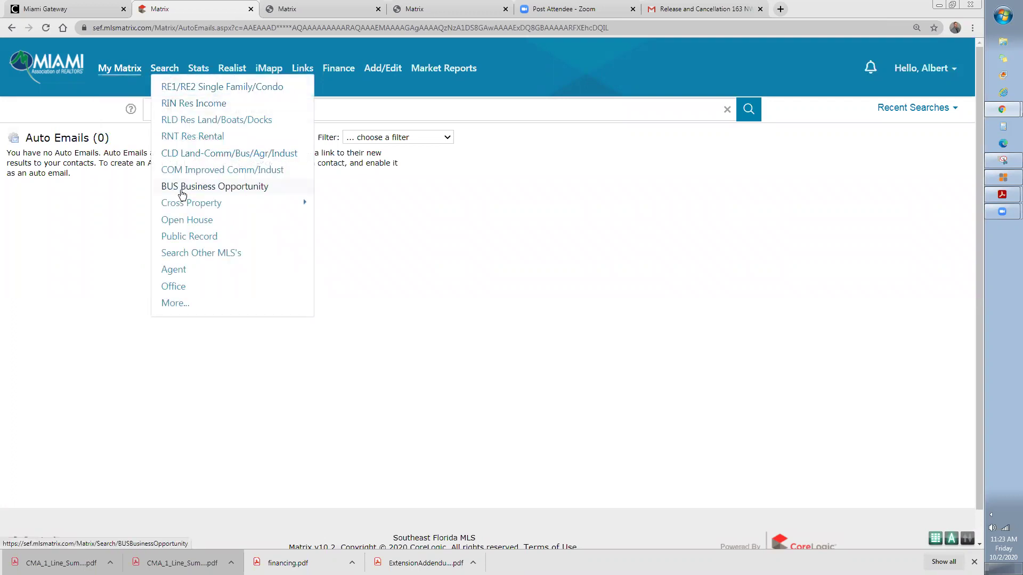
click(175, 90)
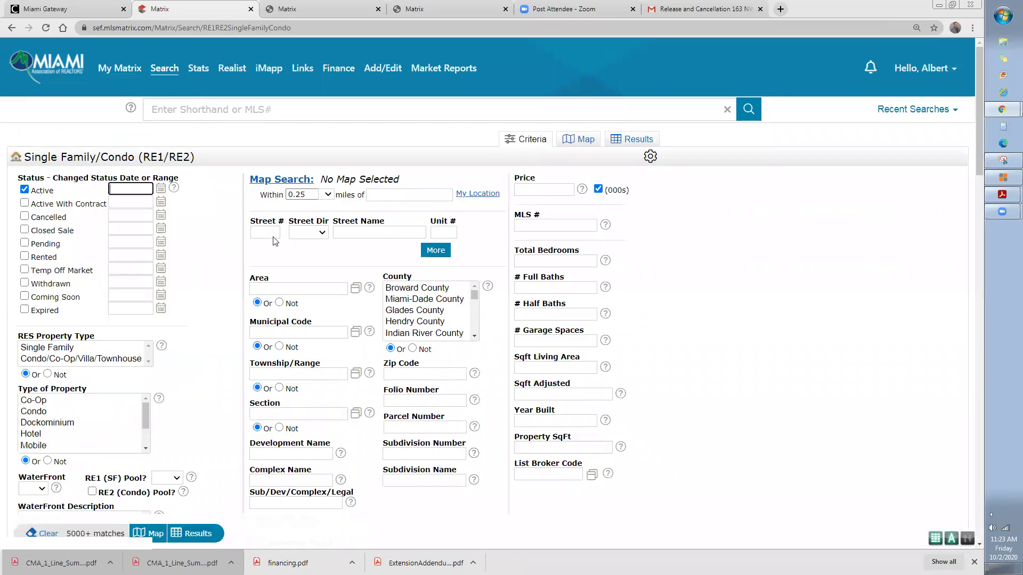
click(536, 188)
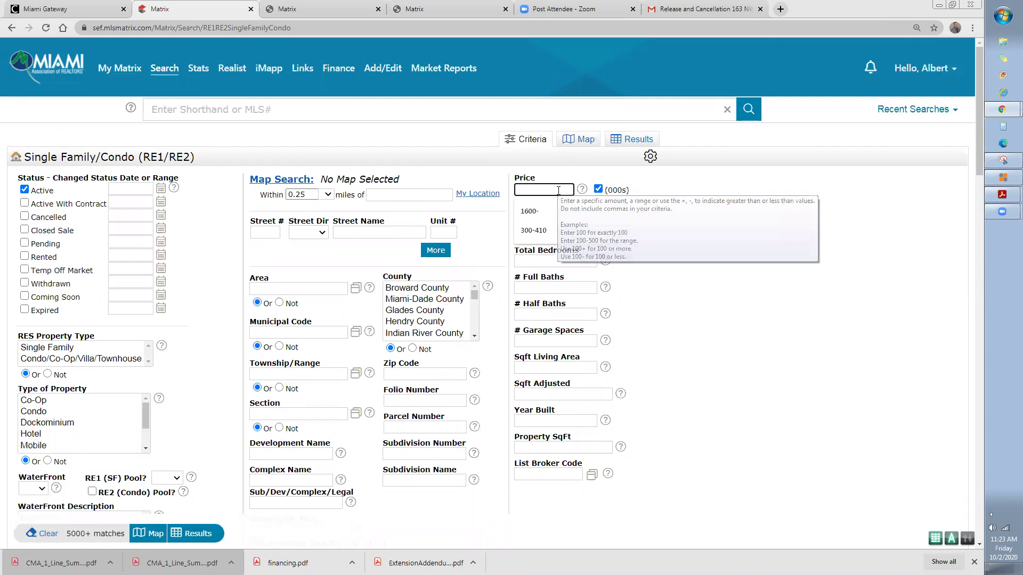
text(30)
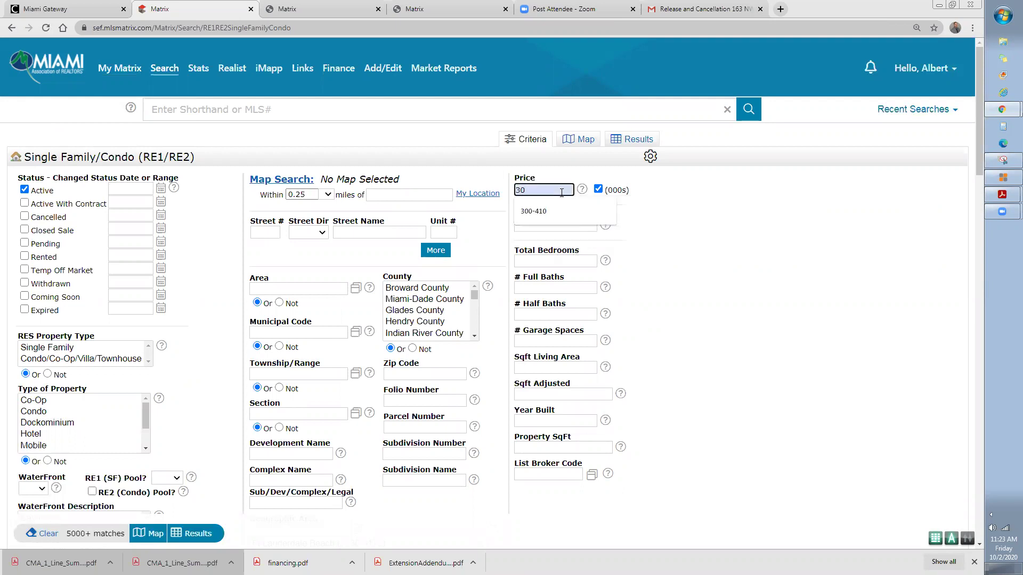
text(5-)
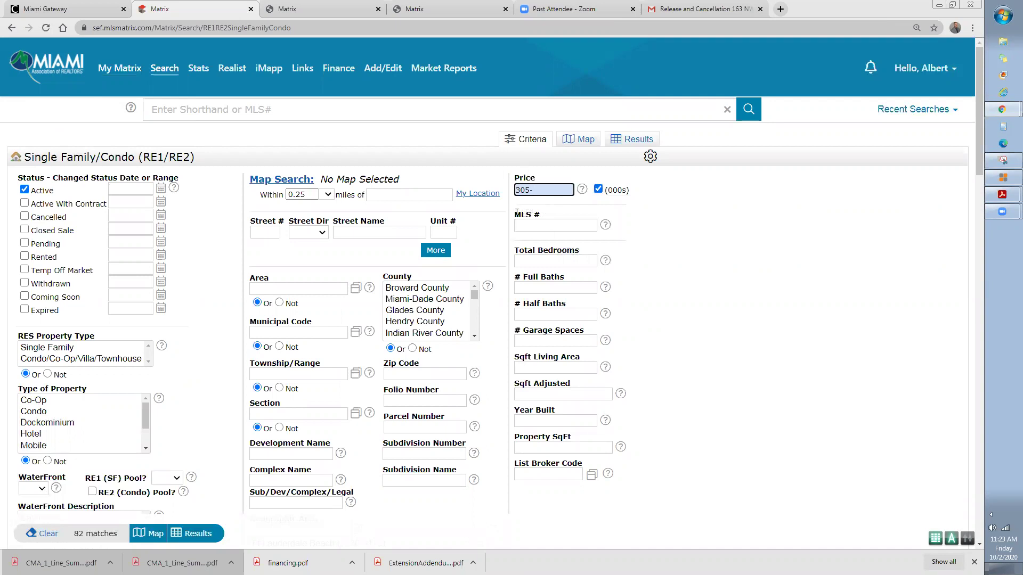
click(533, 260)
text(3)
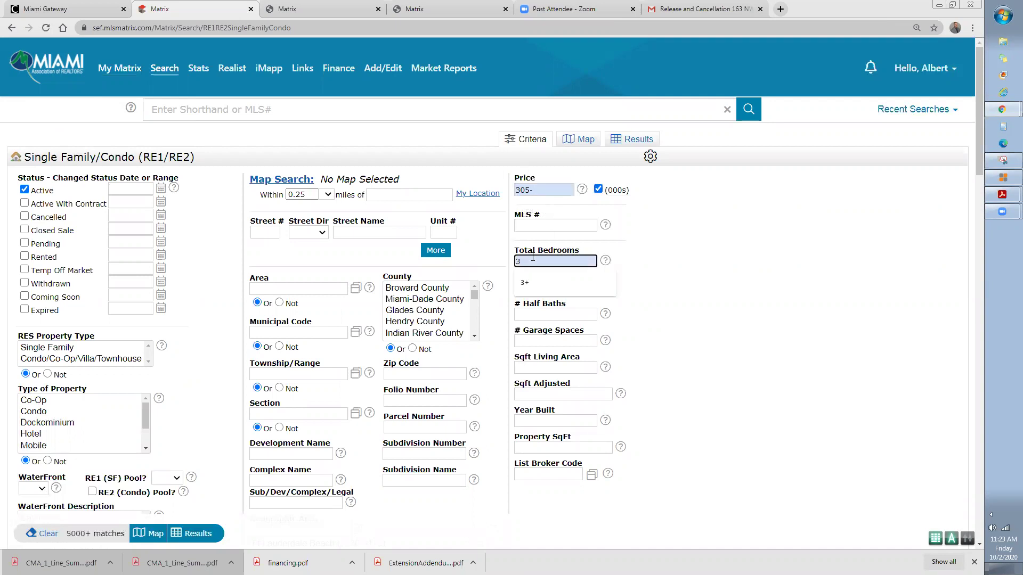
key(Tab)
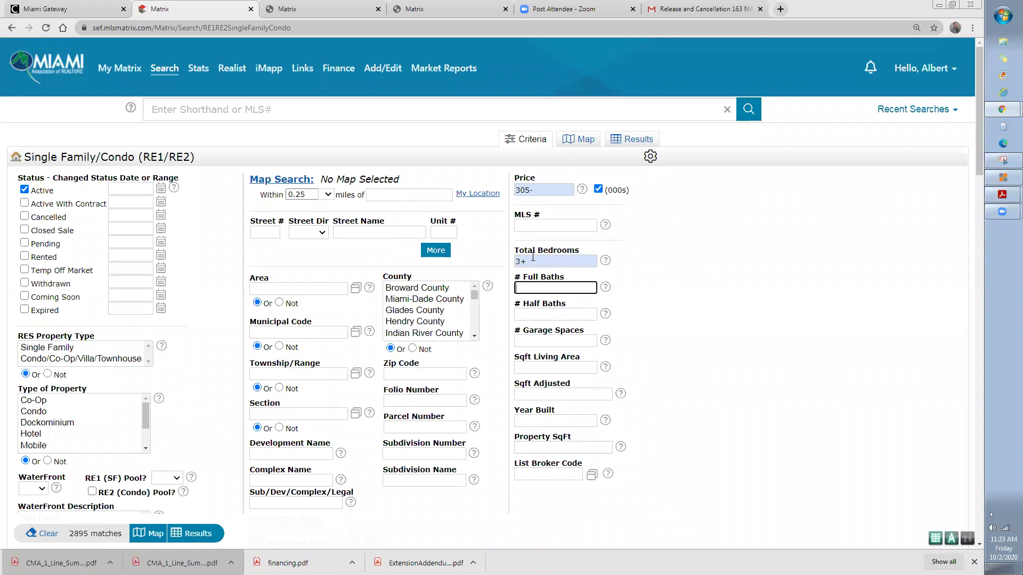
text(2+)
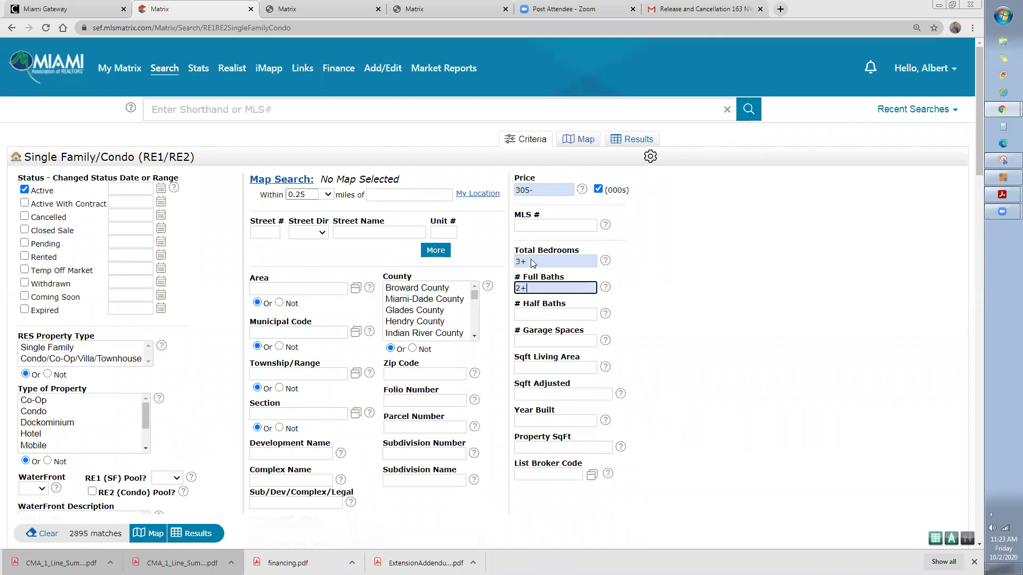
click(421, 298)
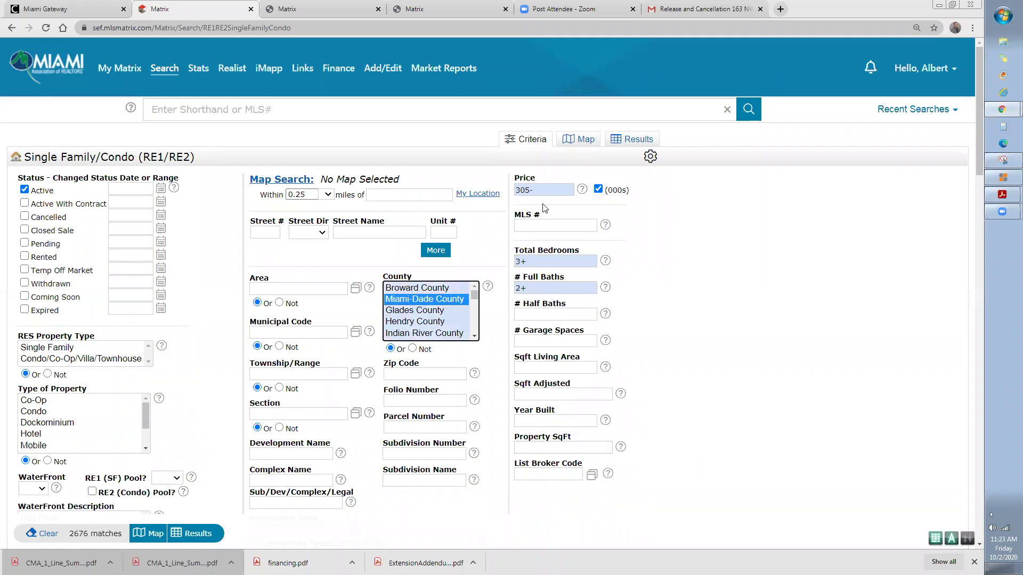
mouse_move(539, 189)
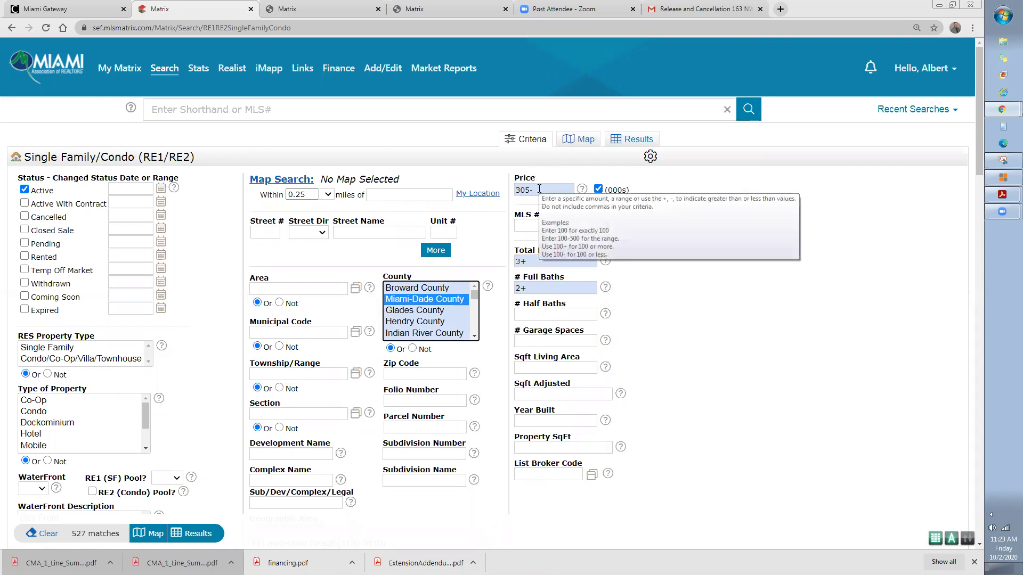
click(543, 190)
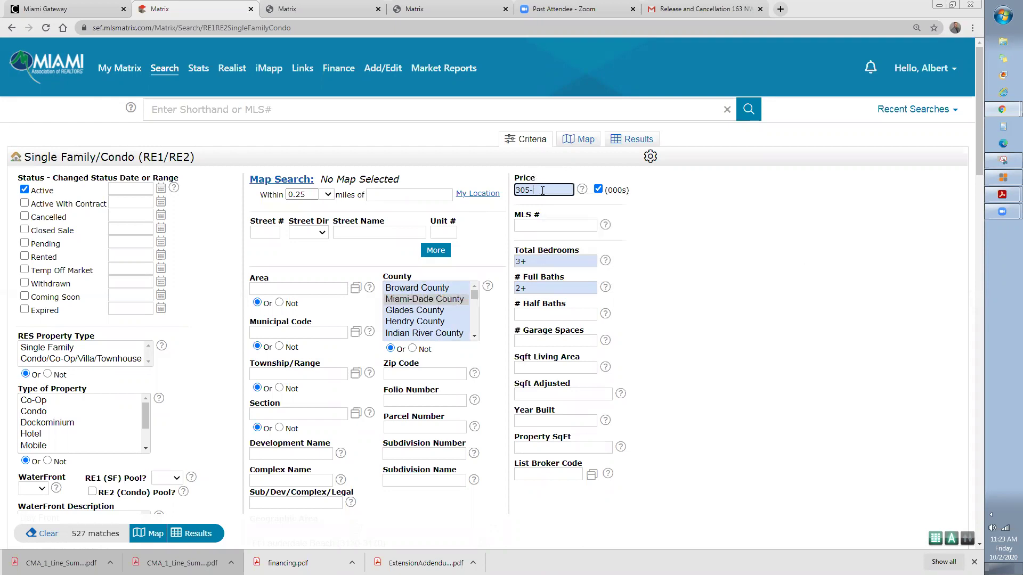
key(BackSpace)
double_click(609, 194)
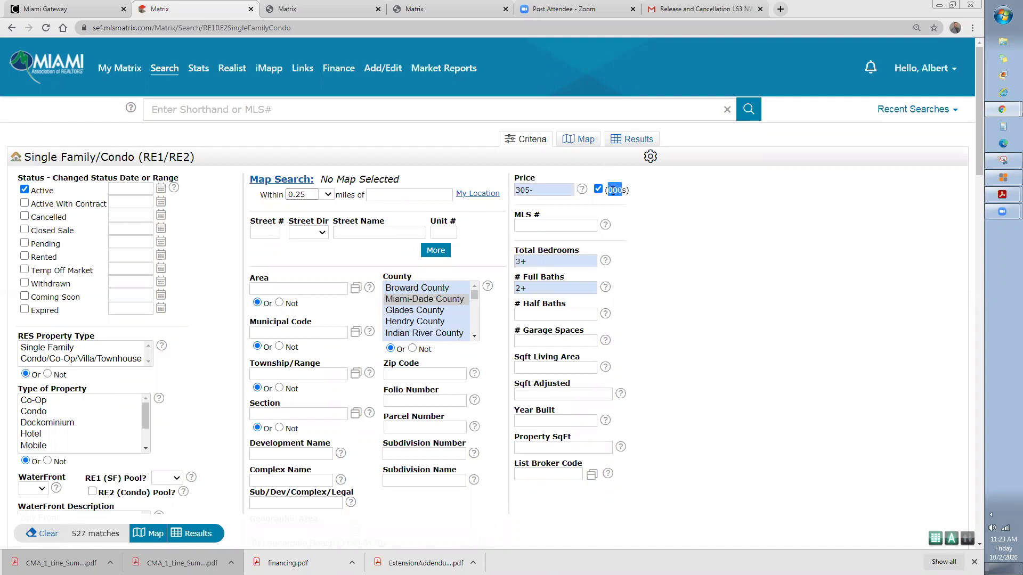
click(603, 206)
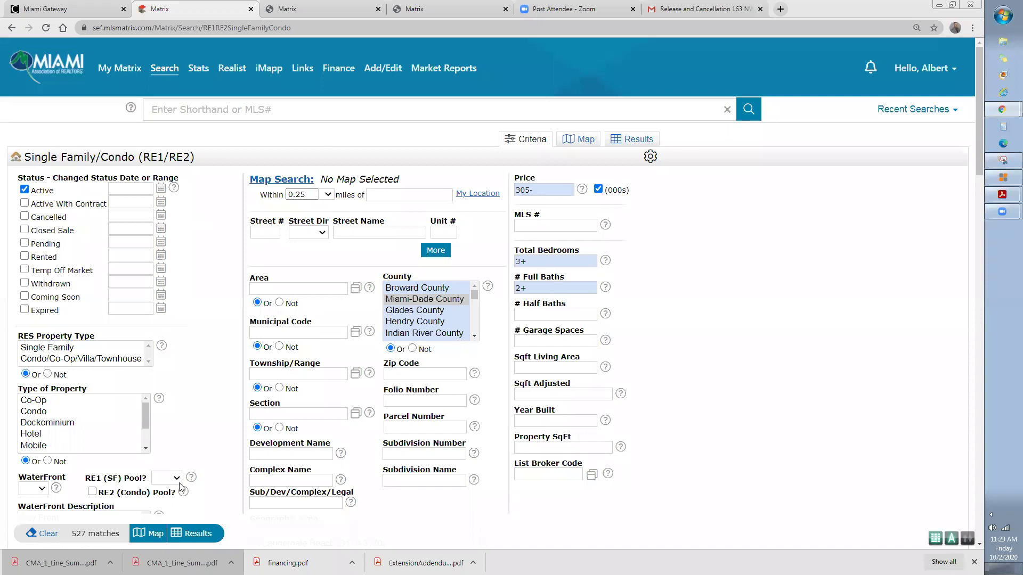
Step: Switch the results to the Map view and zoom and pan until Miami International Airport is centred
click(584, 140)
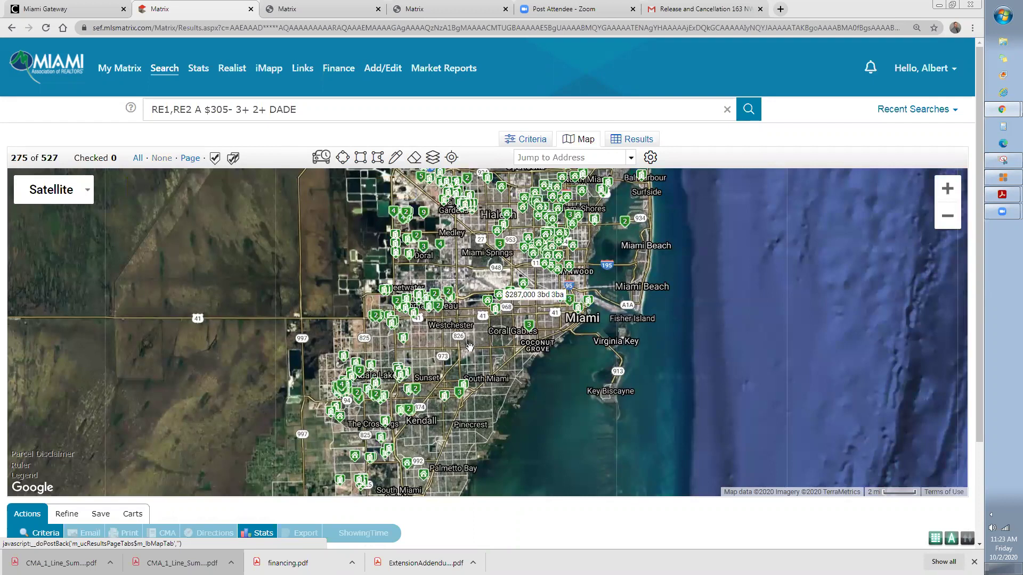
scroll(467, 335, up, 1)
scroll(467, 336, up, 1)
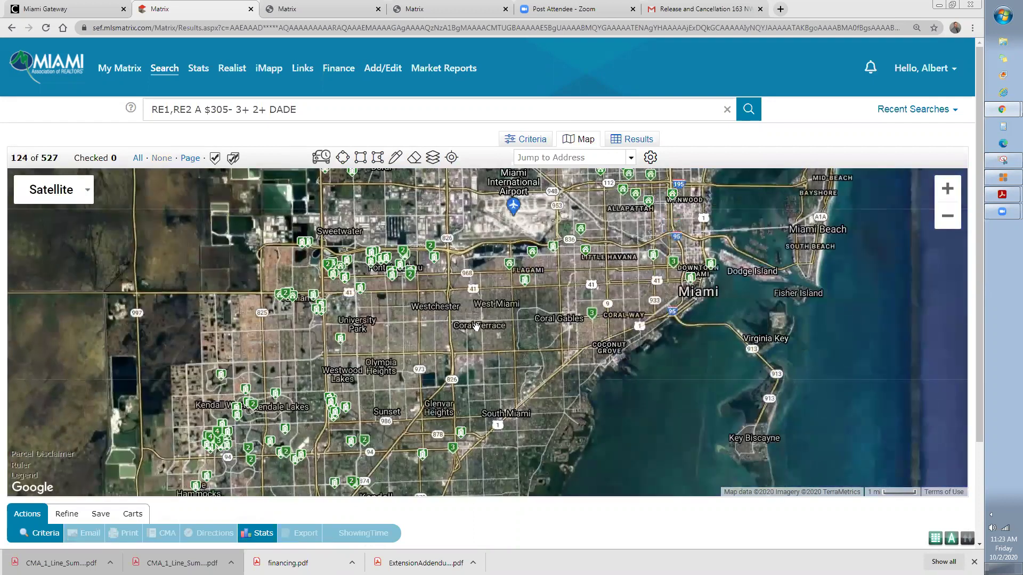
scroll(476, 326, down, 3)
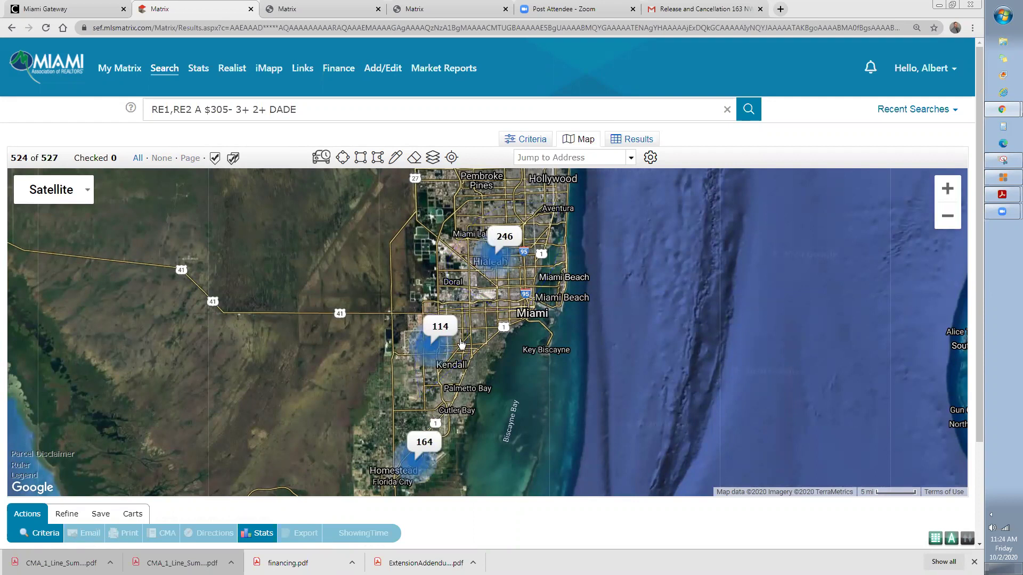
scroll(459, 337, up, 2)
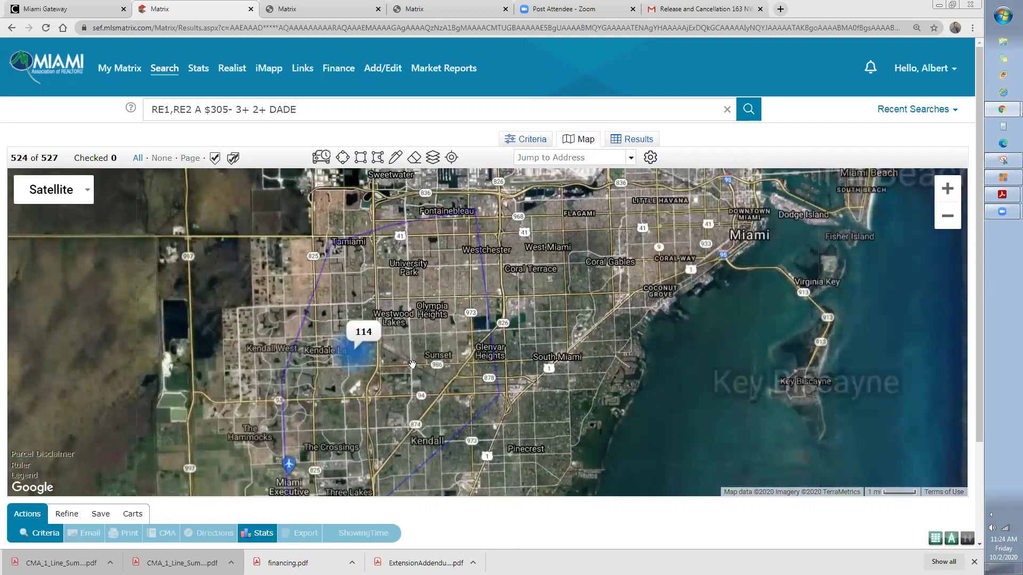
scroll(414, 365, up, 1)
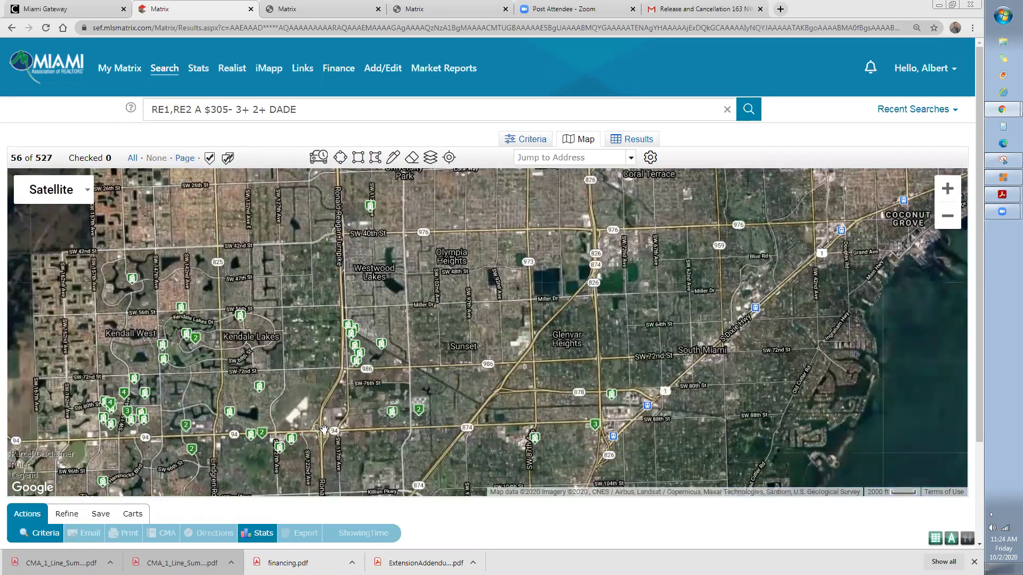
drag(459, 346, 495, 228)
scroll(517, 258, down, 1)
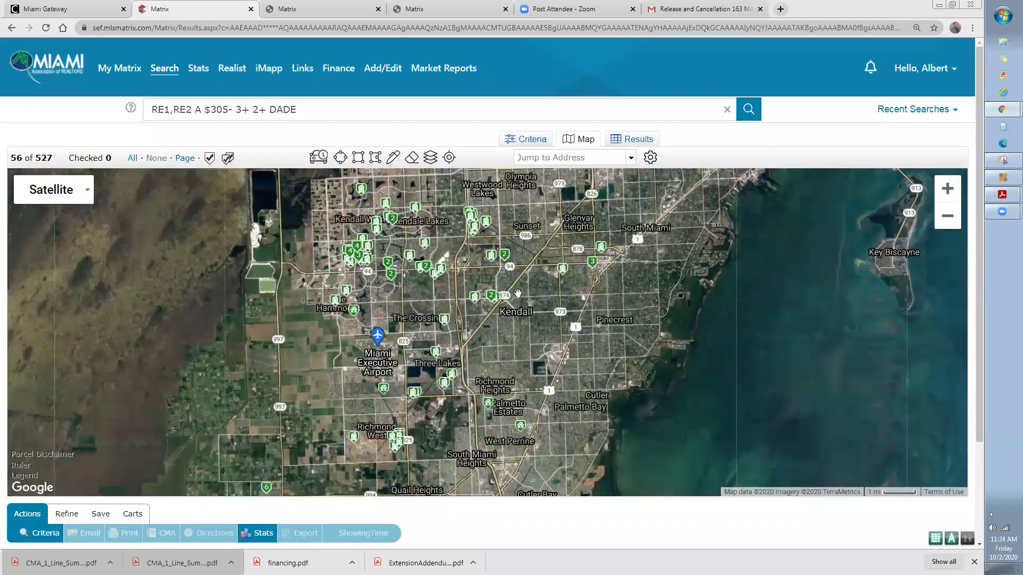
mouse_move(533, 281)
mouse_down()
mouse_move(515, 322)
mouse_move(476, 332)
mouse_up()
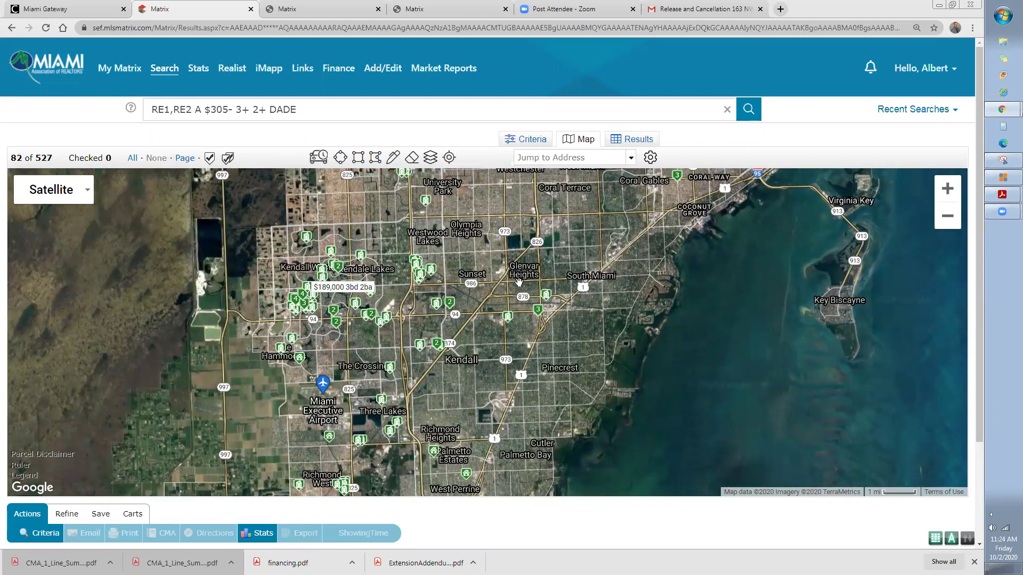
drag(460, 355, 392, 434)
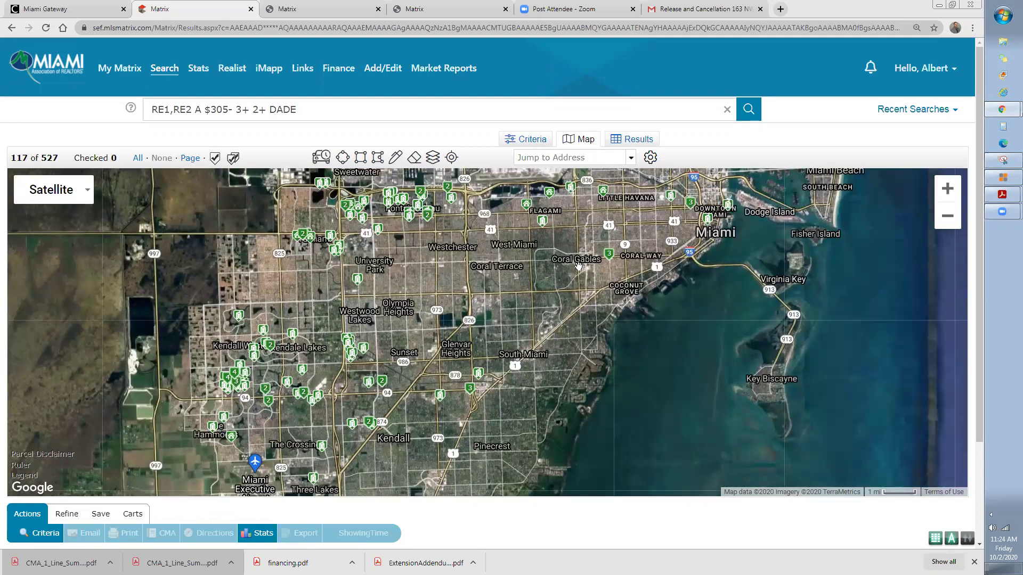
drag(519, 421, 458, 566)
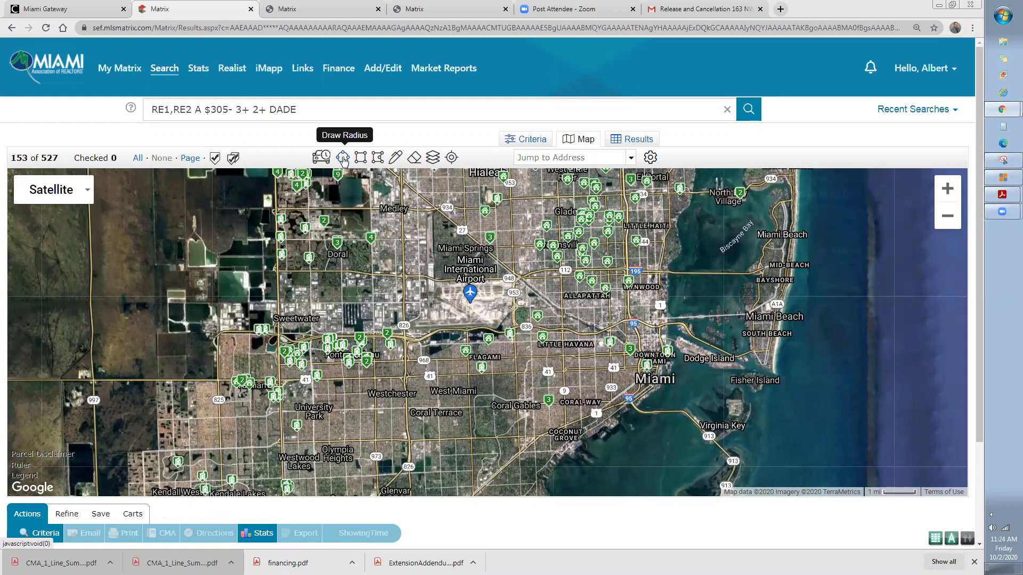
Step: Draw a radius circle around Miami International Airport, cutting matches to 69, and return to Criteria
click(343, 158)
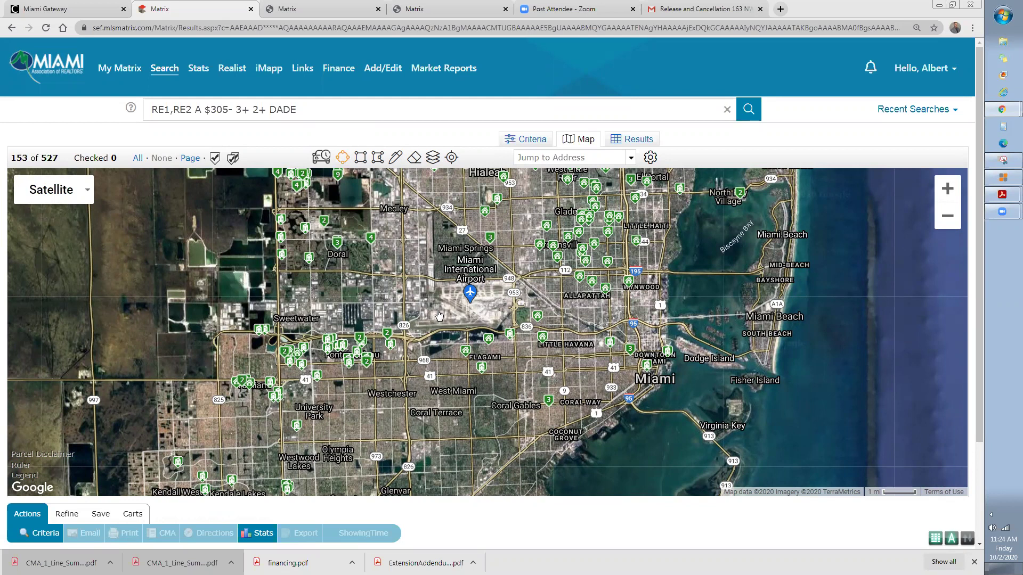
drag(439, 314, 570, 402)
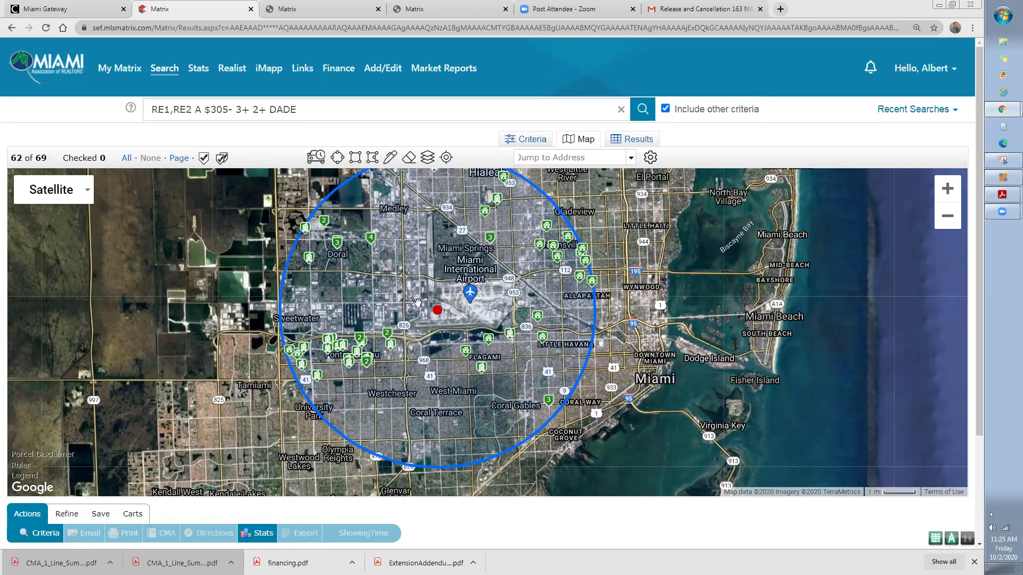
click(534, 141)
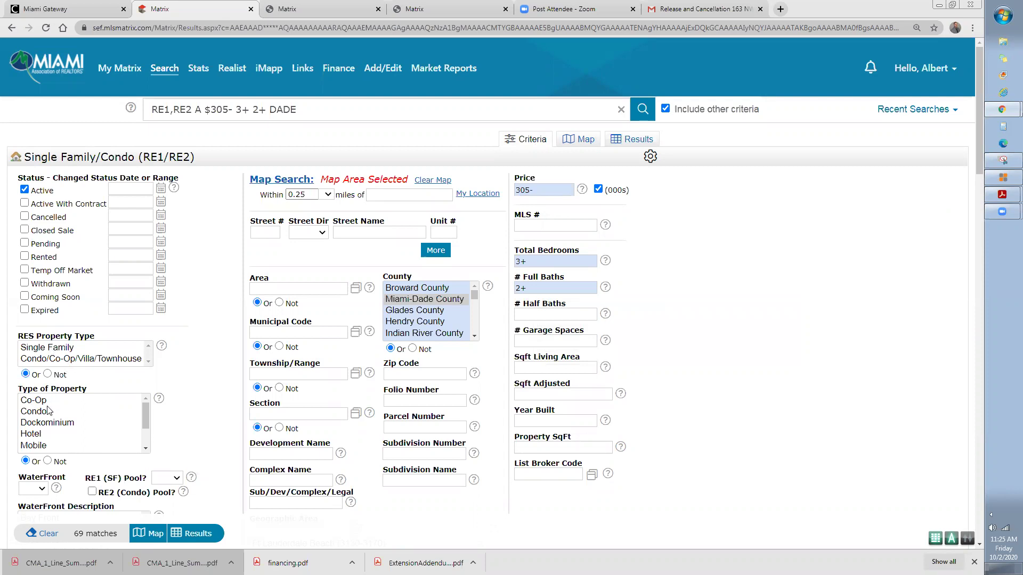
Step: Choose Single Family and Condo/Co-Op/Villa/Townhouse property types and restrict Type of Property to Single
click(64, 347)
ctrl+click(65, 358)
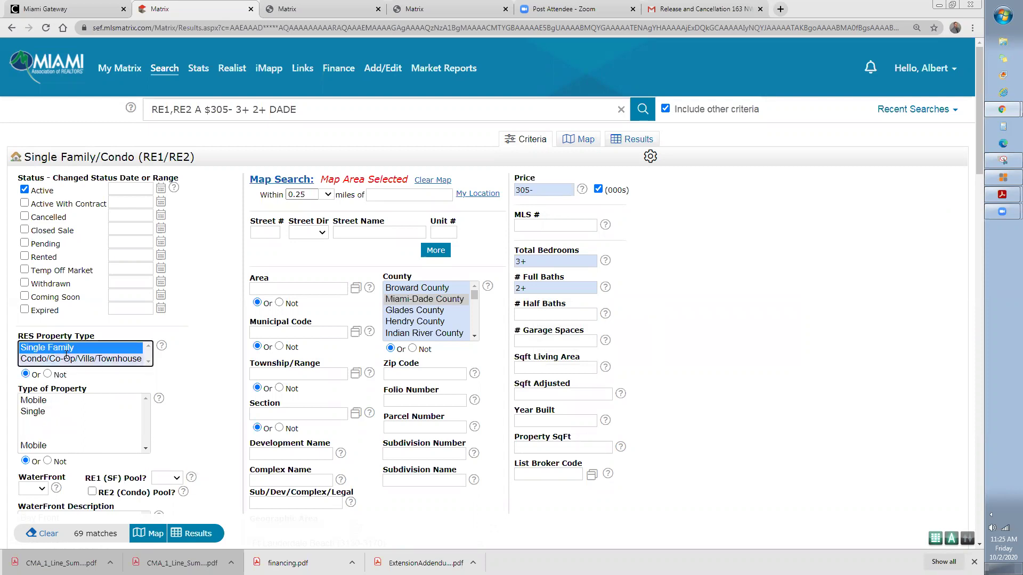
click(61, 436)
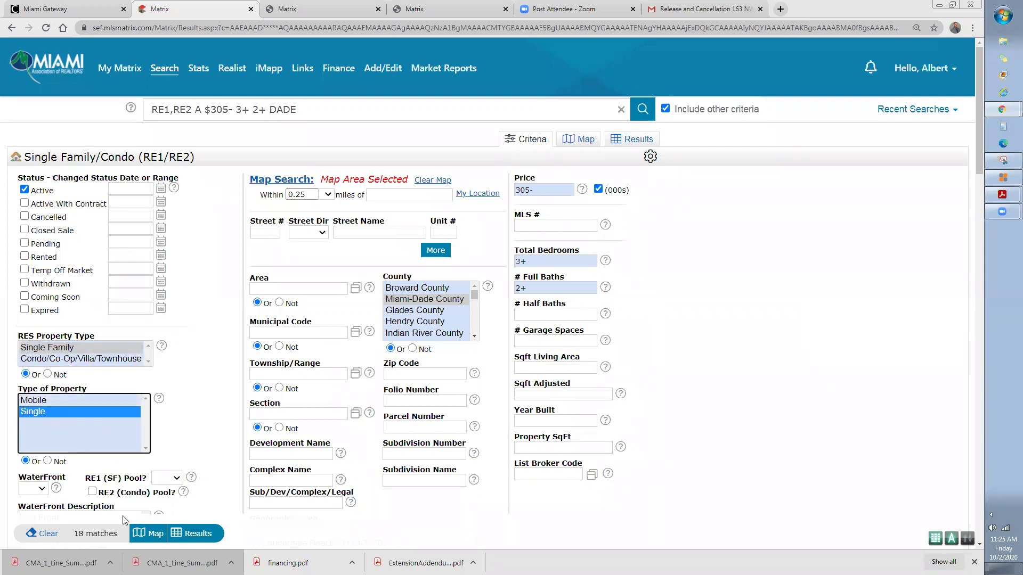
click(145, 528)
click(135, 536)
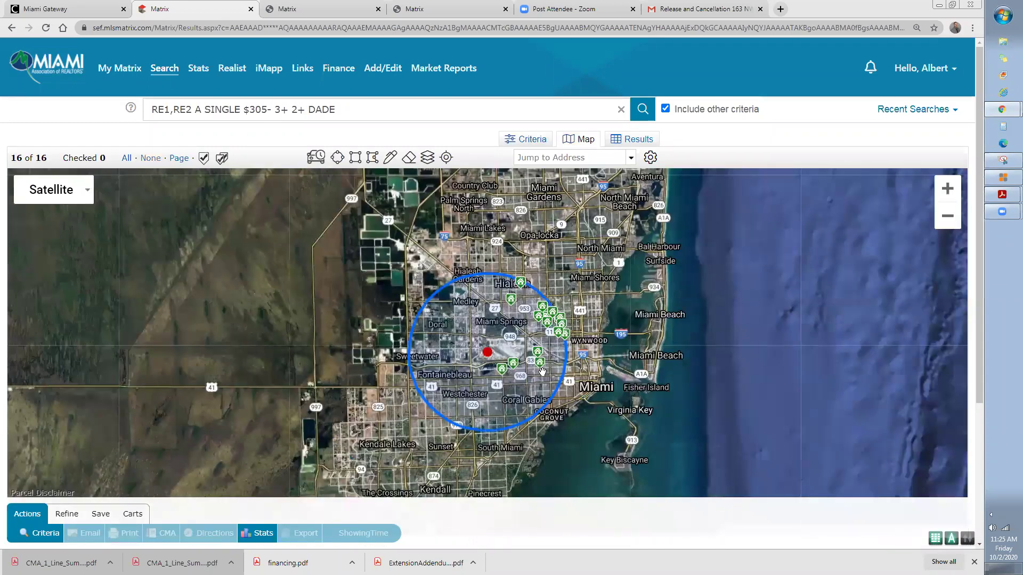
click(561, 307)
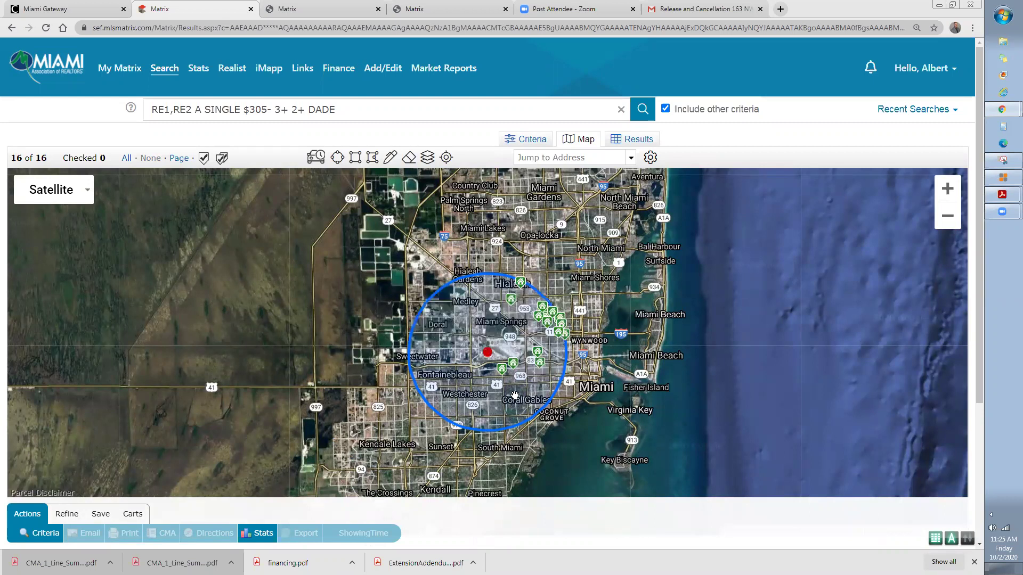
click(633, 141)
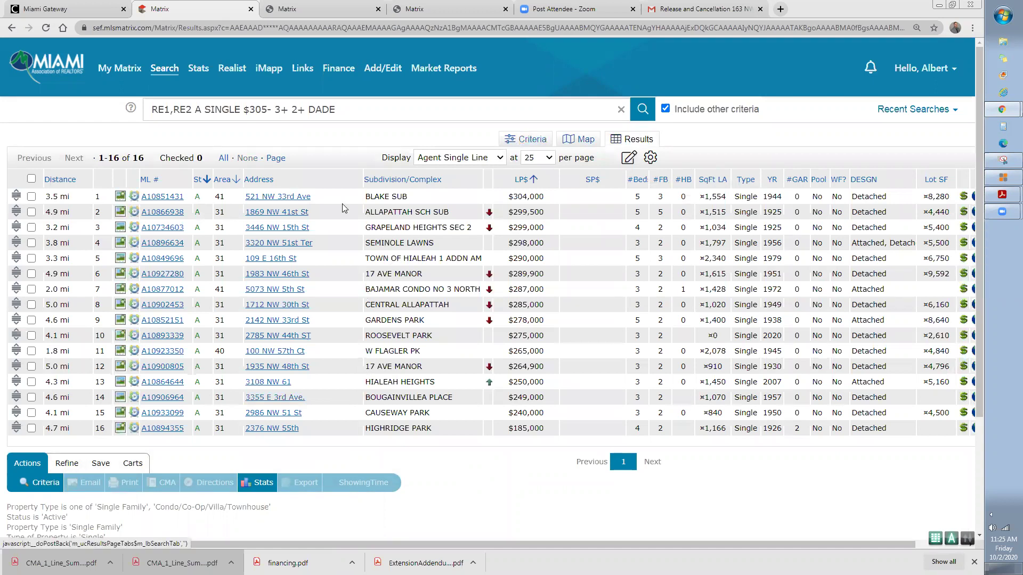
click(161, 243)
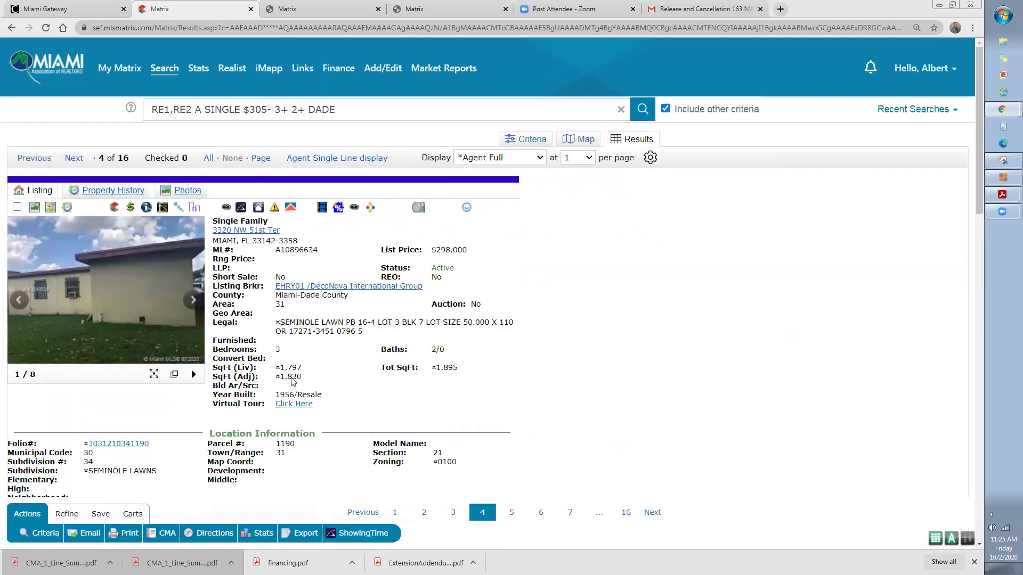
click(578, 139)
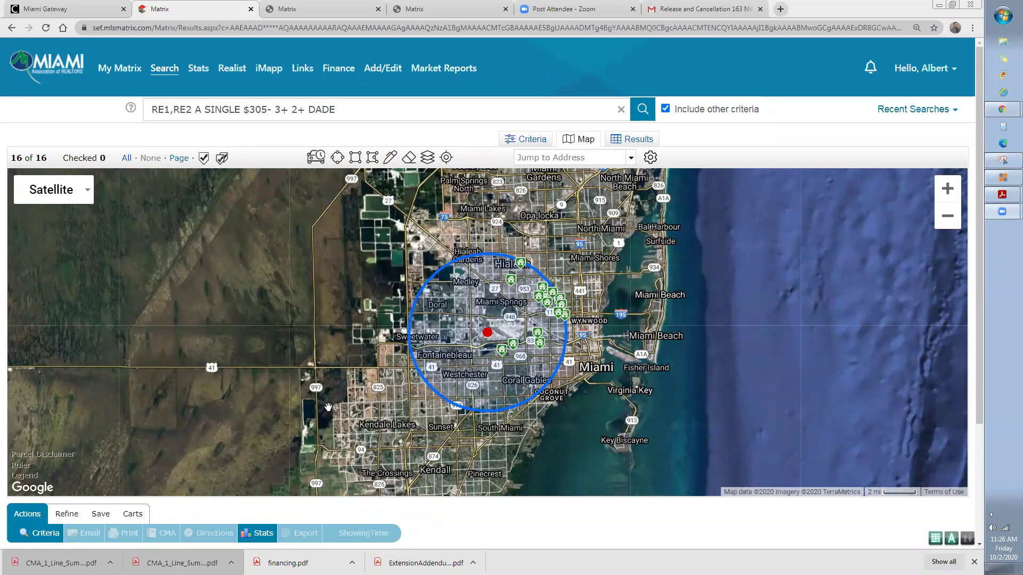
Step: Draw a rectangular search area over Kendall beside the circle, growing the results to 17 listings
drag(338, 408, 349, 302)
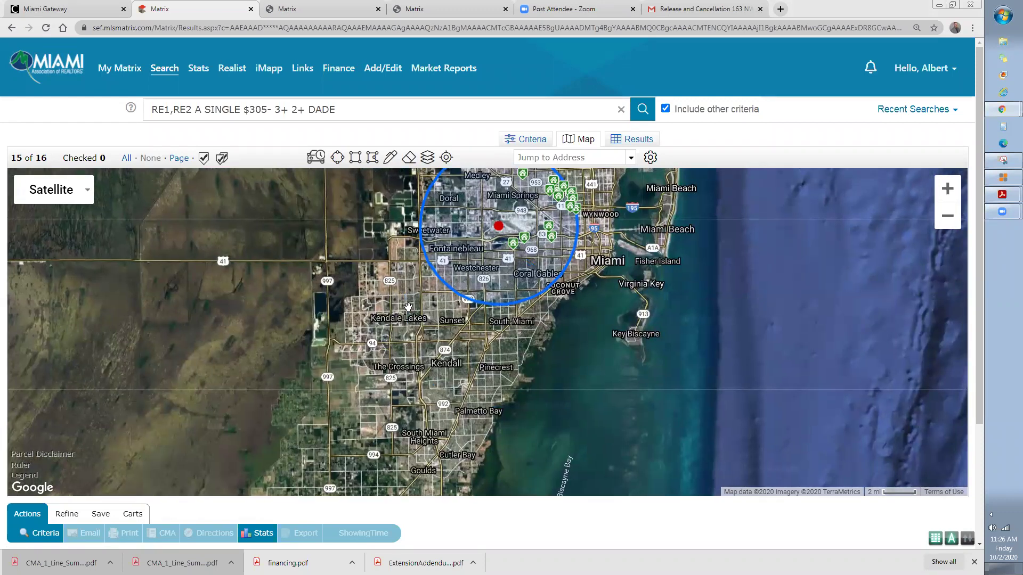
drag(385, 344, 385, 387)
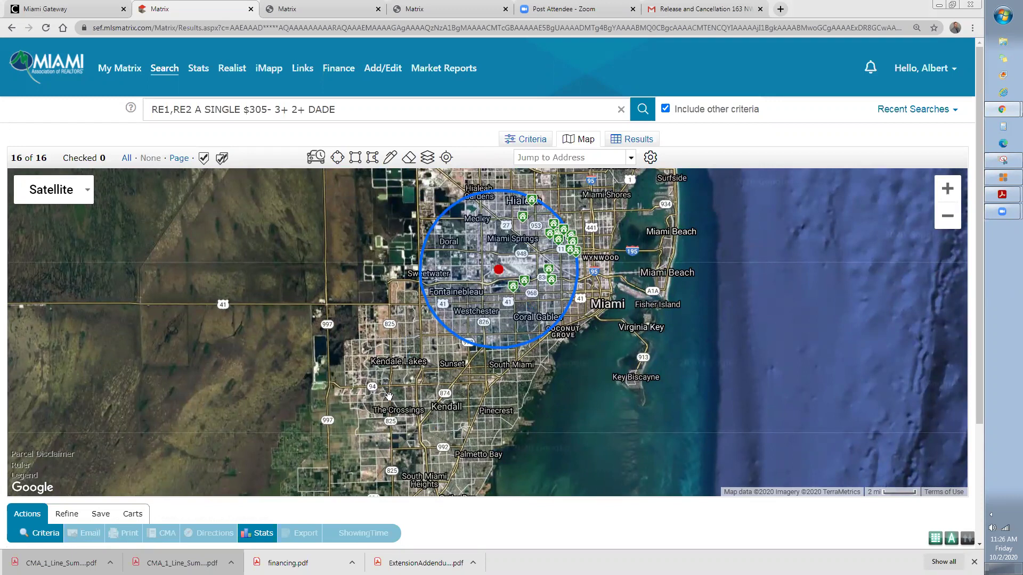
scroll(388, 396, up, 1)
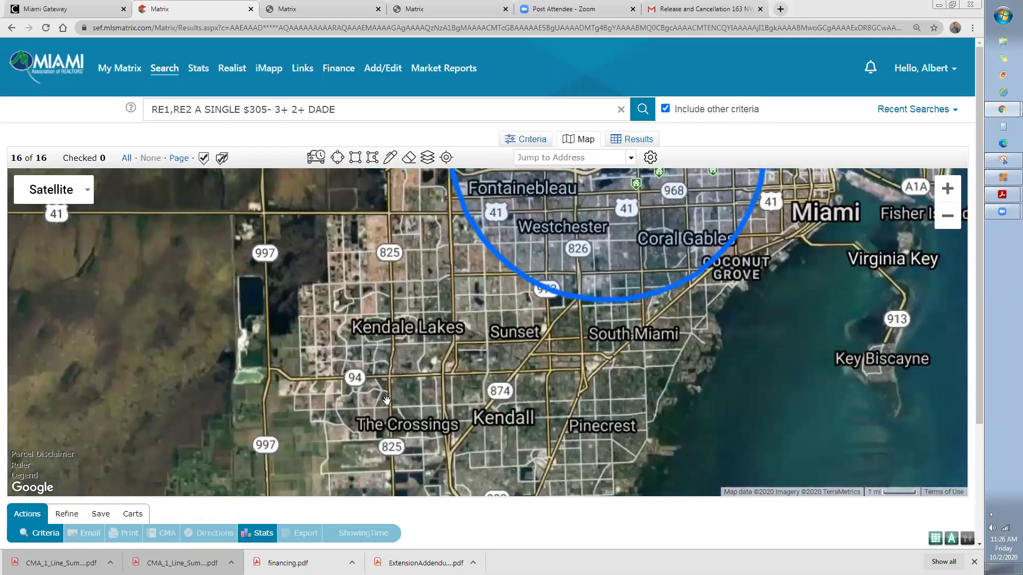
scroll(388, 434, up, 1)
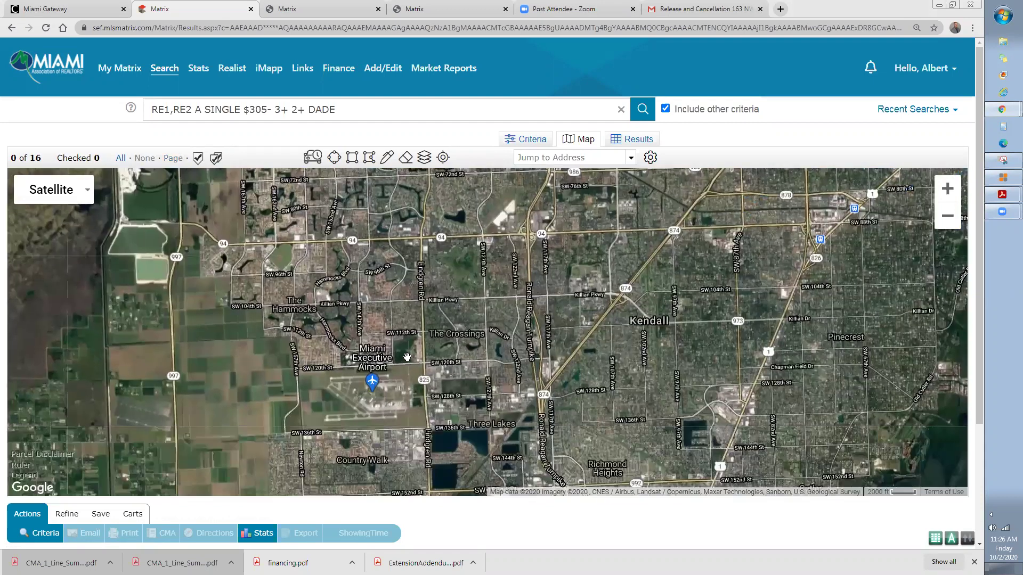
click(352, 157)
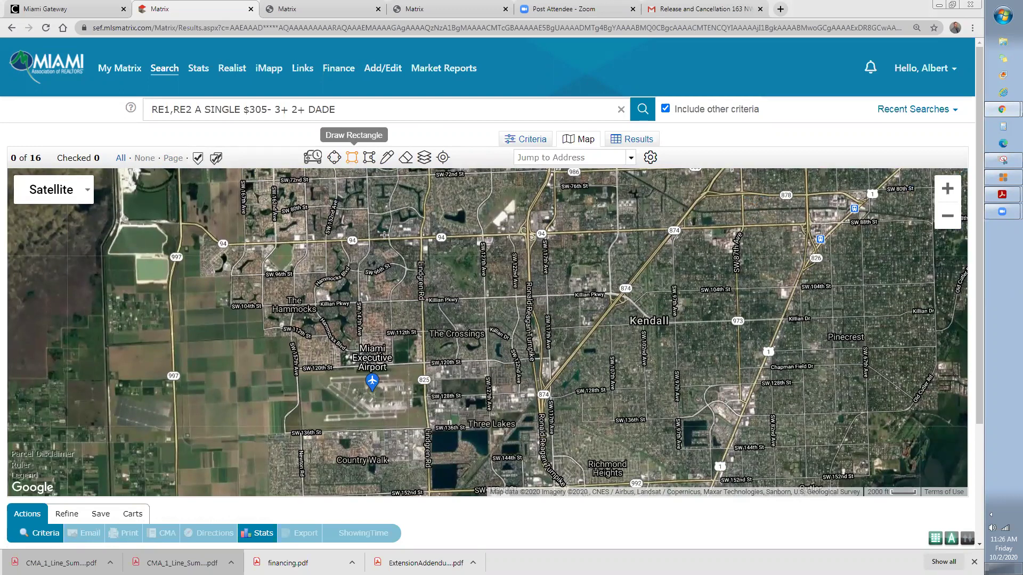
scroll(384, 235, down, 1)
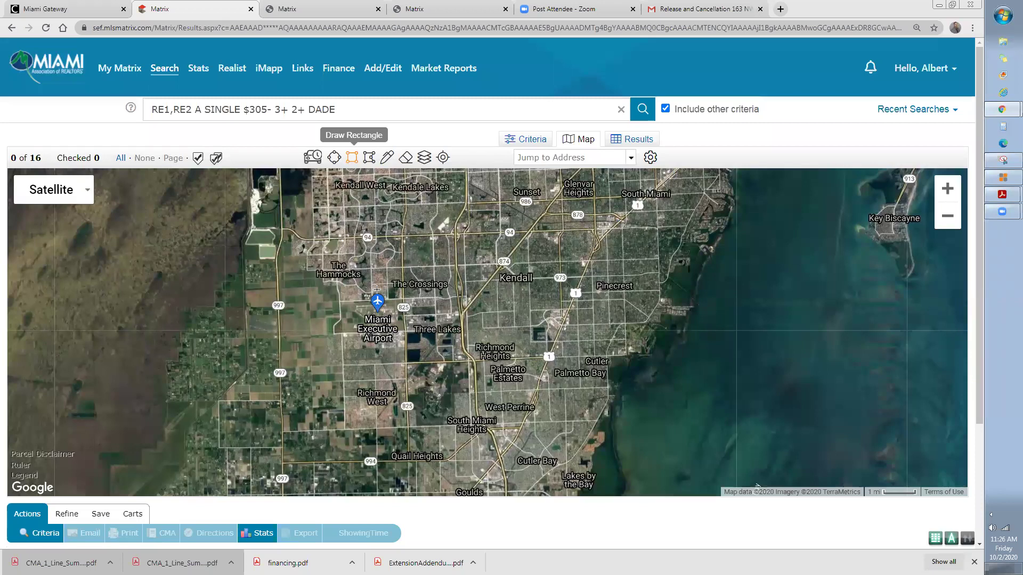
scroll(377, 290, down, 1)
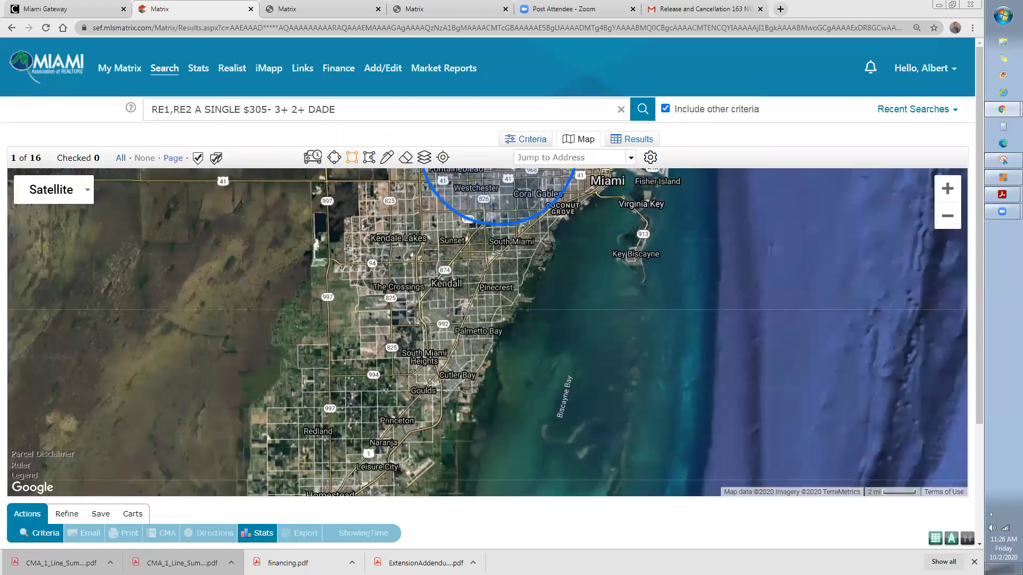
mouse_move(349, 223)
mouse_down()
mouse_move(359, 291)
mouse_move(404, 315)
mouse_move(442, 313)
mouse_up()
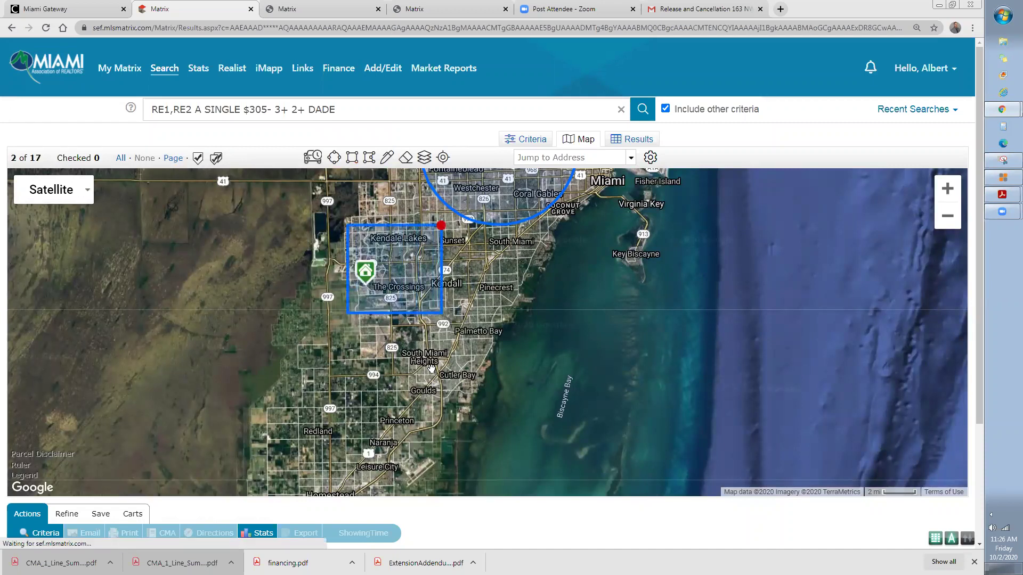
mouse_move(365, 276)
Step: Check the circle's radius details and bring up the rectangle's shape options
scroll(464, 297, down, 1)
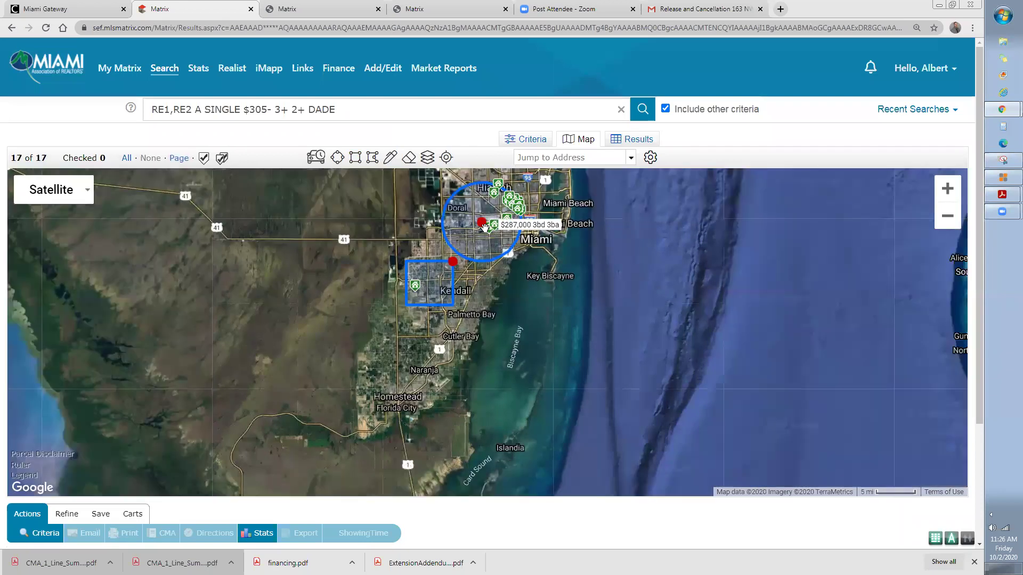
click(483, 213)
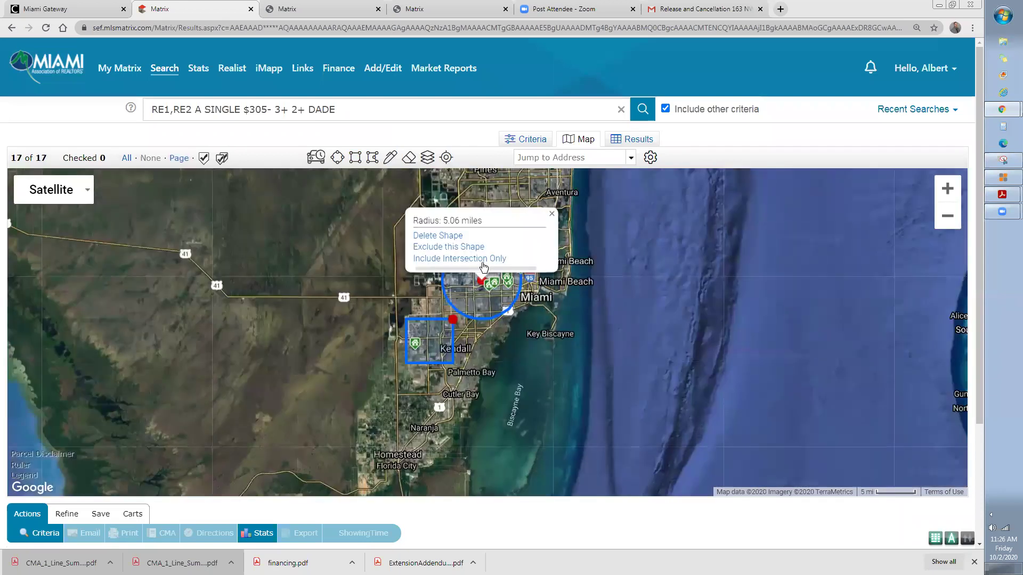
click(324, 329)
click(452, 320)
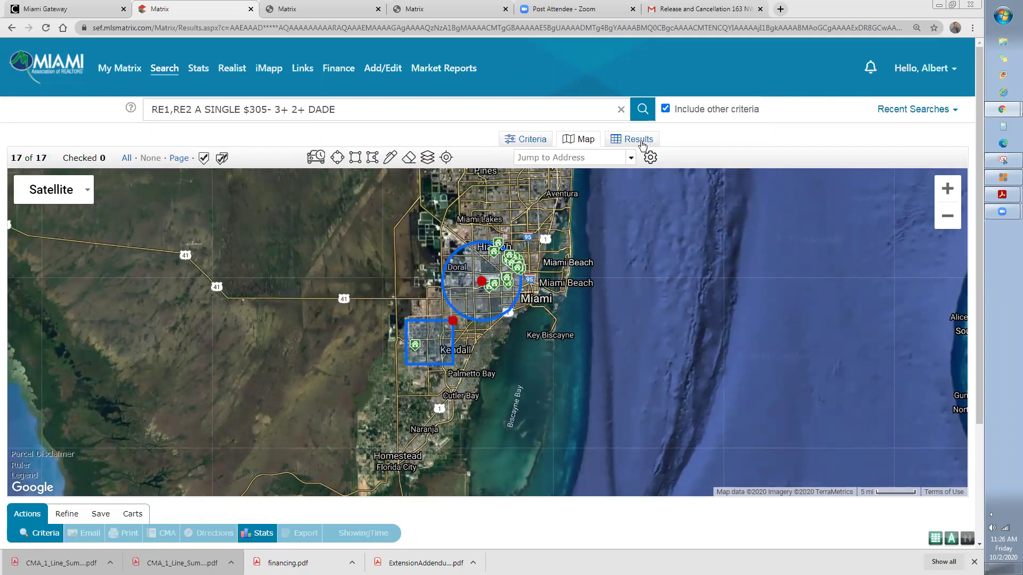
Step: Show the 17 matching listings in the one-line-per-listing results display
click(639, 141)
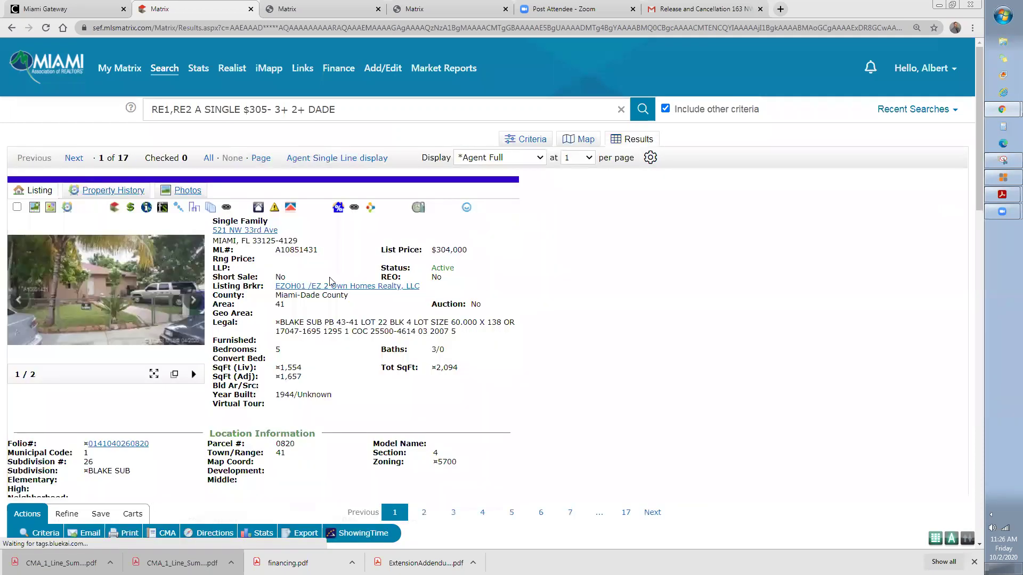
click(307, 159)
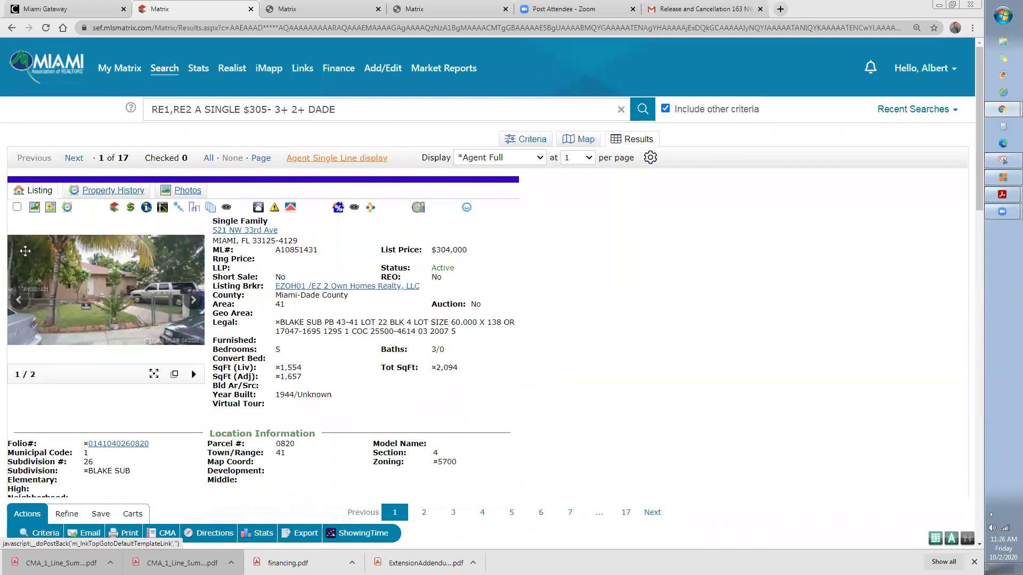
scroll(450, 300, down, 3)
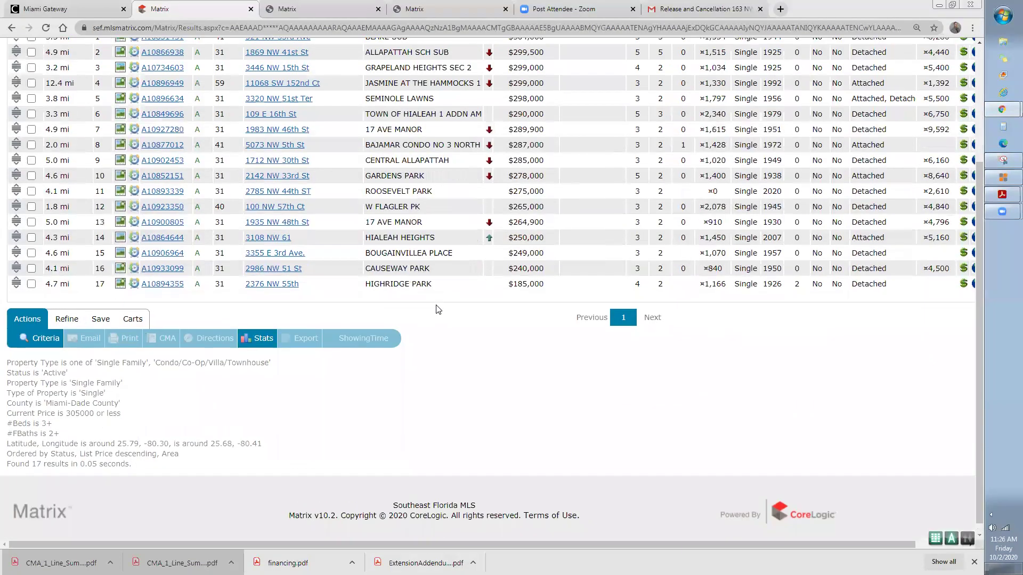
scroll(440, 309, up, 3)
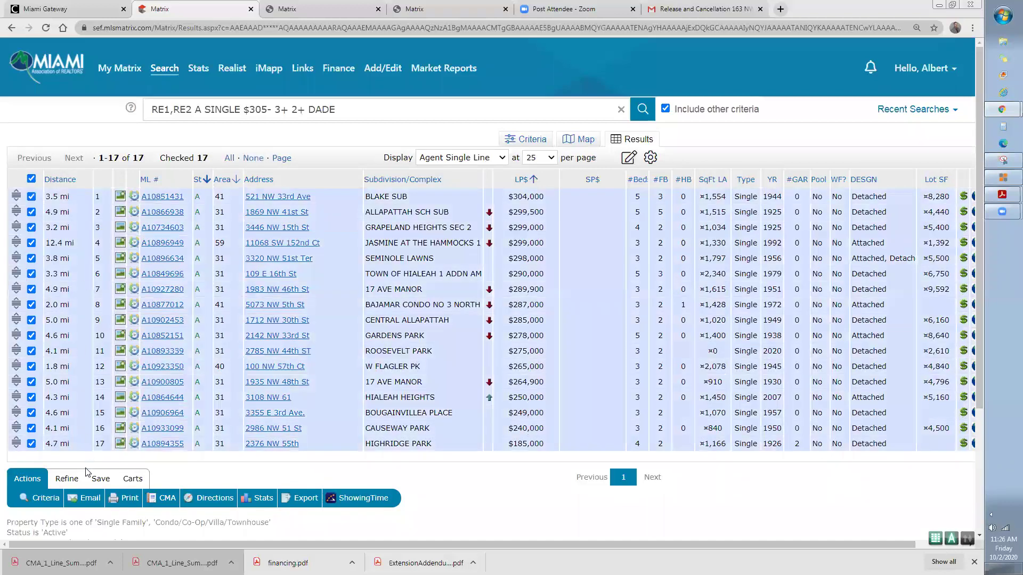
Step: Open the Email form for the checked listings, cancel it, and bring up the Save options
click(90, 500)
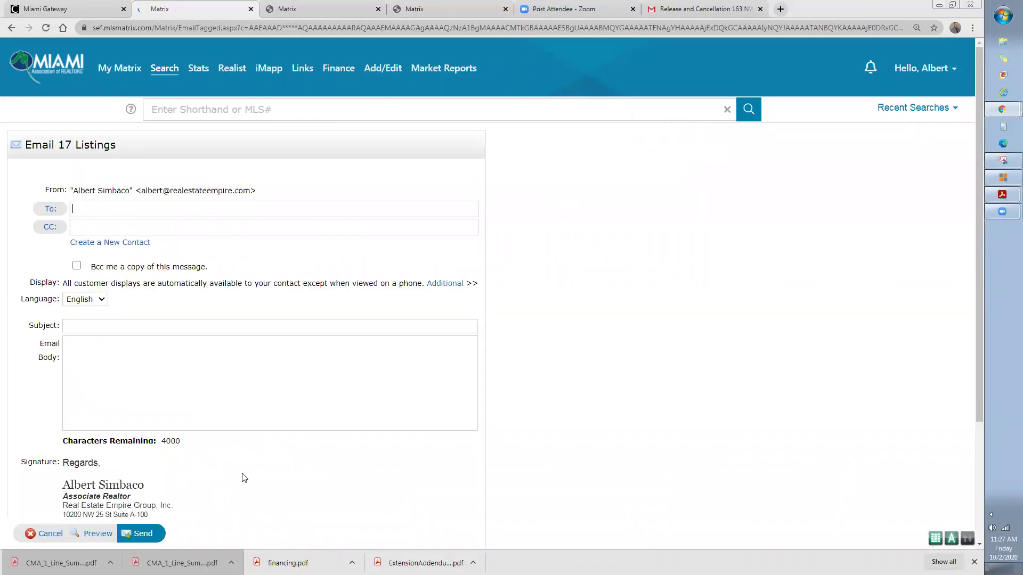
click(56, 534)
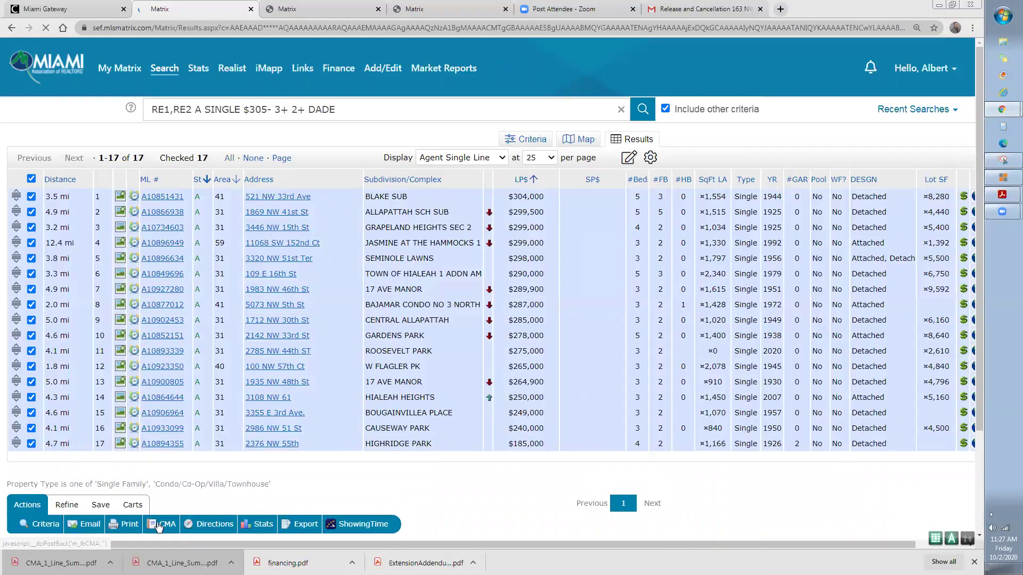
click(99, 505)
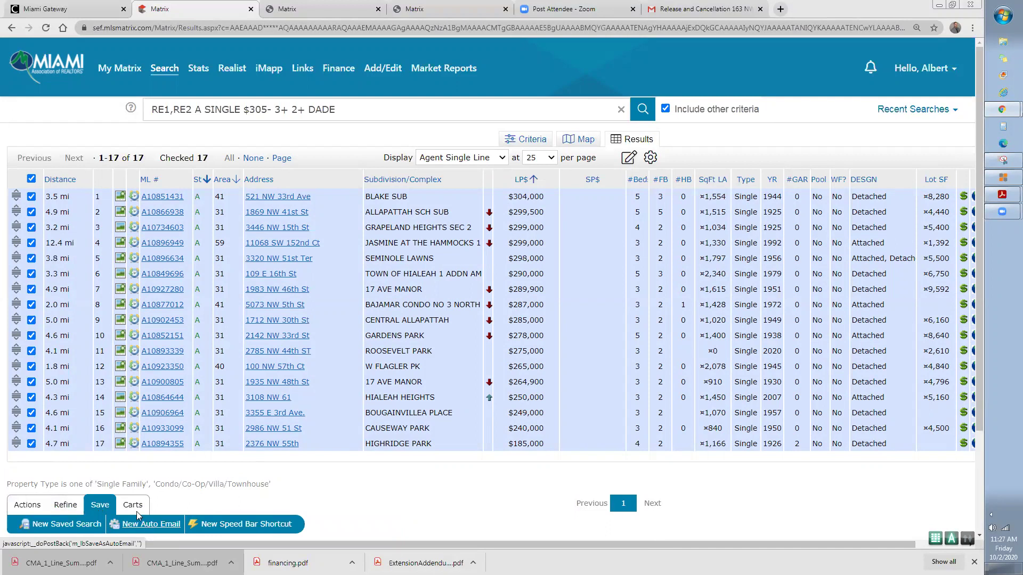
Step: Start a new auto email, opening and then cancelling the Create a New Contact form
click(161, 524)
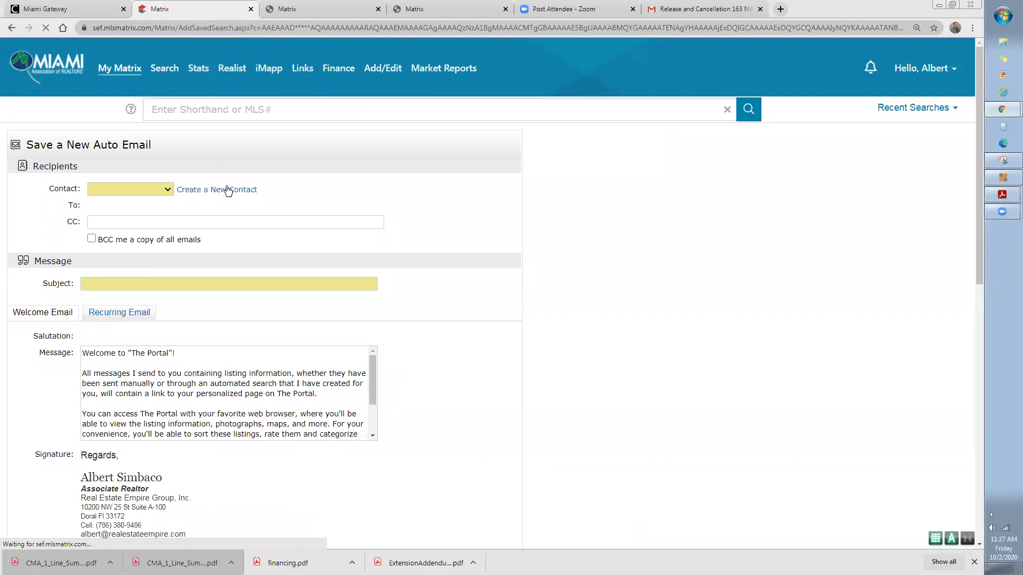
click(228, 191)
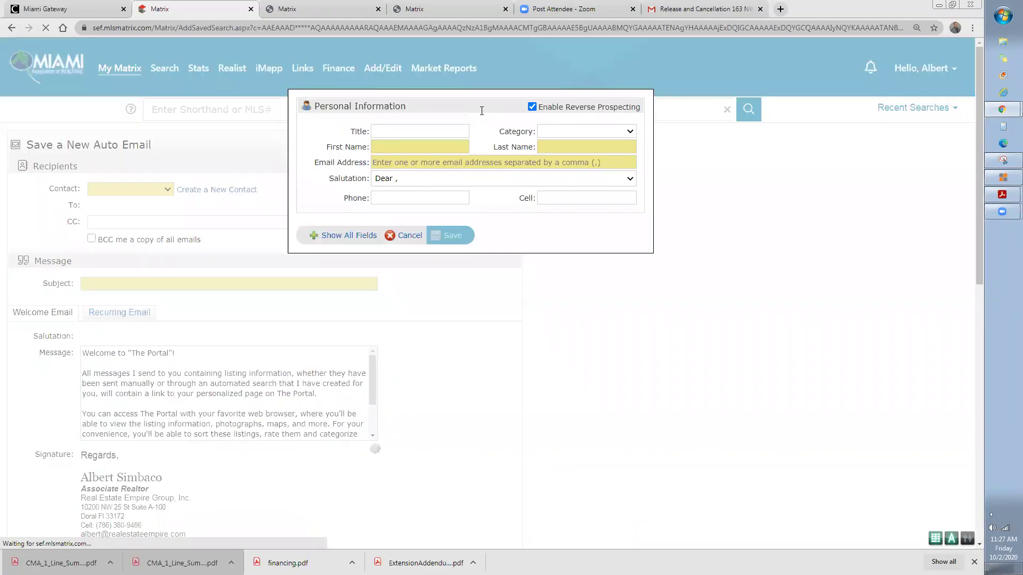
click(428, 163)
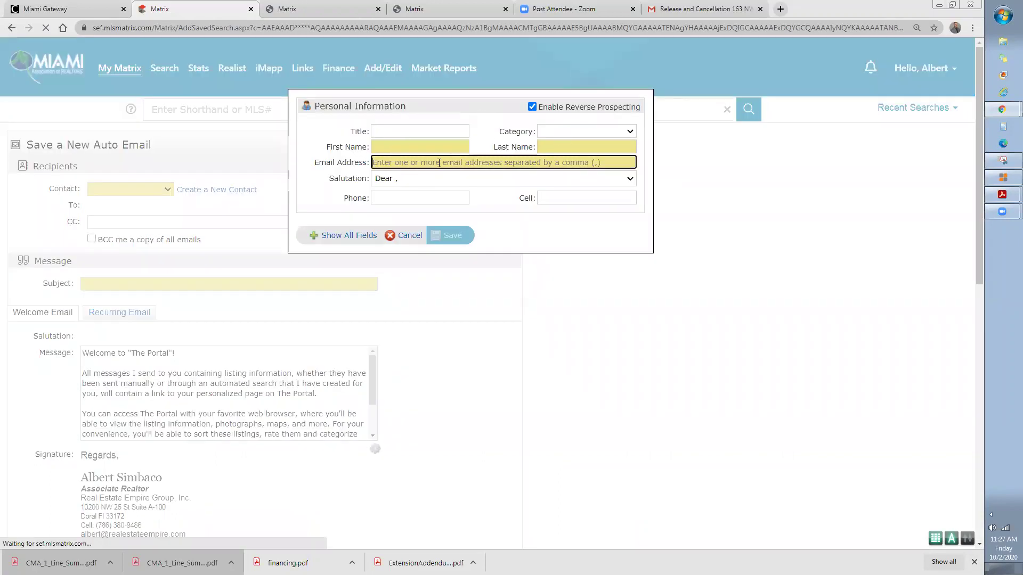
click(295, 214)
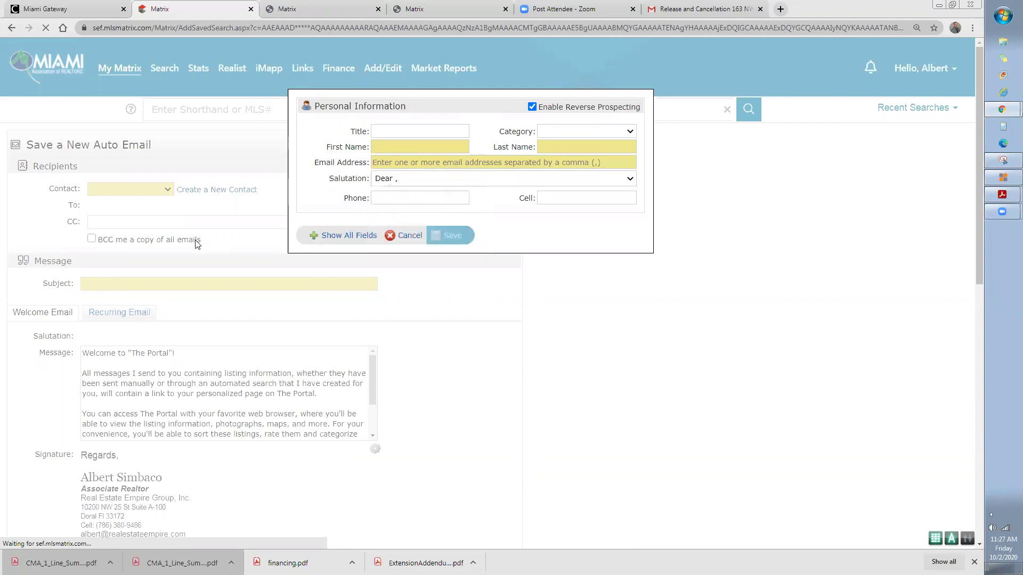
click(413, 235)
Step: Enter the subject 'AVAILABLE pROPERTIES IN AIRPORT AREA'
click(119, 290)
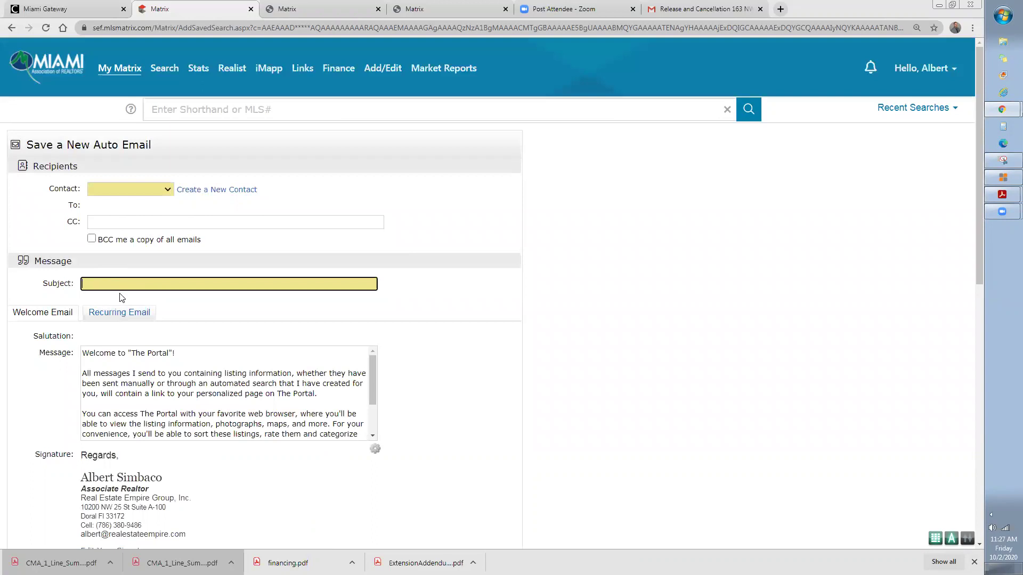
text(AVAILABLE pROPERTIES IN AIRPORT AREA)
Step: Uncheck the Sunday, Tuesday, Wednesday, Thursday and Saturday AM sends, leaving Monday and Friday mornings
scroll(175, 323, down, 1)
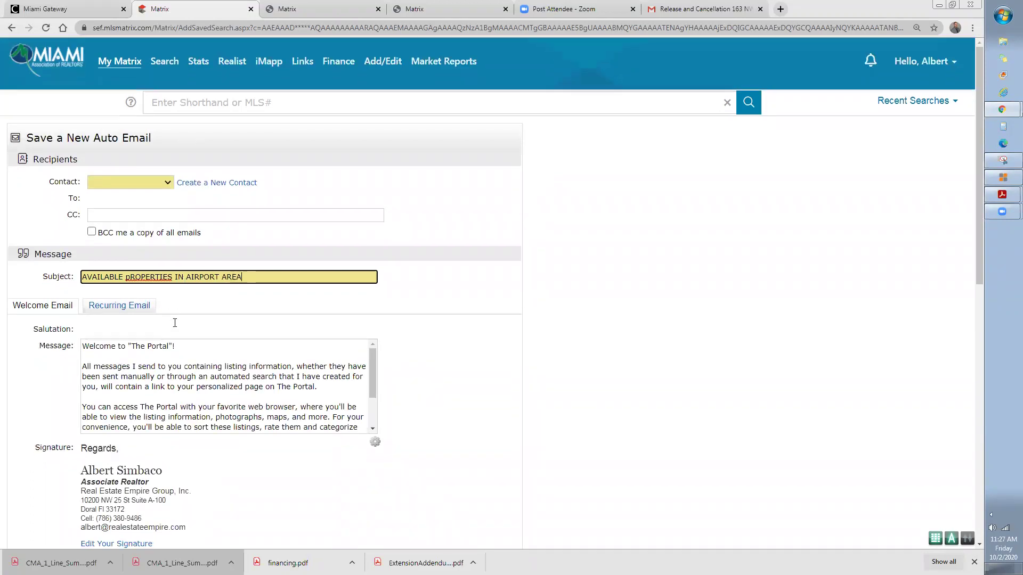
scroll(174, 323, down, 4)
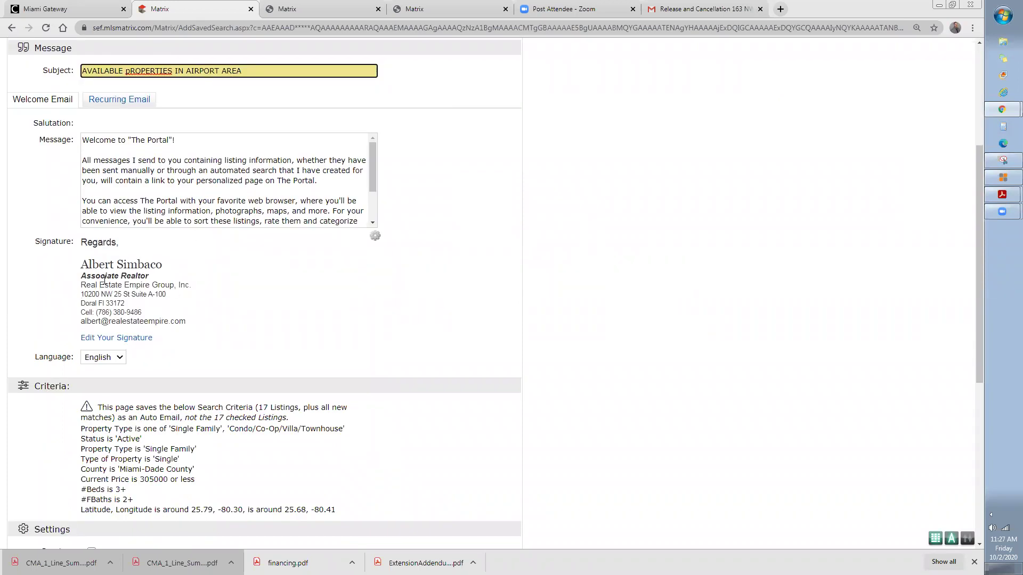
scroll(139, 313, down, 2)
scroll(141, 313, down, 3)
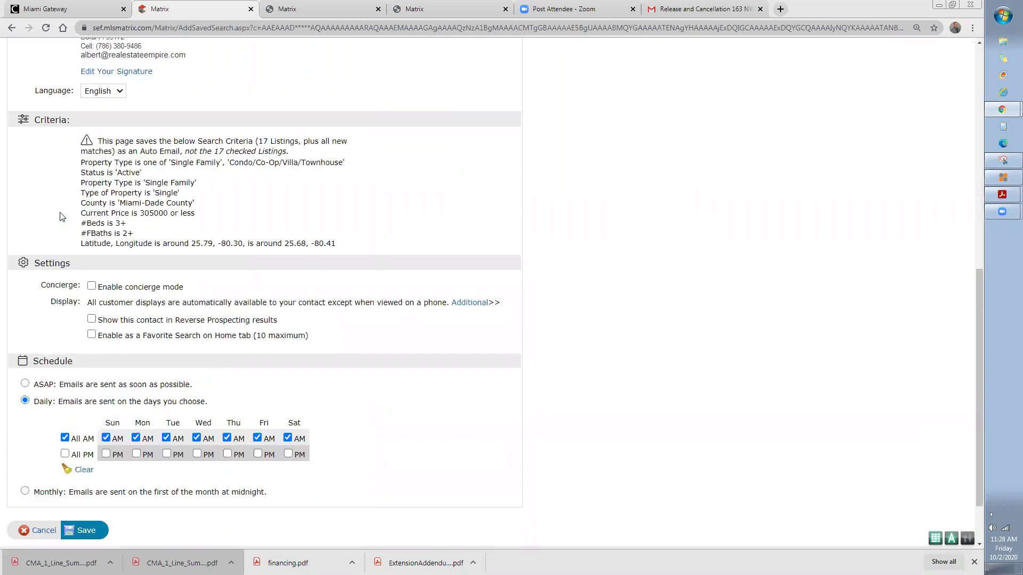
drag(99, 140, 320, 252)
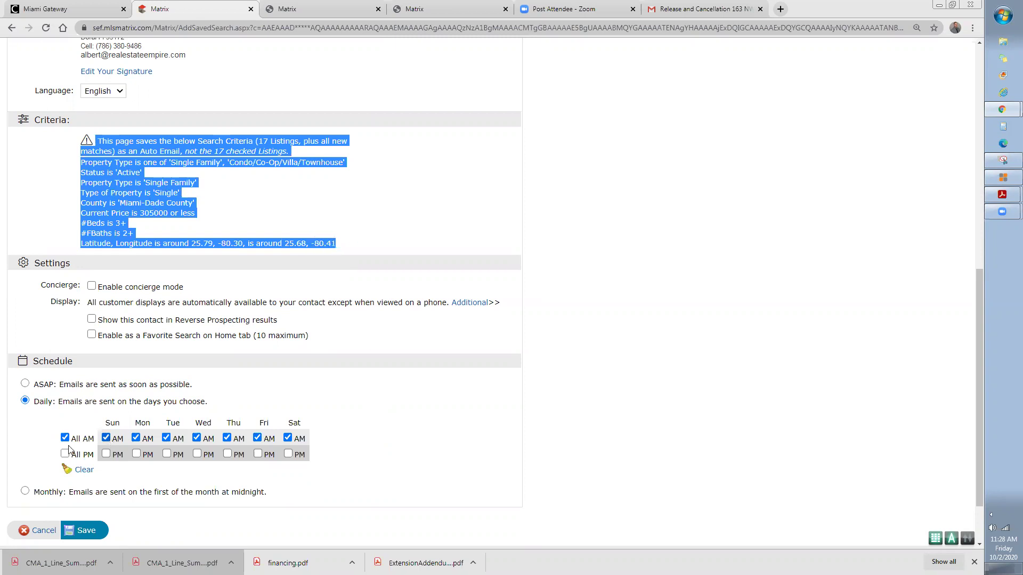
click(106, 438)
click(287, 438)
click(227, 438)
click(196, 438)
click(166, 438)
scroll(219, 229, up, 3)
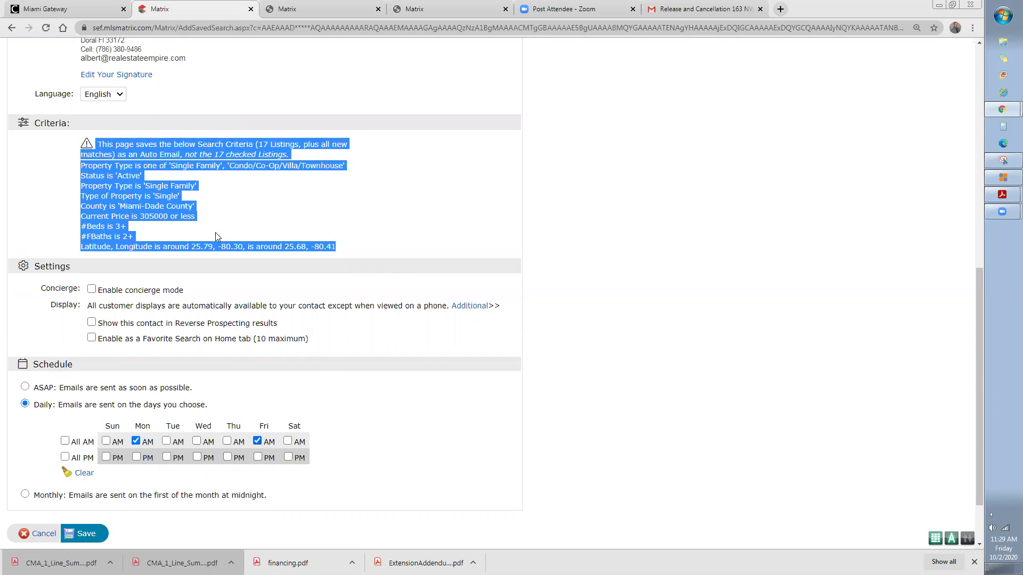
scroll(224, 250, up, 6)
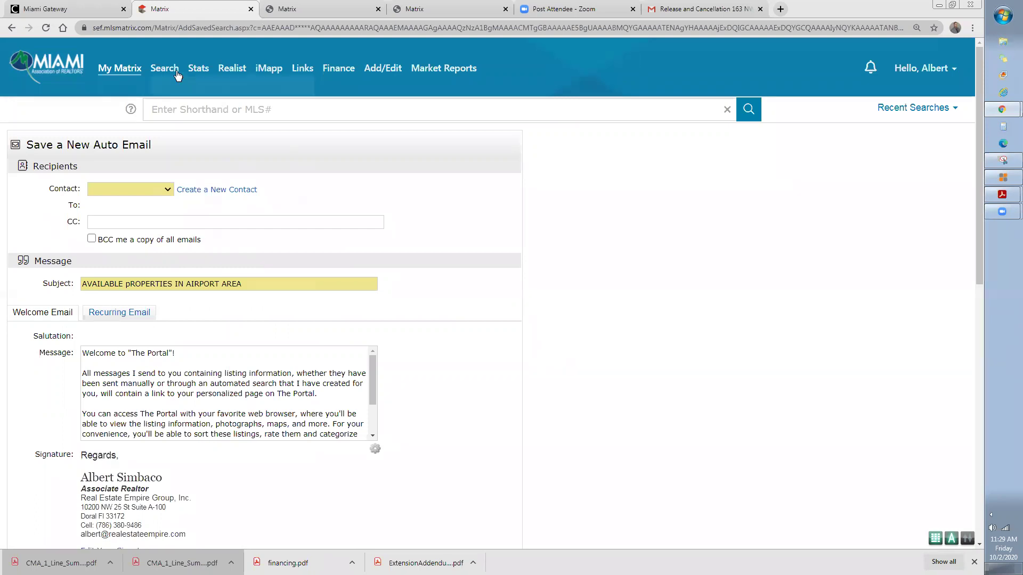
Step: Go to My Matrix > Auto Email, which lists zero auto emails, then open the search types list
mouse_move(132, 71)
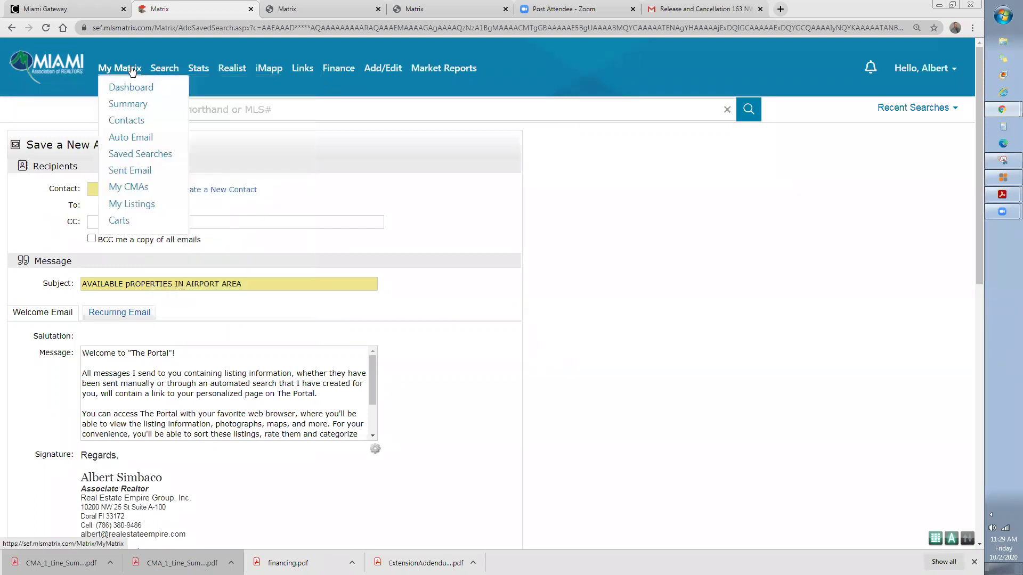
click(136, 139)
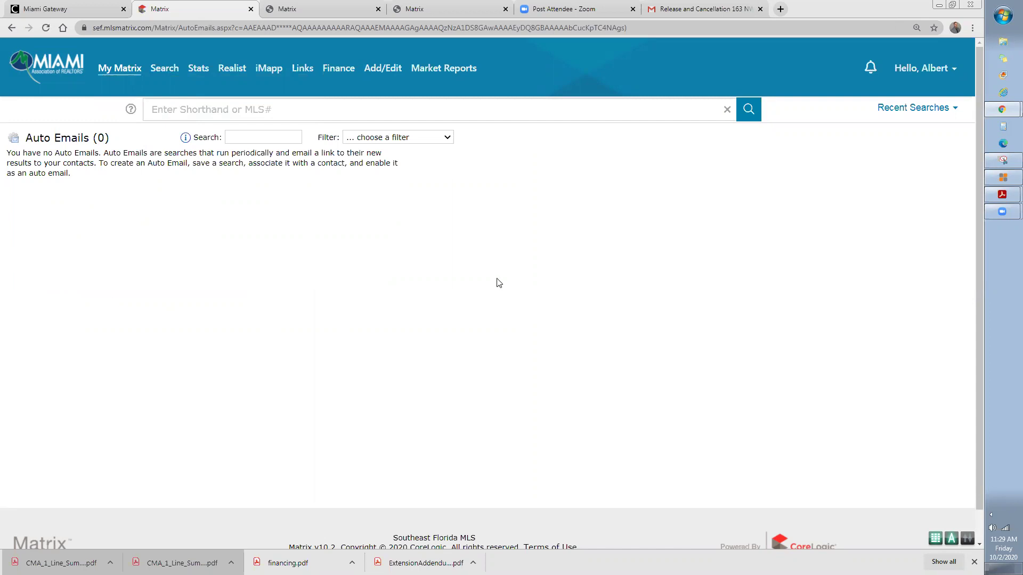
click(164, 67)
Step: Start a new Single Family/Condo search, switch to its map view, and zoom in on Fontainebleau
mouse_move(149, 69)
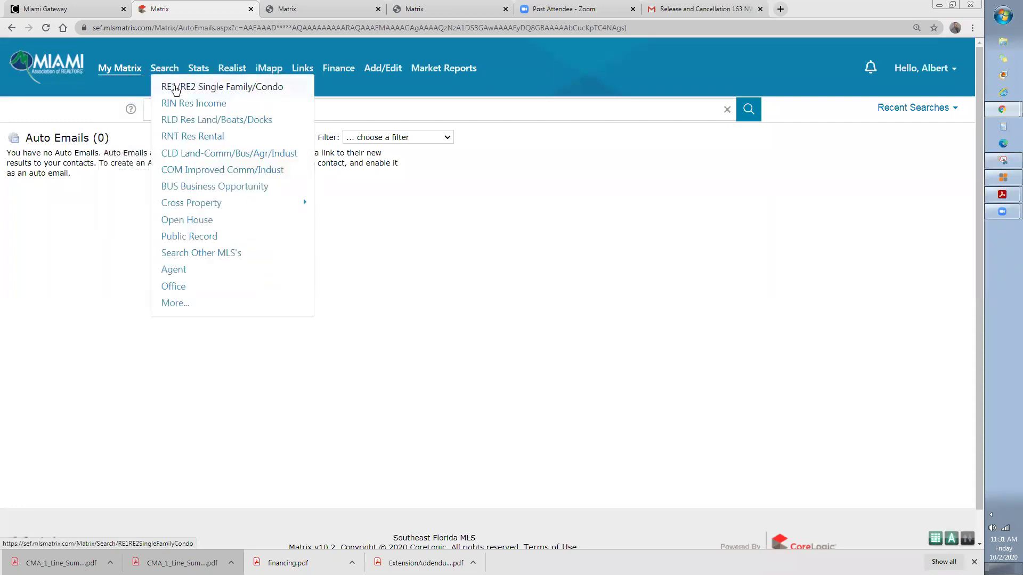
click(189, 90)
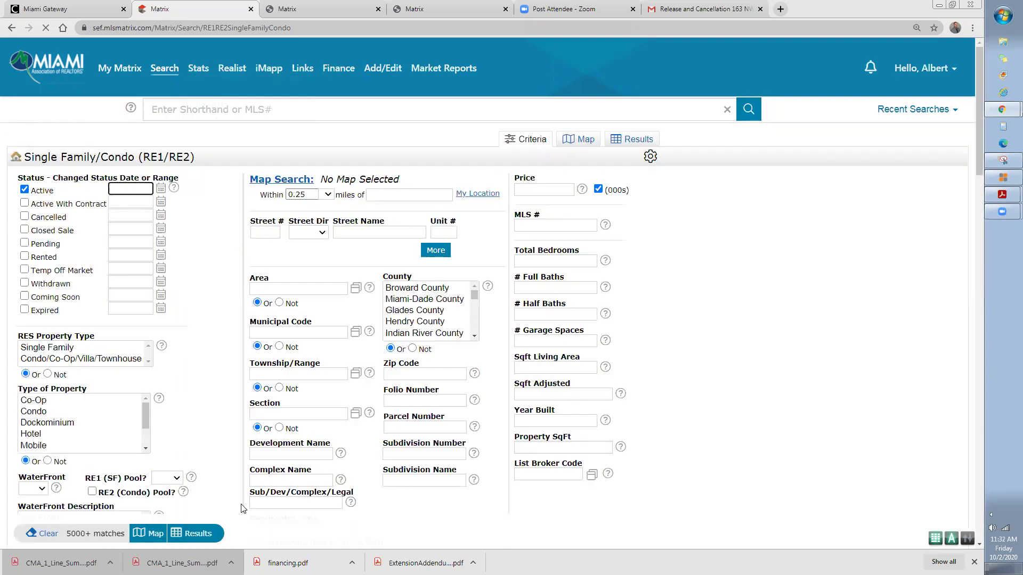
click(581, 145)
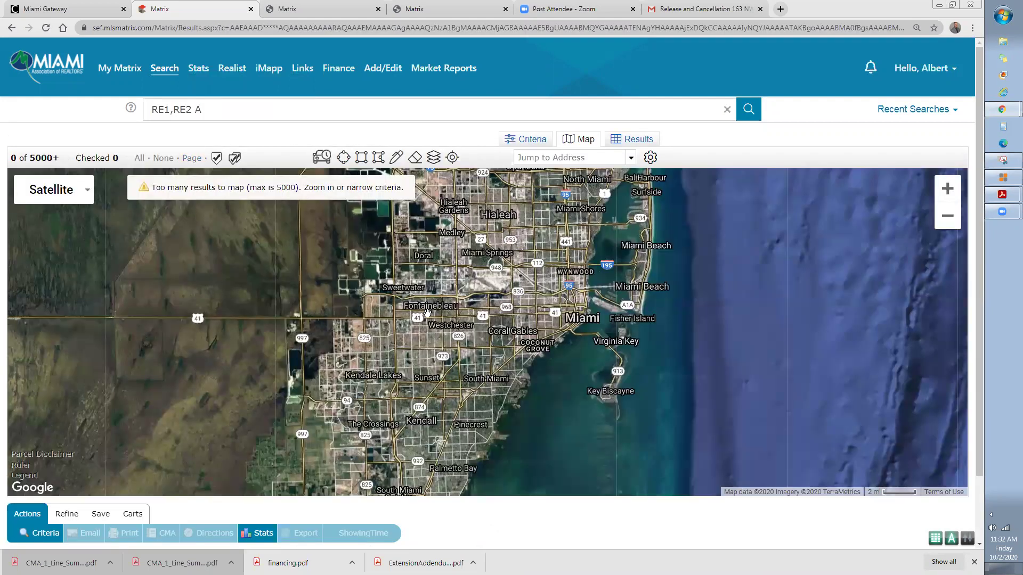
scroll(427, 313, up, 2)
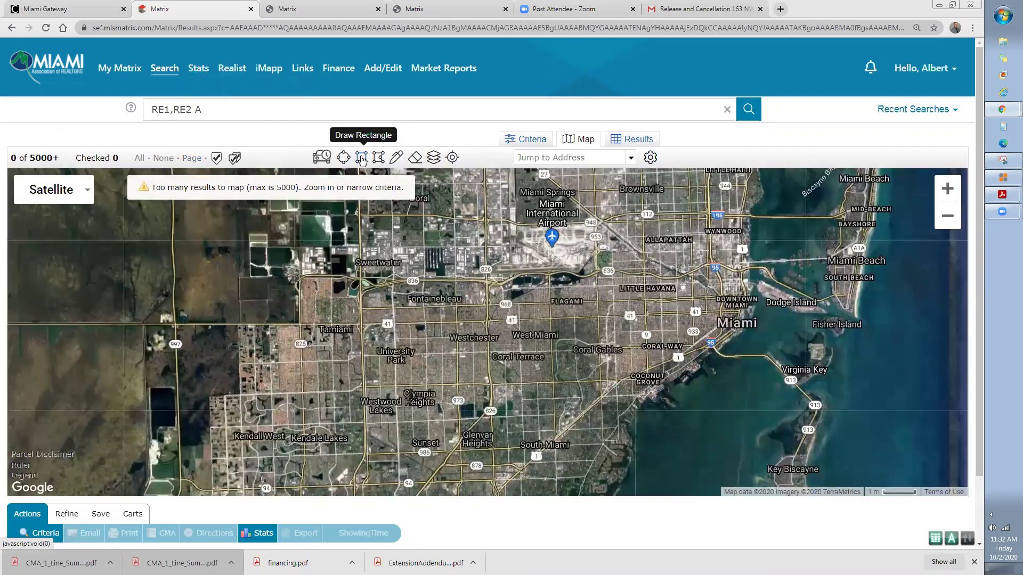
Step: Draw rectangular search areas over Fontainebleau–Westchester and South Miami, giving 366 matches
click(362, 159)
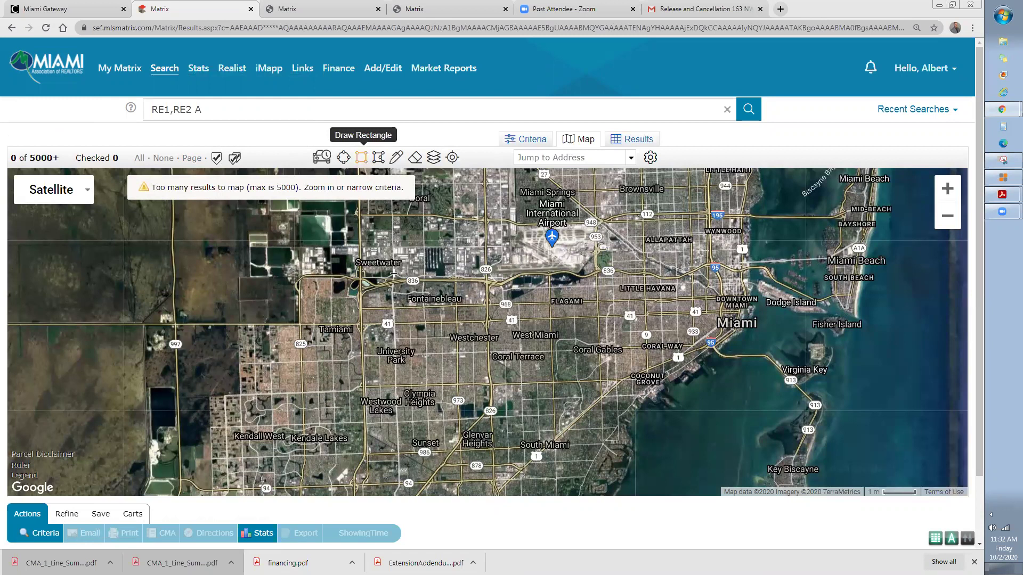
mouse_move(364, 273)
mouse_down()
mouse_move(385, 316)
mouse_move(522, 341)
mouse_up()
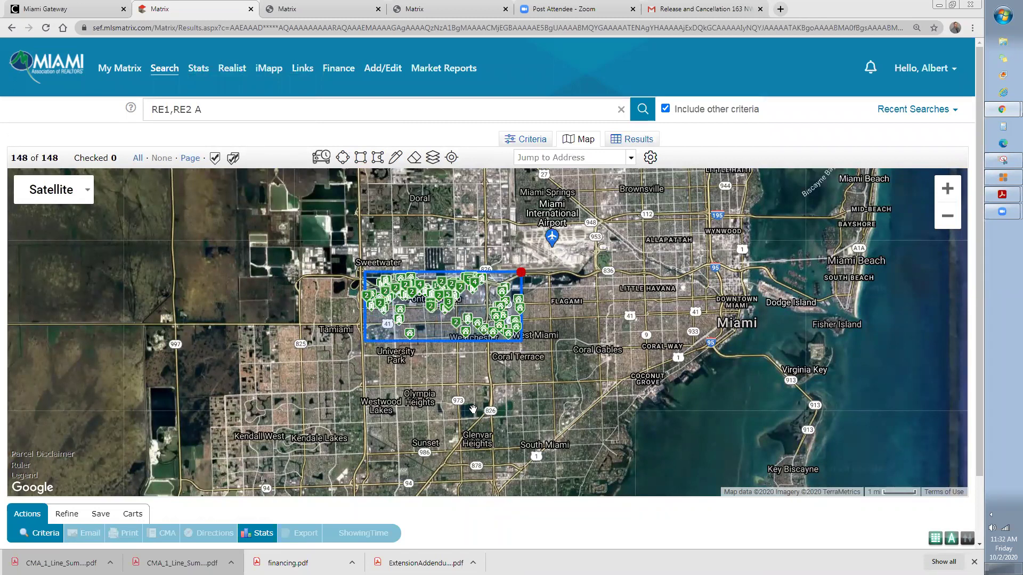
click(360, 157)
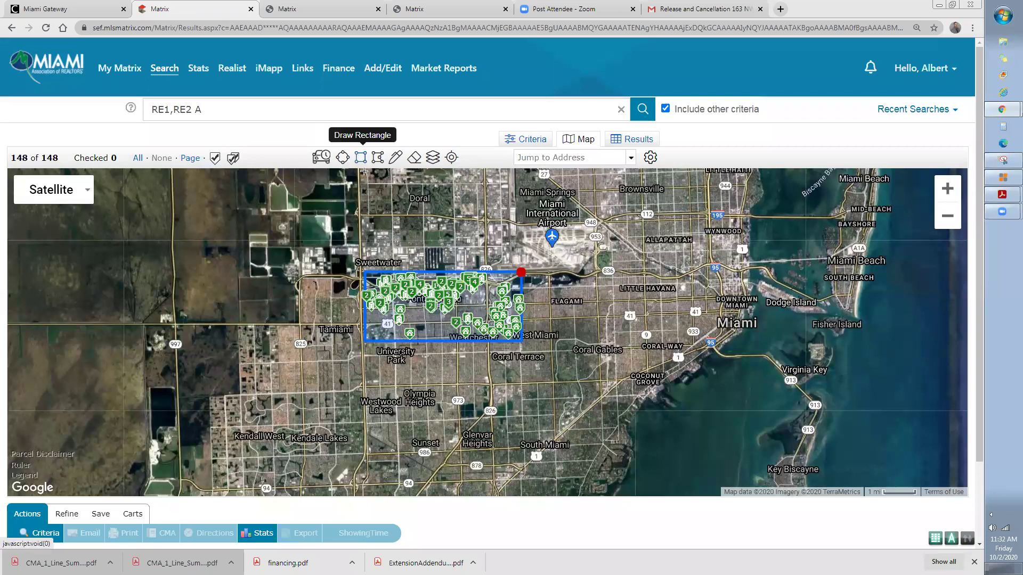
mouse_move(504, 423)
mouse_down()
mouse_move(545, 477)
mouse_move(530, 482)
mouse_move(607, 472)
mouse_up()
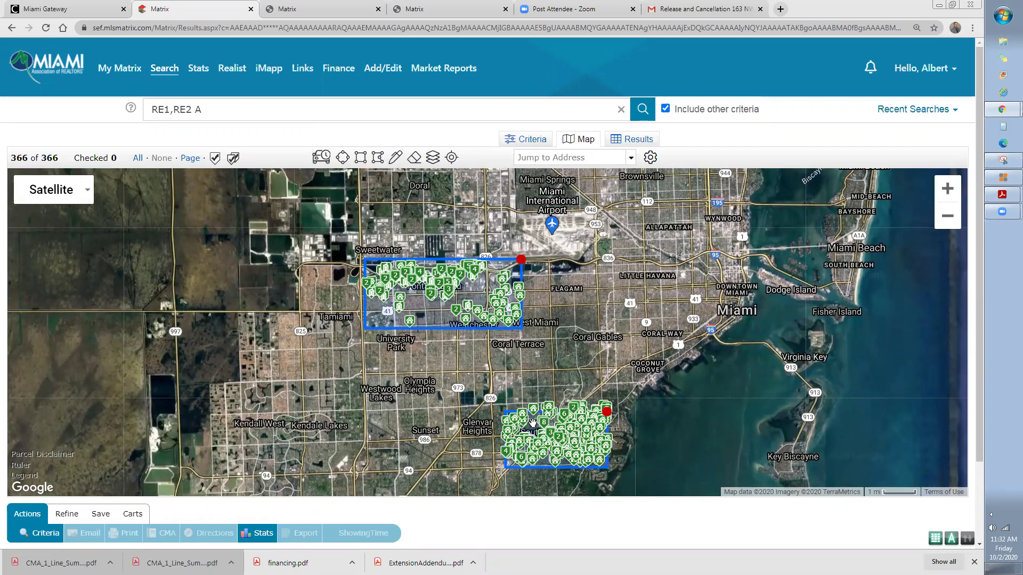
Step: Open and close the upper rectangle's options, then zoom and pan the map toward Dadeland
click(521, 260)
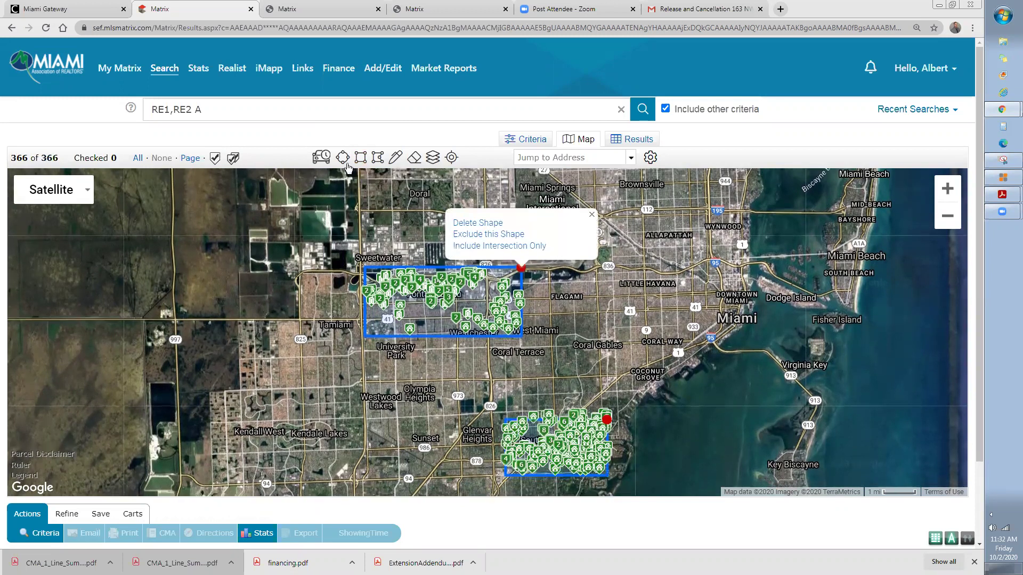
click(343, 160)
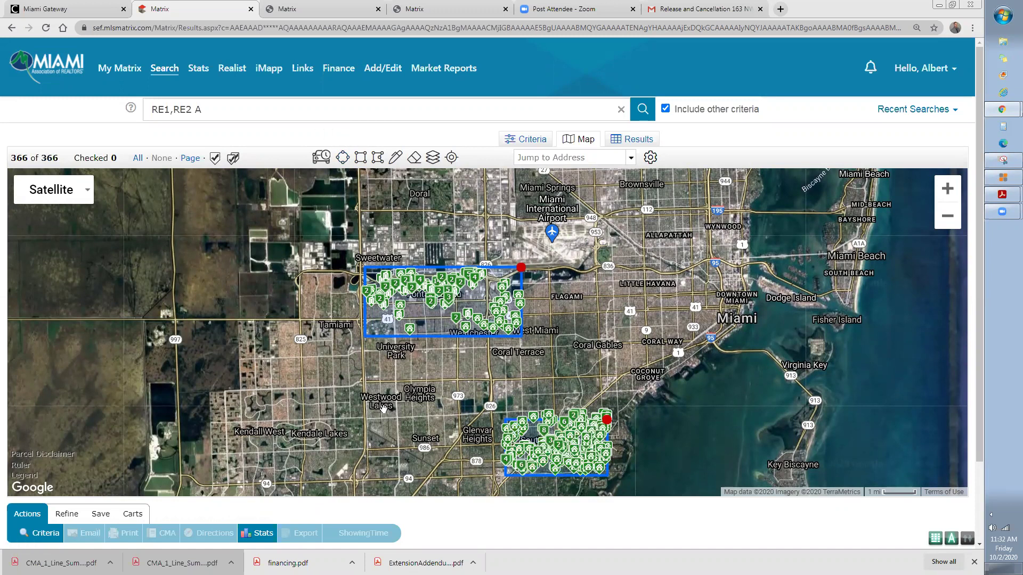
scroll(381, 408, up, 1)
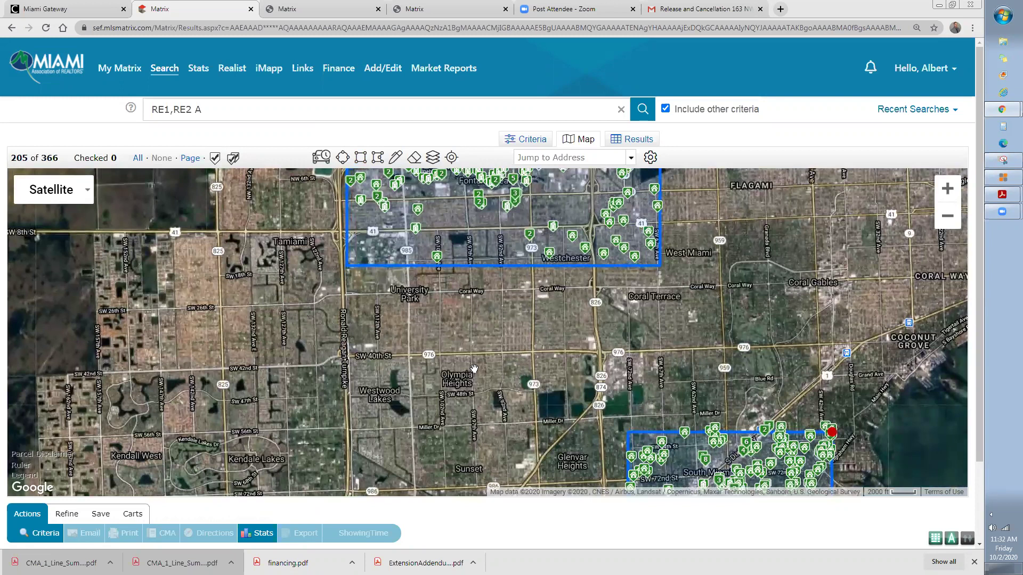
scroll(473, 367, up, 1)
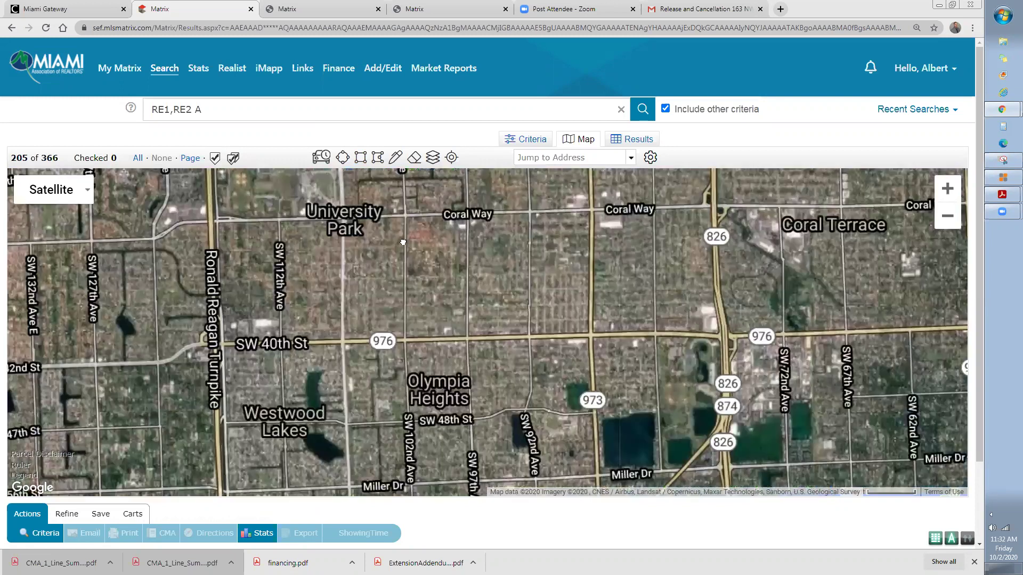
scroll(345, 244, up, 1)
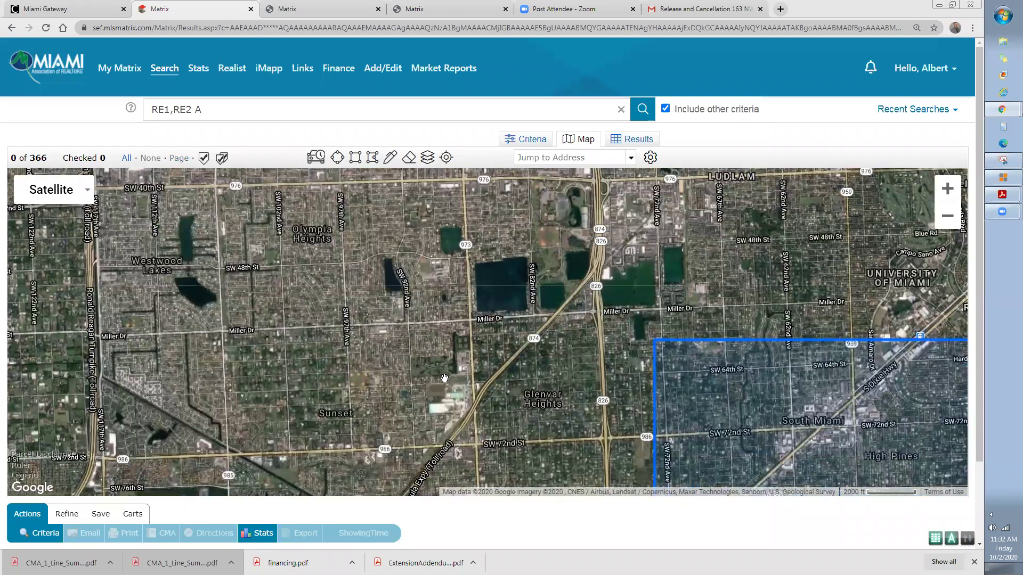
drag(535, 411, 476, 309)
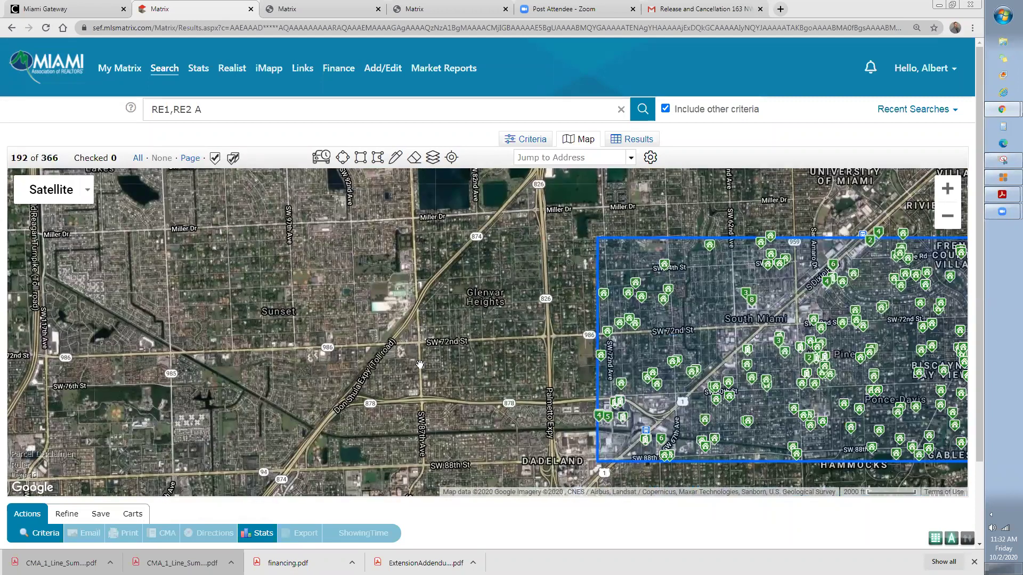
drag(420, 364, 482, 259)
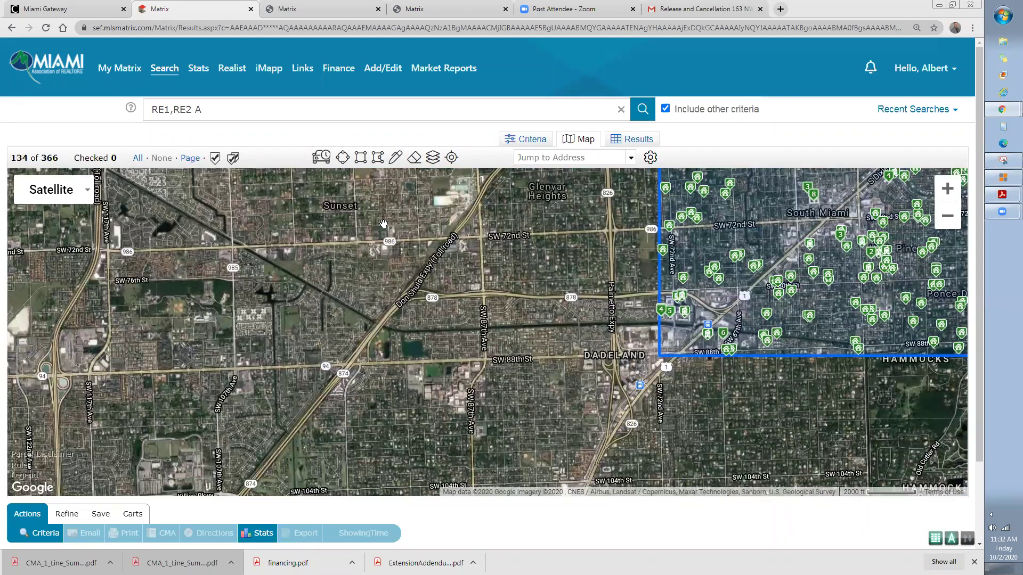
Step: Draw a roughly 2.28-mile radius circle around Kendall
click(343, 158)
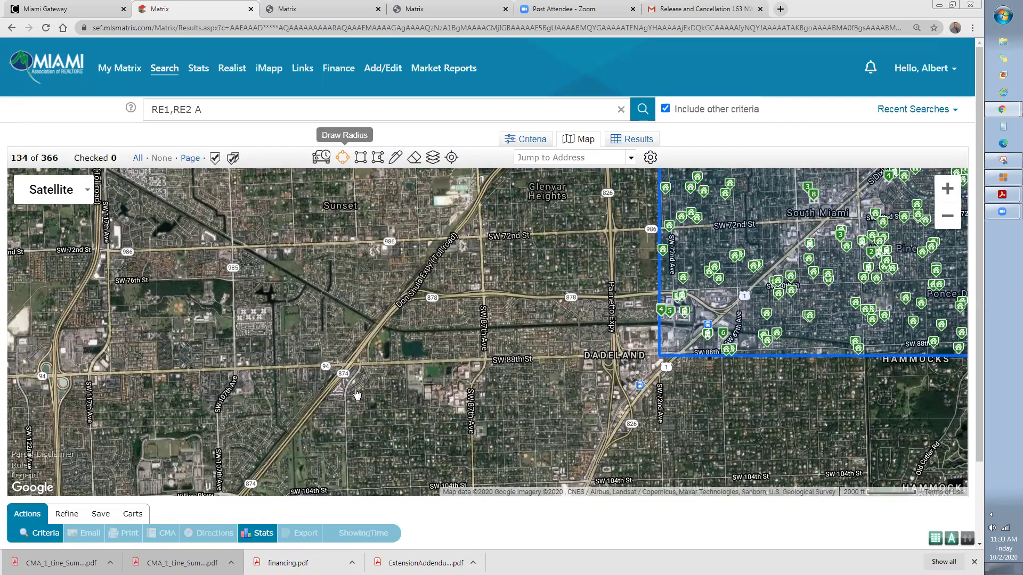
mouse_move(265, 364)
mouse_down()
mouse_move(137, 332)
mouse_move(70, 297)
mouse_up()
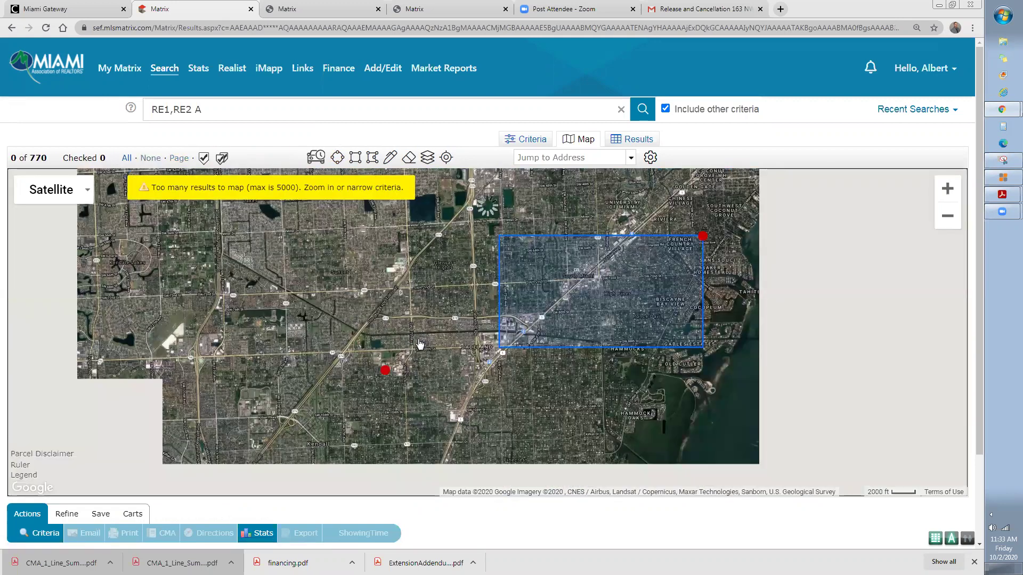
scroll(428, 322, down, 1)
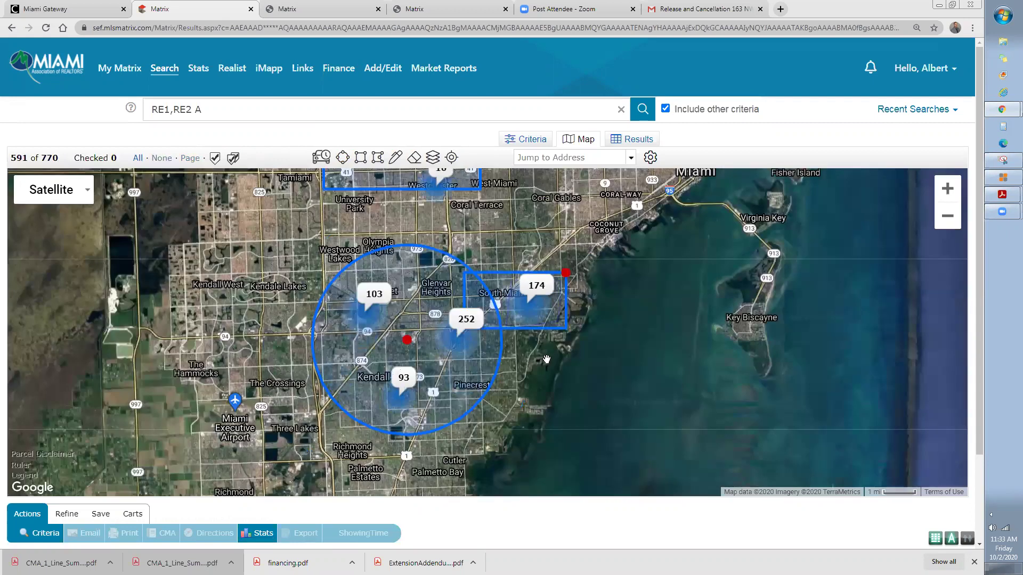
Step: Delete the South Miami rectangle, bringing matches to 606, and zoom the map out
click(566, 276)
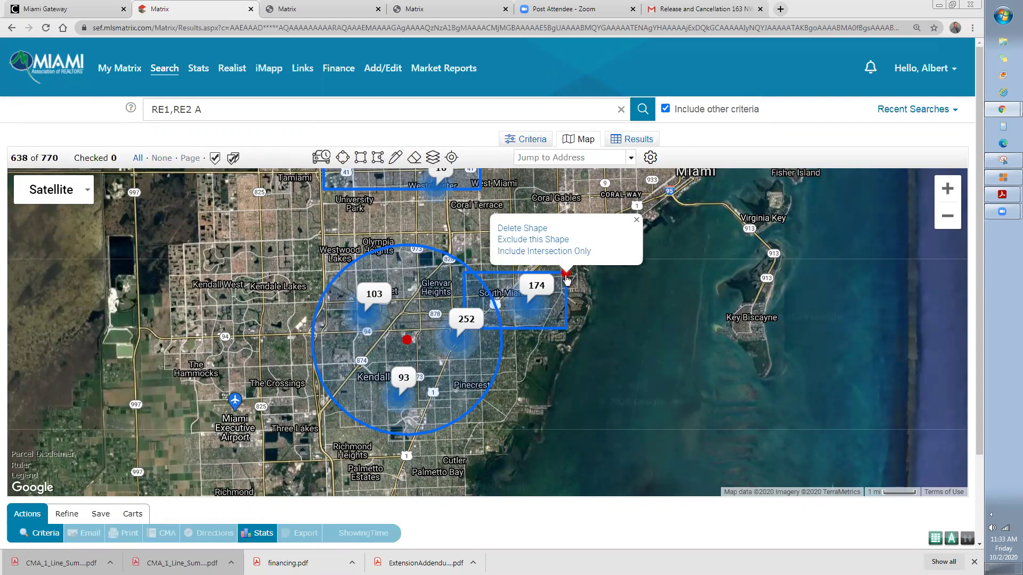
click(534, 229)
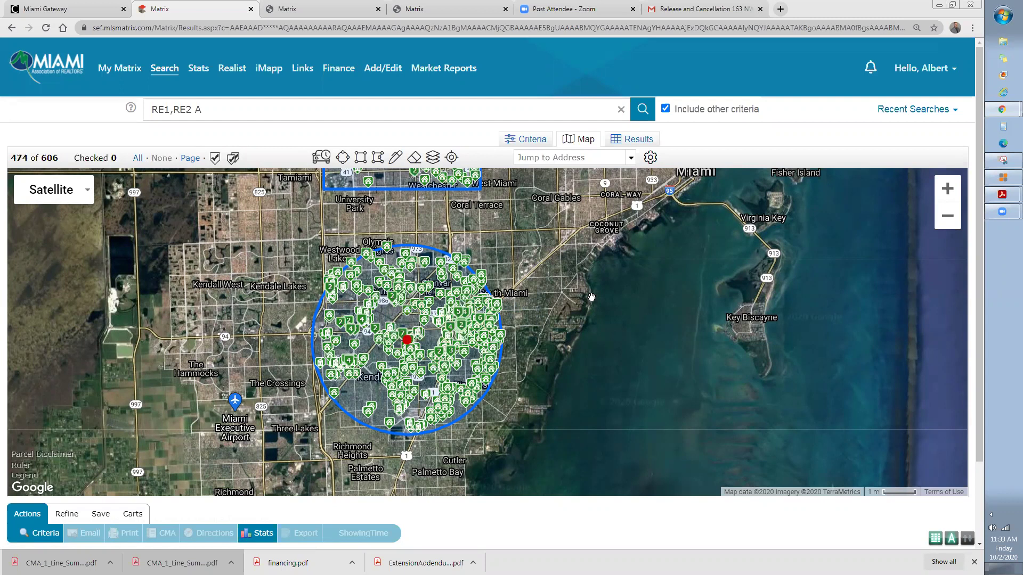
scroll(591, 297, up, 1)
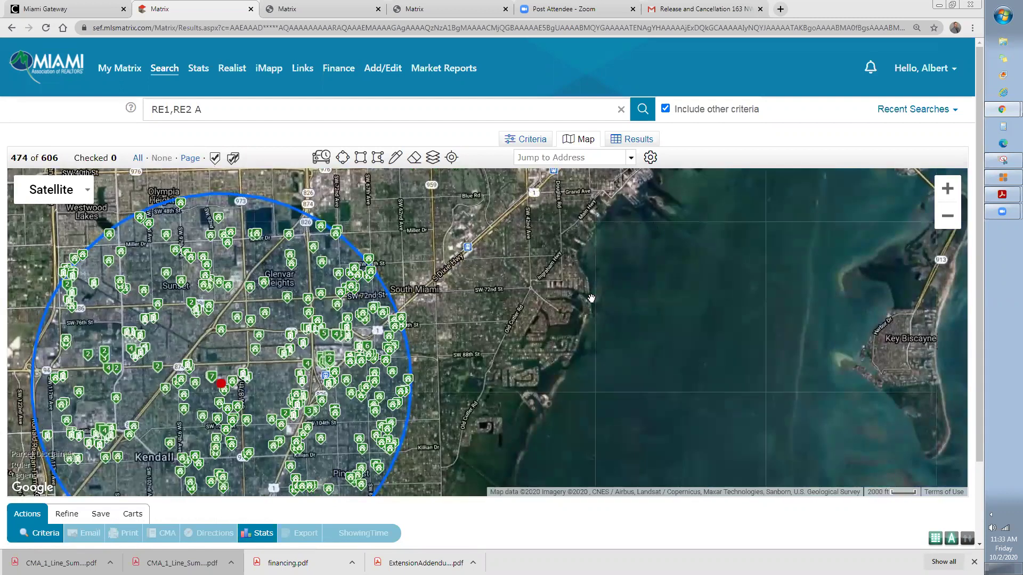
scroll(591, 297, down, 1)
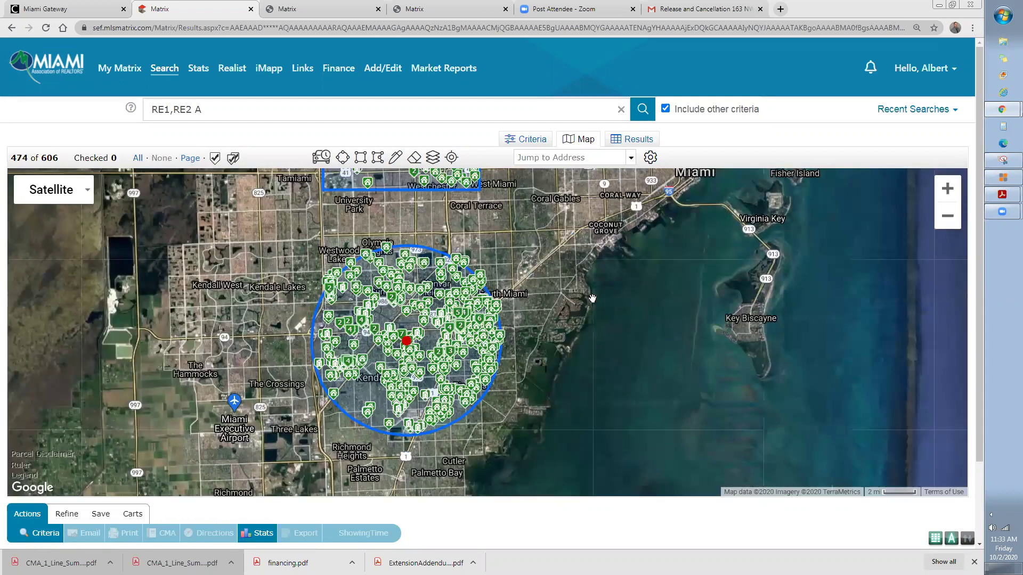
scroll(591, 297, down, 1)
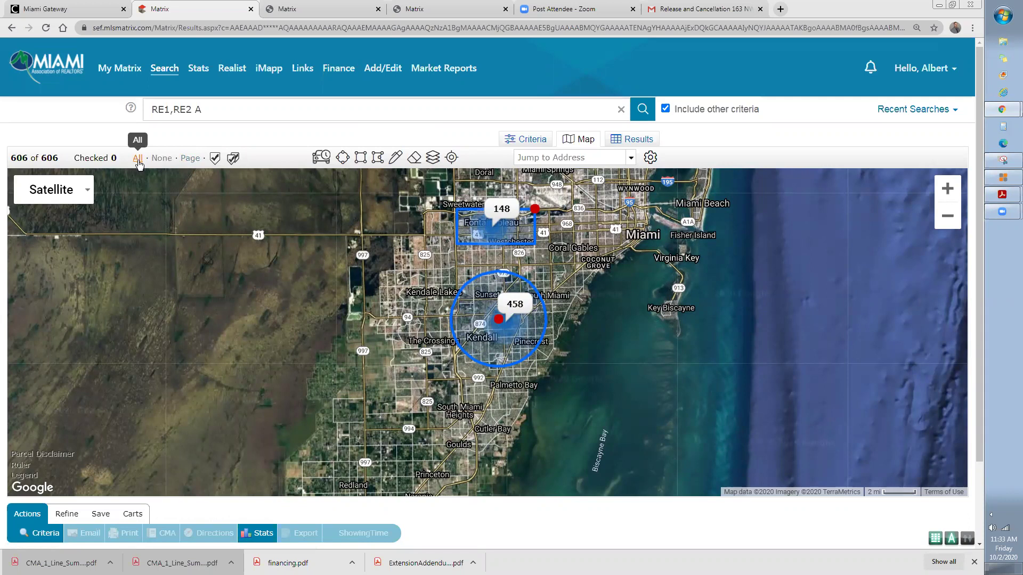
Step: Show the 606 matches as a table, check all then none, then check only page one's 25 listings
click(643, 141)
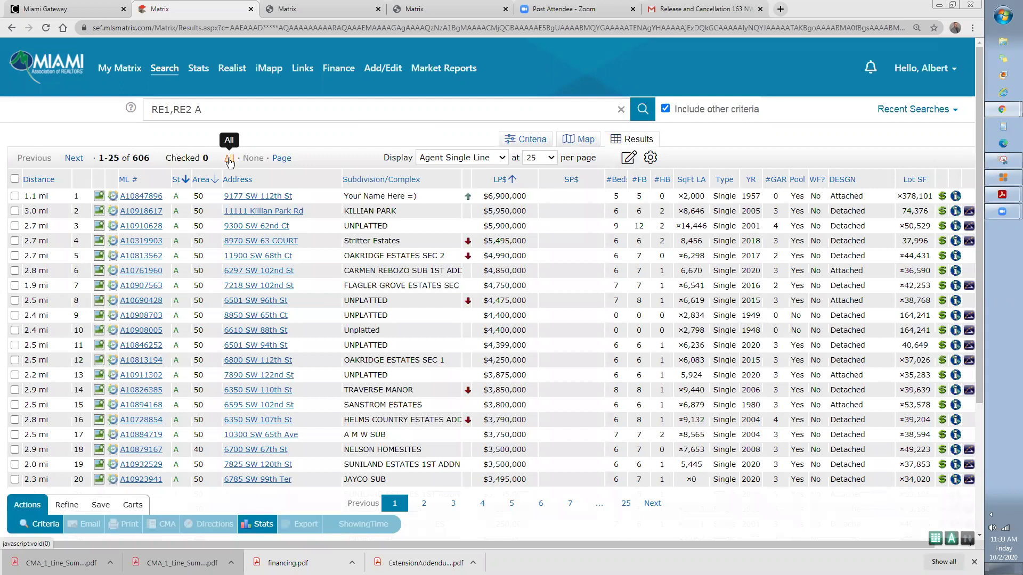
click(229, 162)
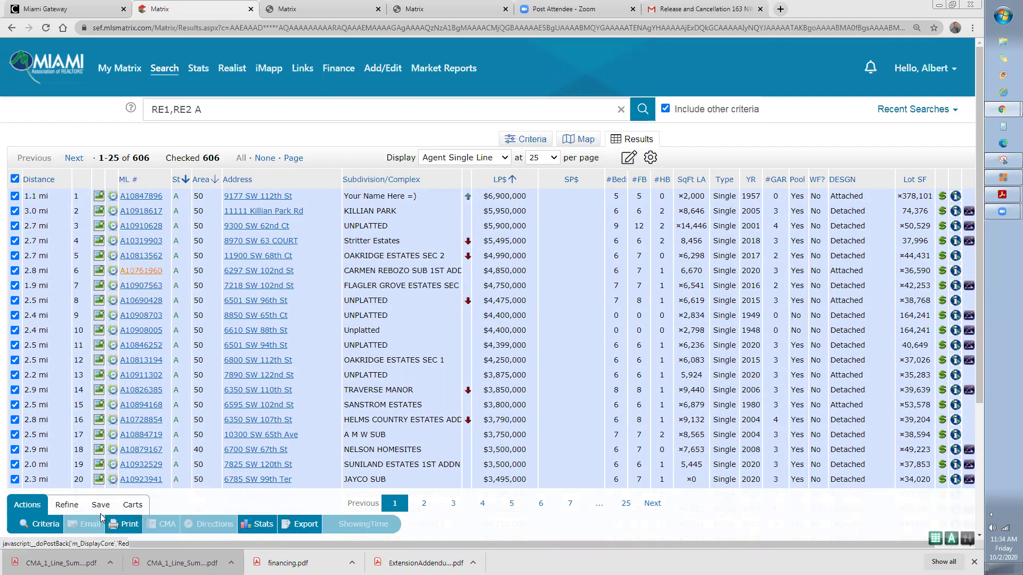
click(254, 159)
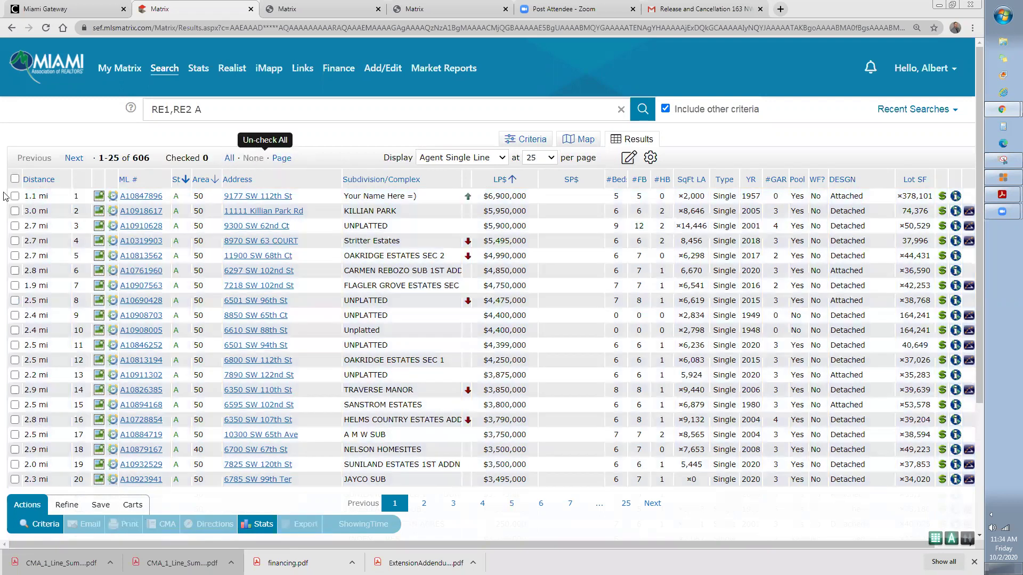
click(16, 180)
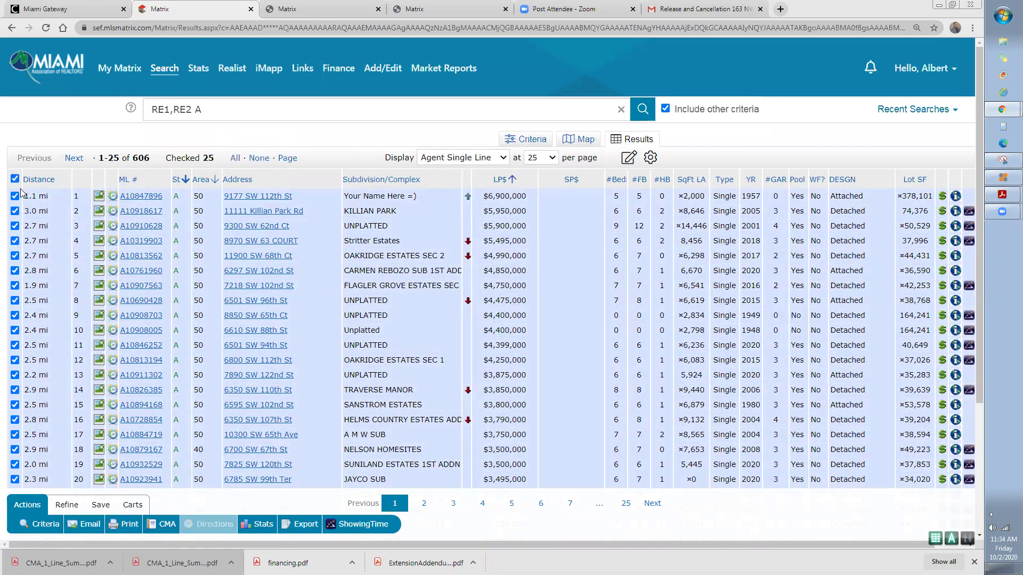
click(89, 525)
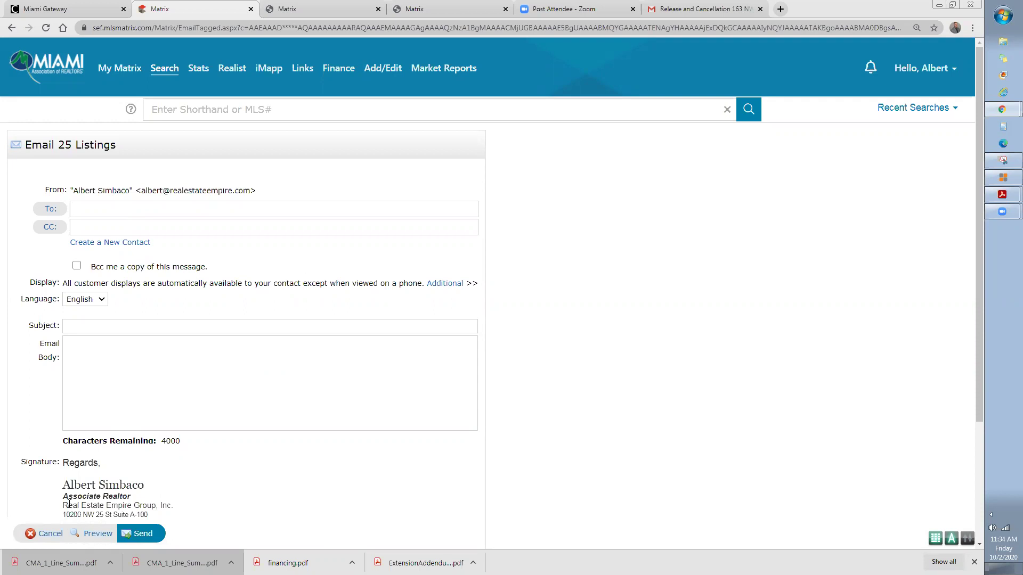
click(49, 534)
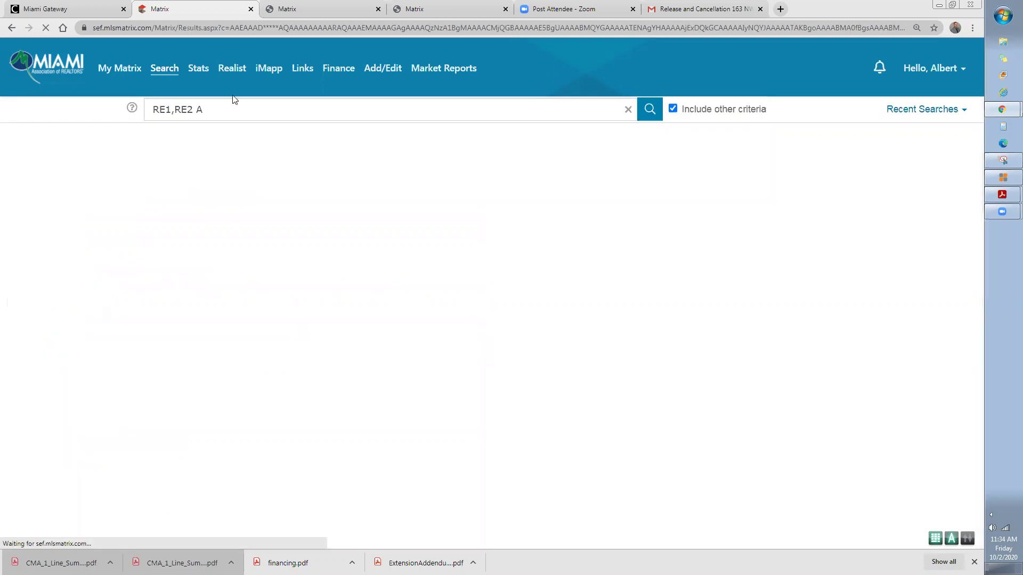